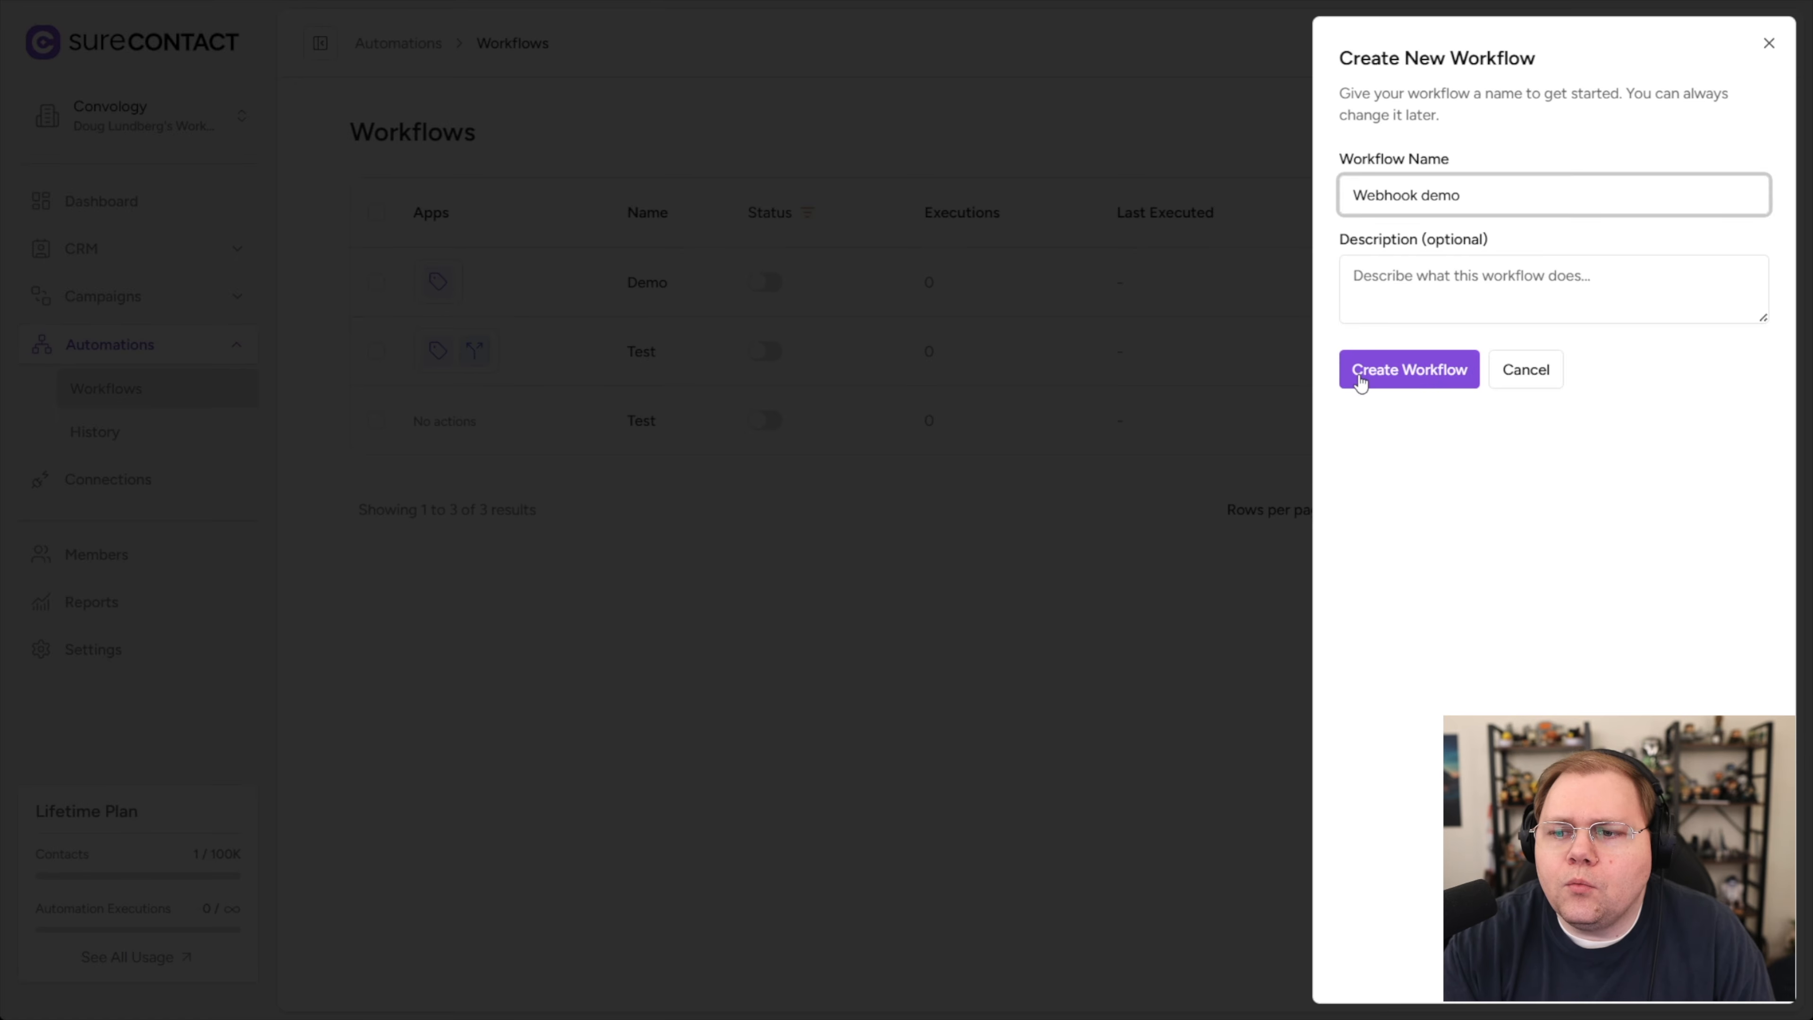
Create the "Webhook demo" workflow and give it an Incoming Webhook trigger.
click(1362, 381)
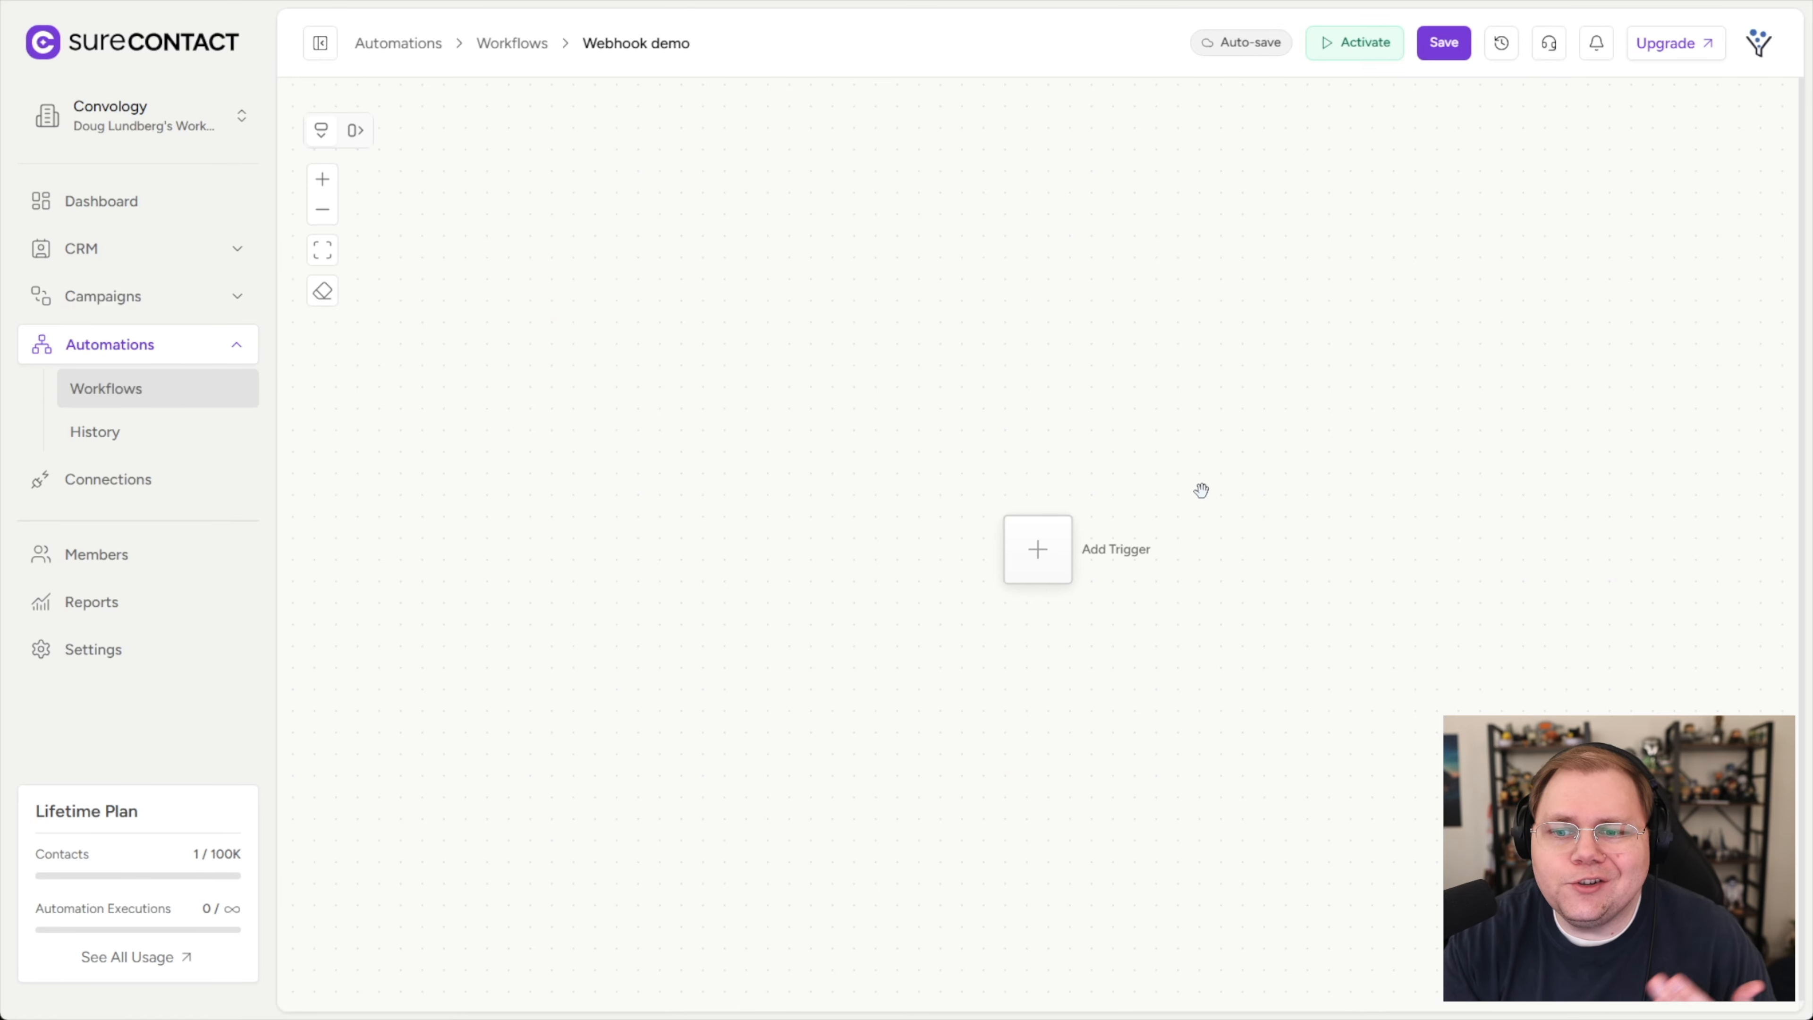
drag(1241, 368, 1124, 284)
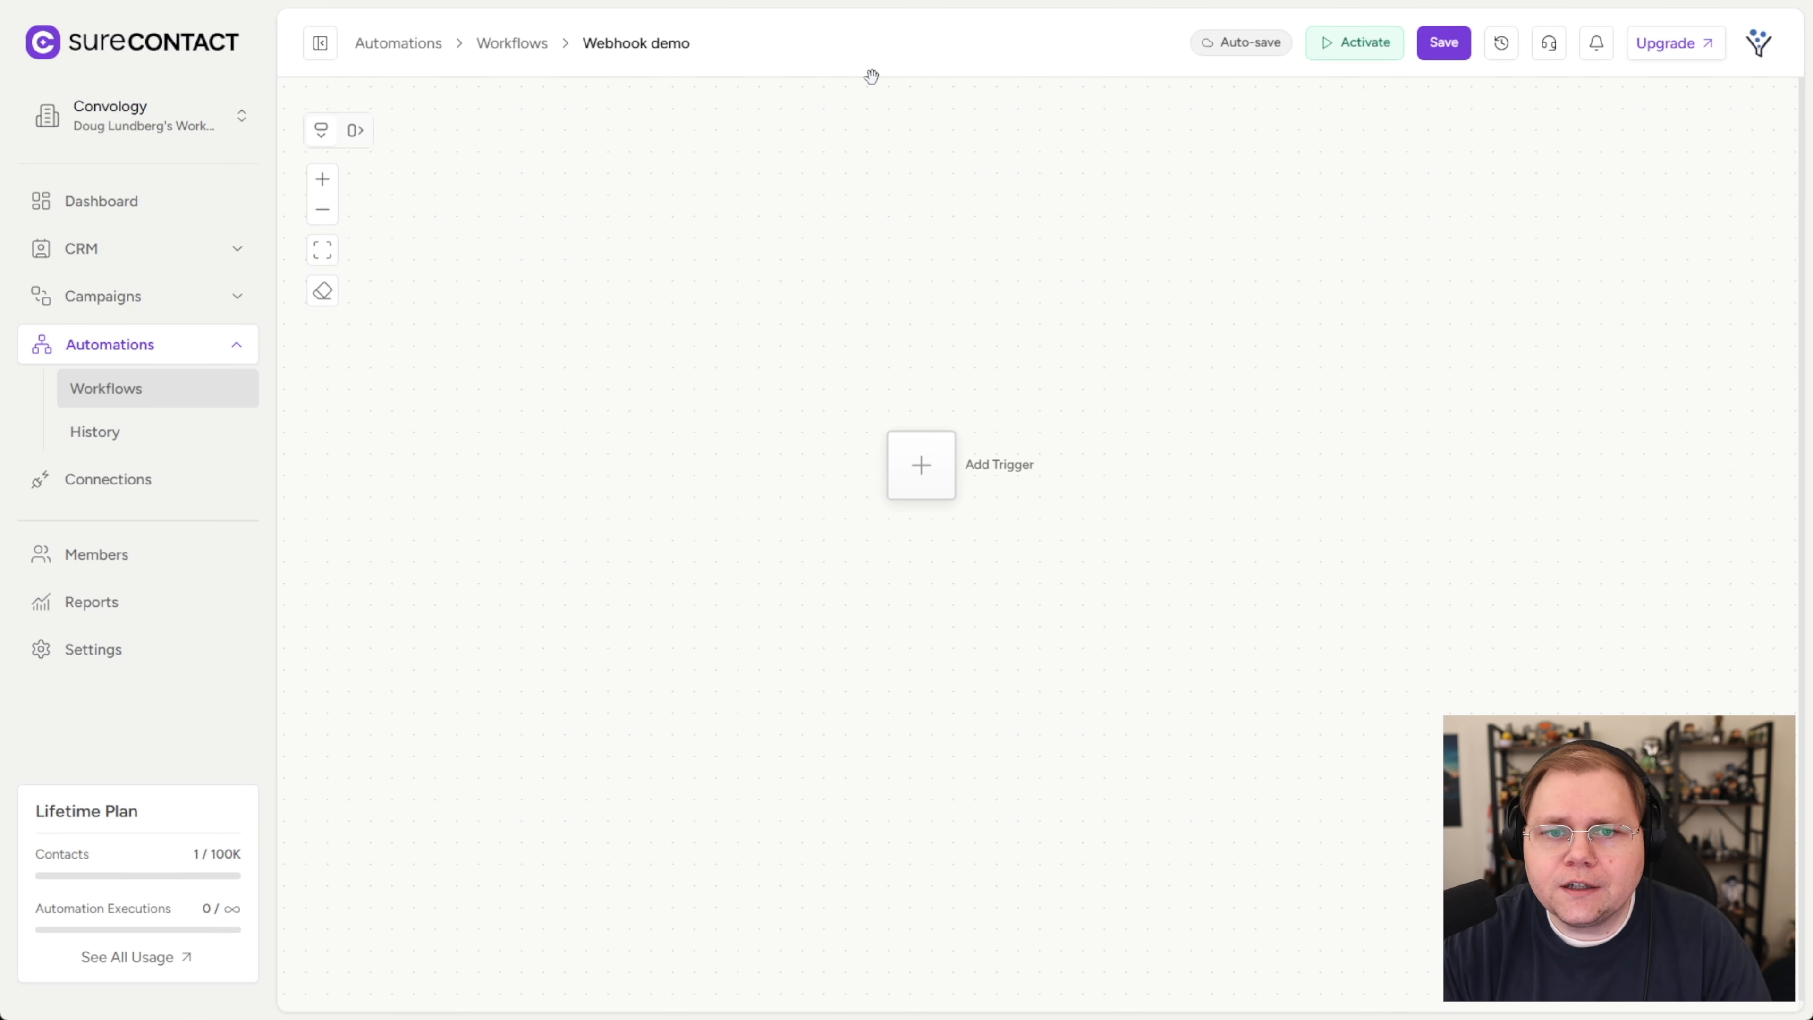
click(921, 469)
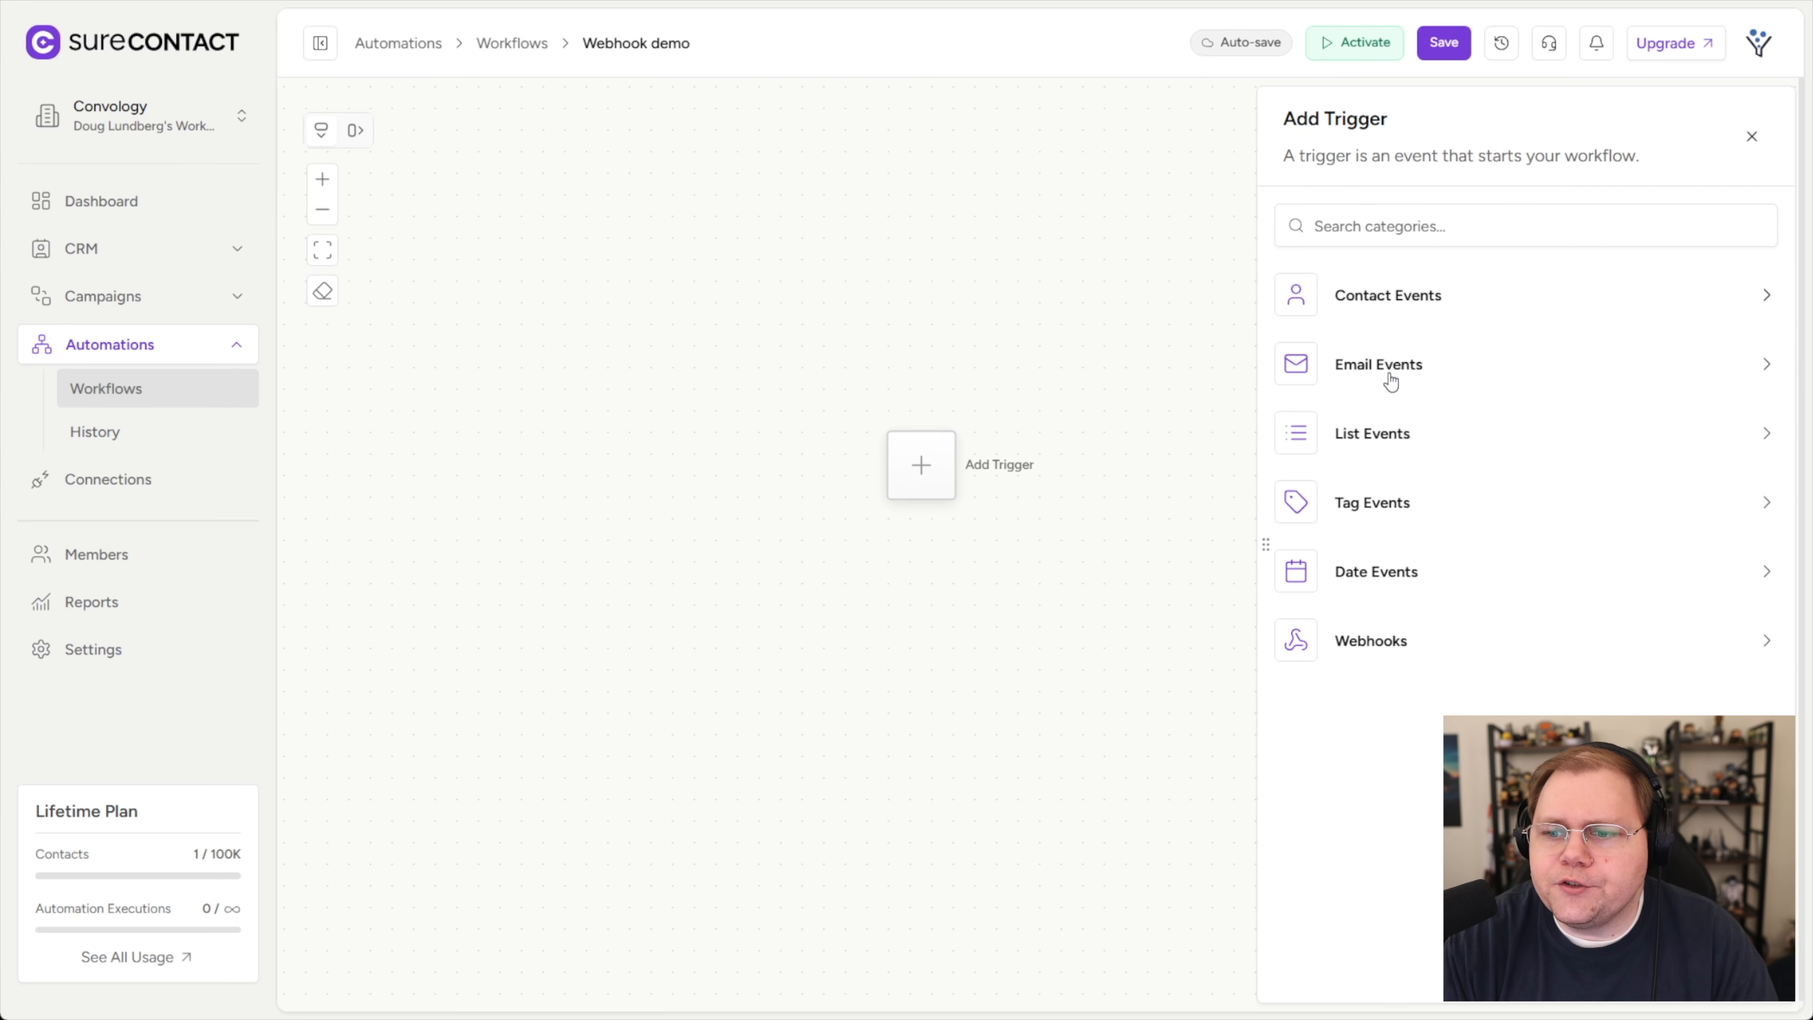
click(1354, 646)
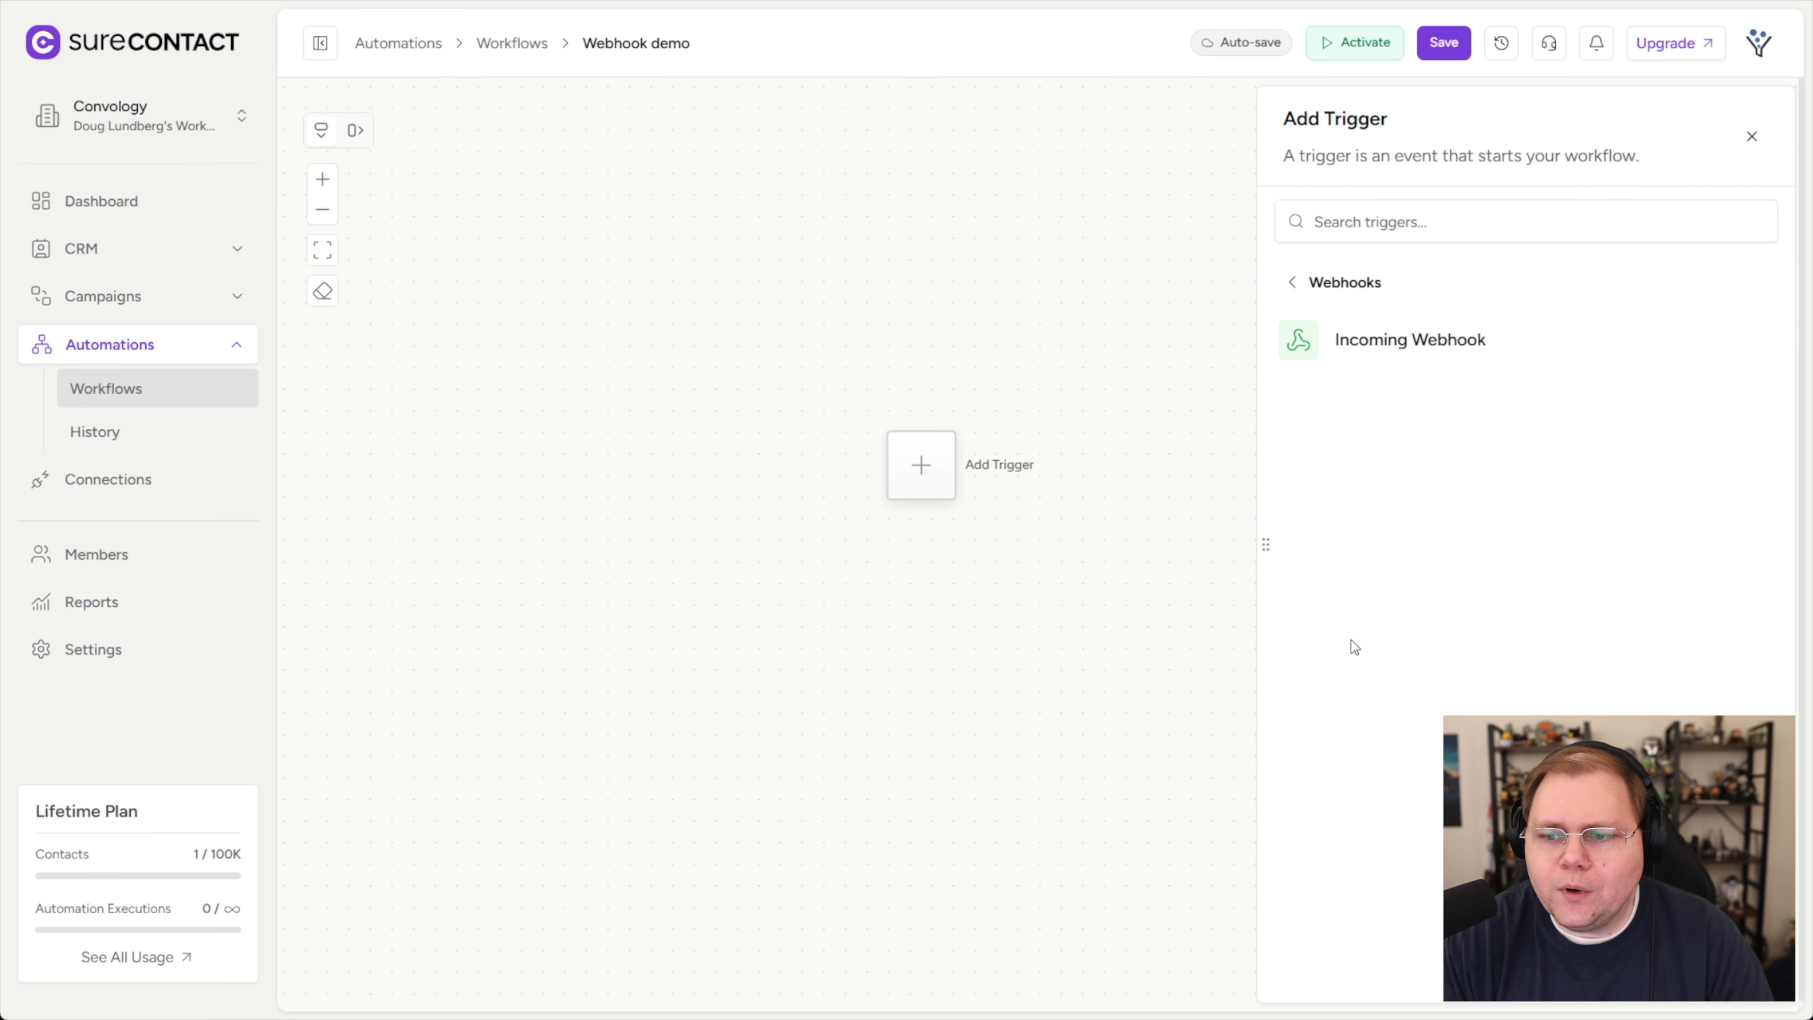
click(1367, 347)
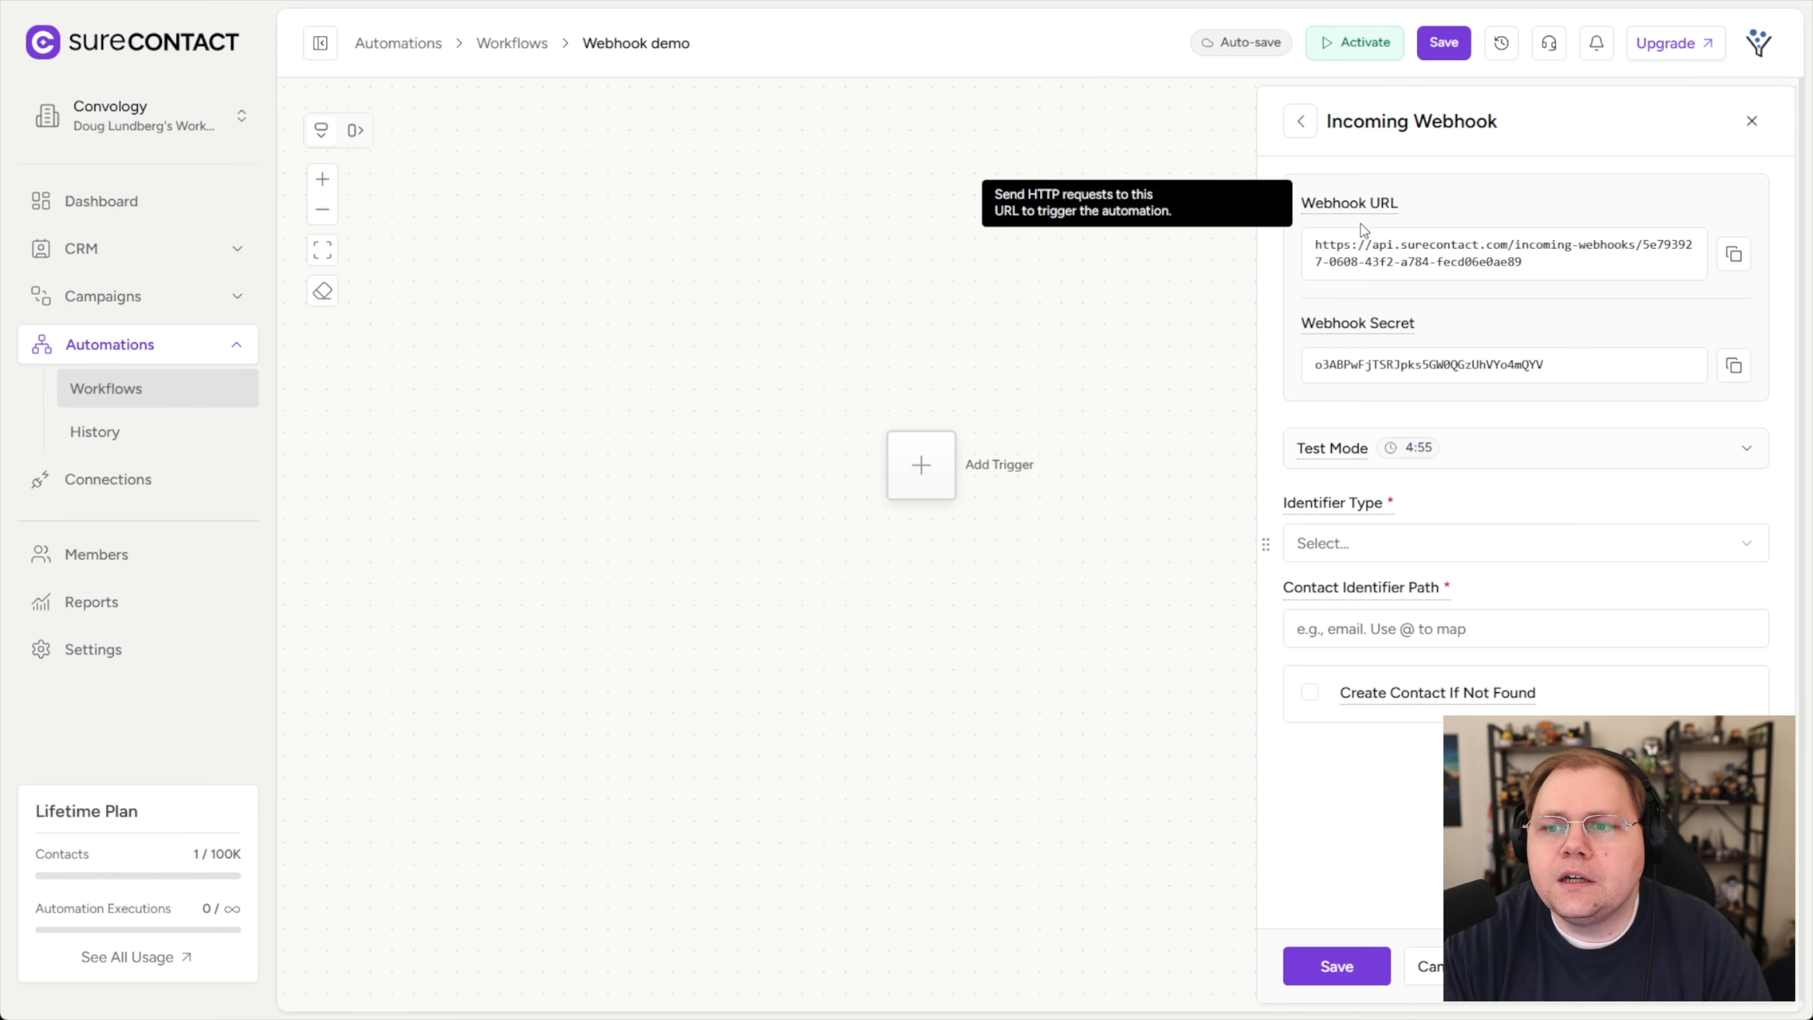
Copy the trigger's webhook URL, switch to ConvertBox's form settings, enter it in a new default Webhooks integration and send a test.
click(1733, 259)
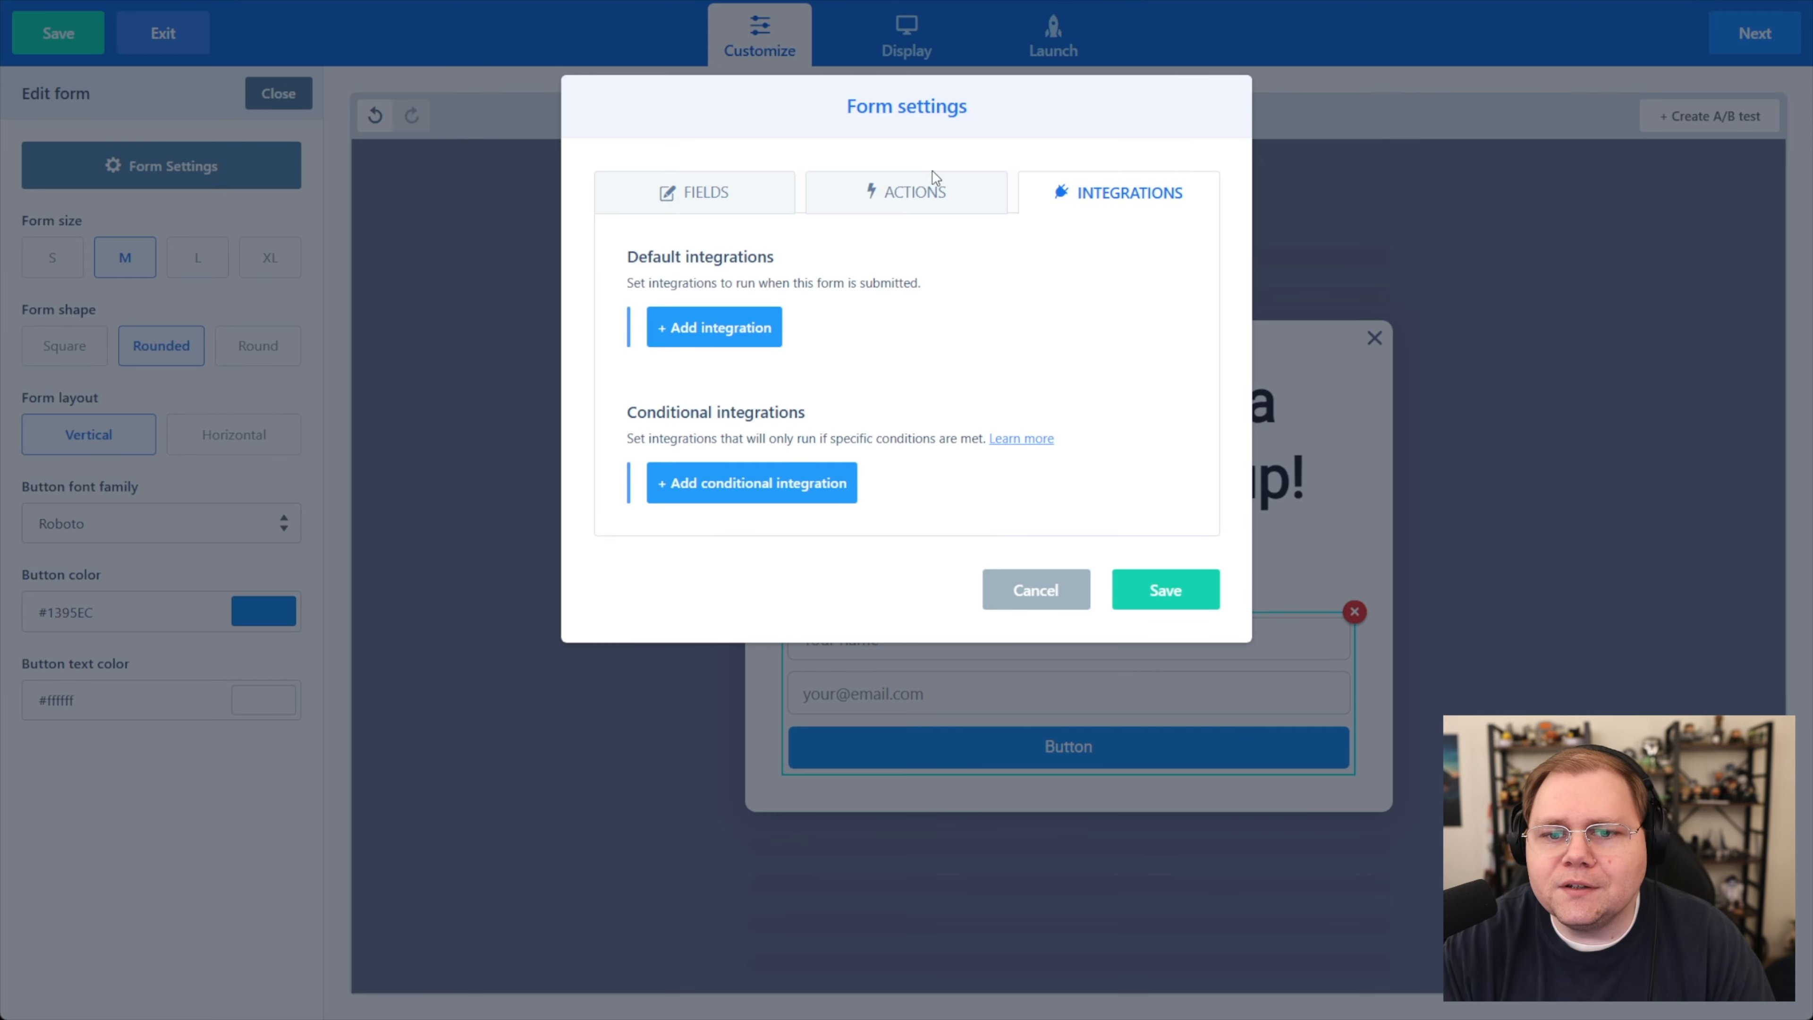
click(710, 327)
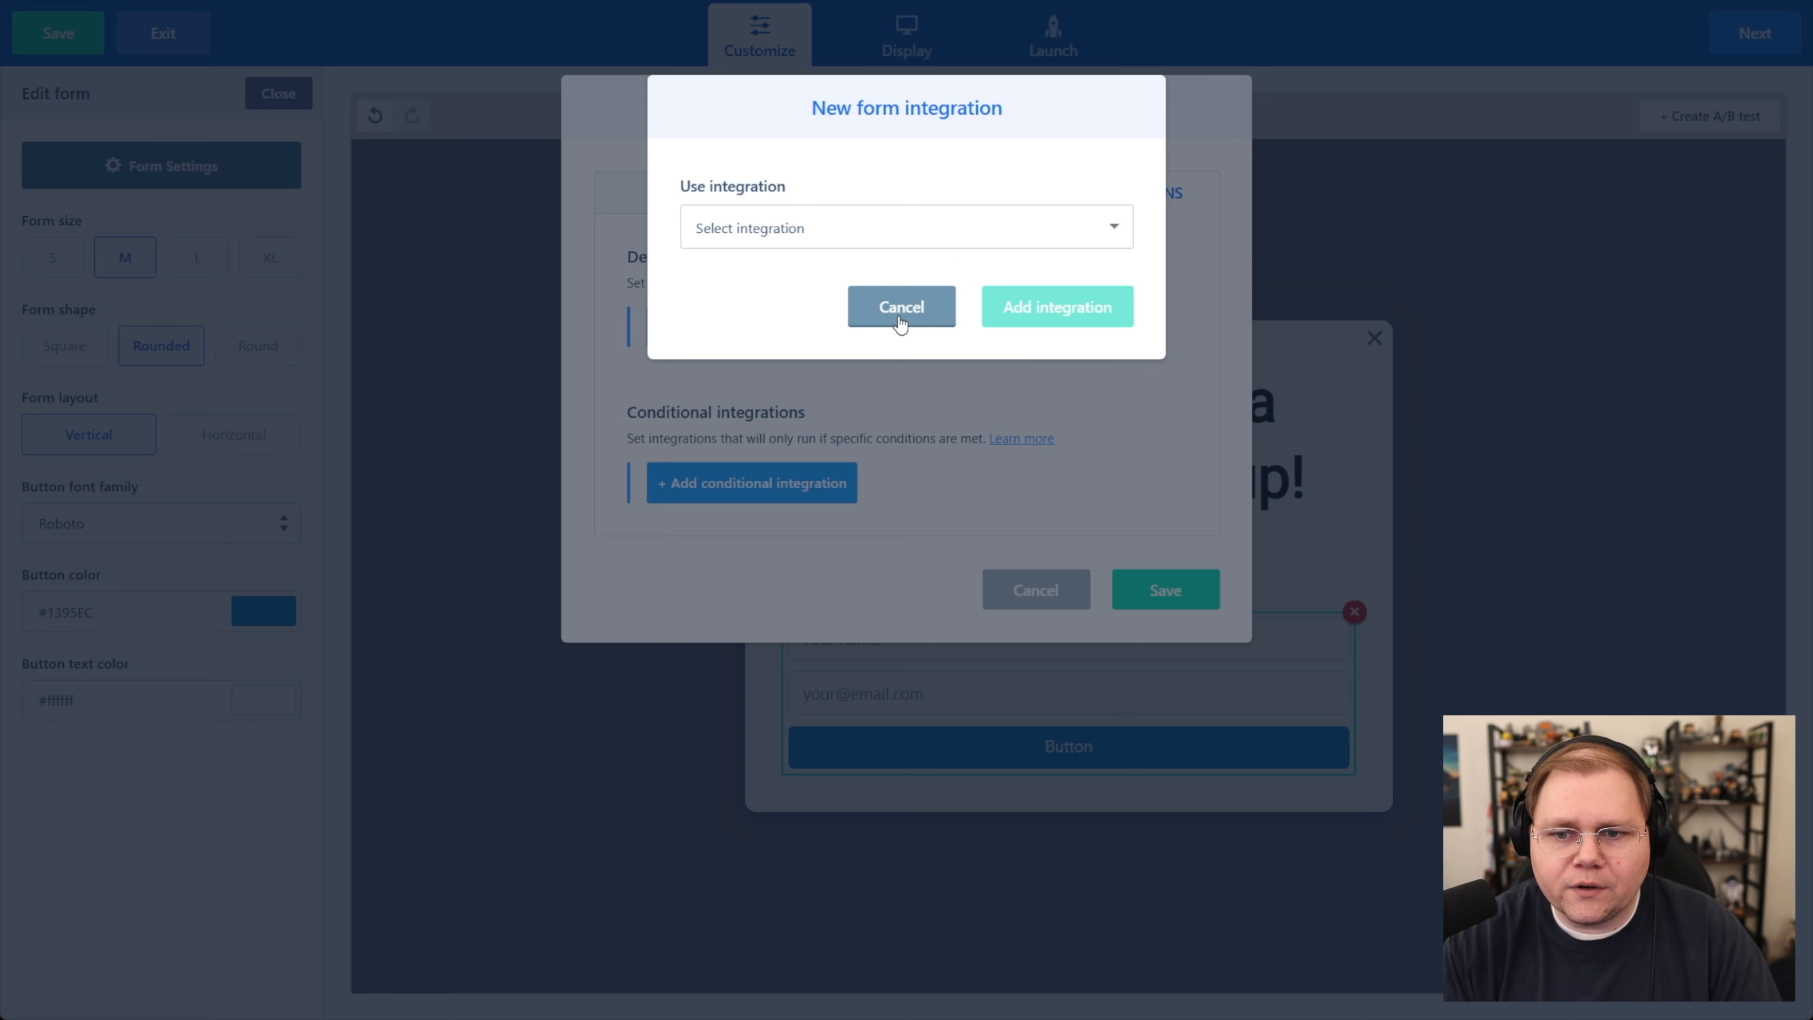
click(775, 377)
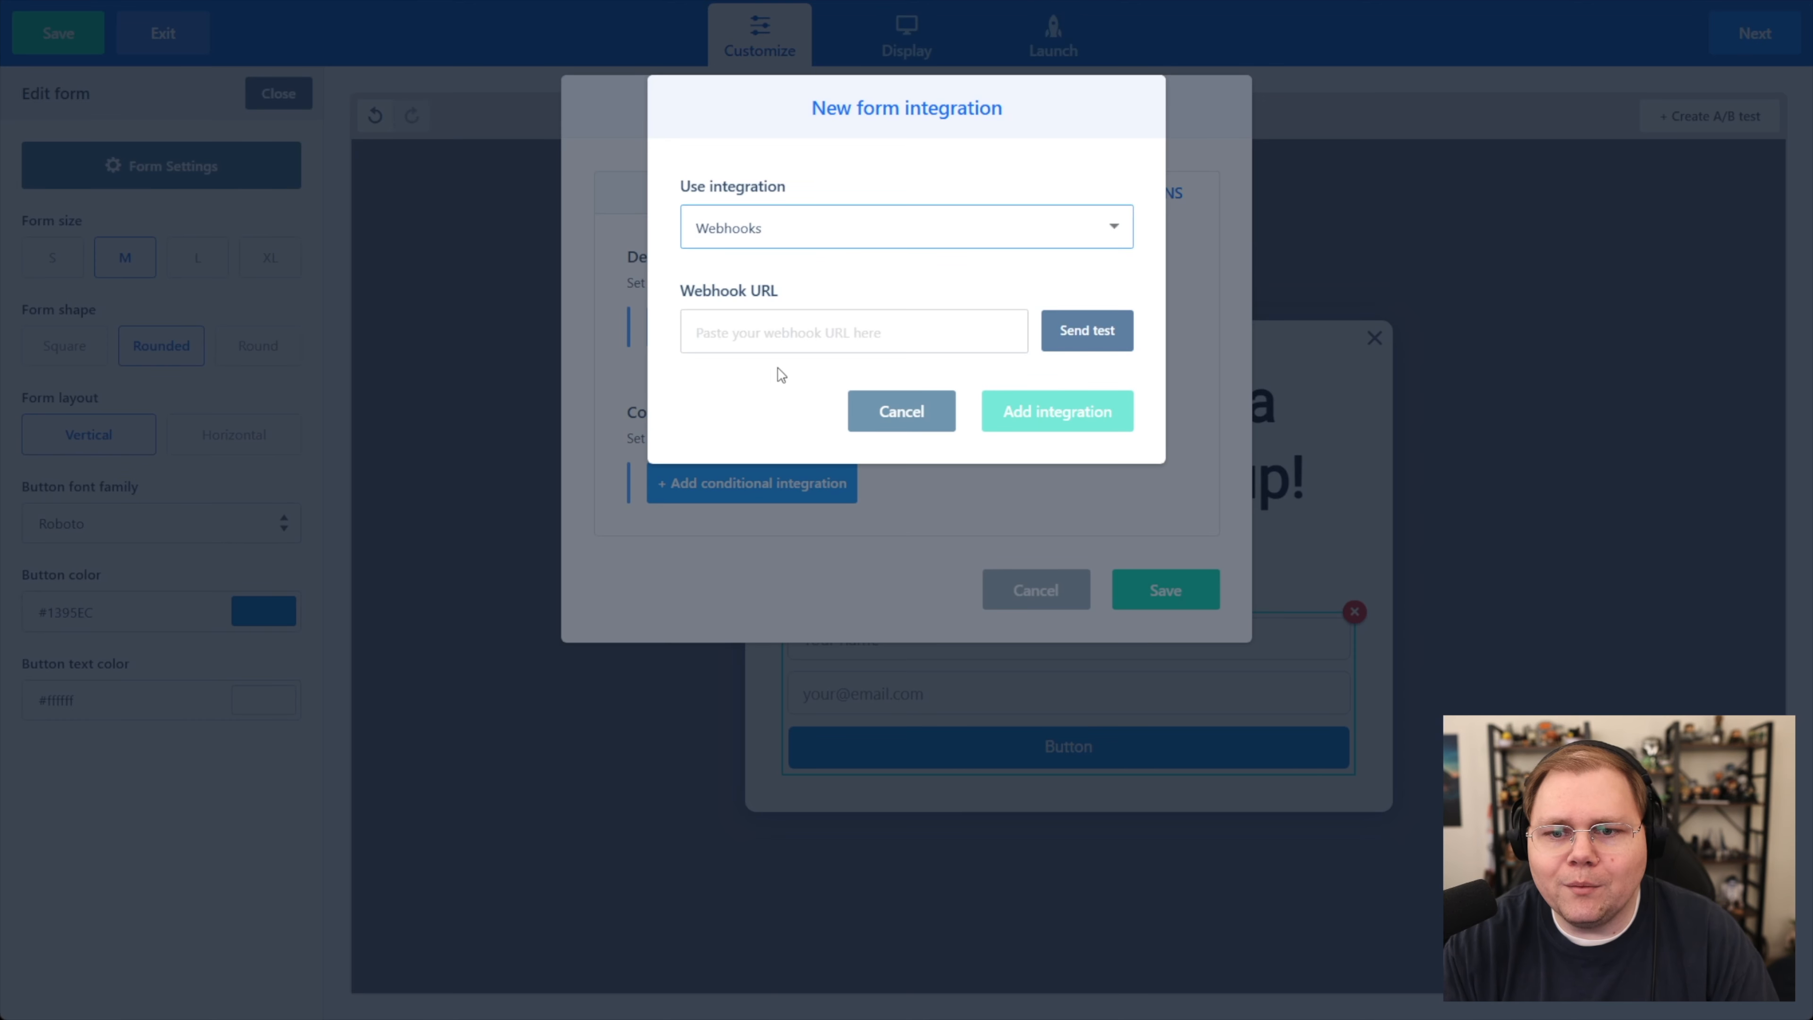
click(877, 333)
key(ctrl+v)
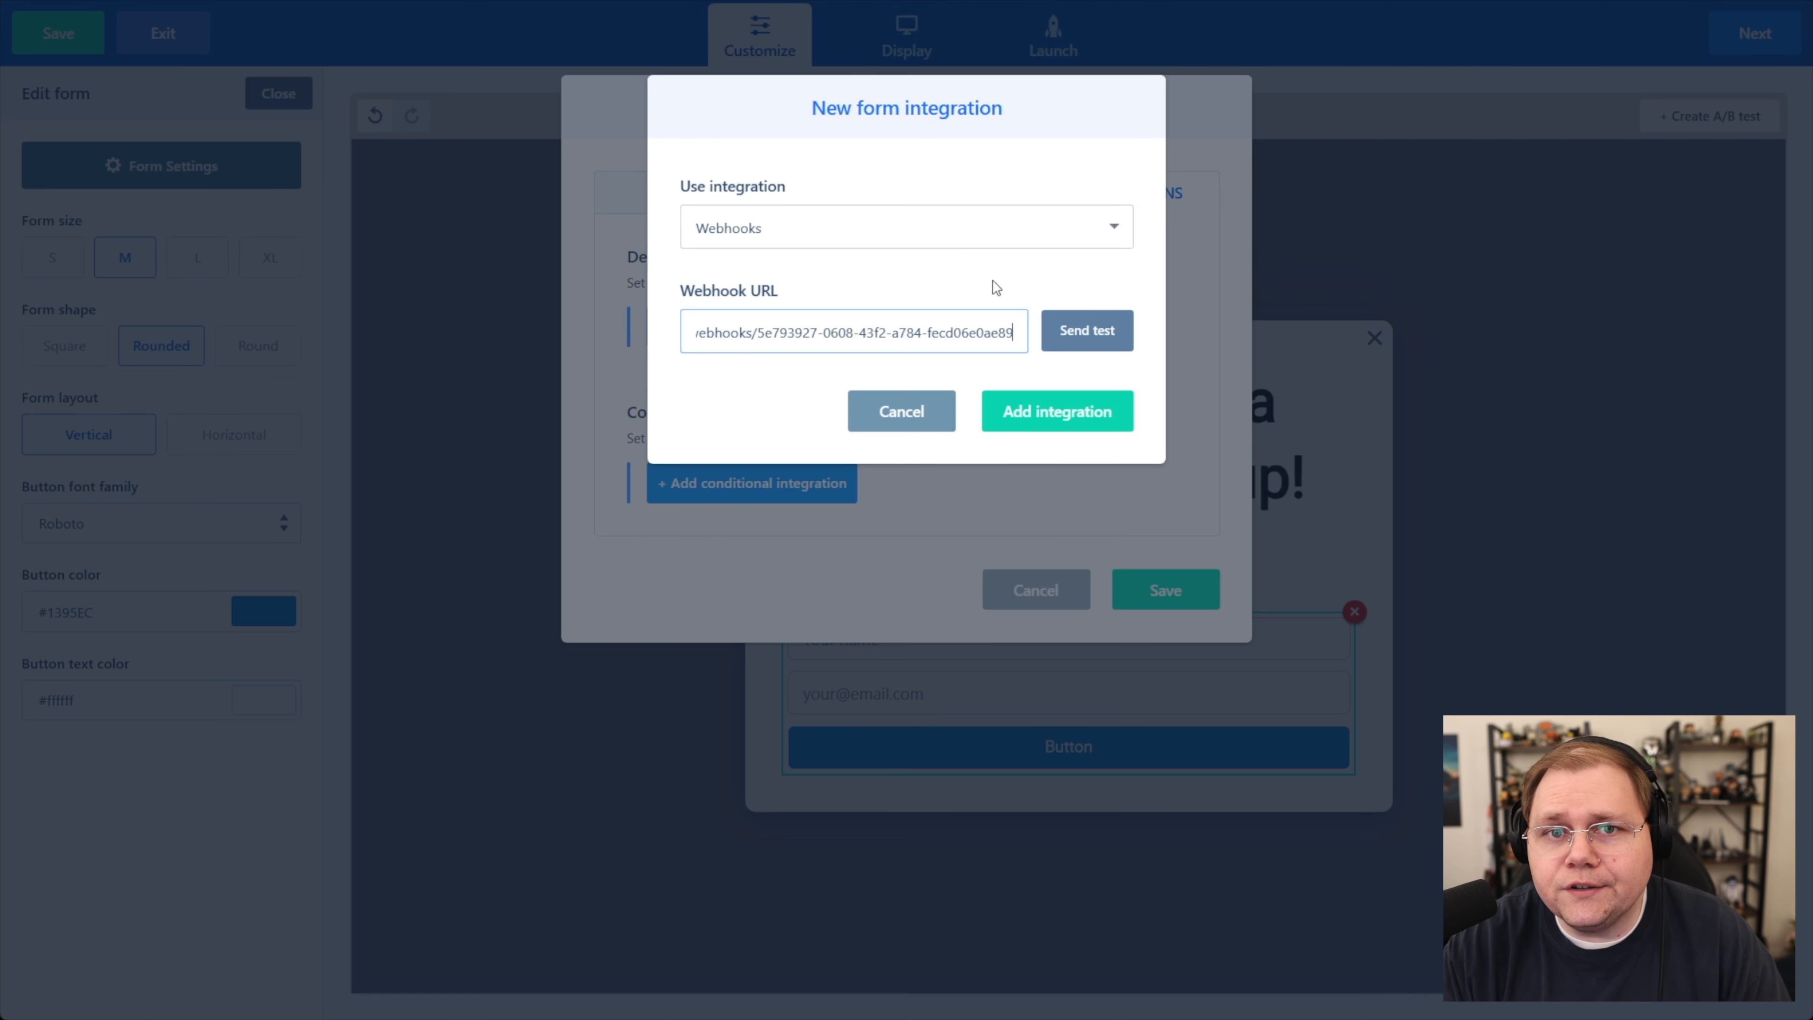
click(1081, 331)
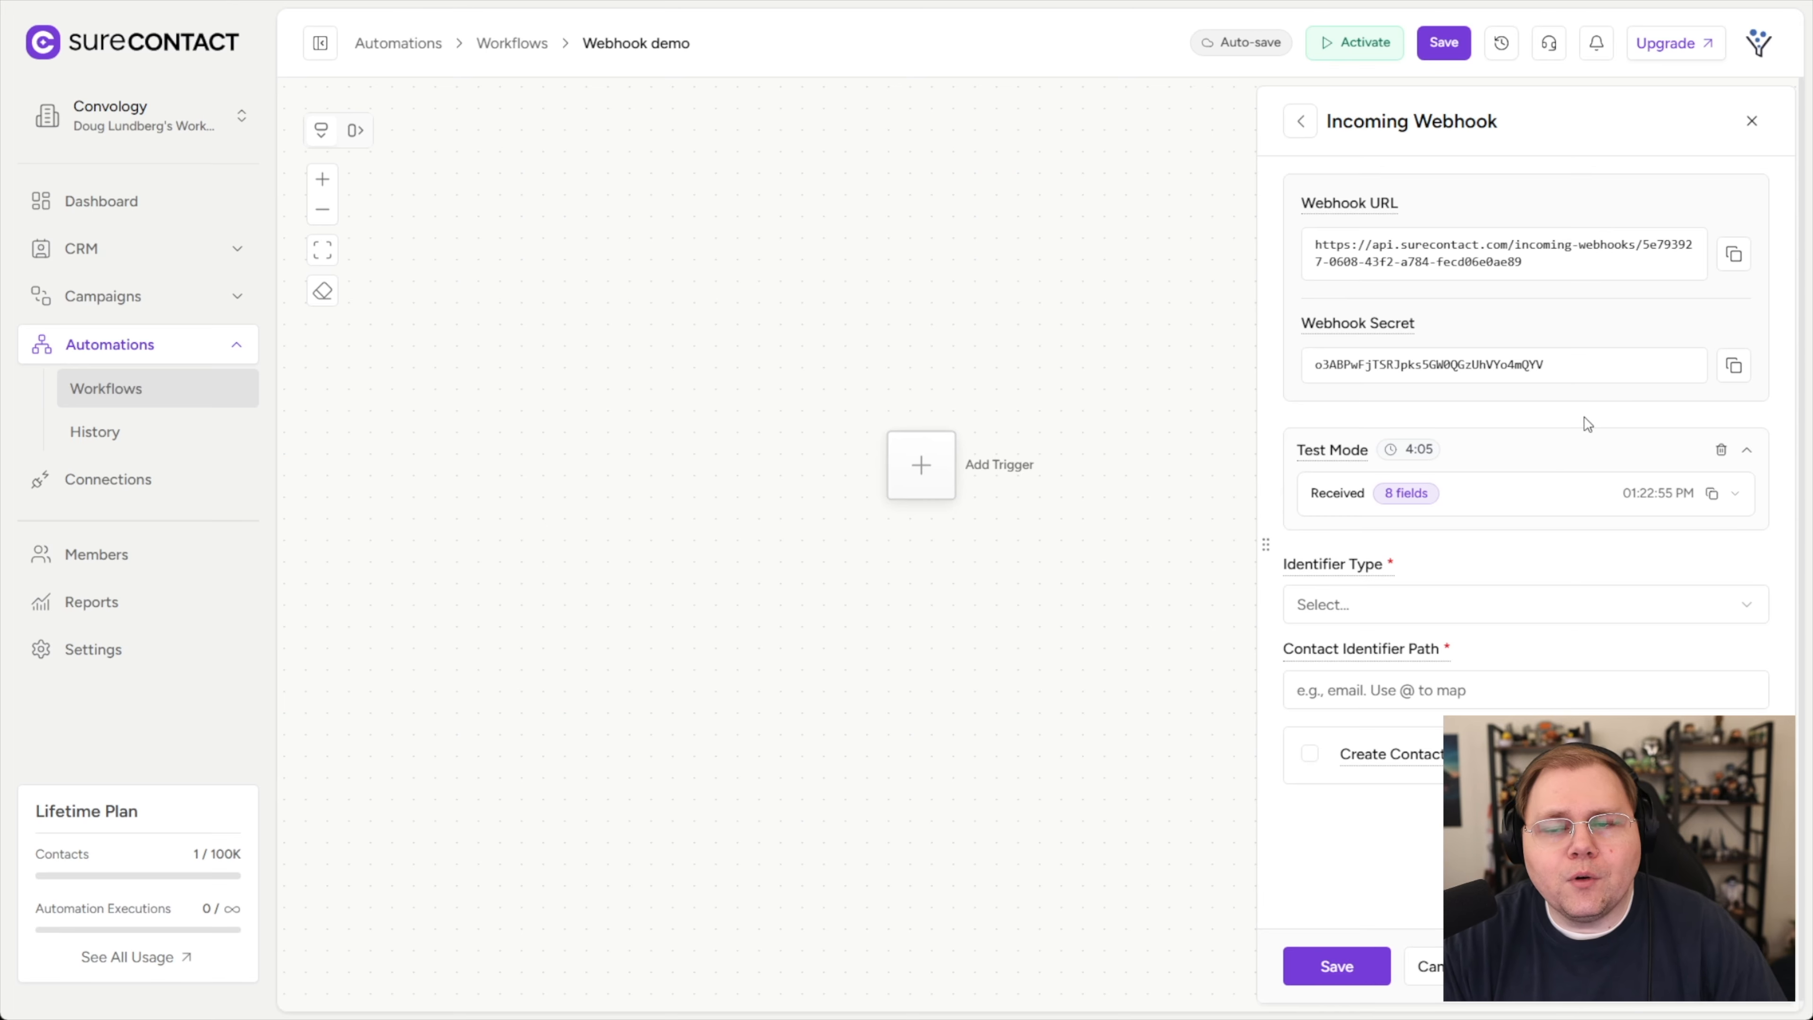
Back in SureContact, examine the fields of the test payload received in the webhook trigger's Test Mode.
mouse_move(1329, 455)
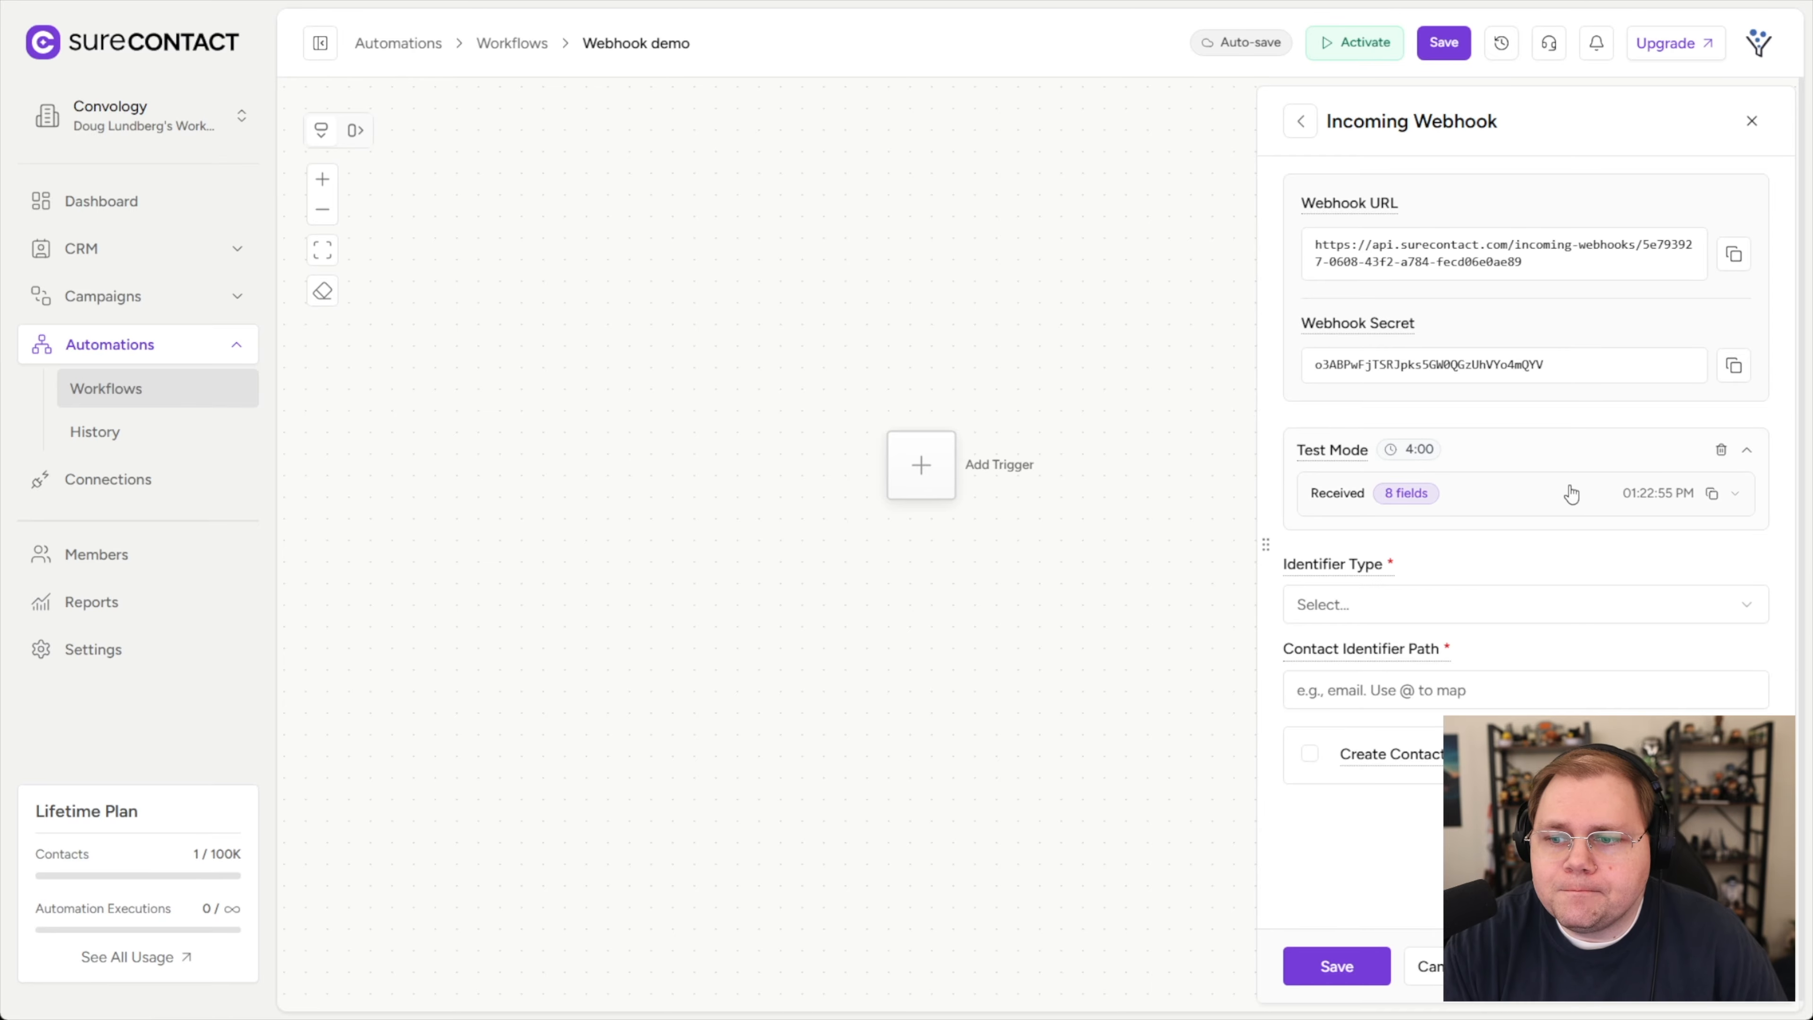
click(1736, 499)
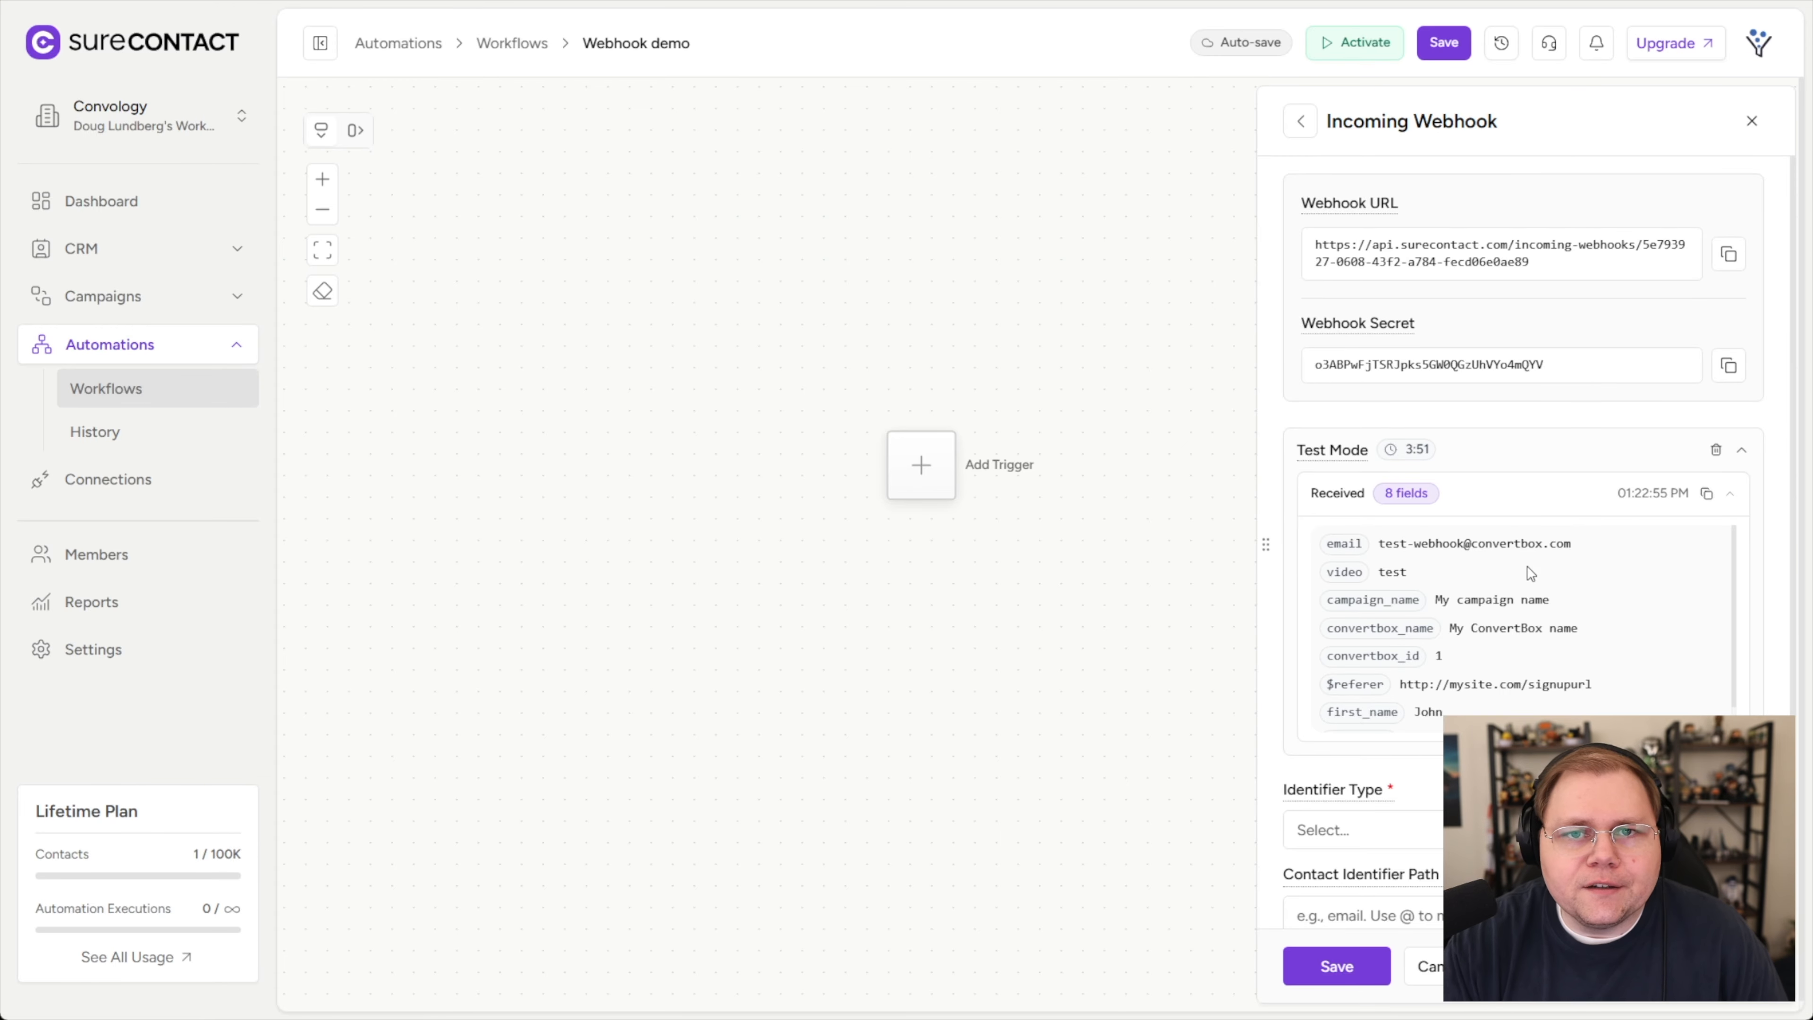
scroll(1468, 593, down, 3)
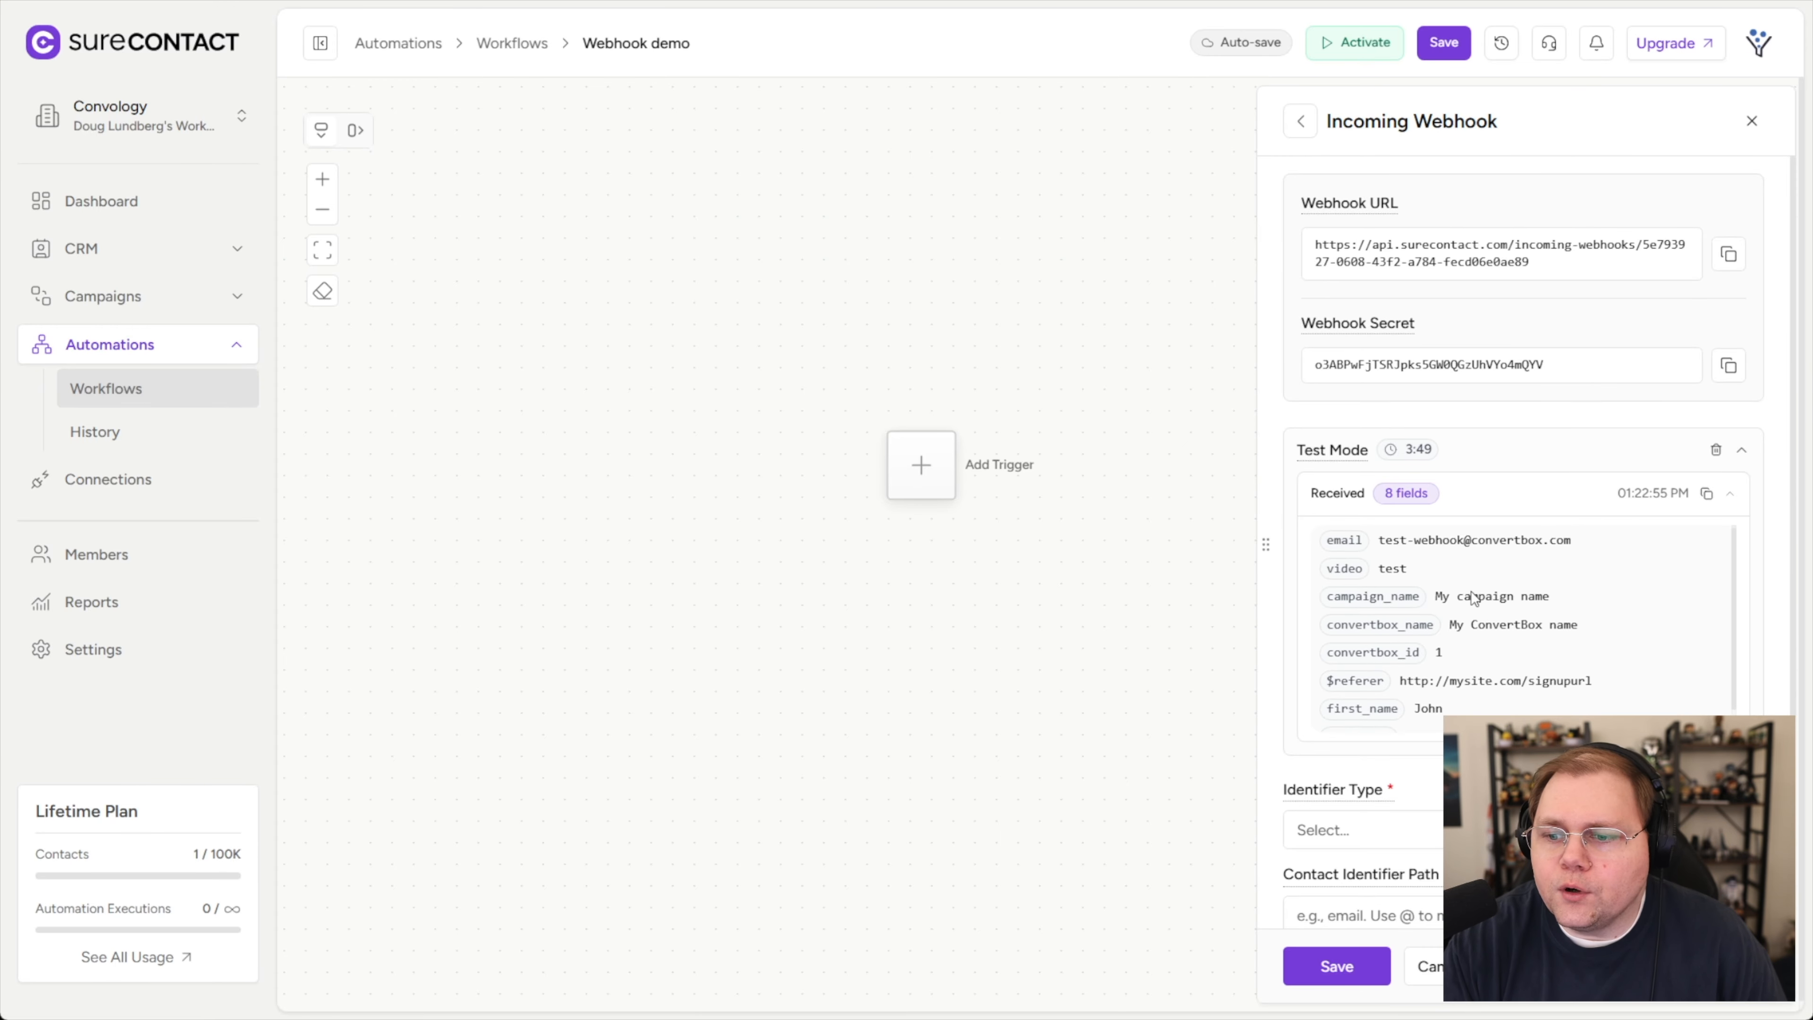
scroll(1469, 621, down, 1)
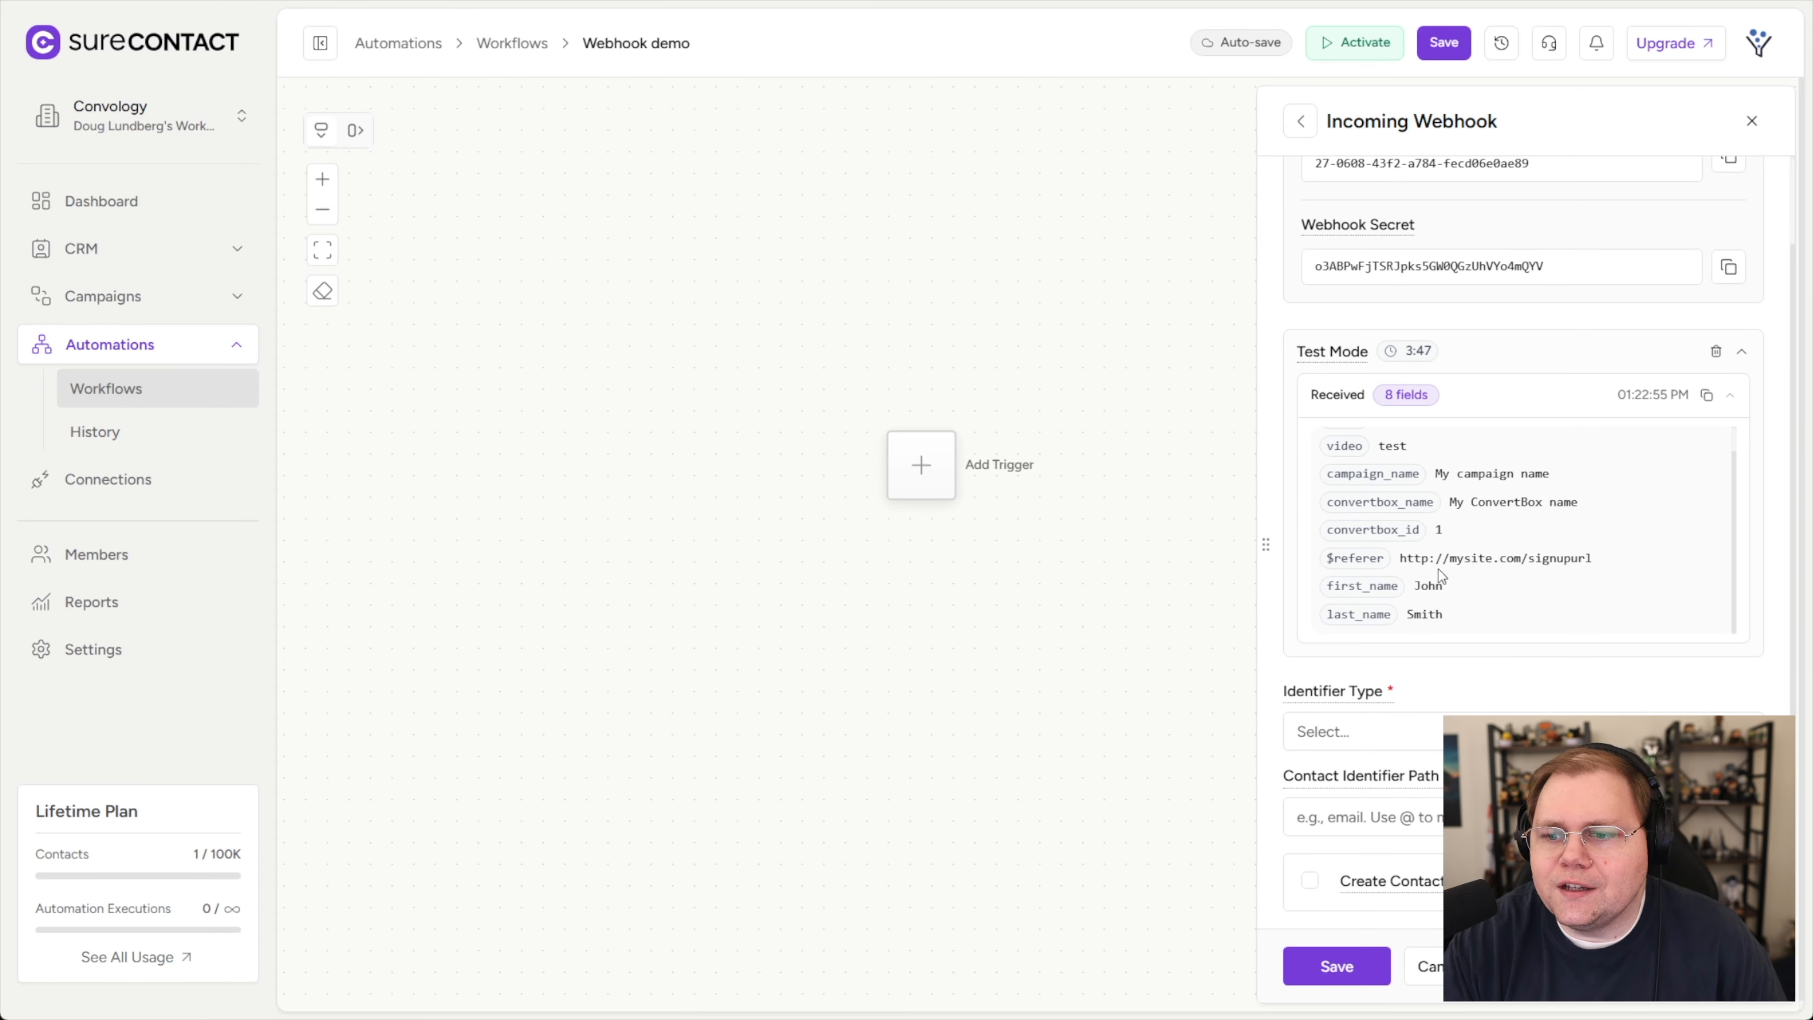
scroll(1435, 572, up, 1)
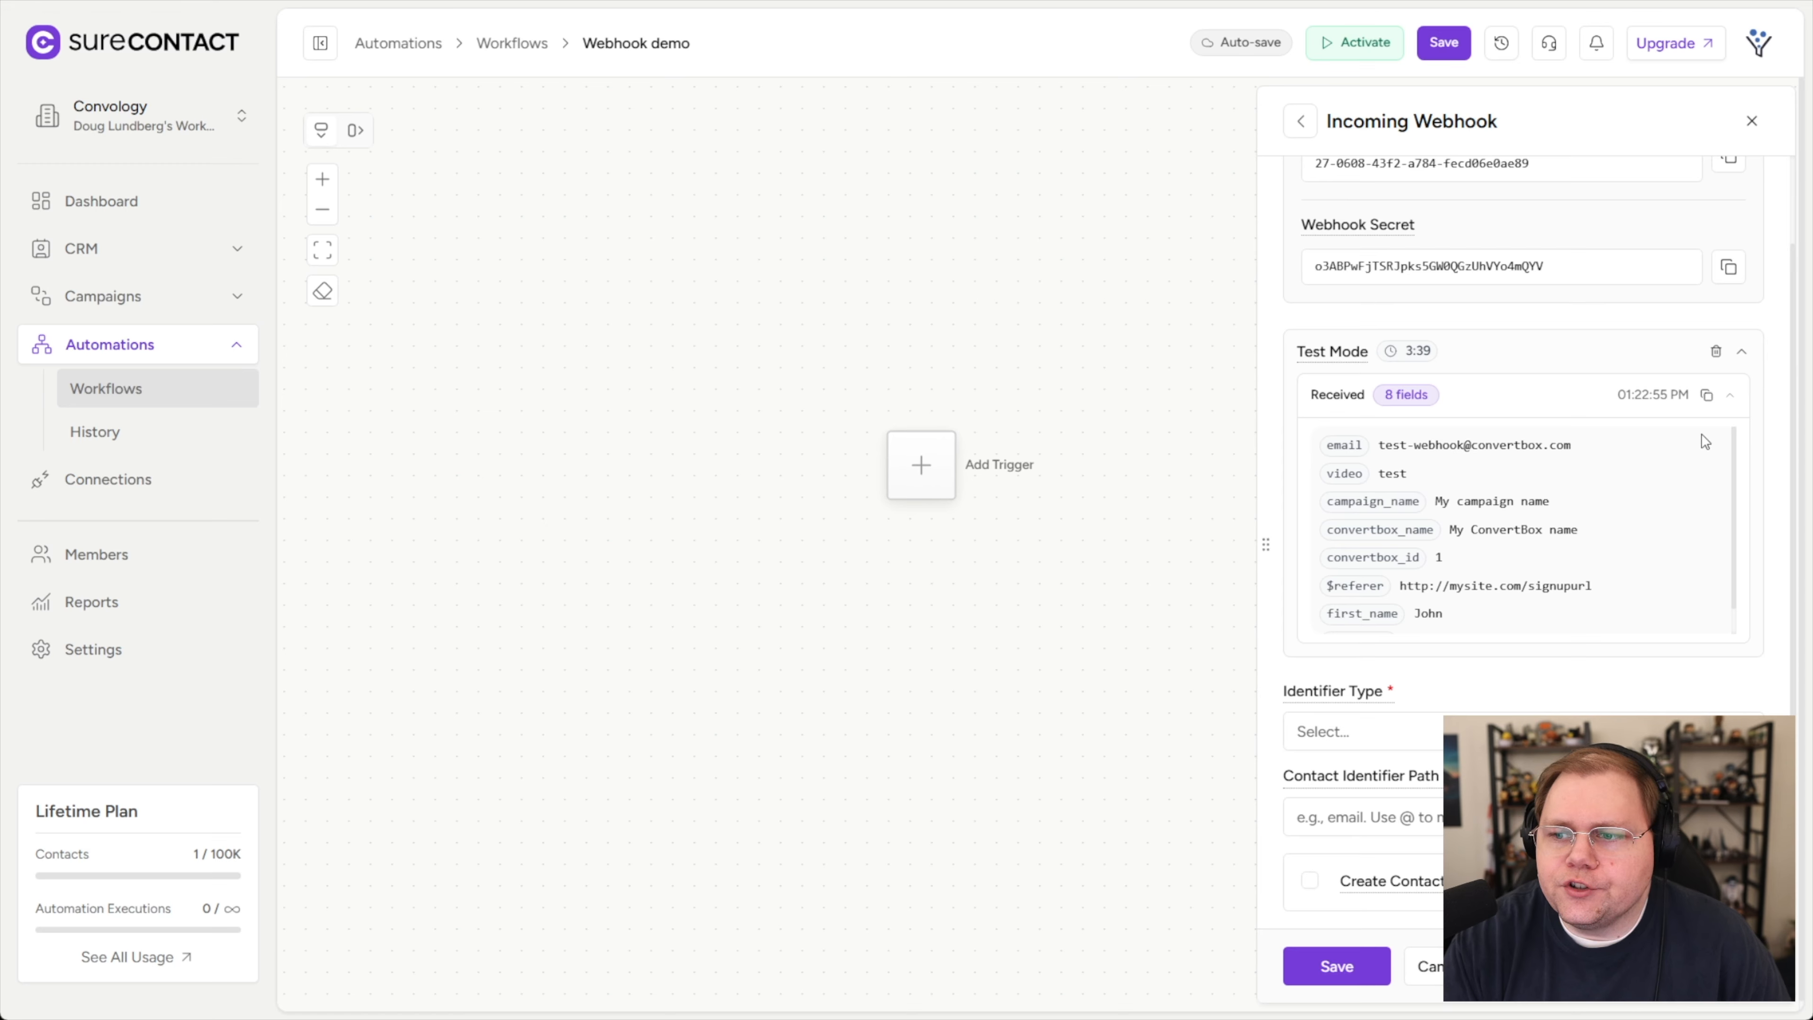
click(1730, 394)
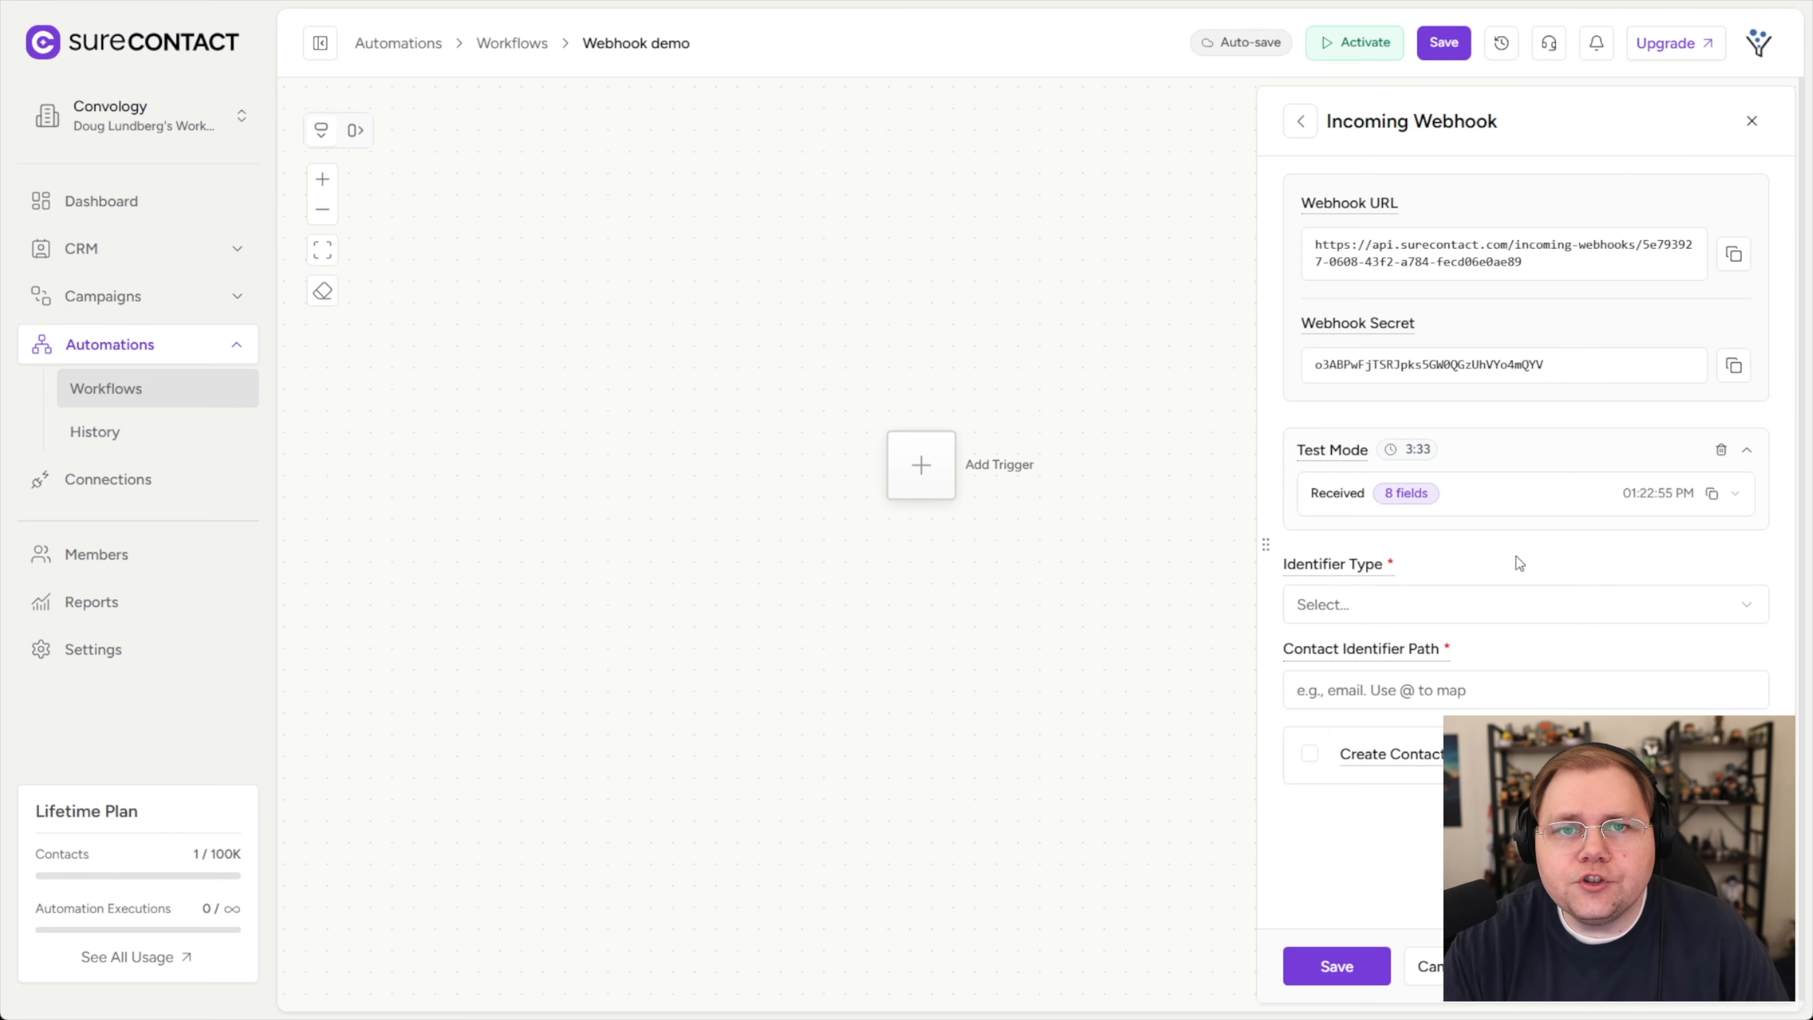
Set the identifier type to Email Address and the contact identifier path to "email", checking the key against the received test data.
click(1388, 606)
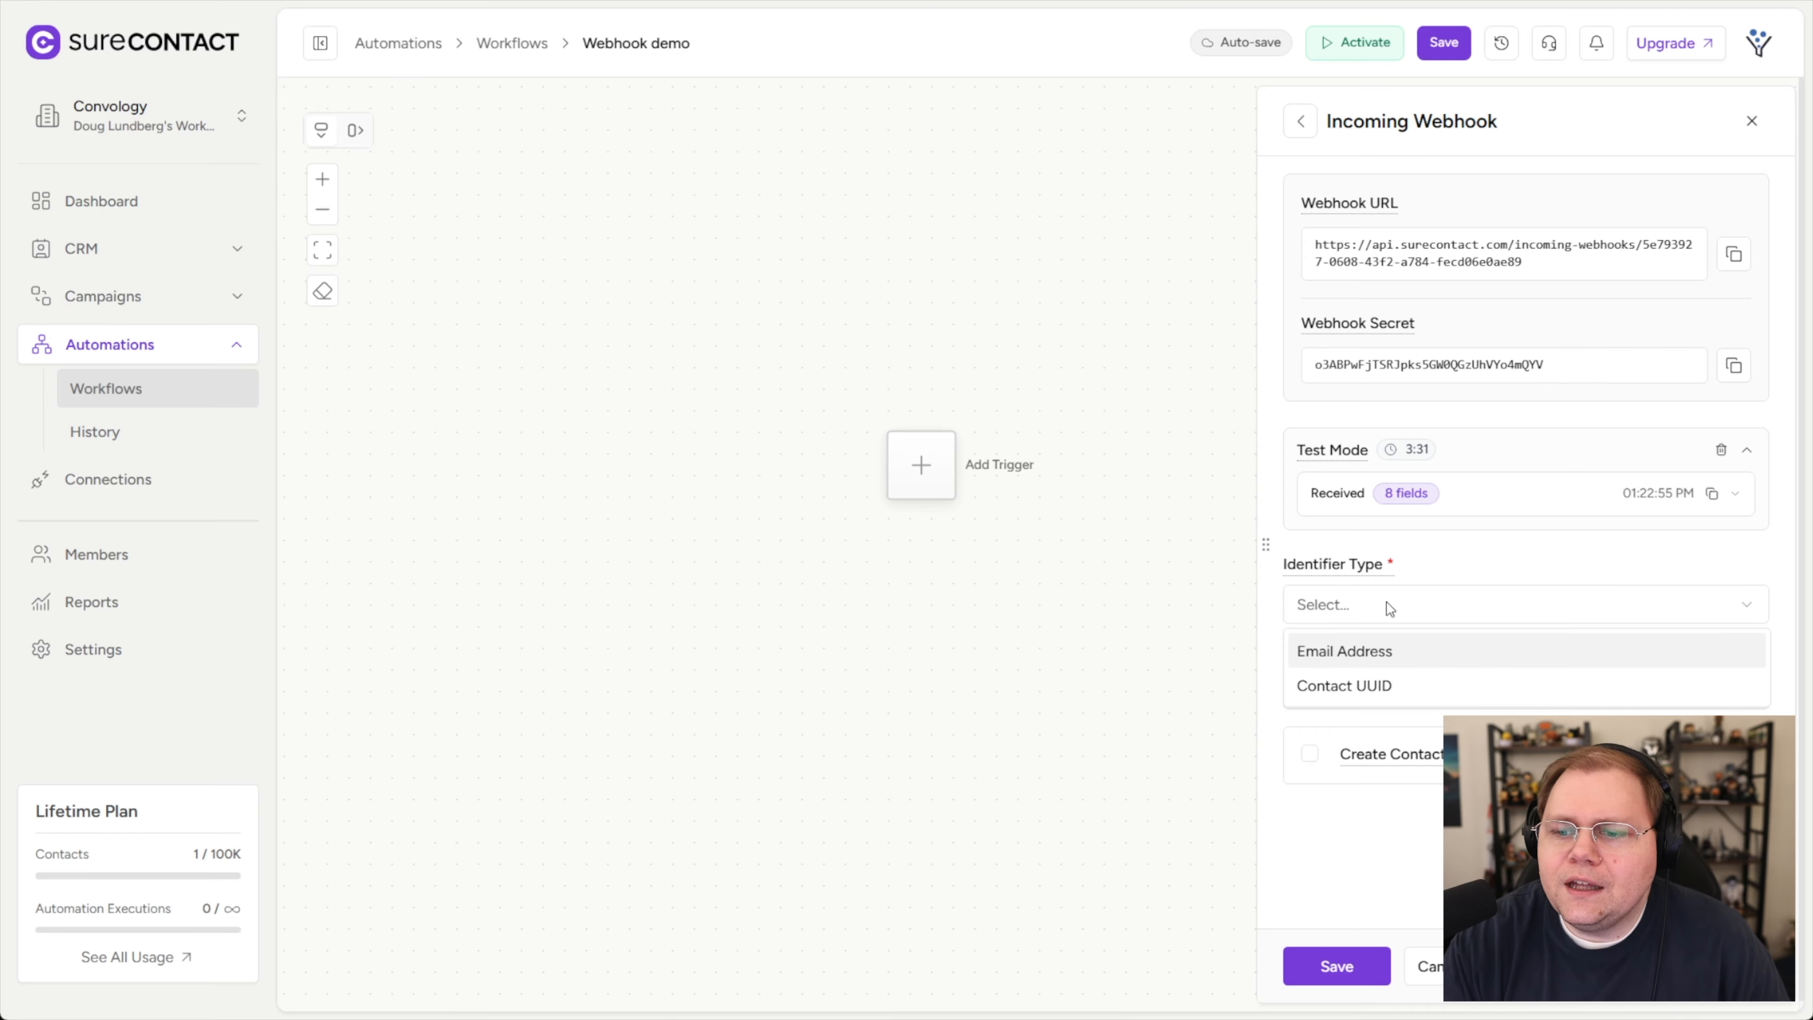
click(1361, 662)
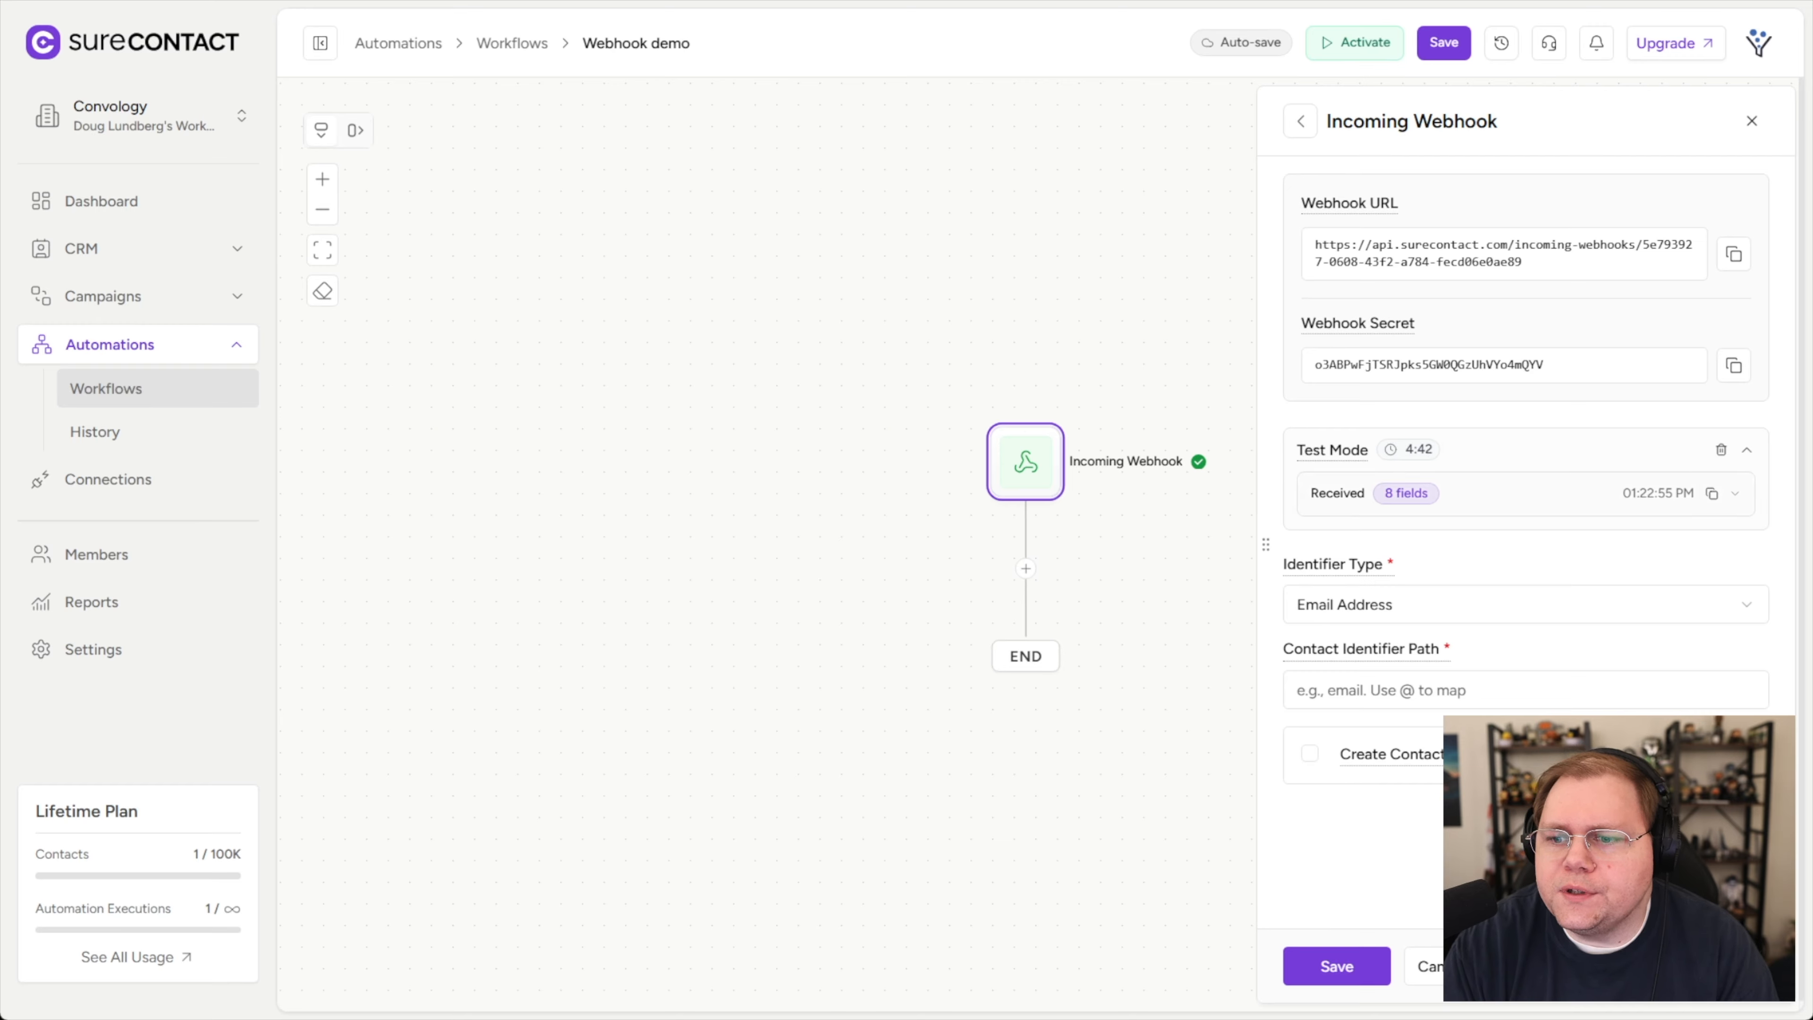
click(1485, 500)
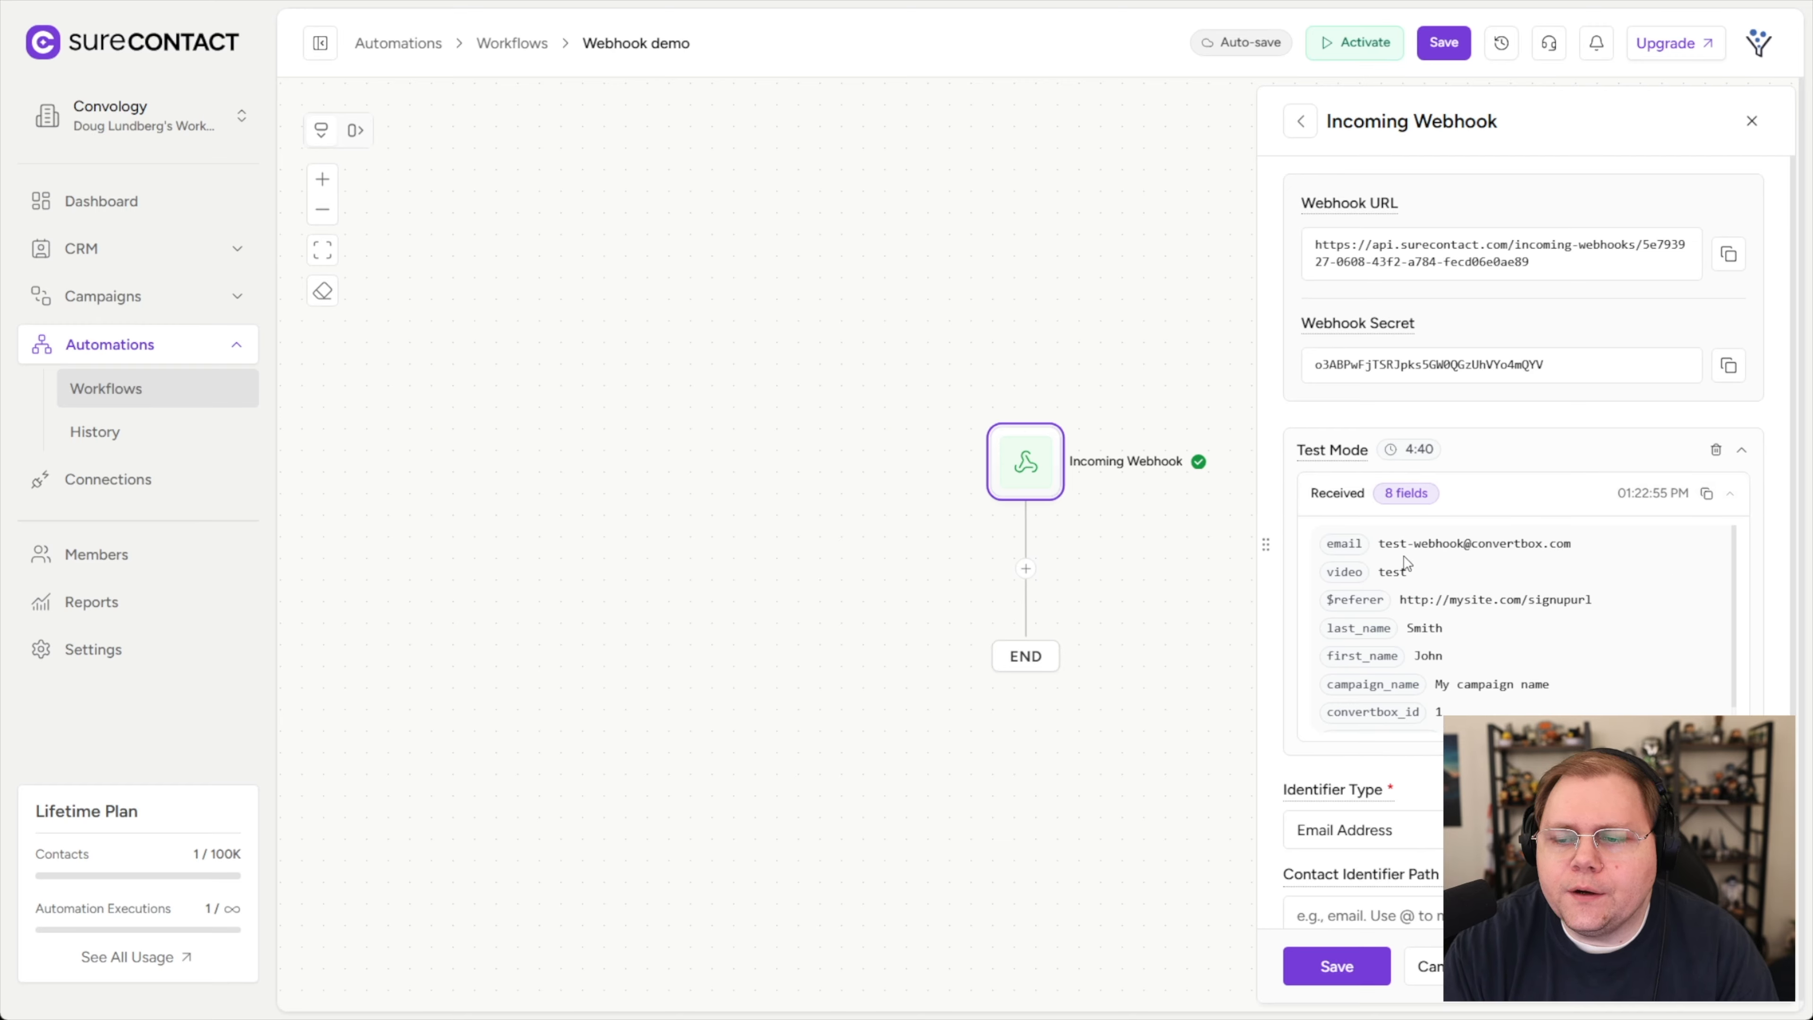
drag(1327, 545, 1365, 546)
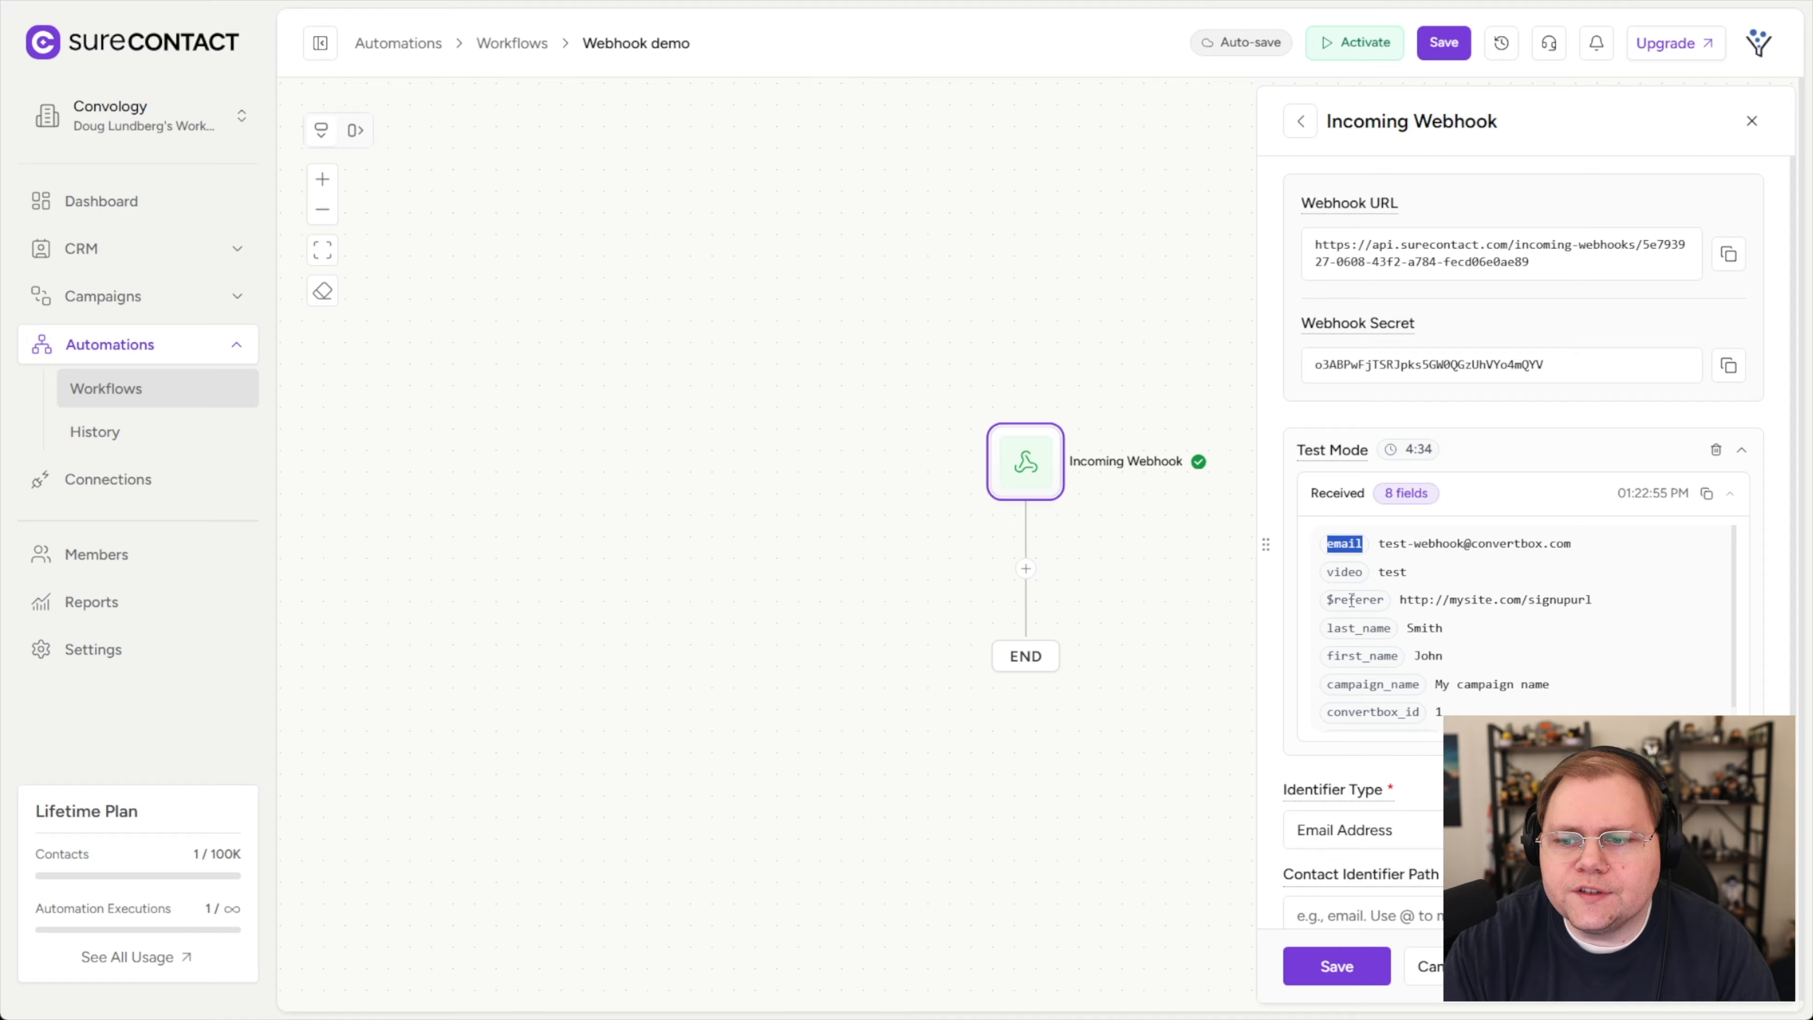
click(1370, 595)
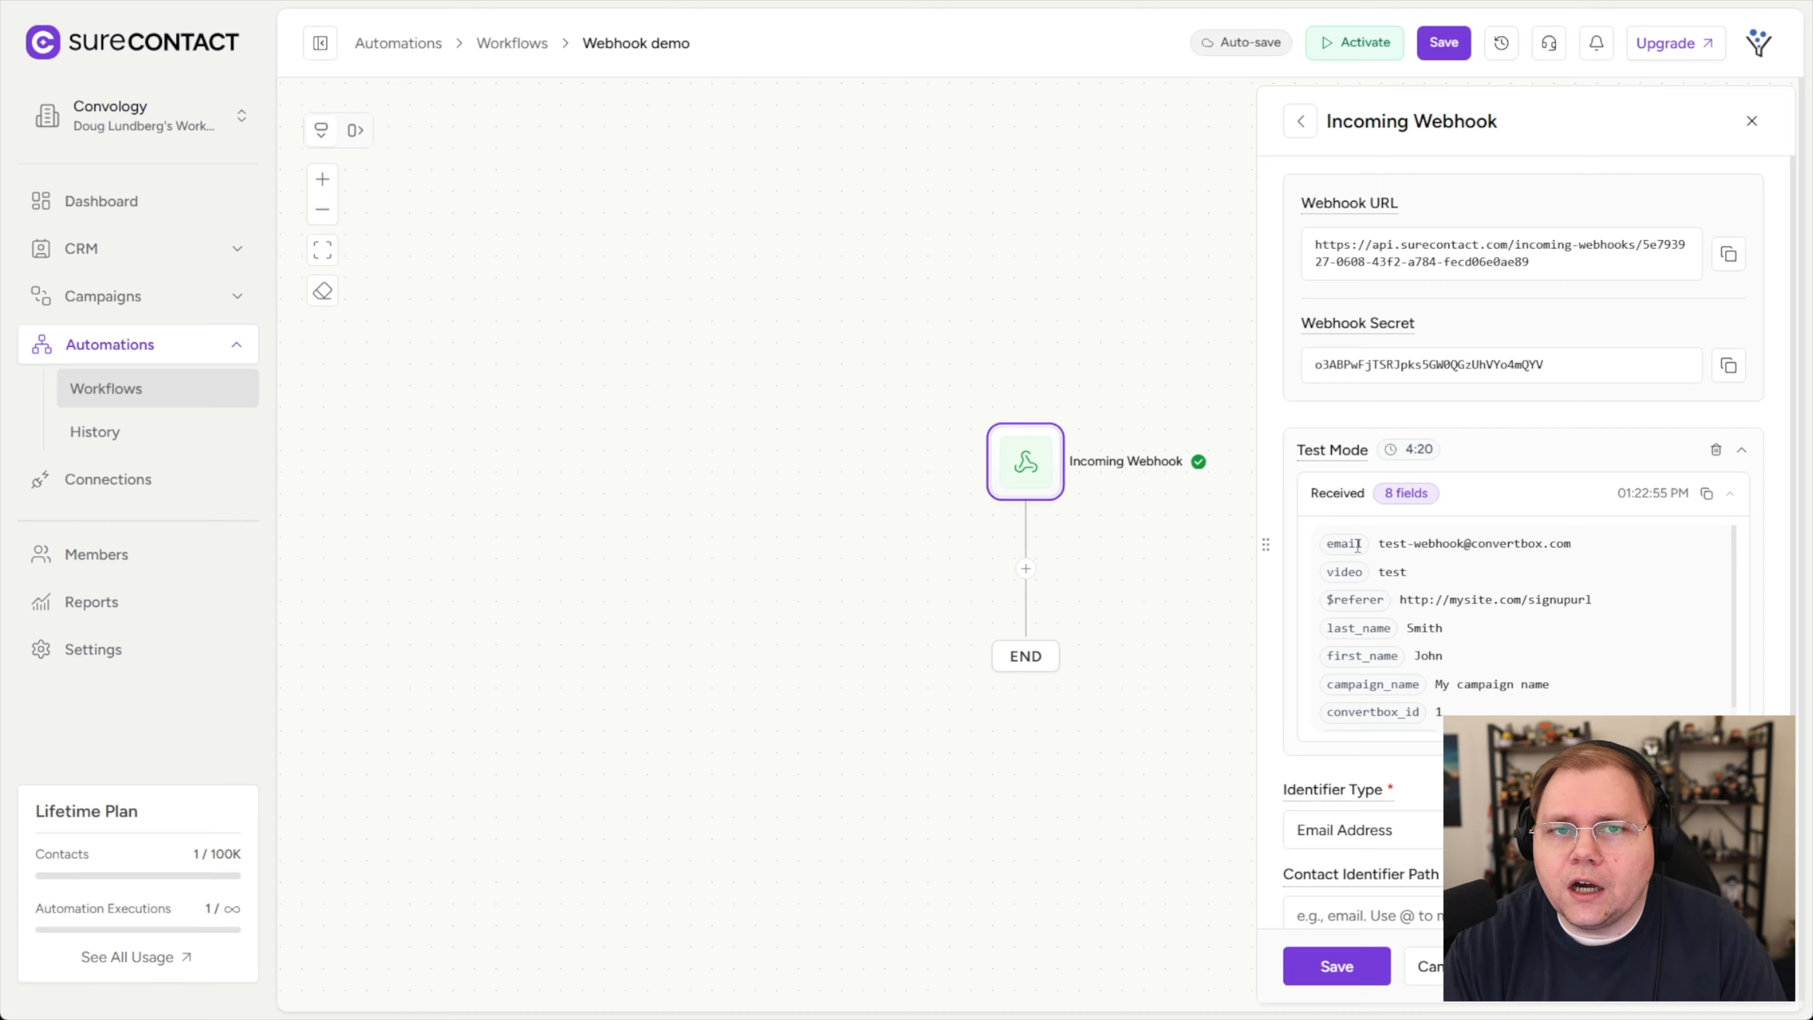
drag(1365, 546, 1581, 550)
click(1596, 567)
scroll(1565, 582, down, 1)
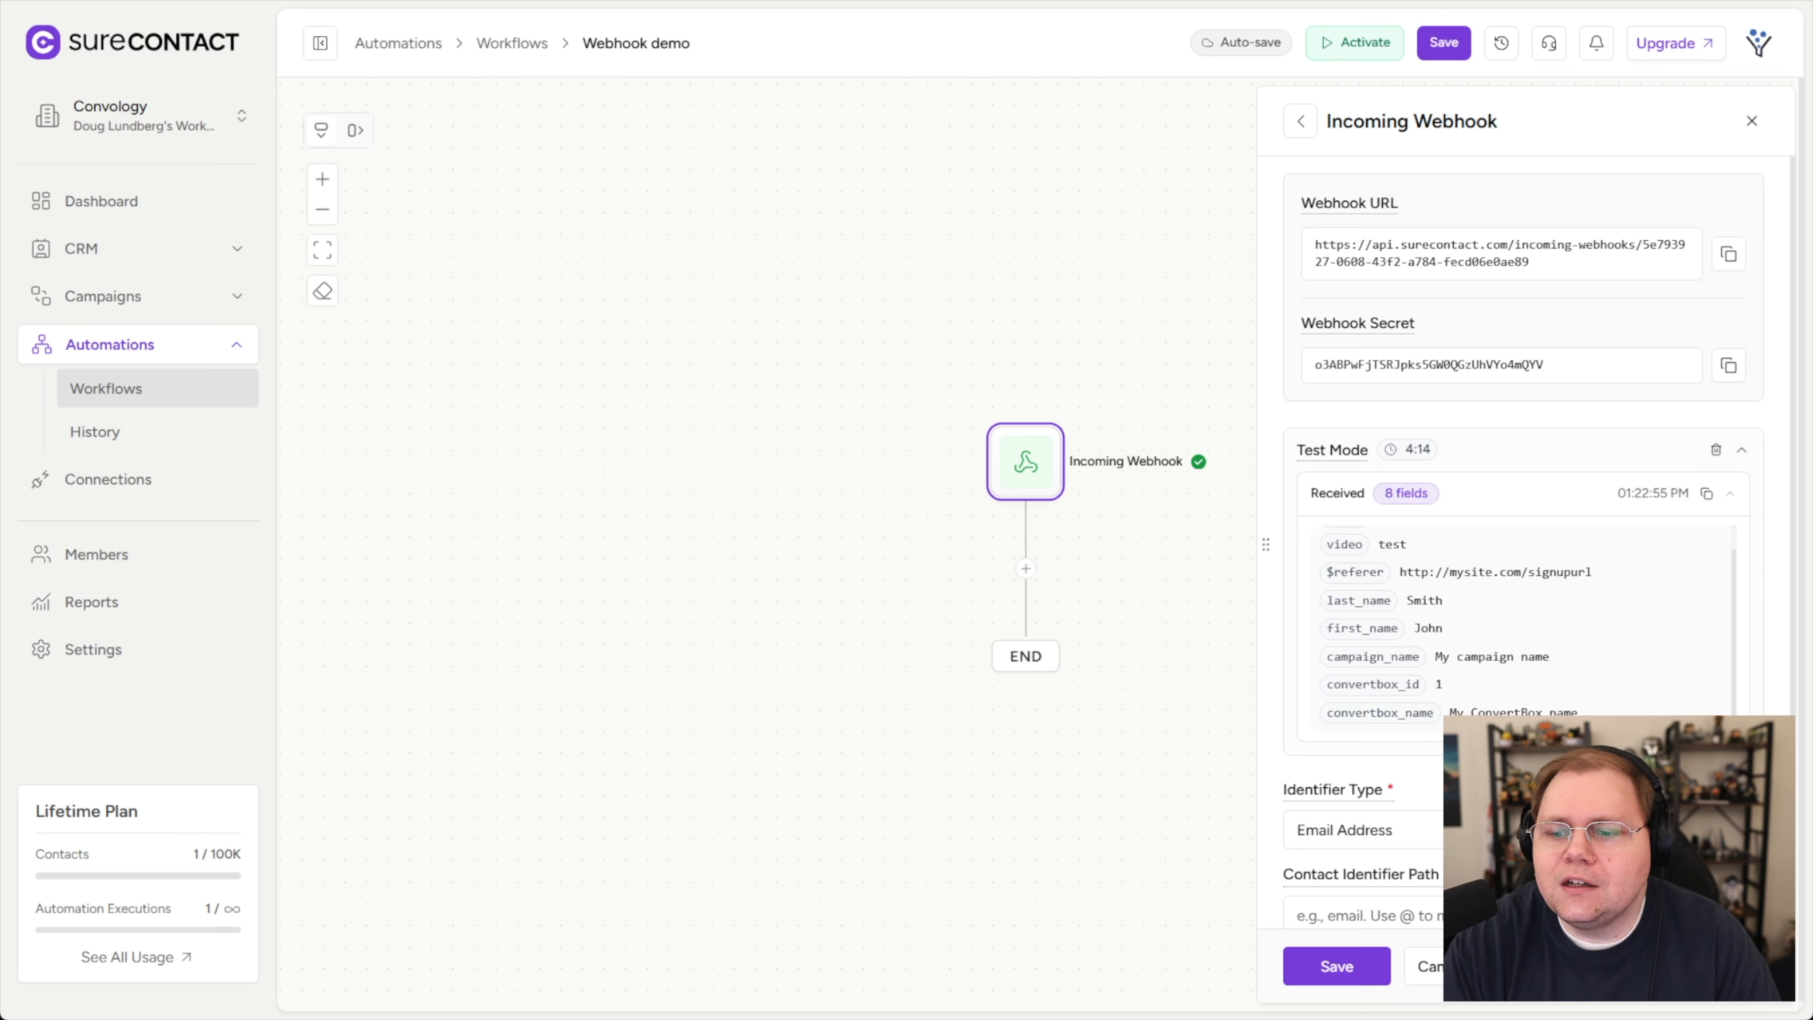
scroll(1500, 571, down, 2)
click(1427, 817)
text(email)
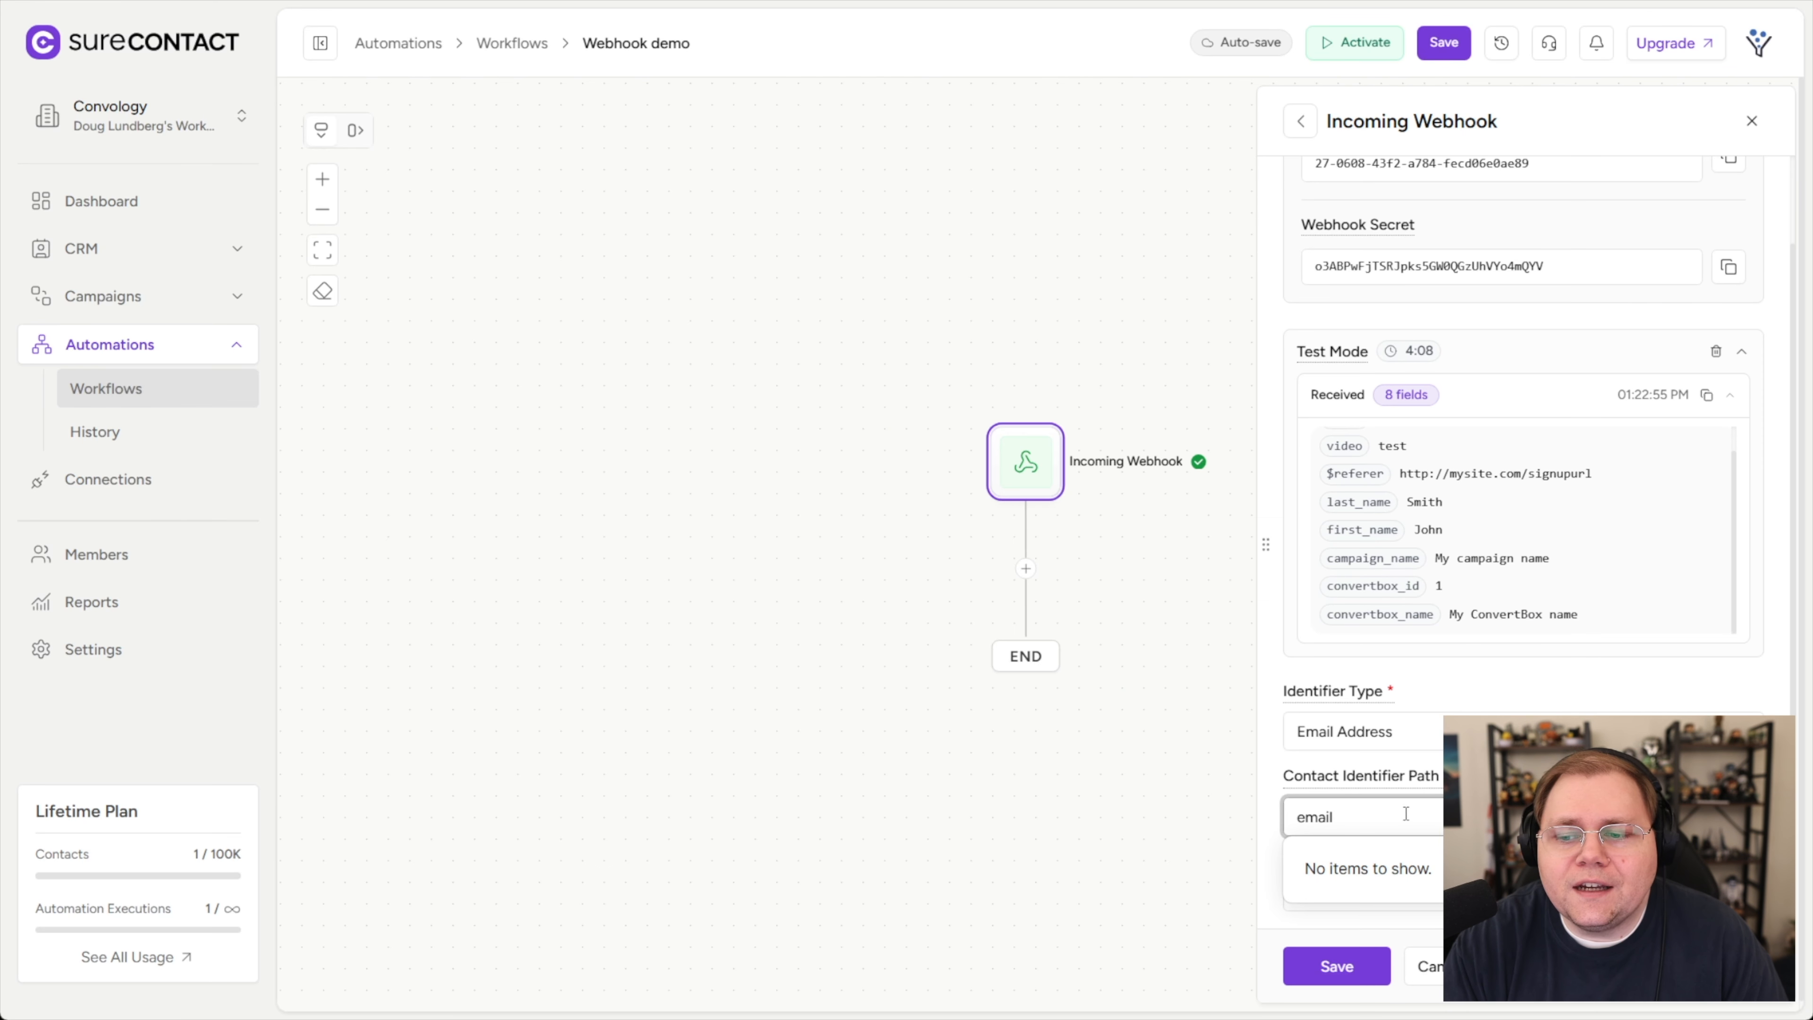
click(1431, 782)
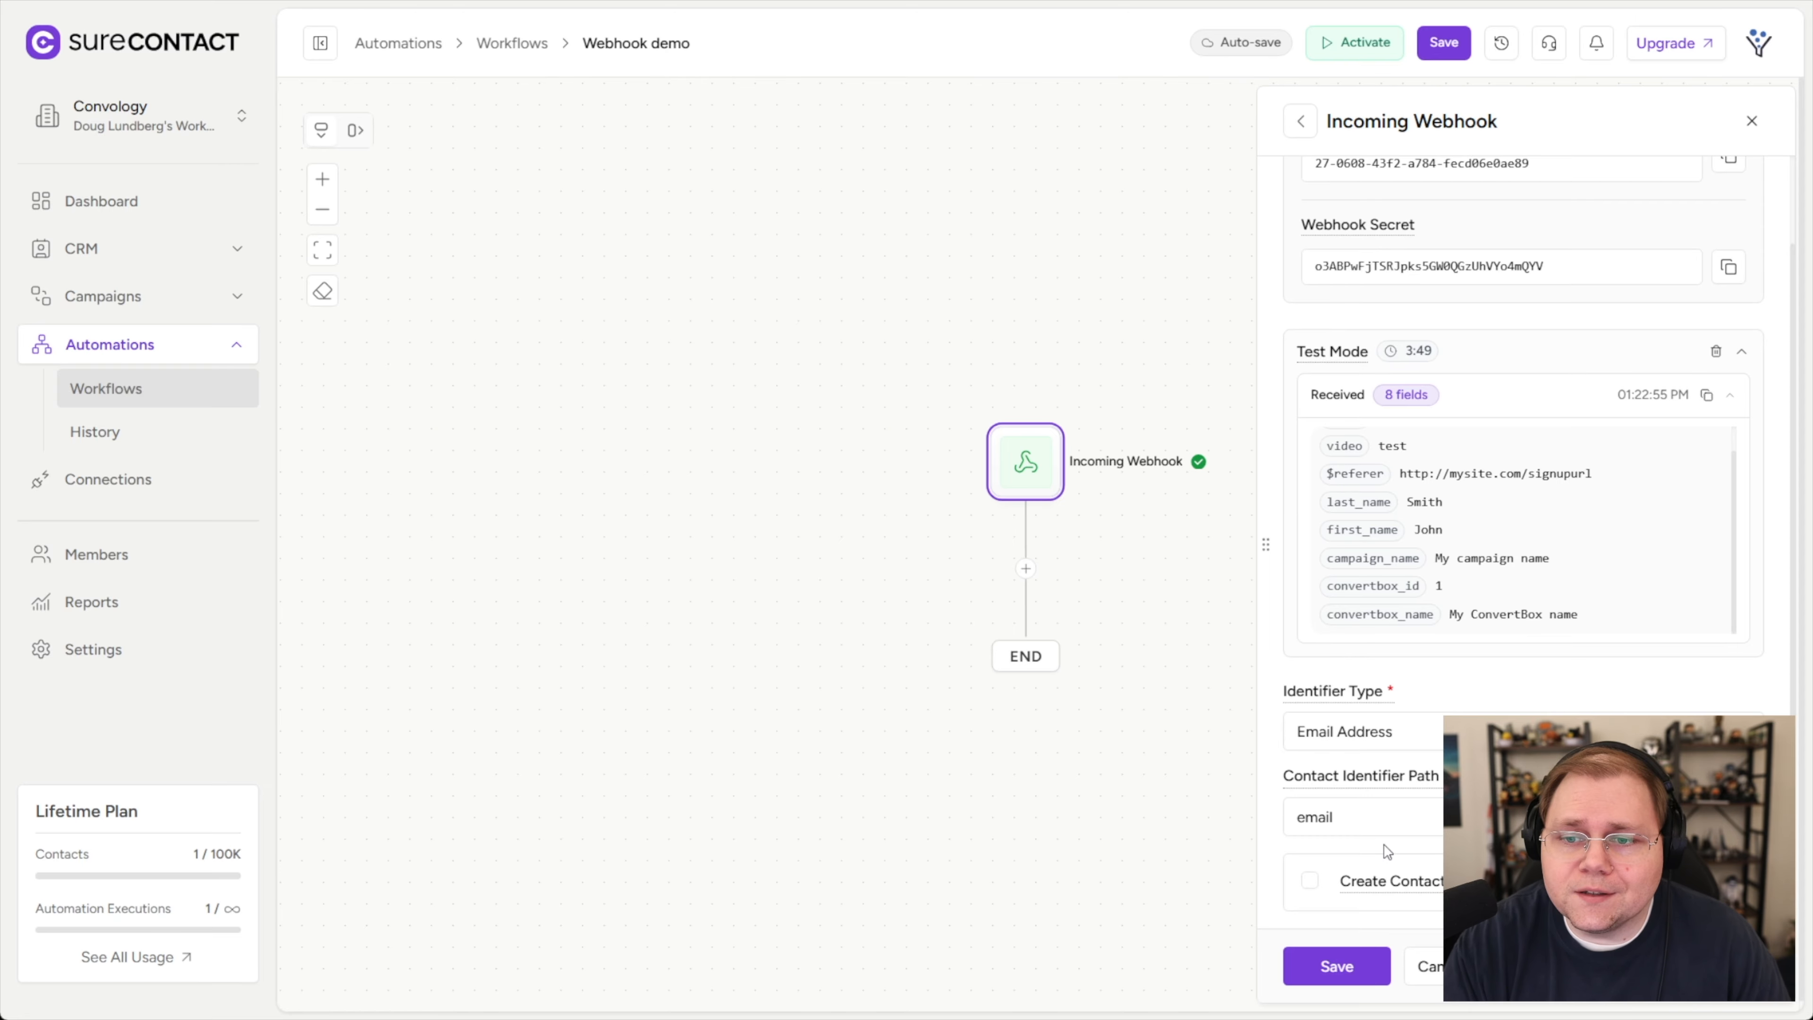
Enable Create Contact If Not Found for the incoming webhook and save the trigger.
mouse_move(1328, 880)
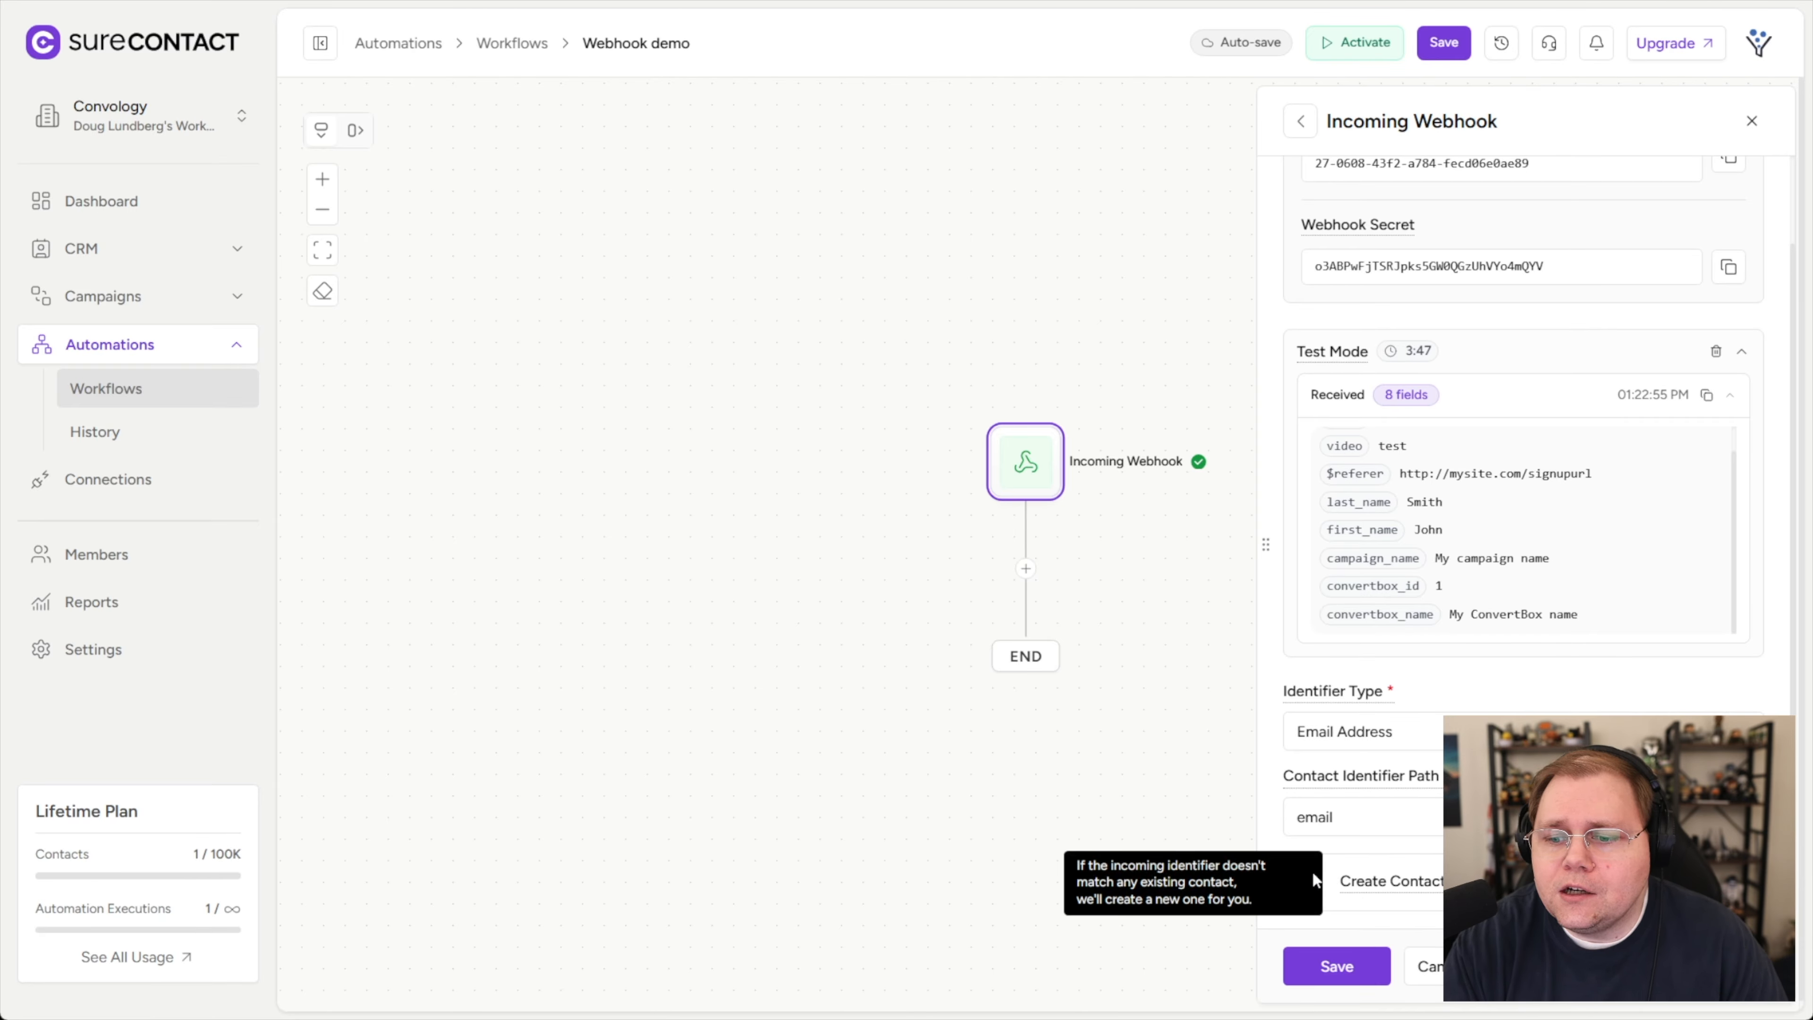
click(1312, 880)
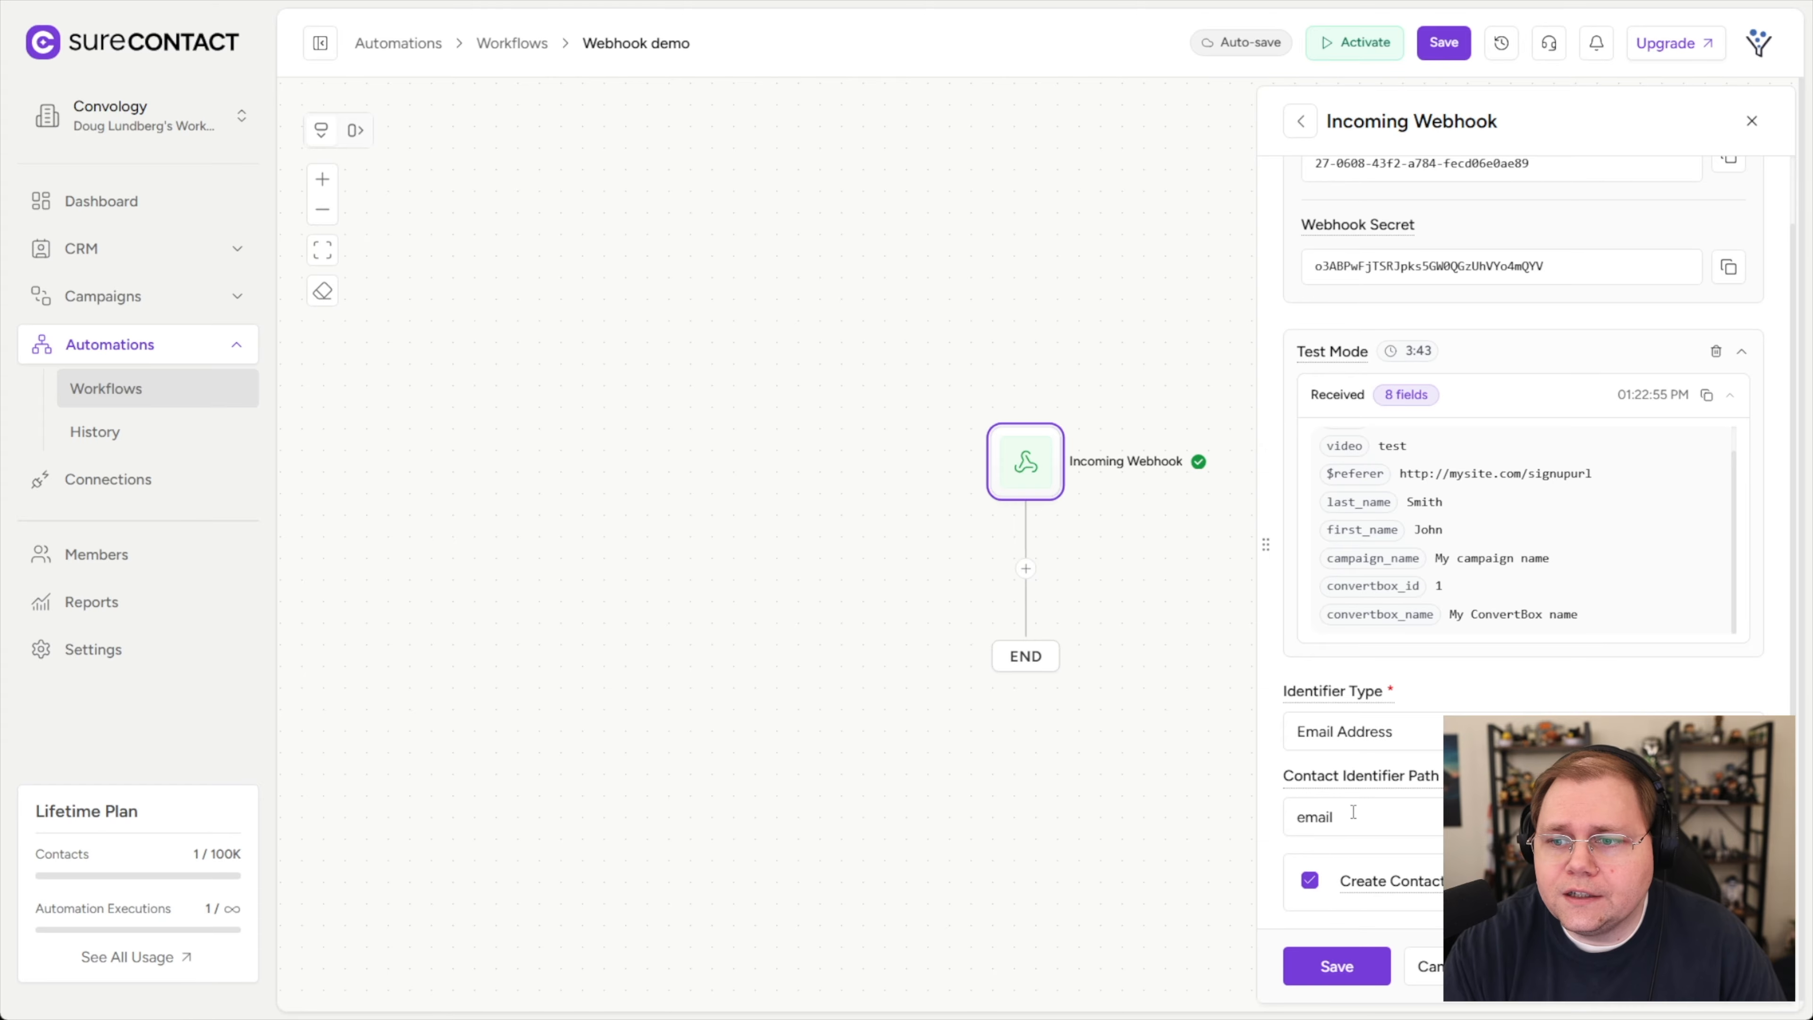
click(1356, 971)
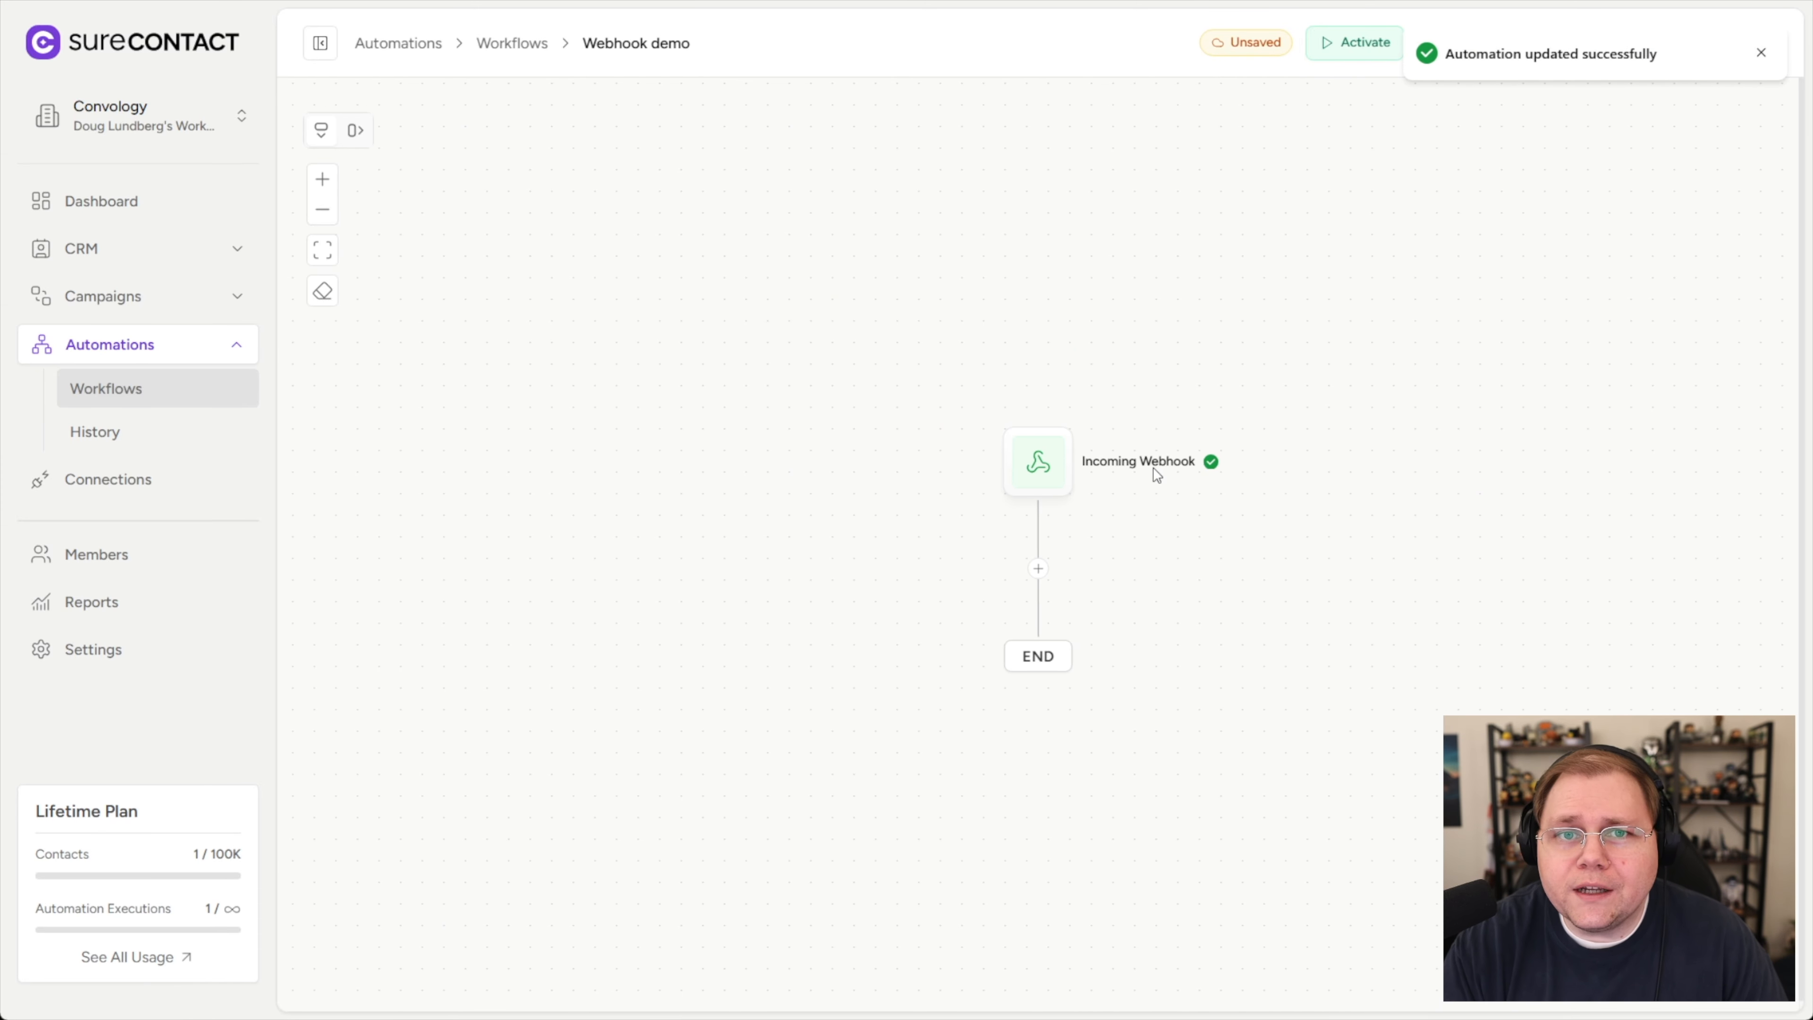
Save and activate the Webhook demo workflow, dismissing the notifications.
click(1761, 54)
click(1440, 44)
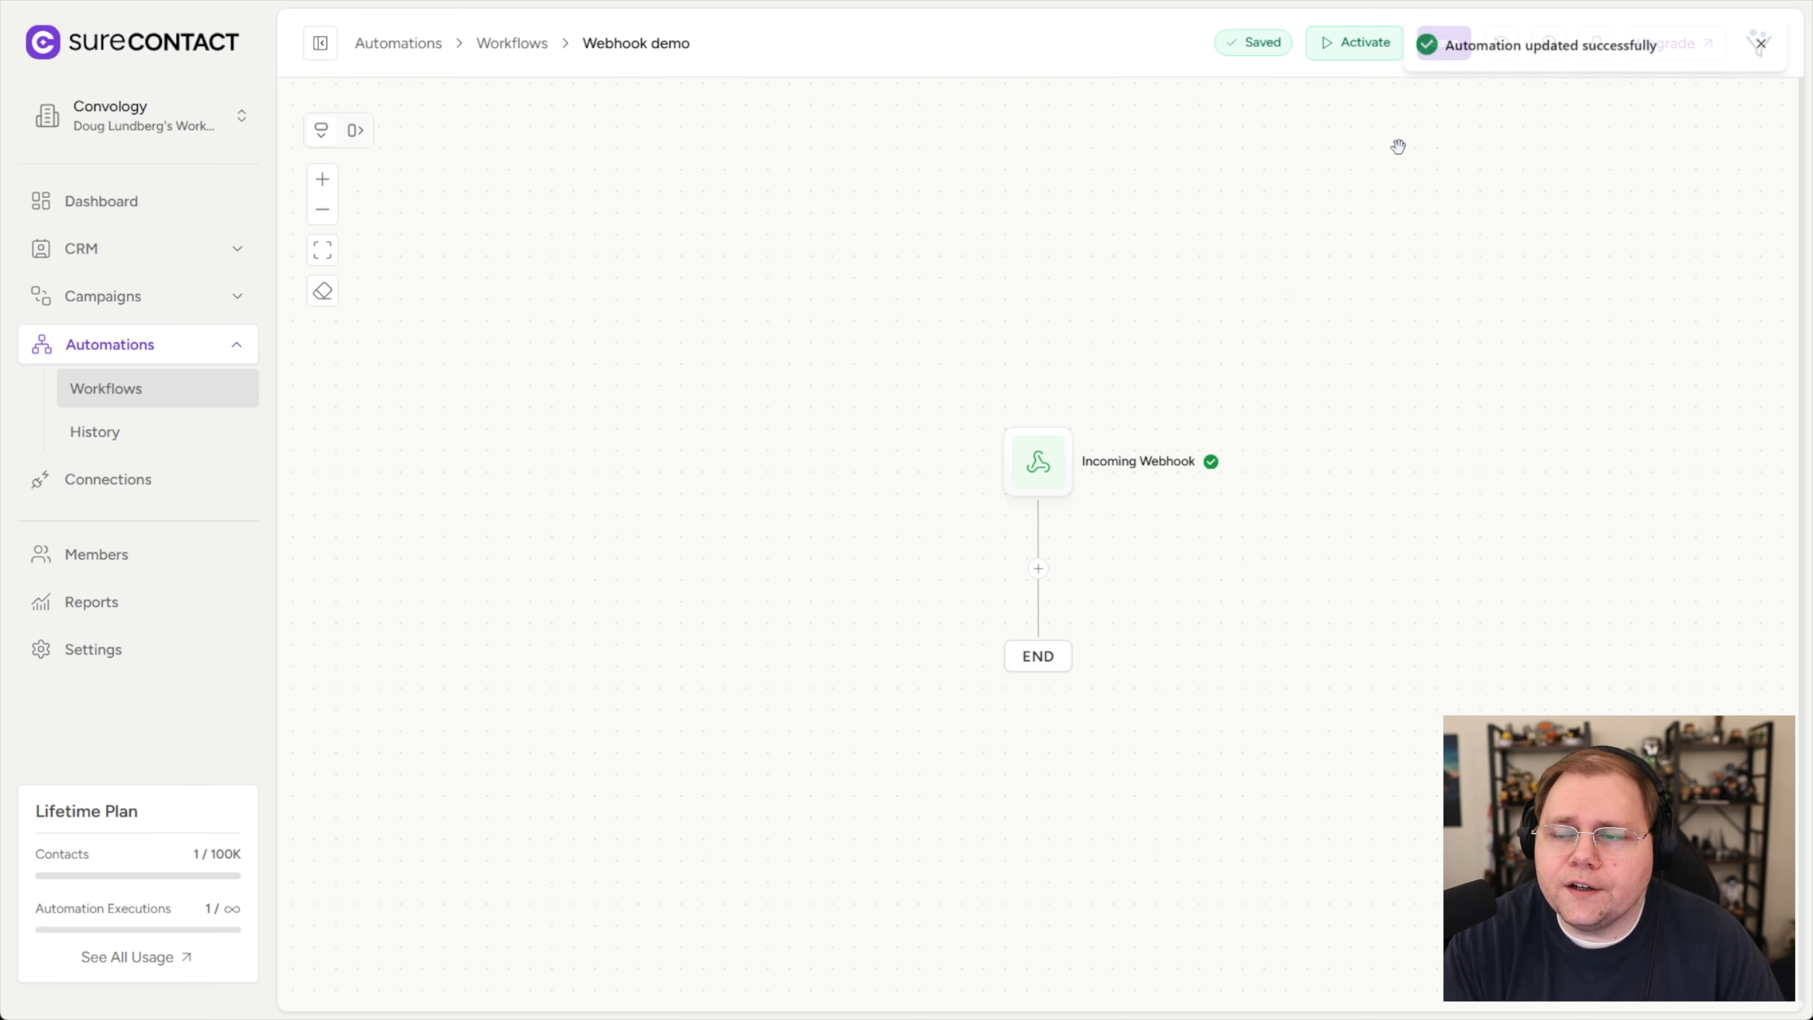
click(1353, 54)
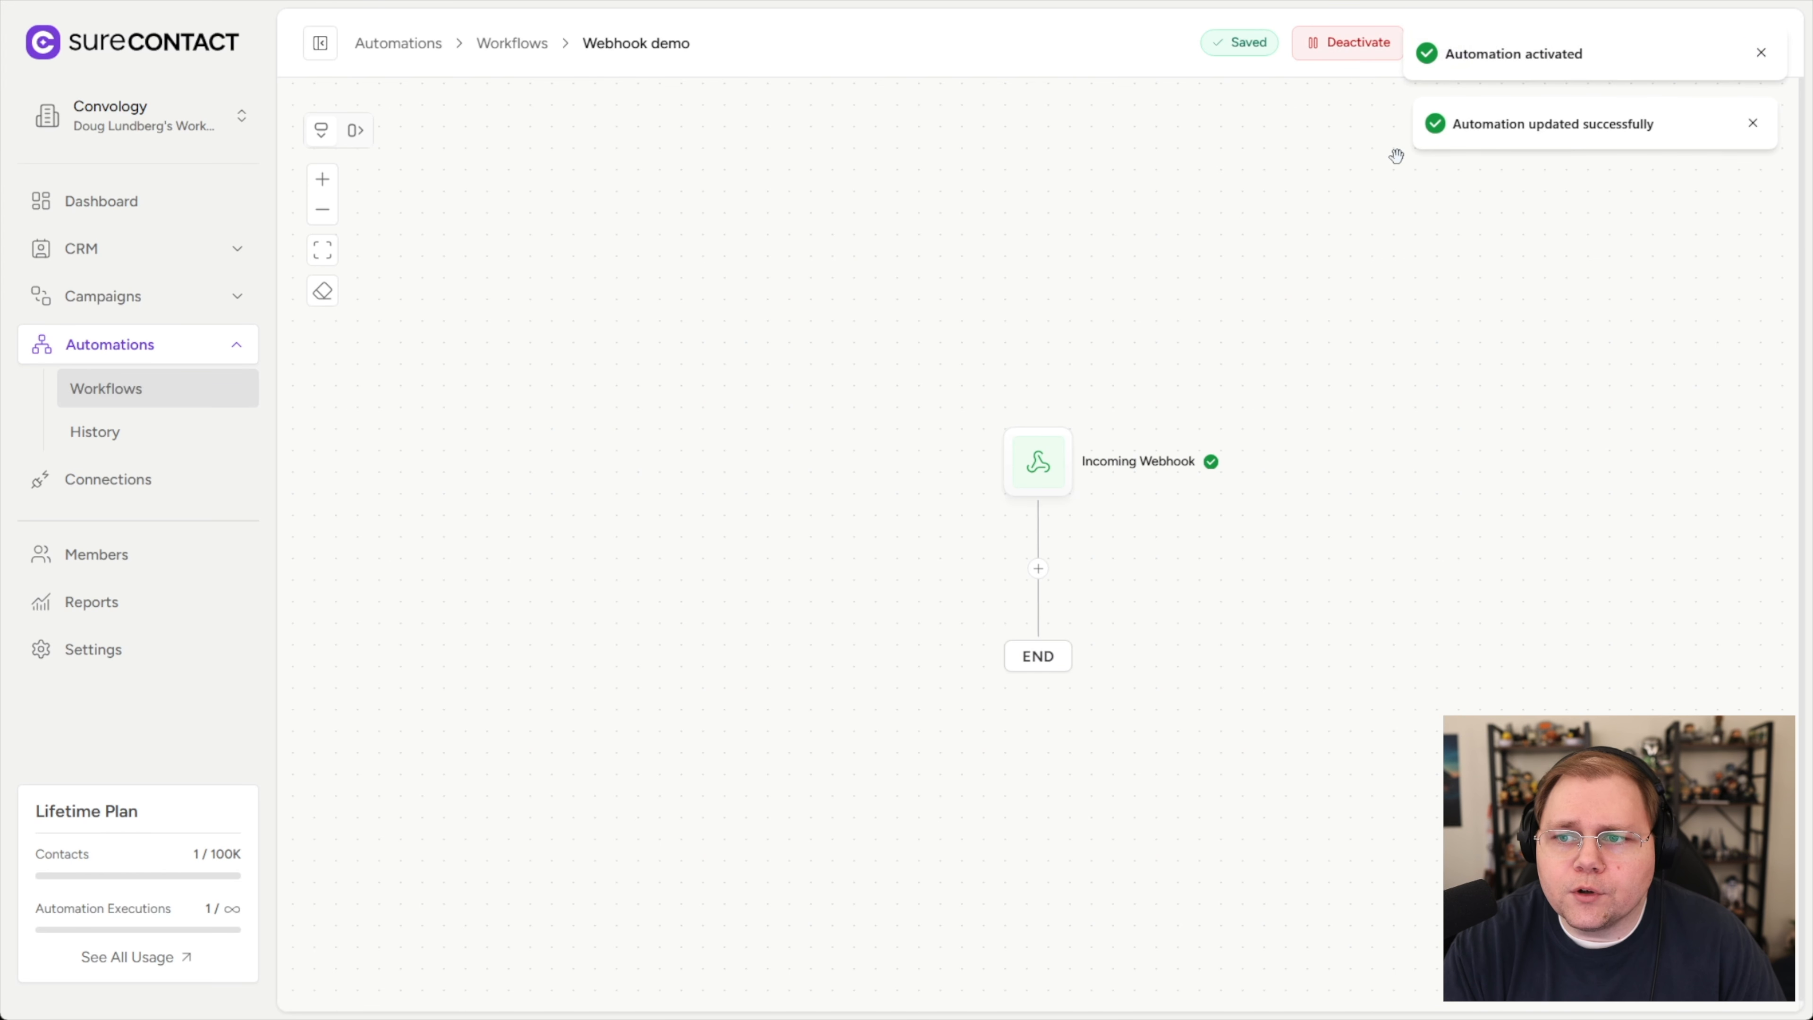
click(1761, 53)
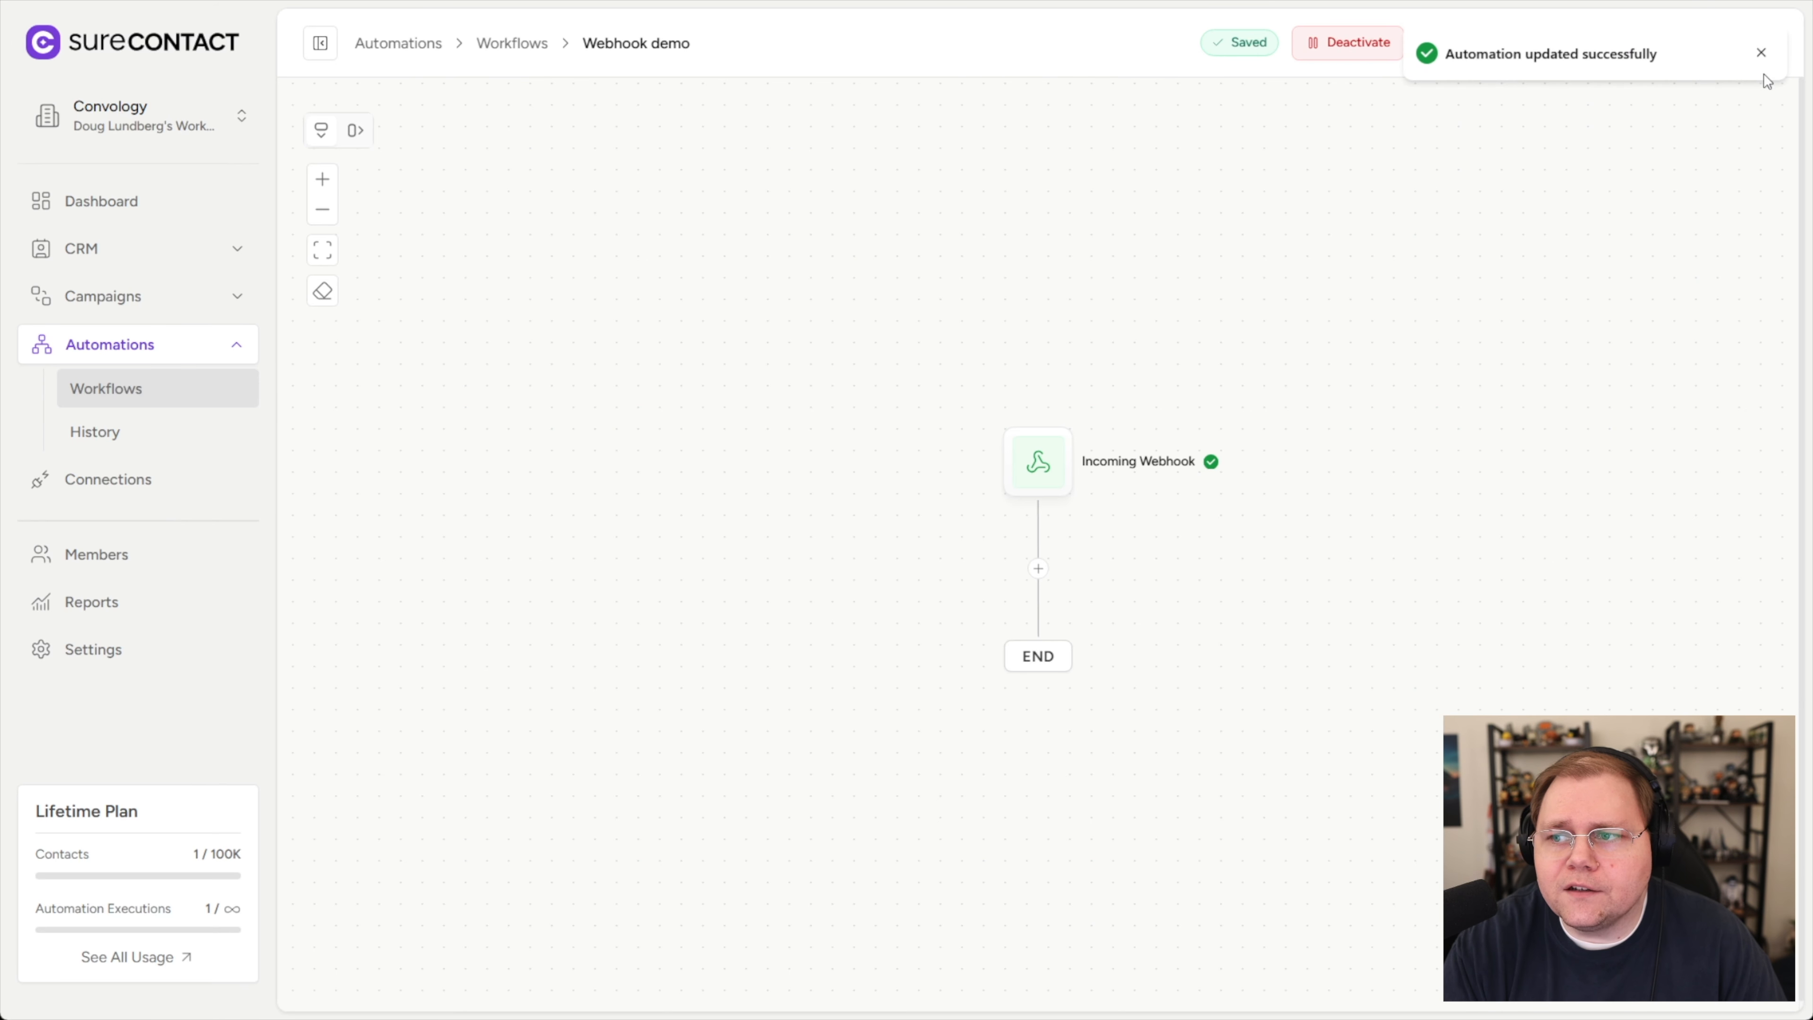
click(1760, 54)
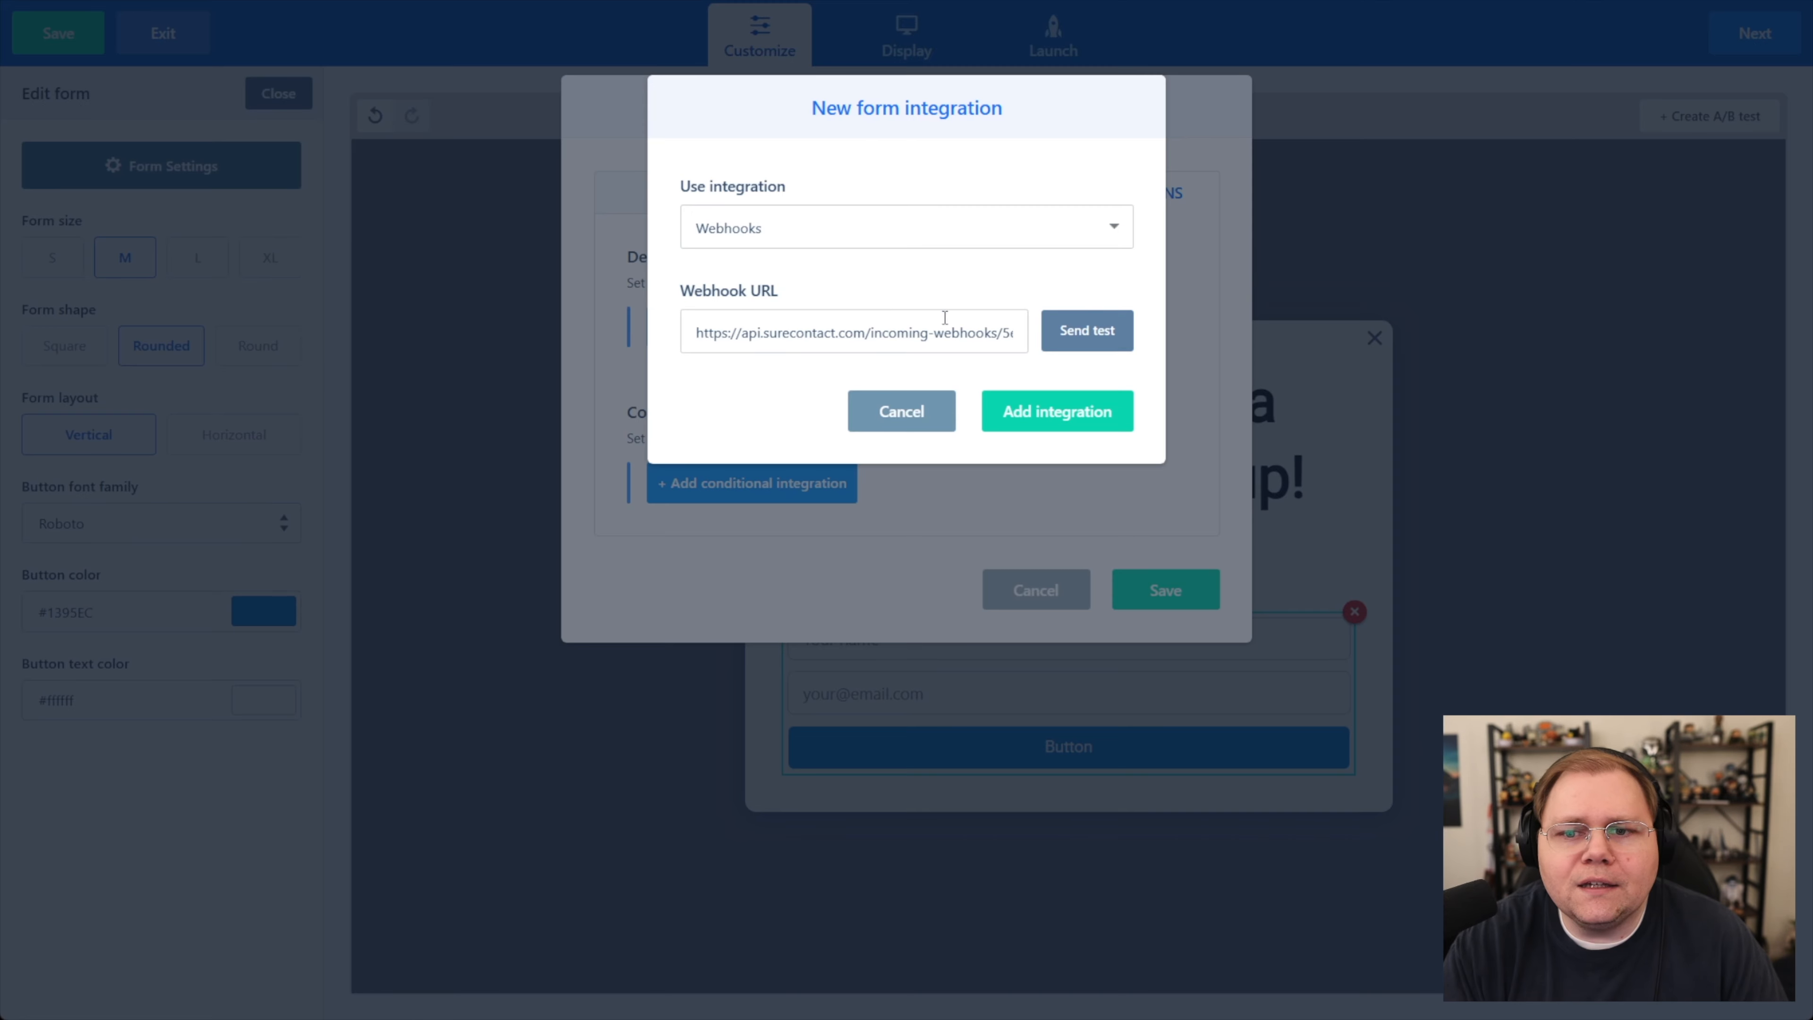
Send another webhook test from the ConvertBox form integration, switch to SureContact and open the newly created test contact's record in the CRM.
click(1087, 330)
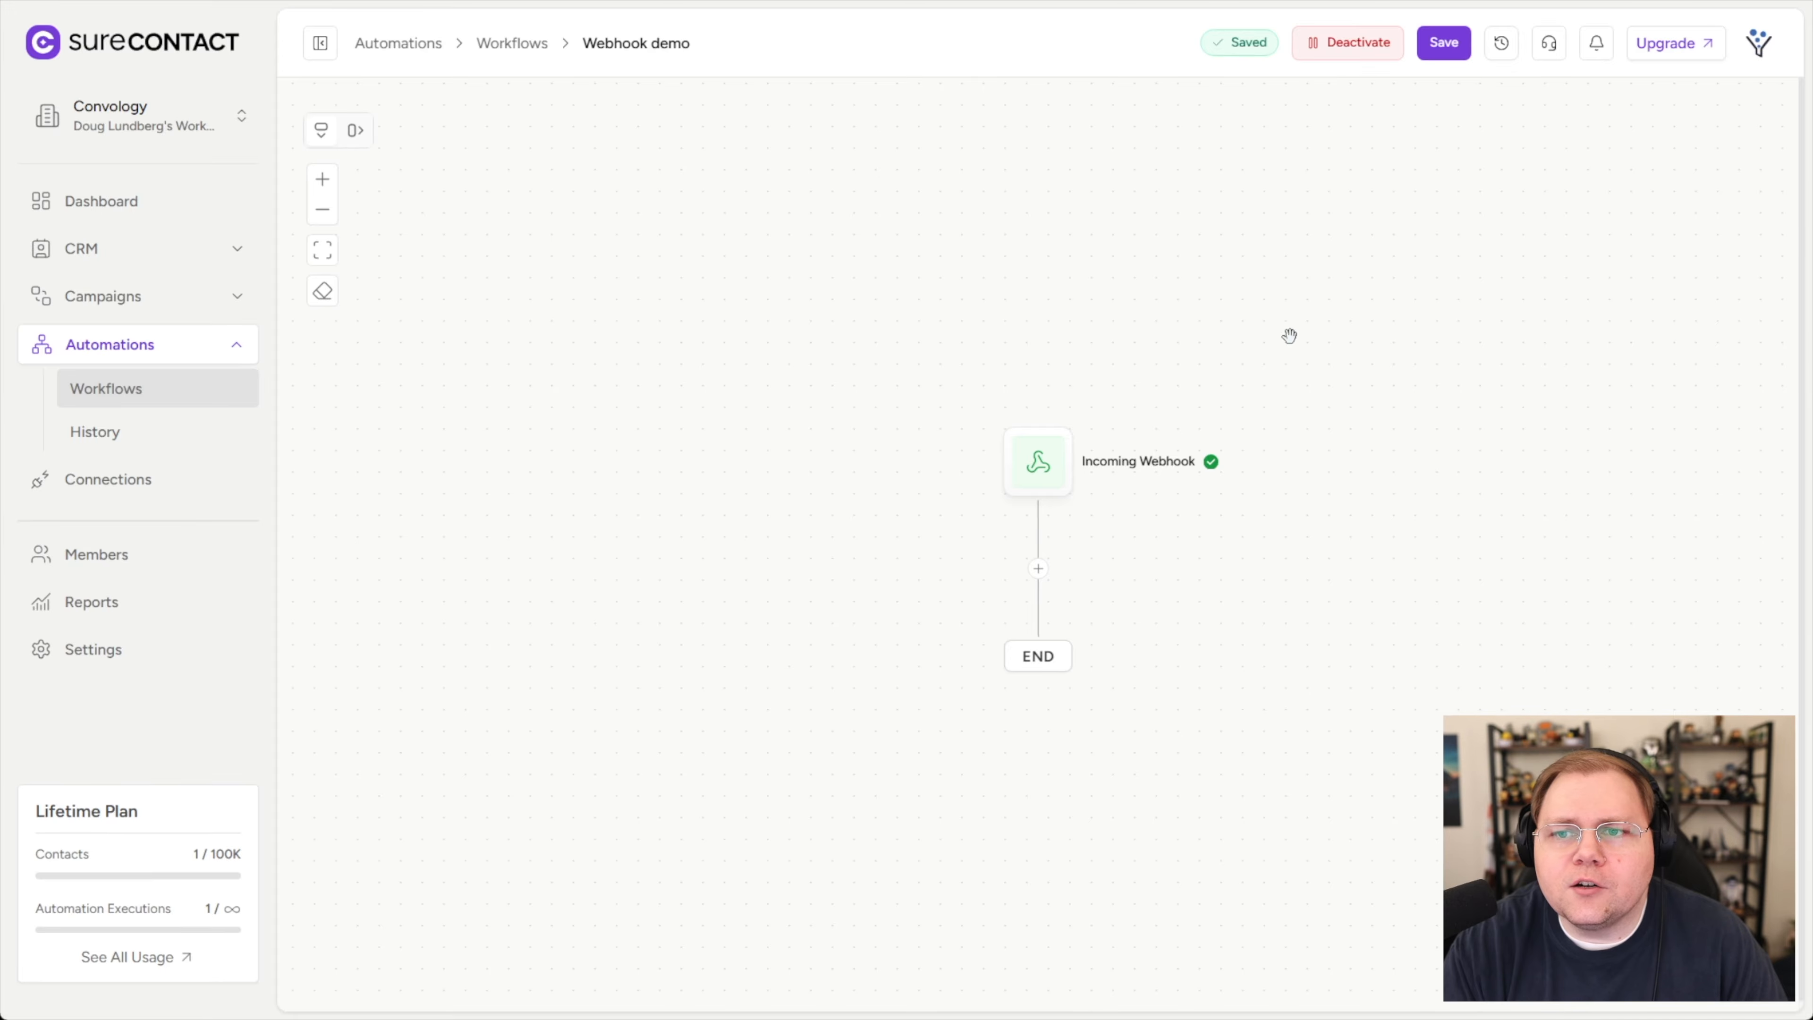
click(228, 250)
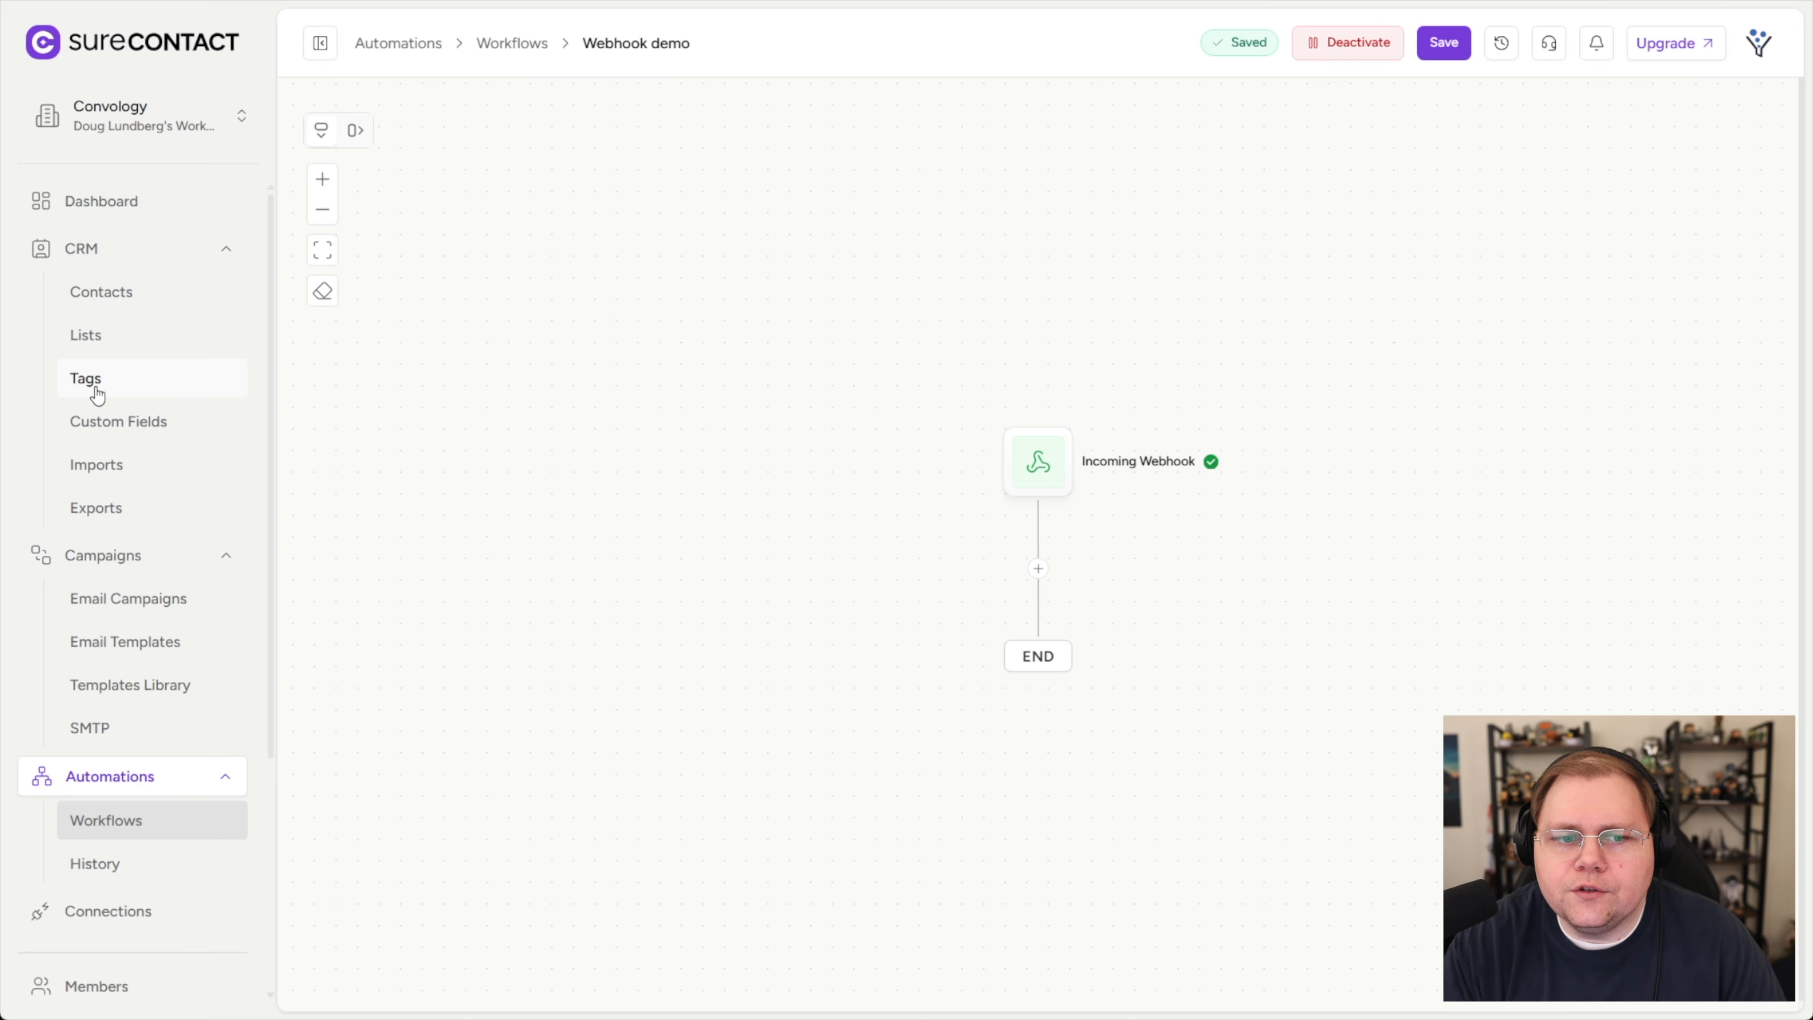
click(101, 292)
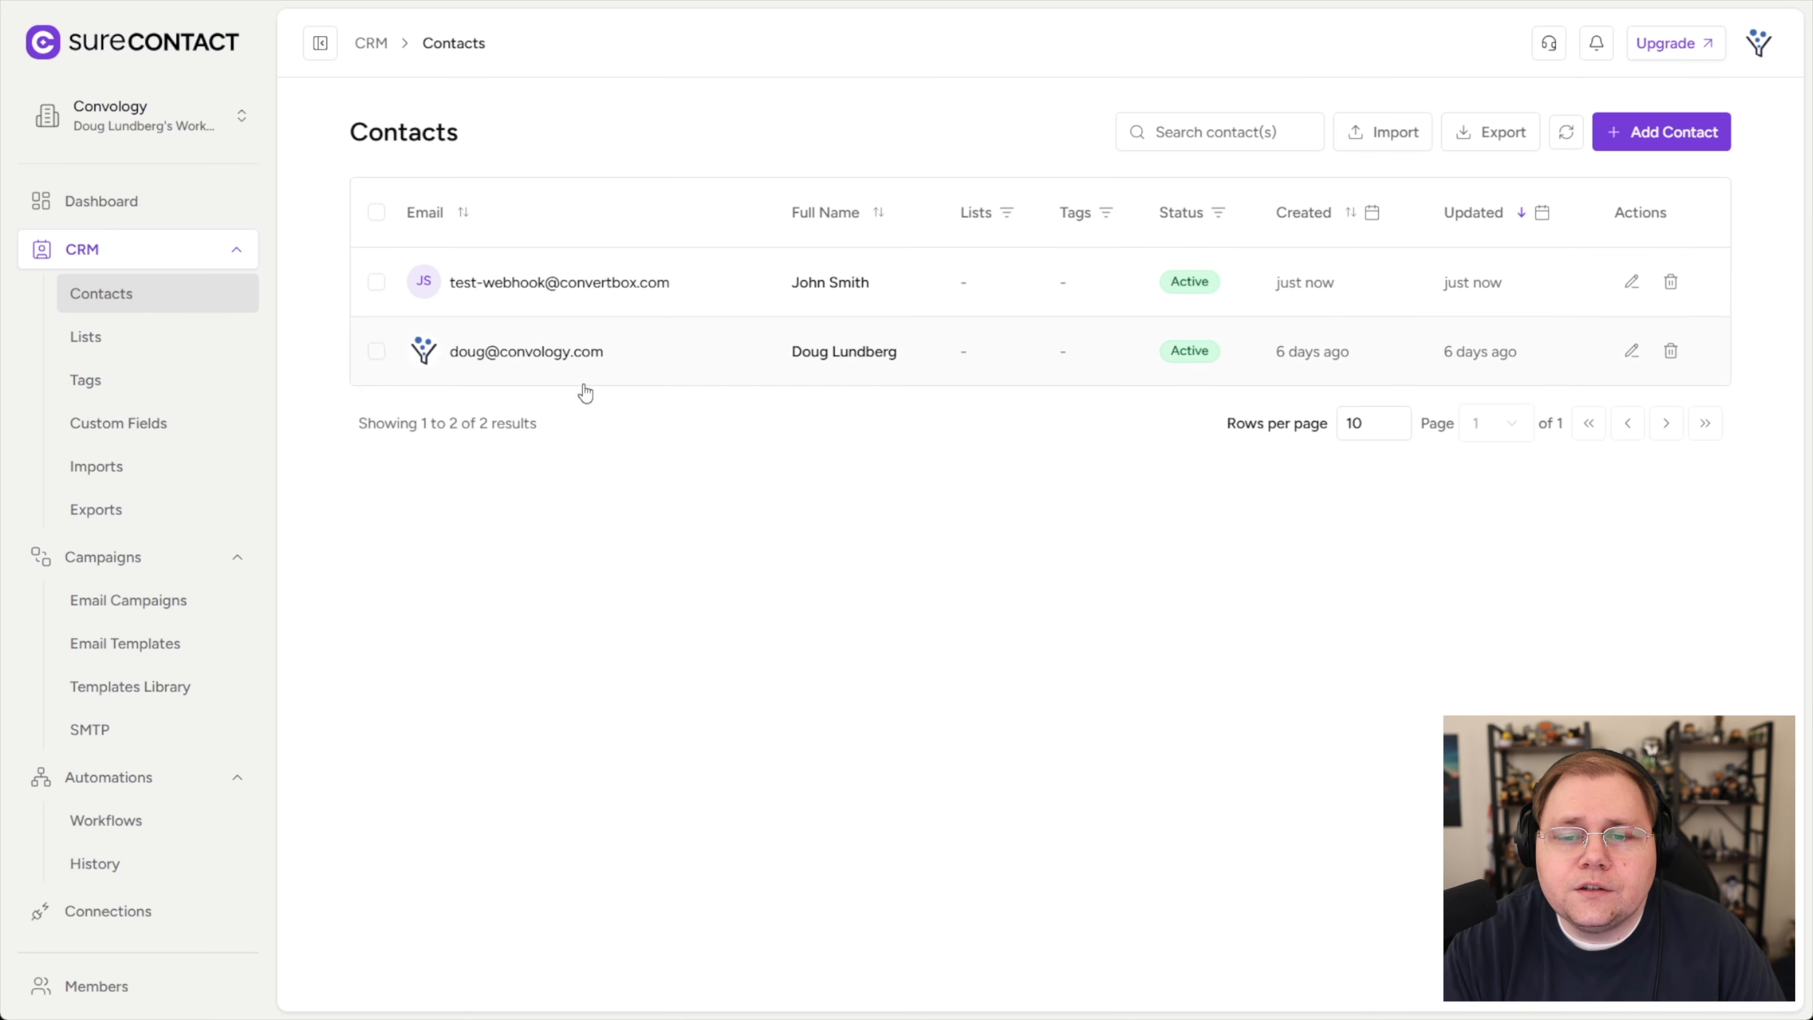
click(569, 284)
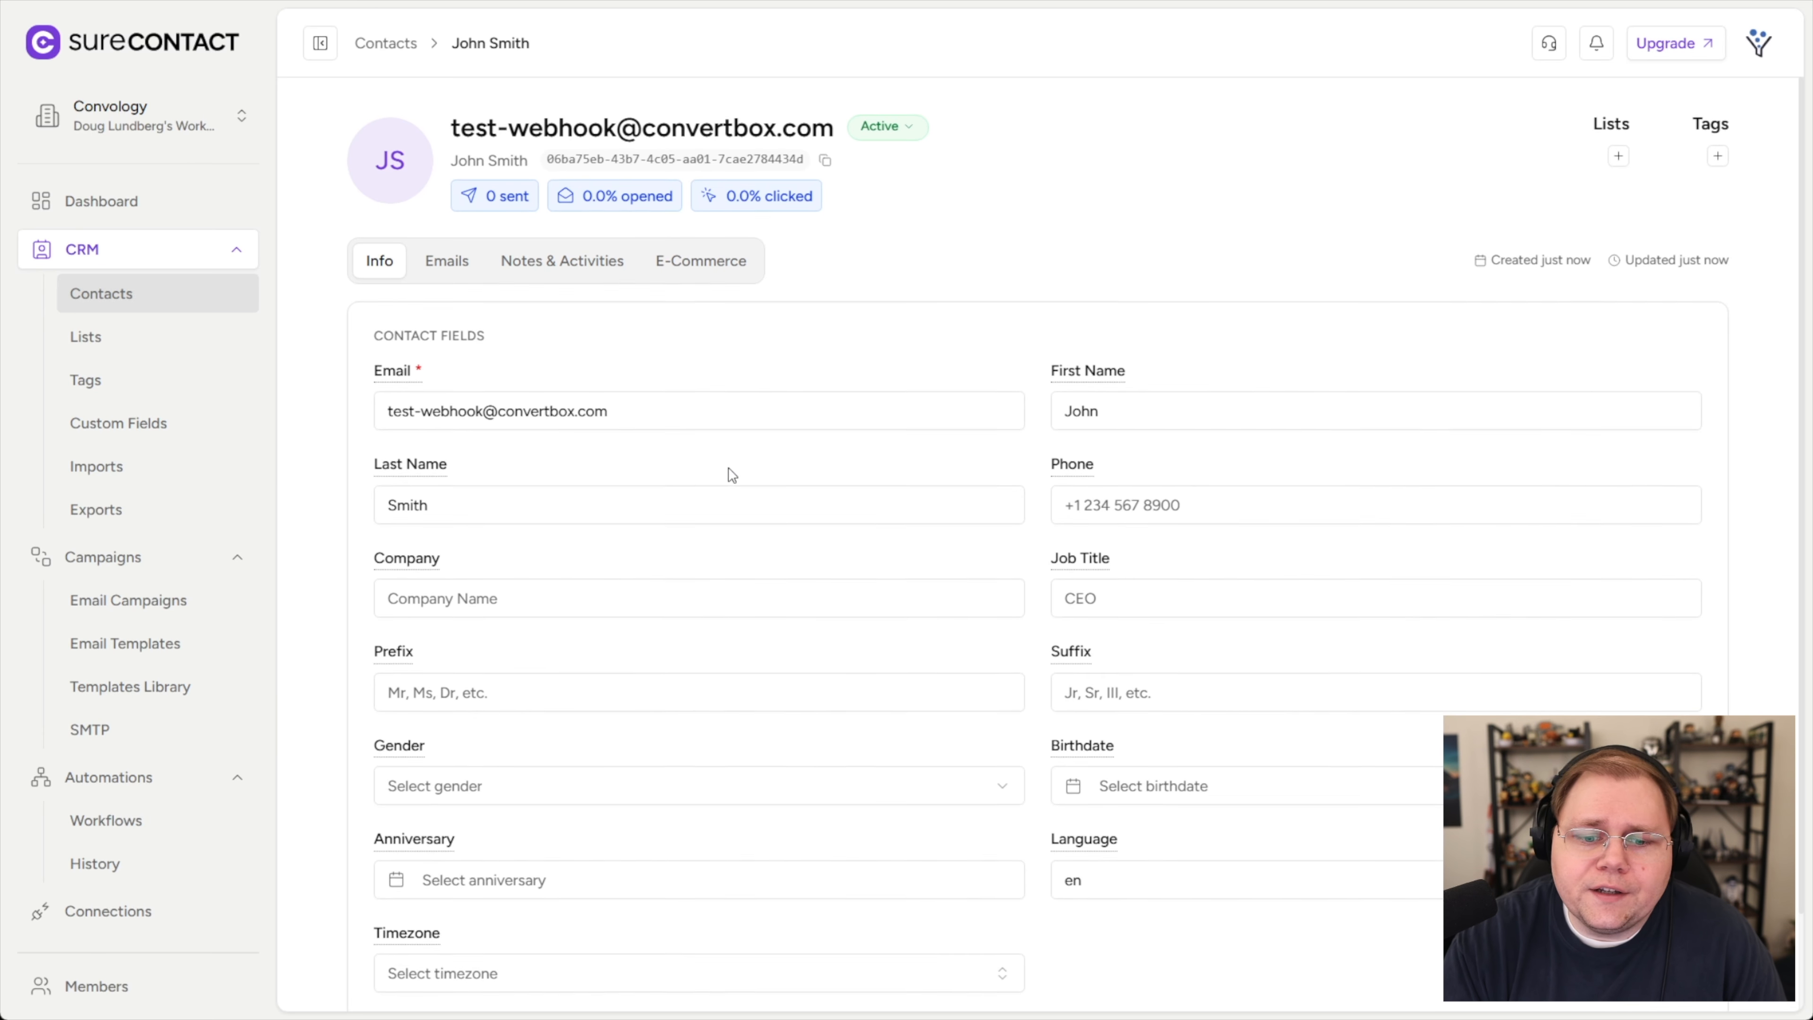
Map the incoming webhook's Contact Identifier Path to the email variable from the webhook payload, leaving the fallback value empty.
scroll(728, 478, down, 2)
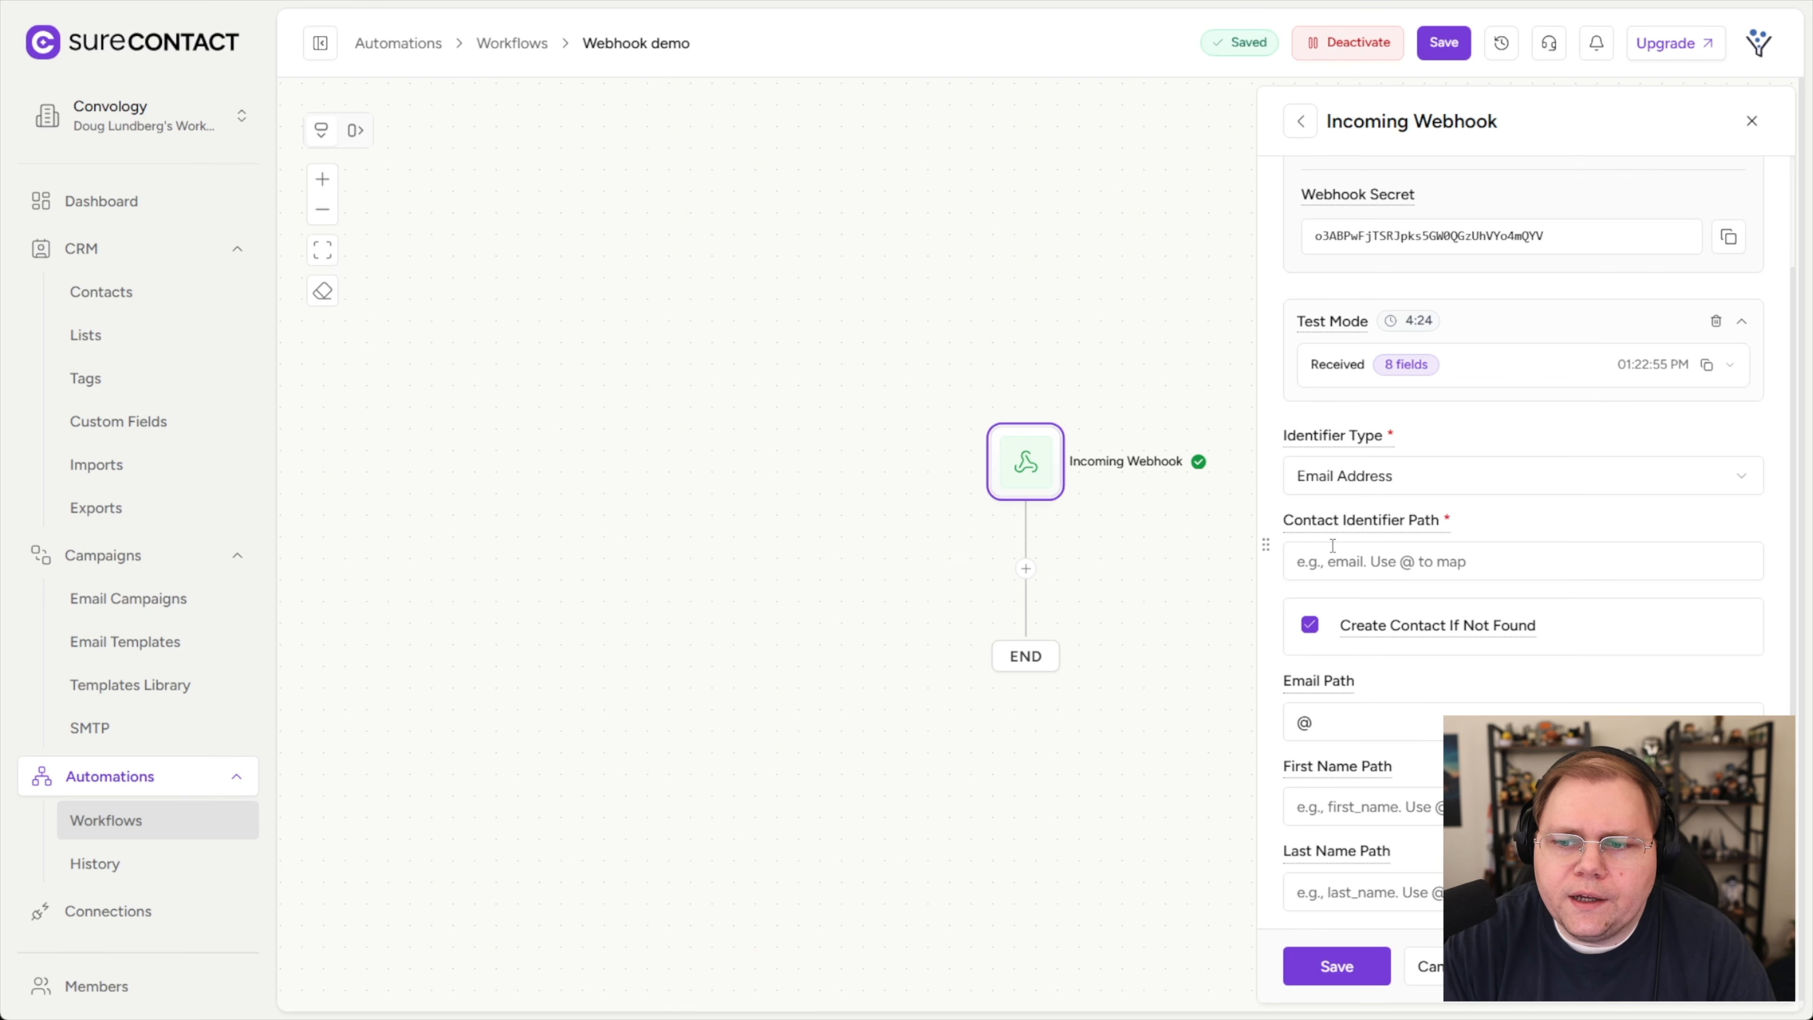
click(1383, 562)
text(@)
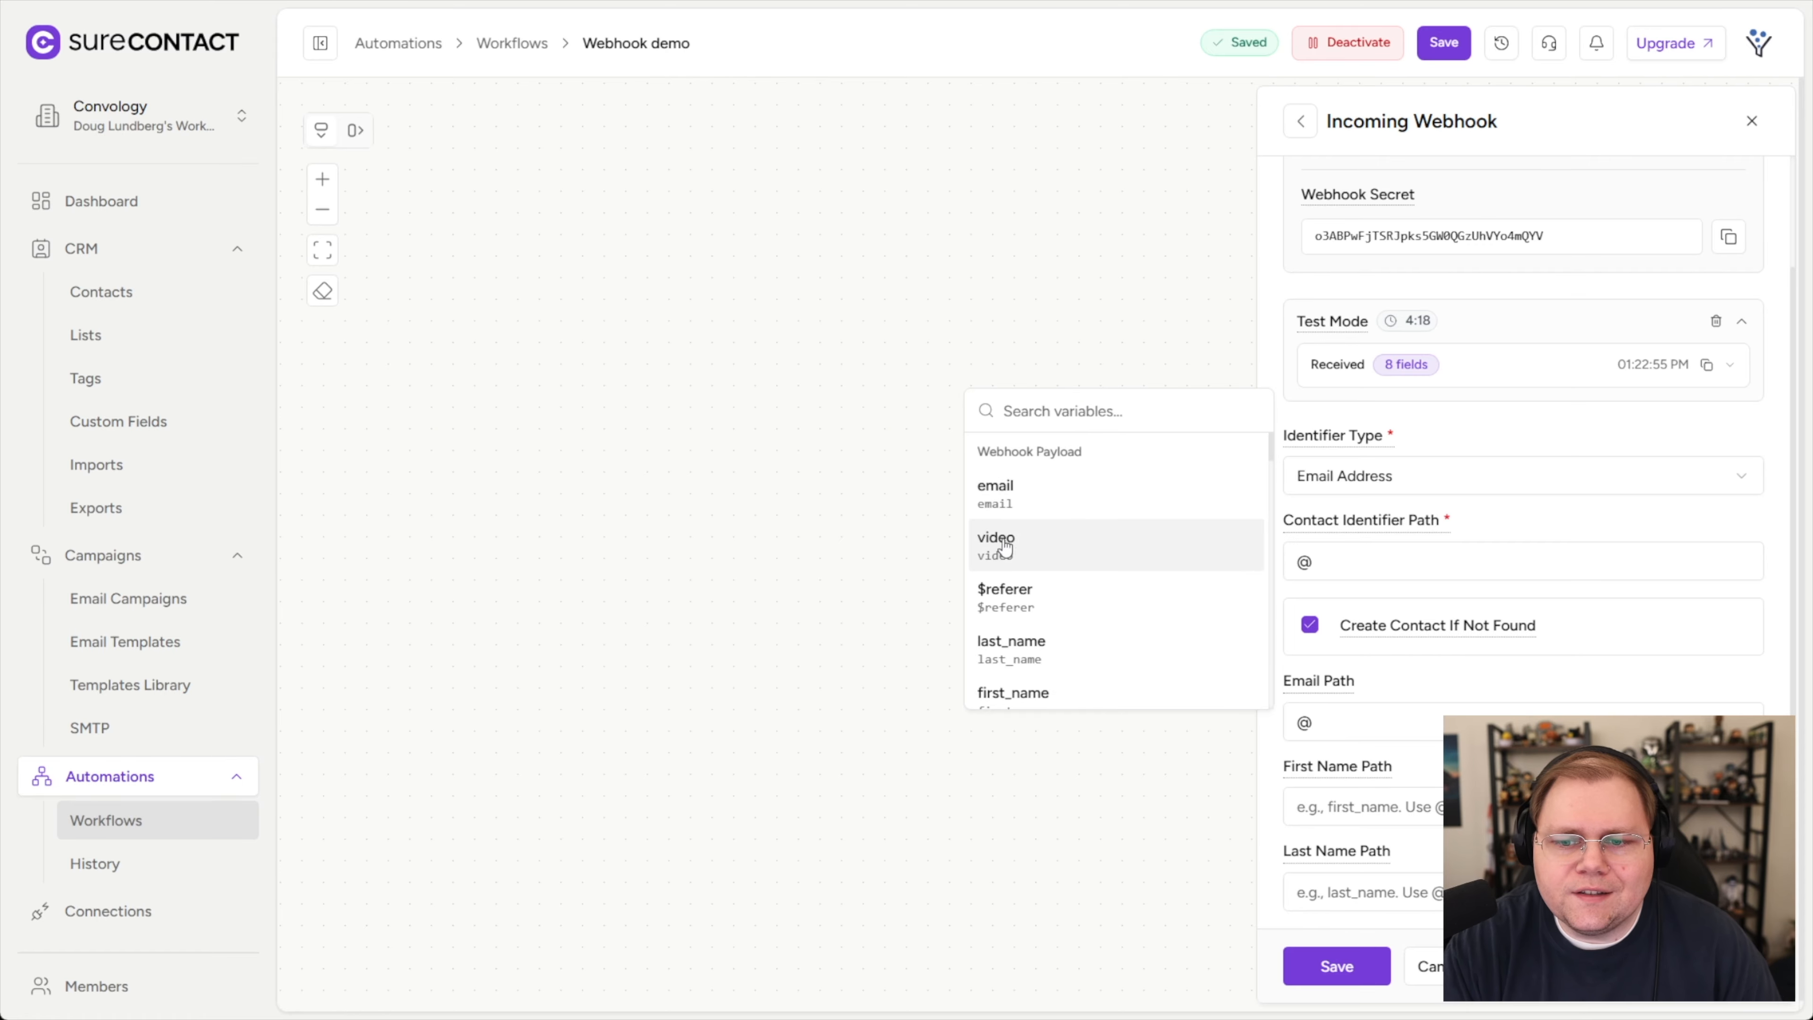
scroll(1020, 535, down, 1)
scroll(1044, 593, up, 2)
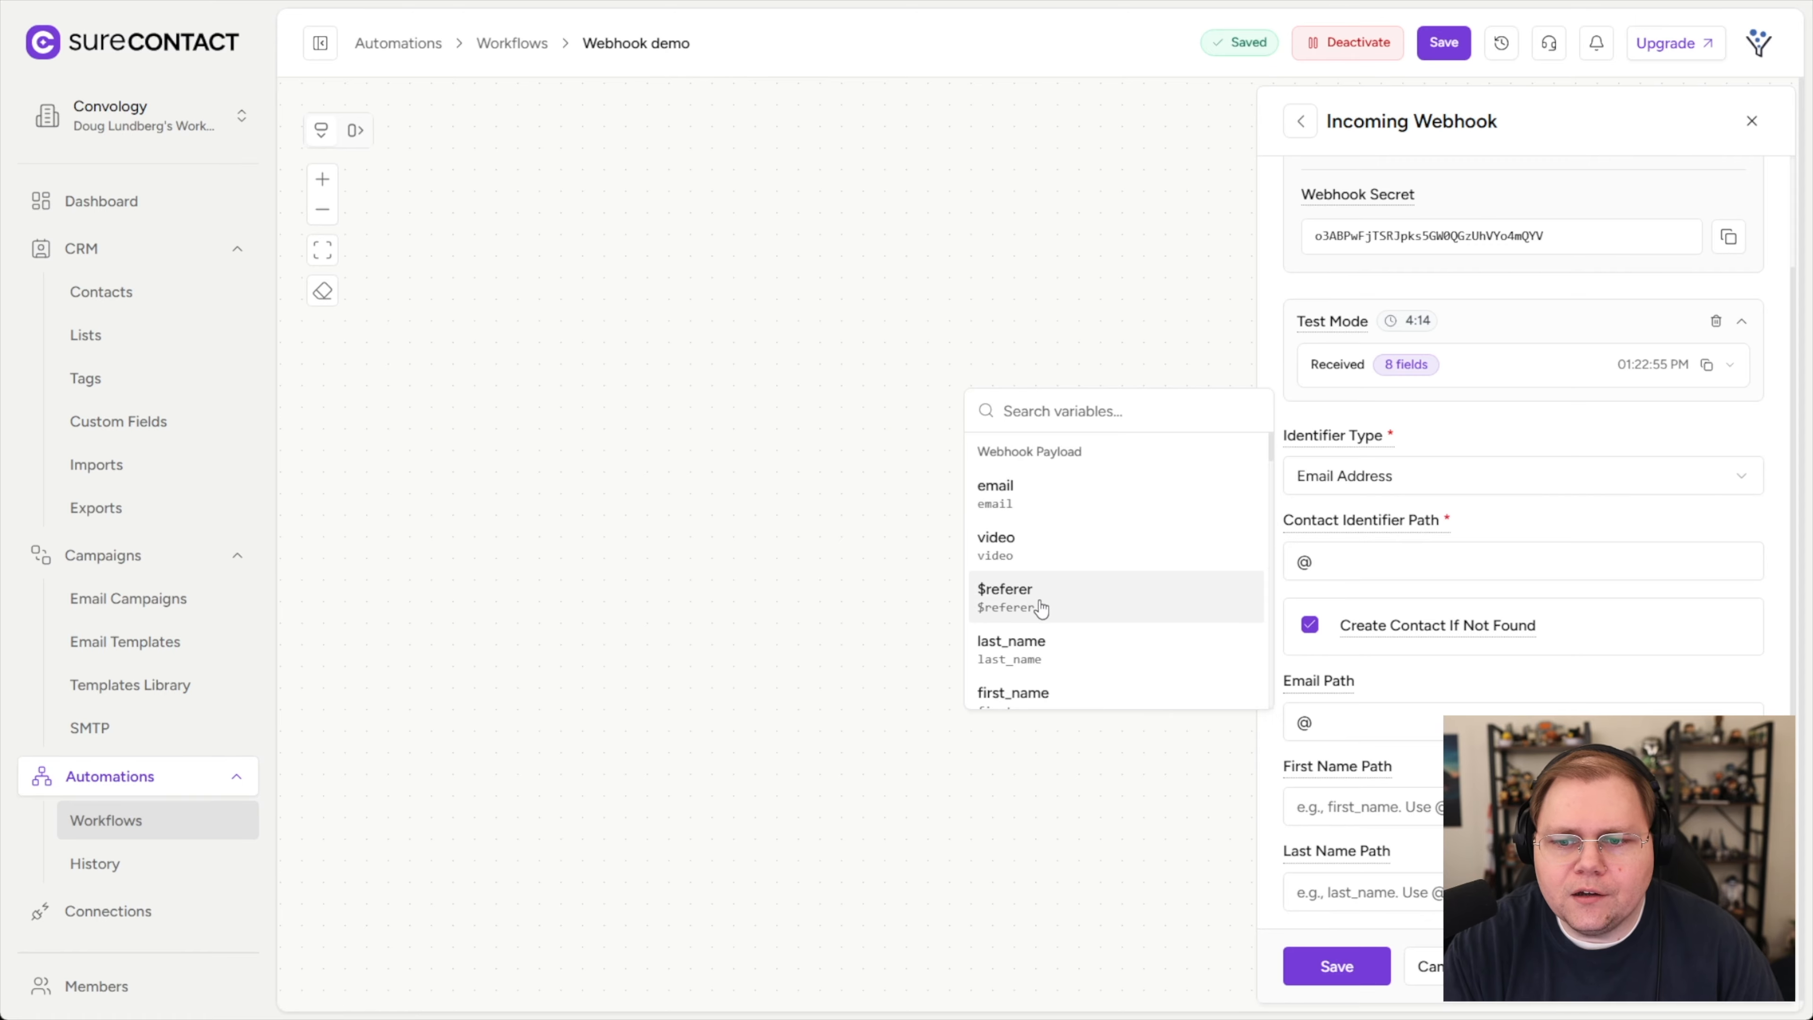
scroll(1024, 523, down, 2)
scroll(1040, 538, up, 2)
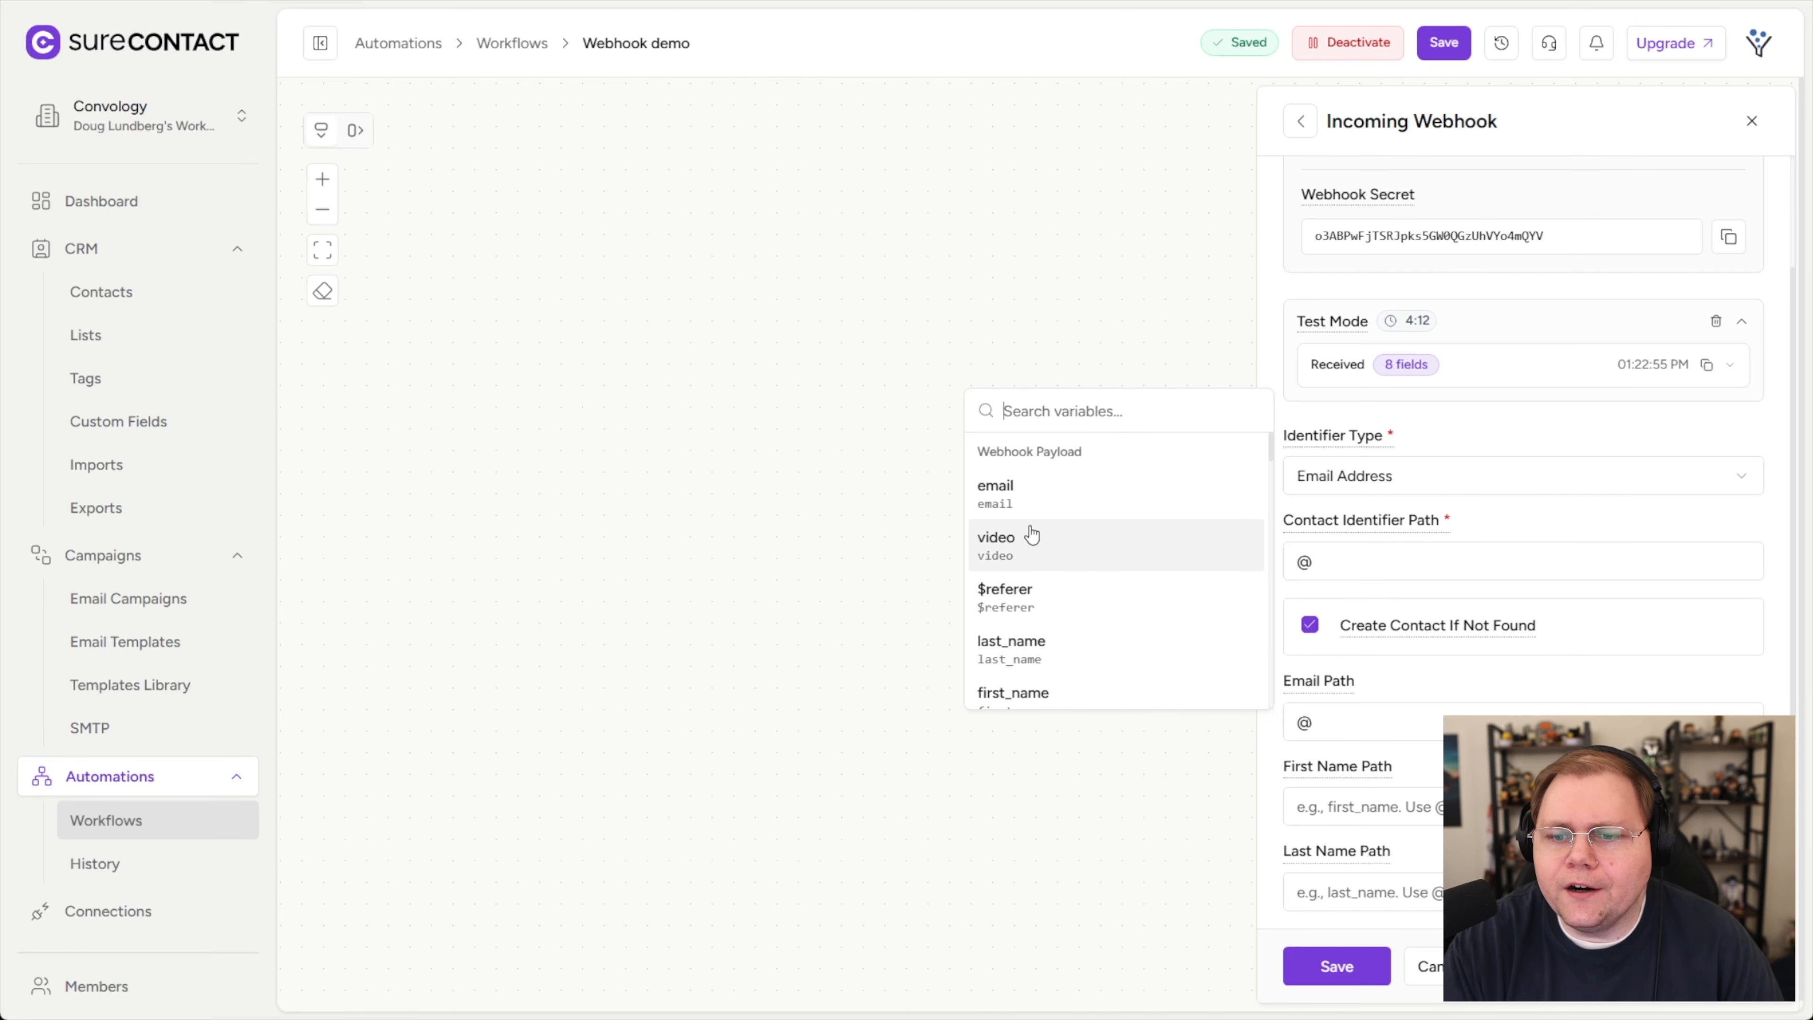
click(1004, 499)
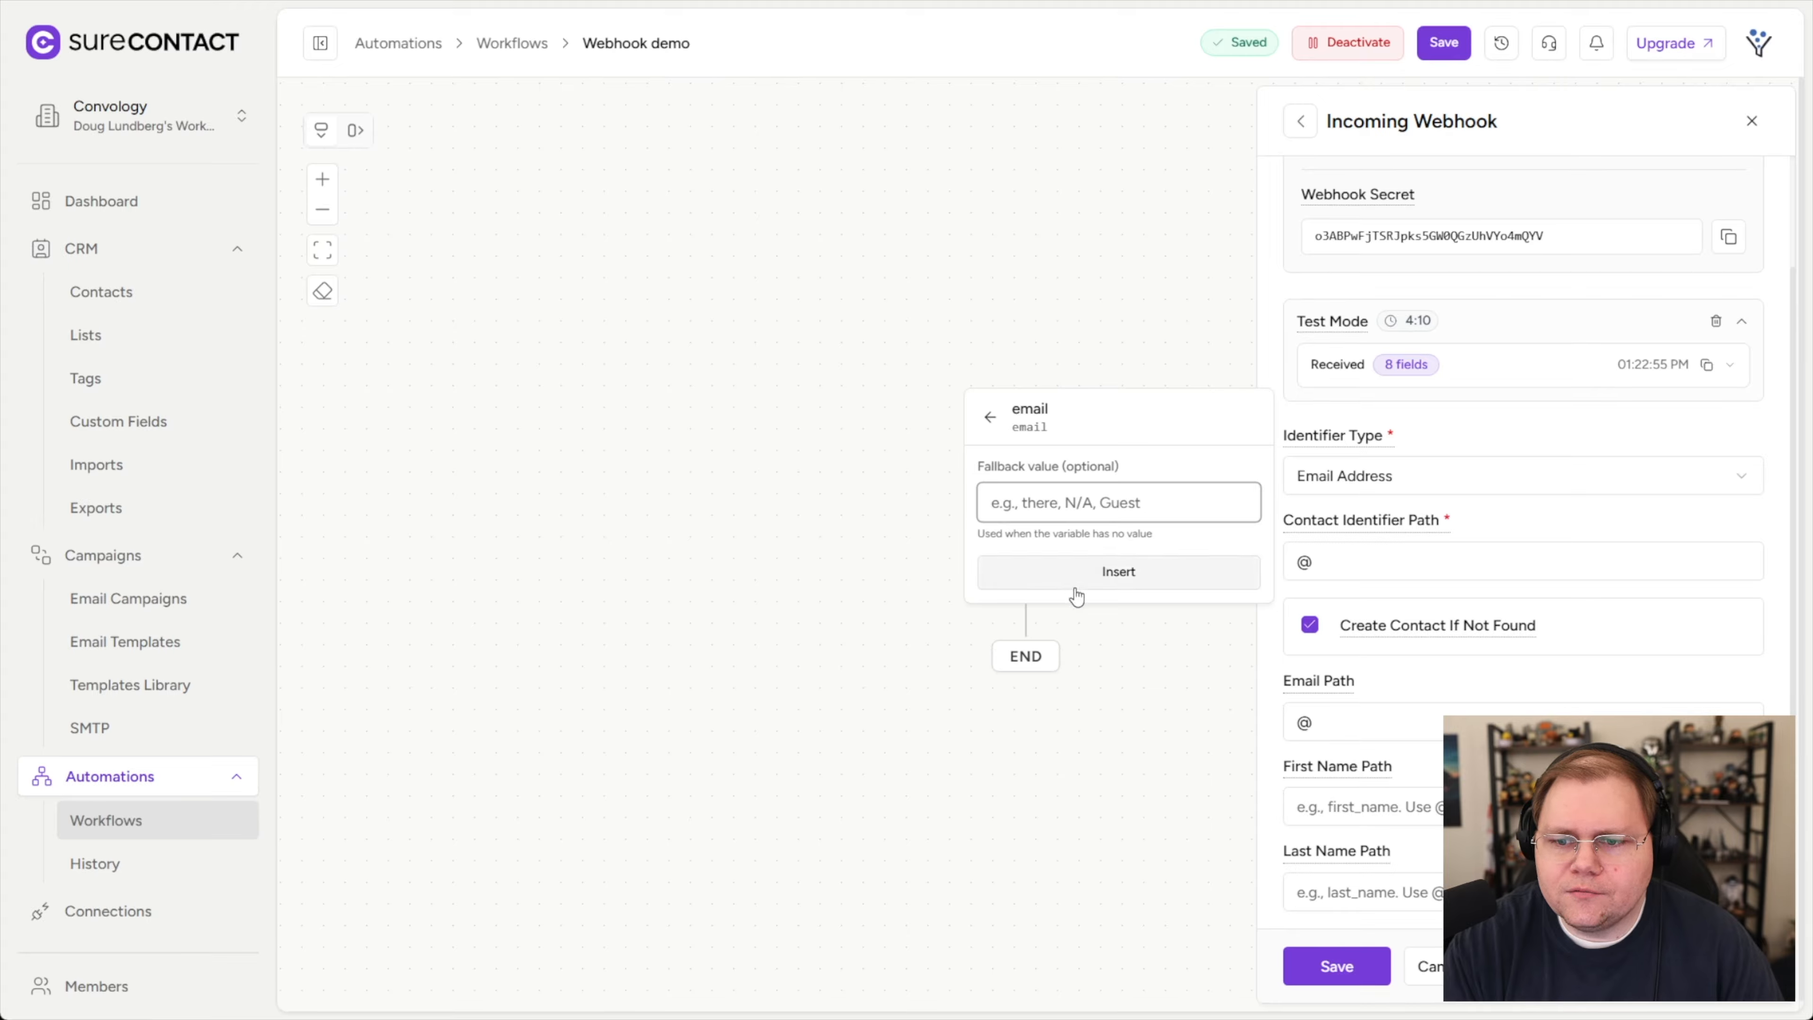
click(1085, 573)
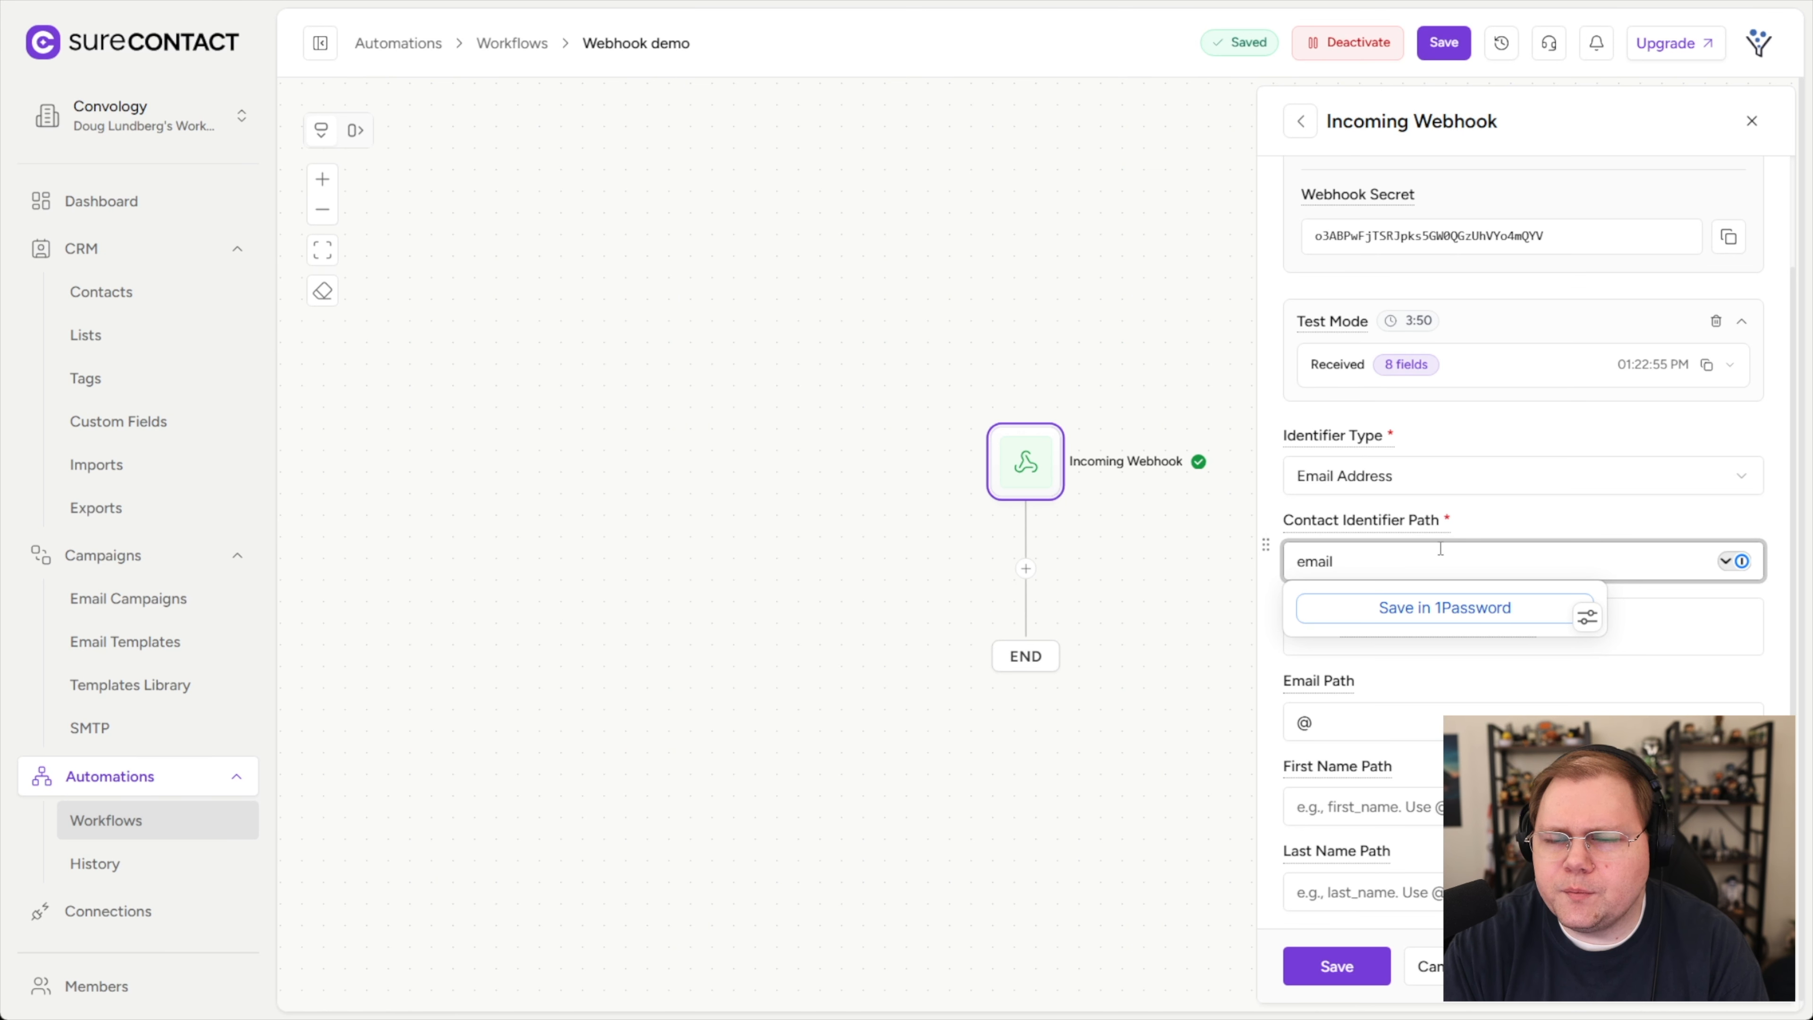
click(1484, 527)
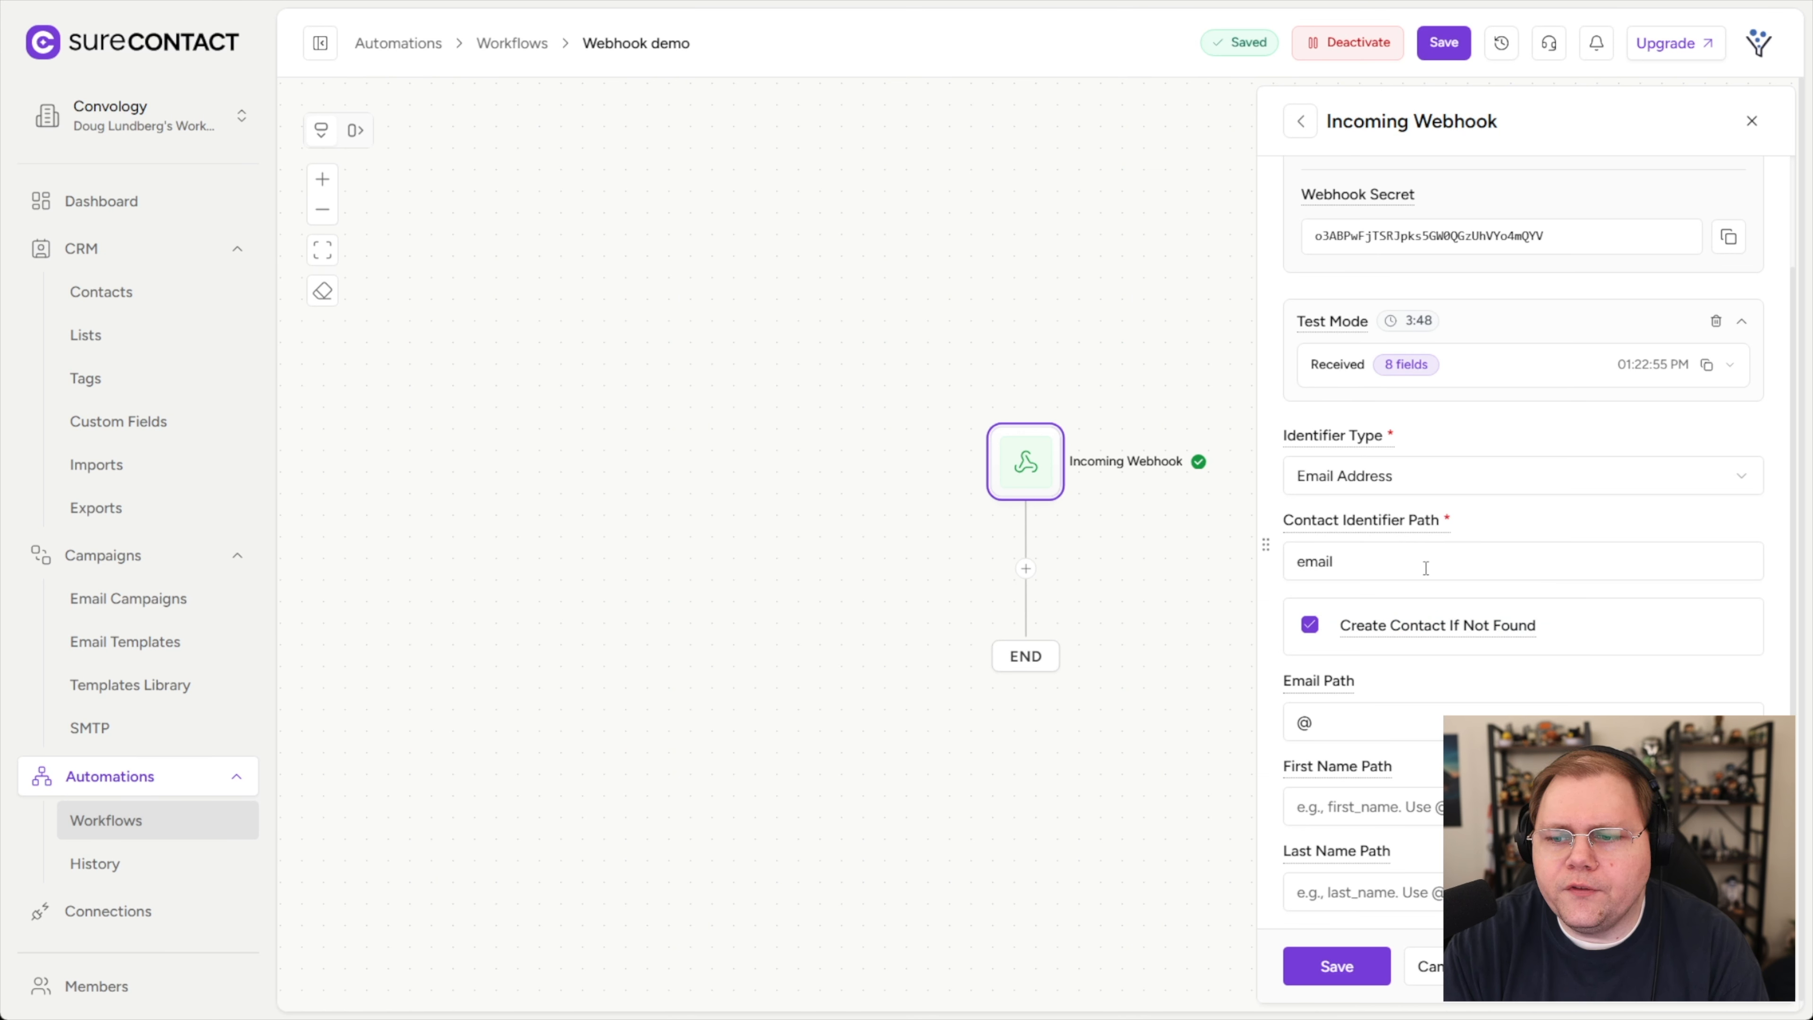
Map the webhook trigger's Email Path to the email payload variable without a fallback value.
click(1319, 721)
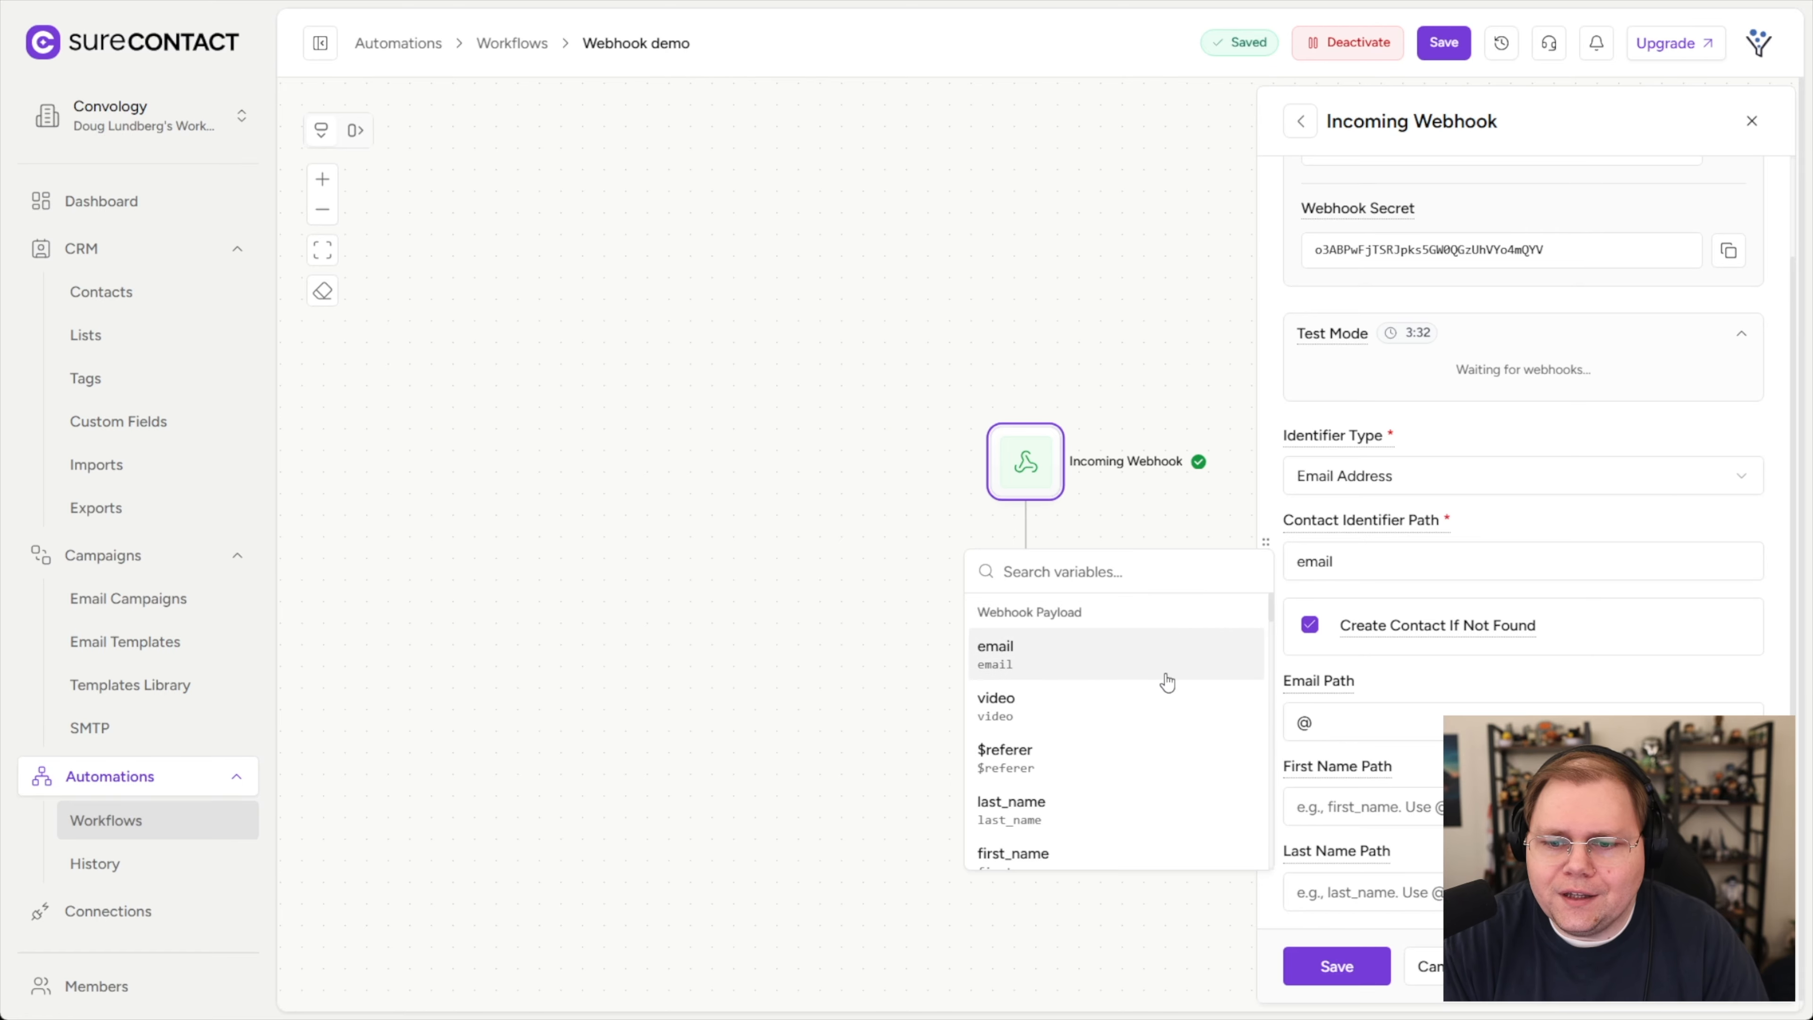
click(1052, 656)
click(1119, 732)
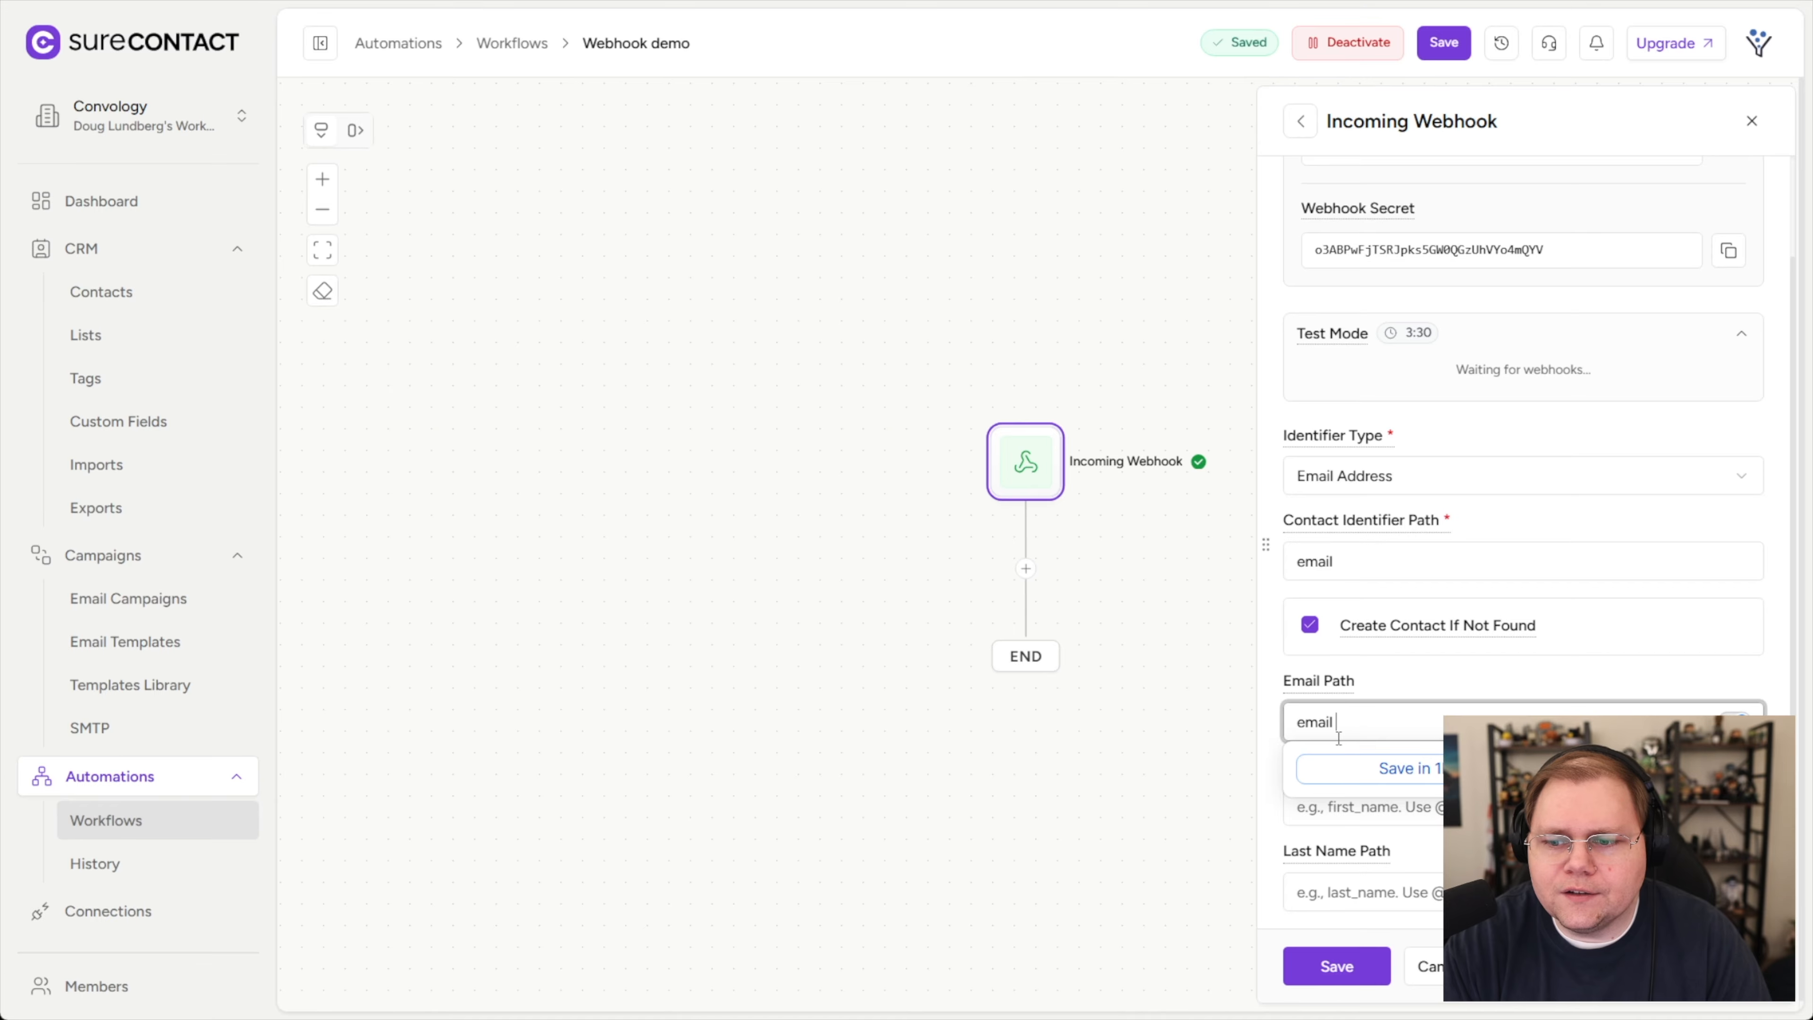
click(1374, 690)
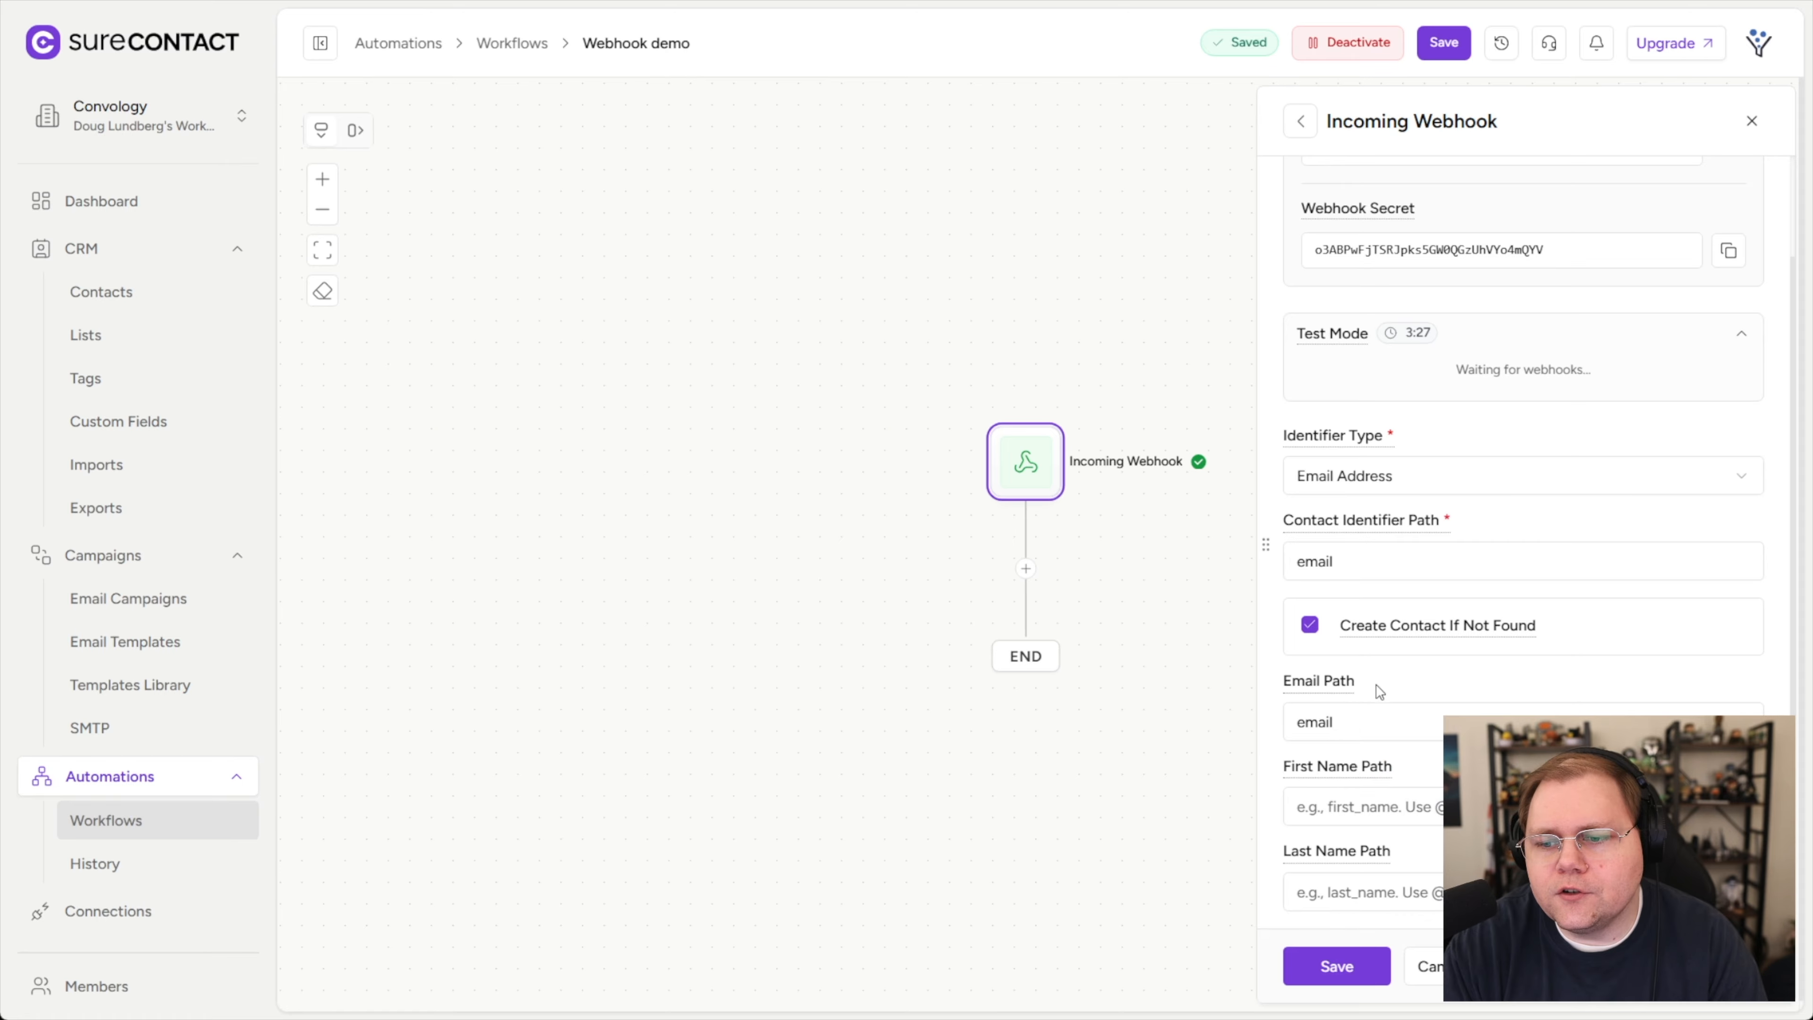
Map the First Name Path to the first_name payload variable without a fallback value.
click(1356, 803)
text(@)
scroll(1160, 809, down, 2)
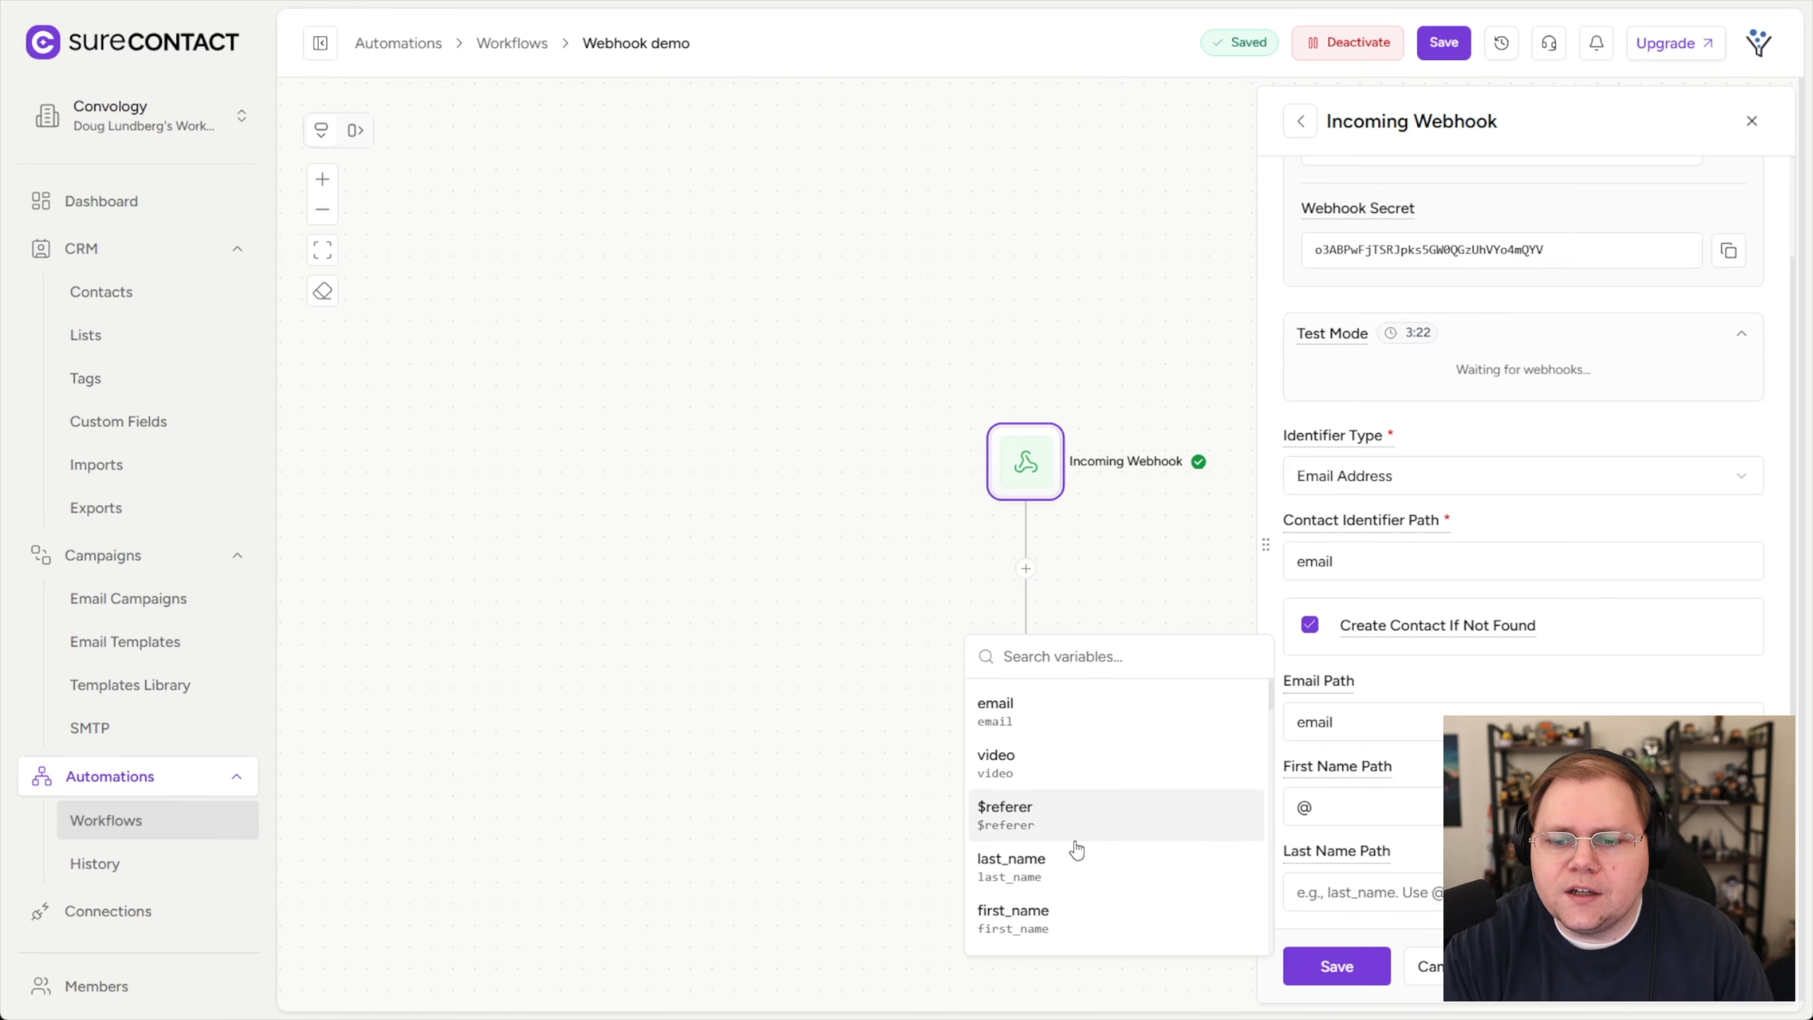
click(1028, 835)
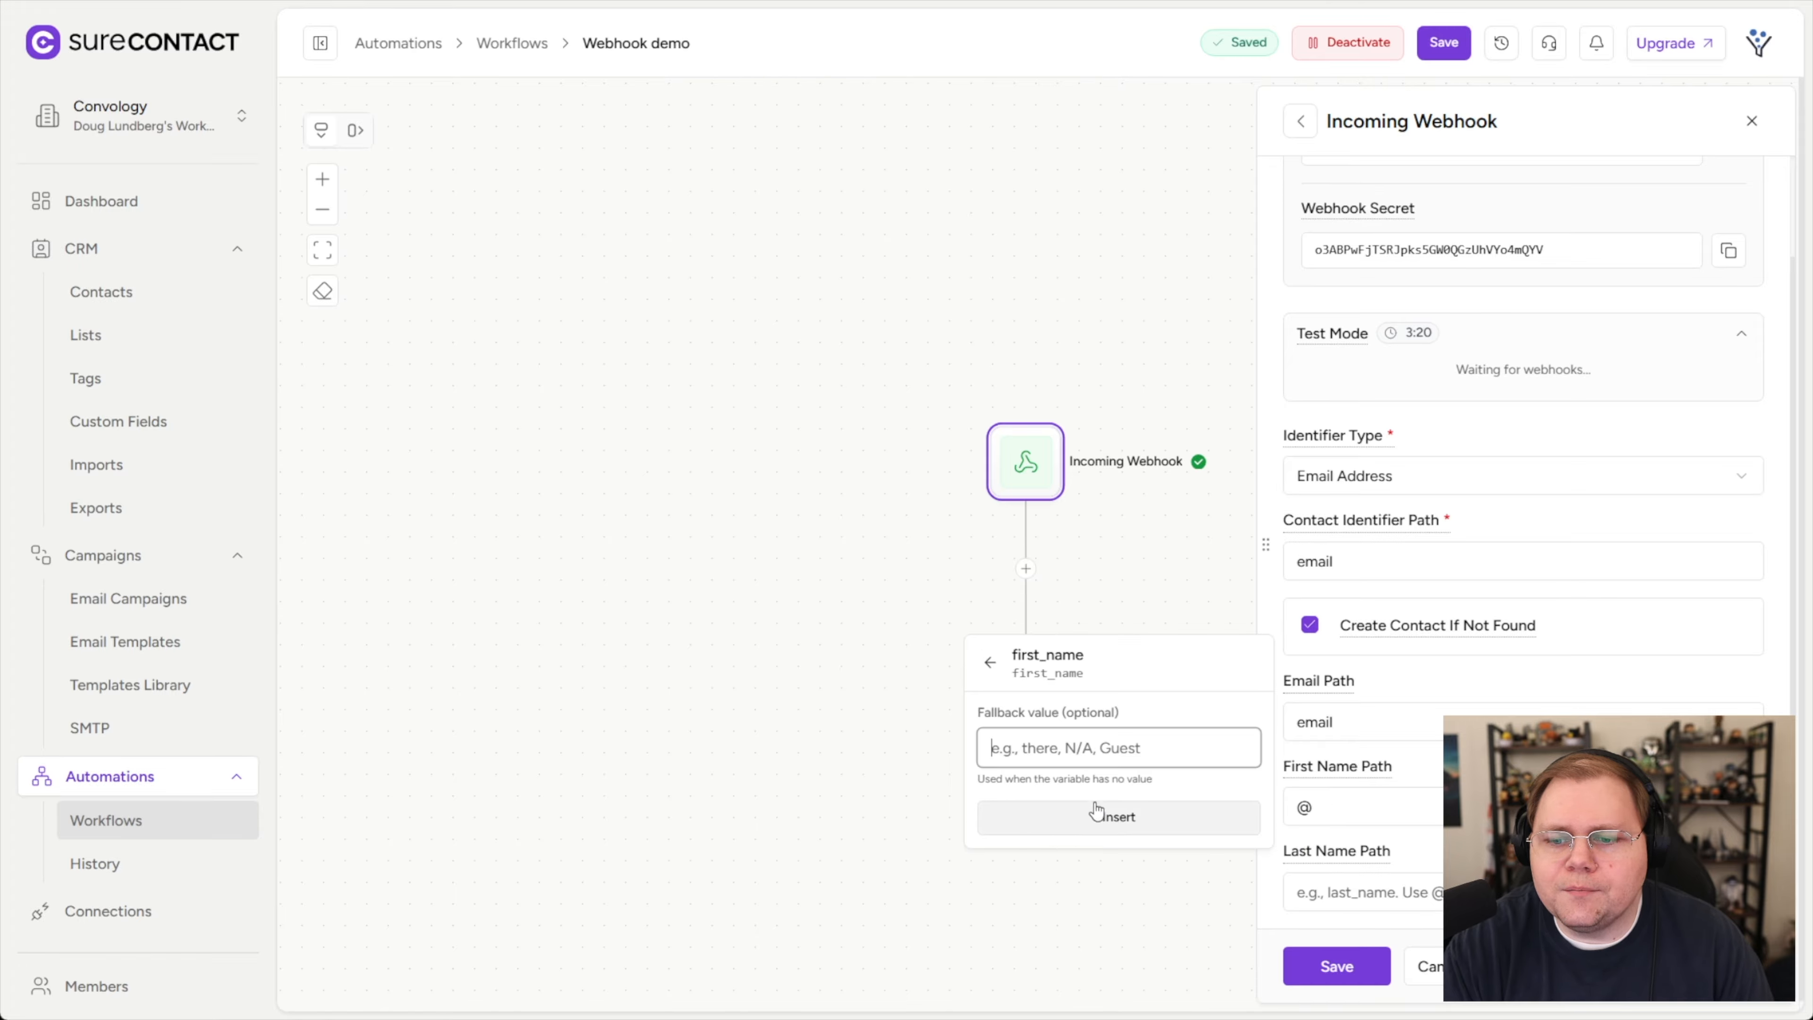
click(1130, 825)
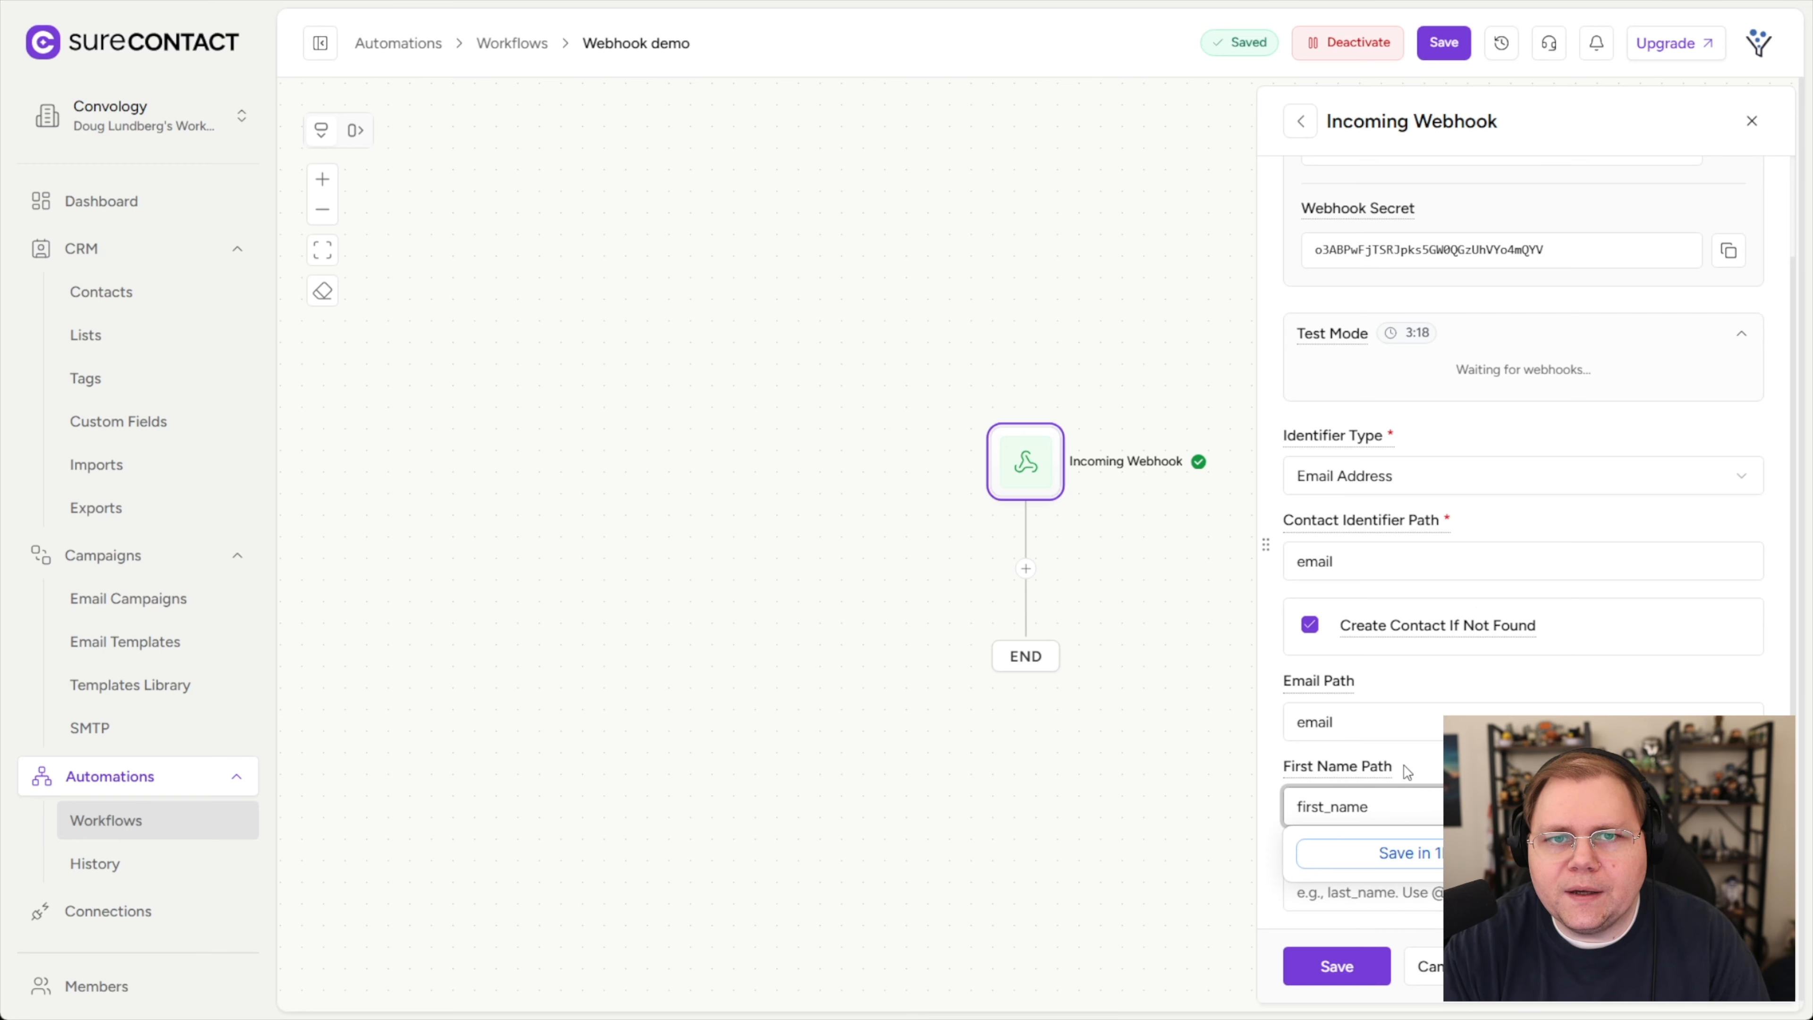
Map the Last Name Path to the last_name payload variable and save the incoming webhook trigger.
click(1417, 876)
text(@)
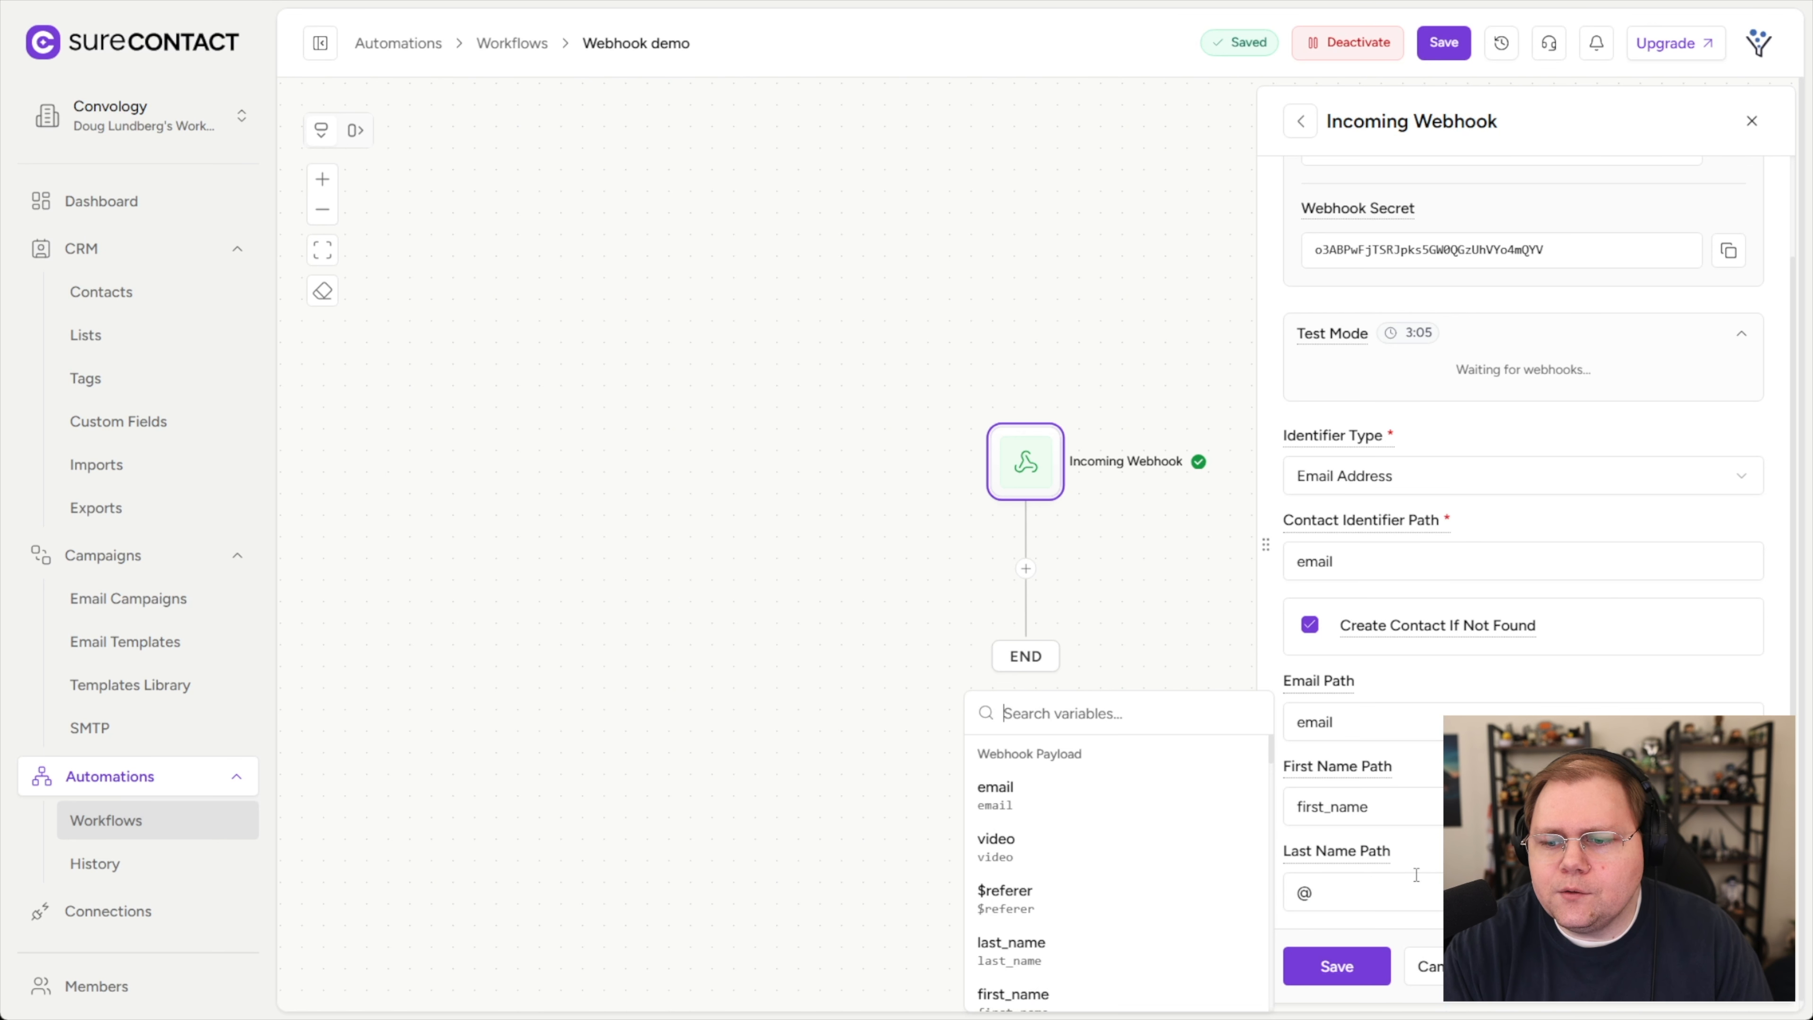
click(1029, 957)
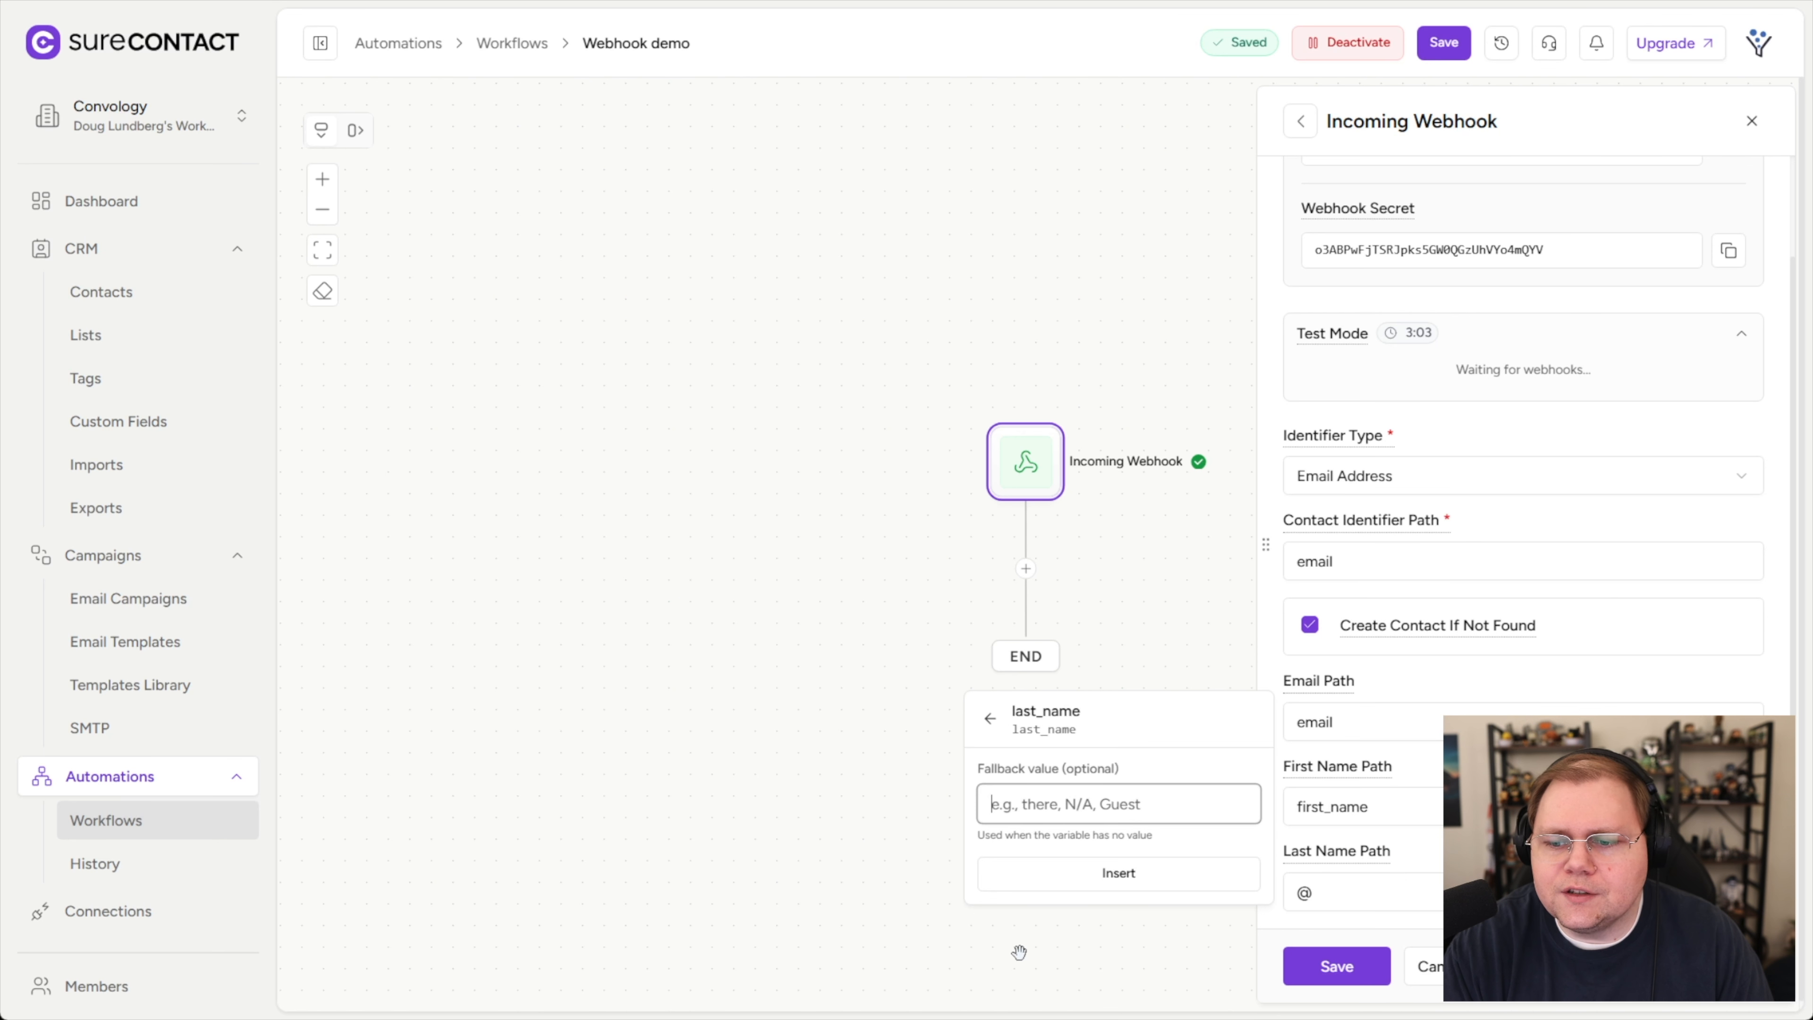
click(1117, 873)
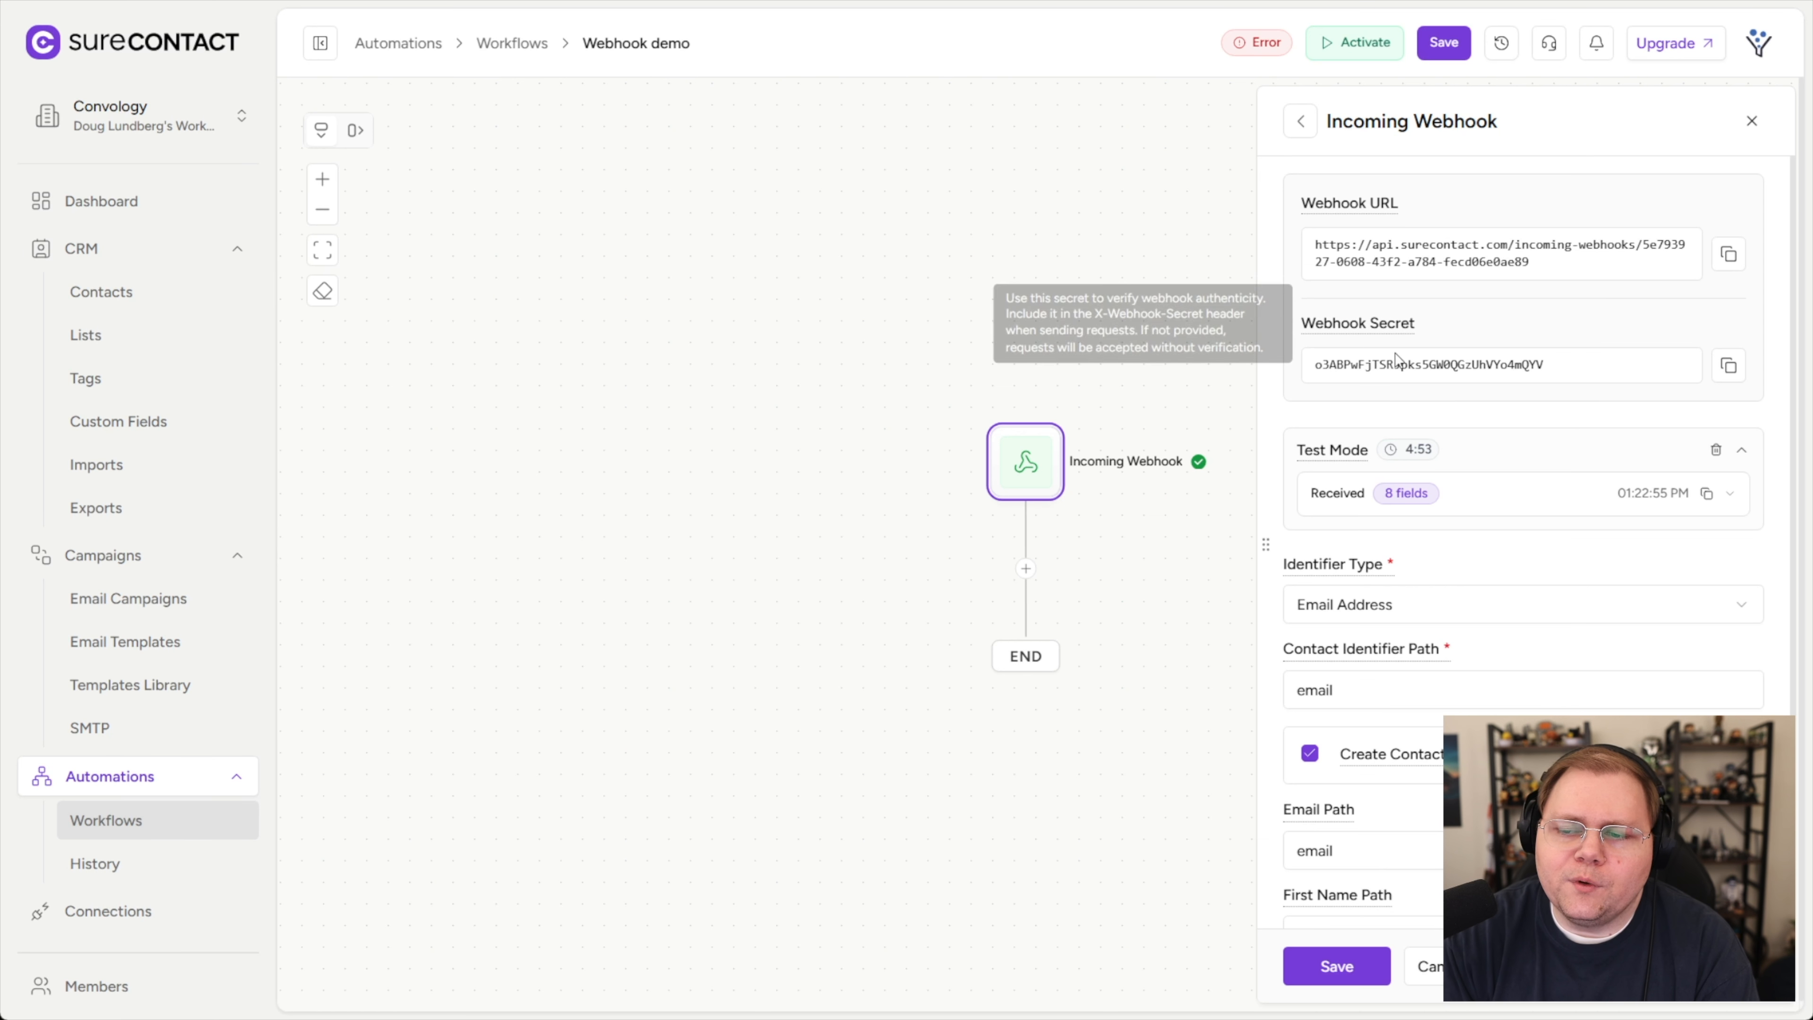
scroll(1485, 636, down, 3)
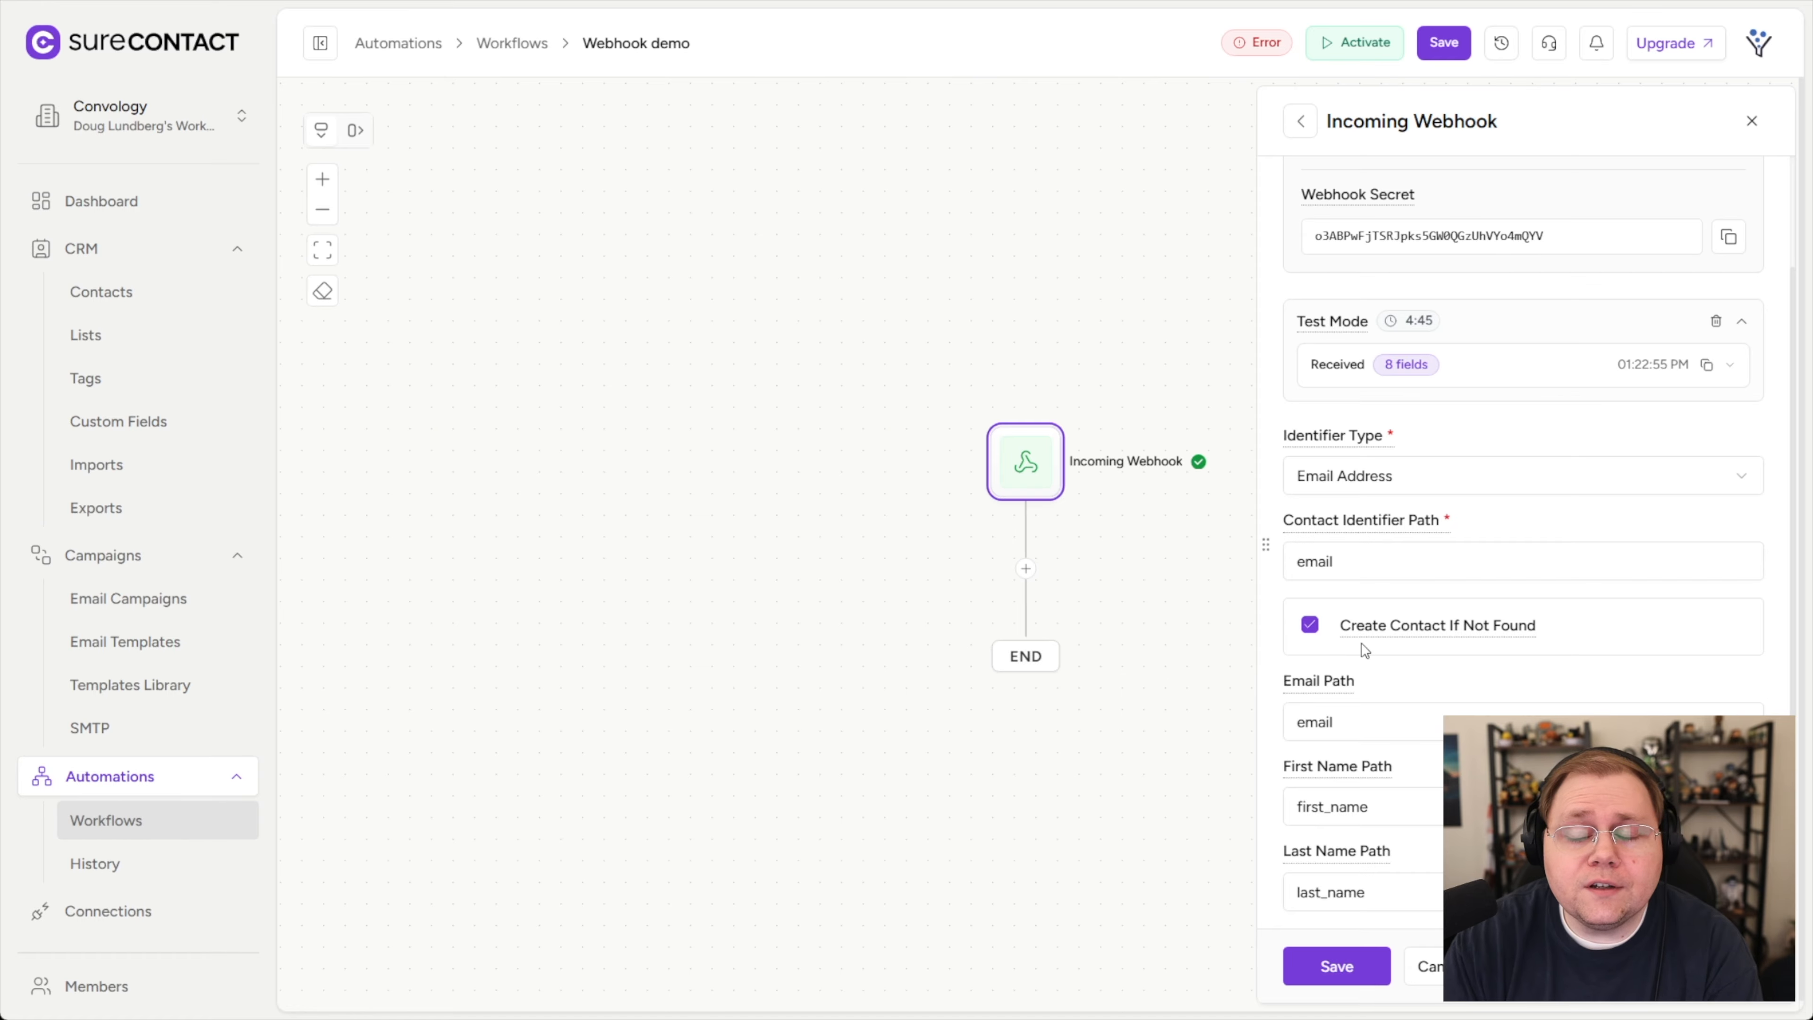
click(1333, 968)
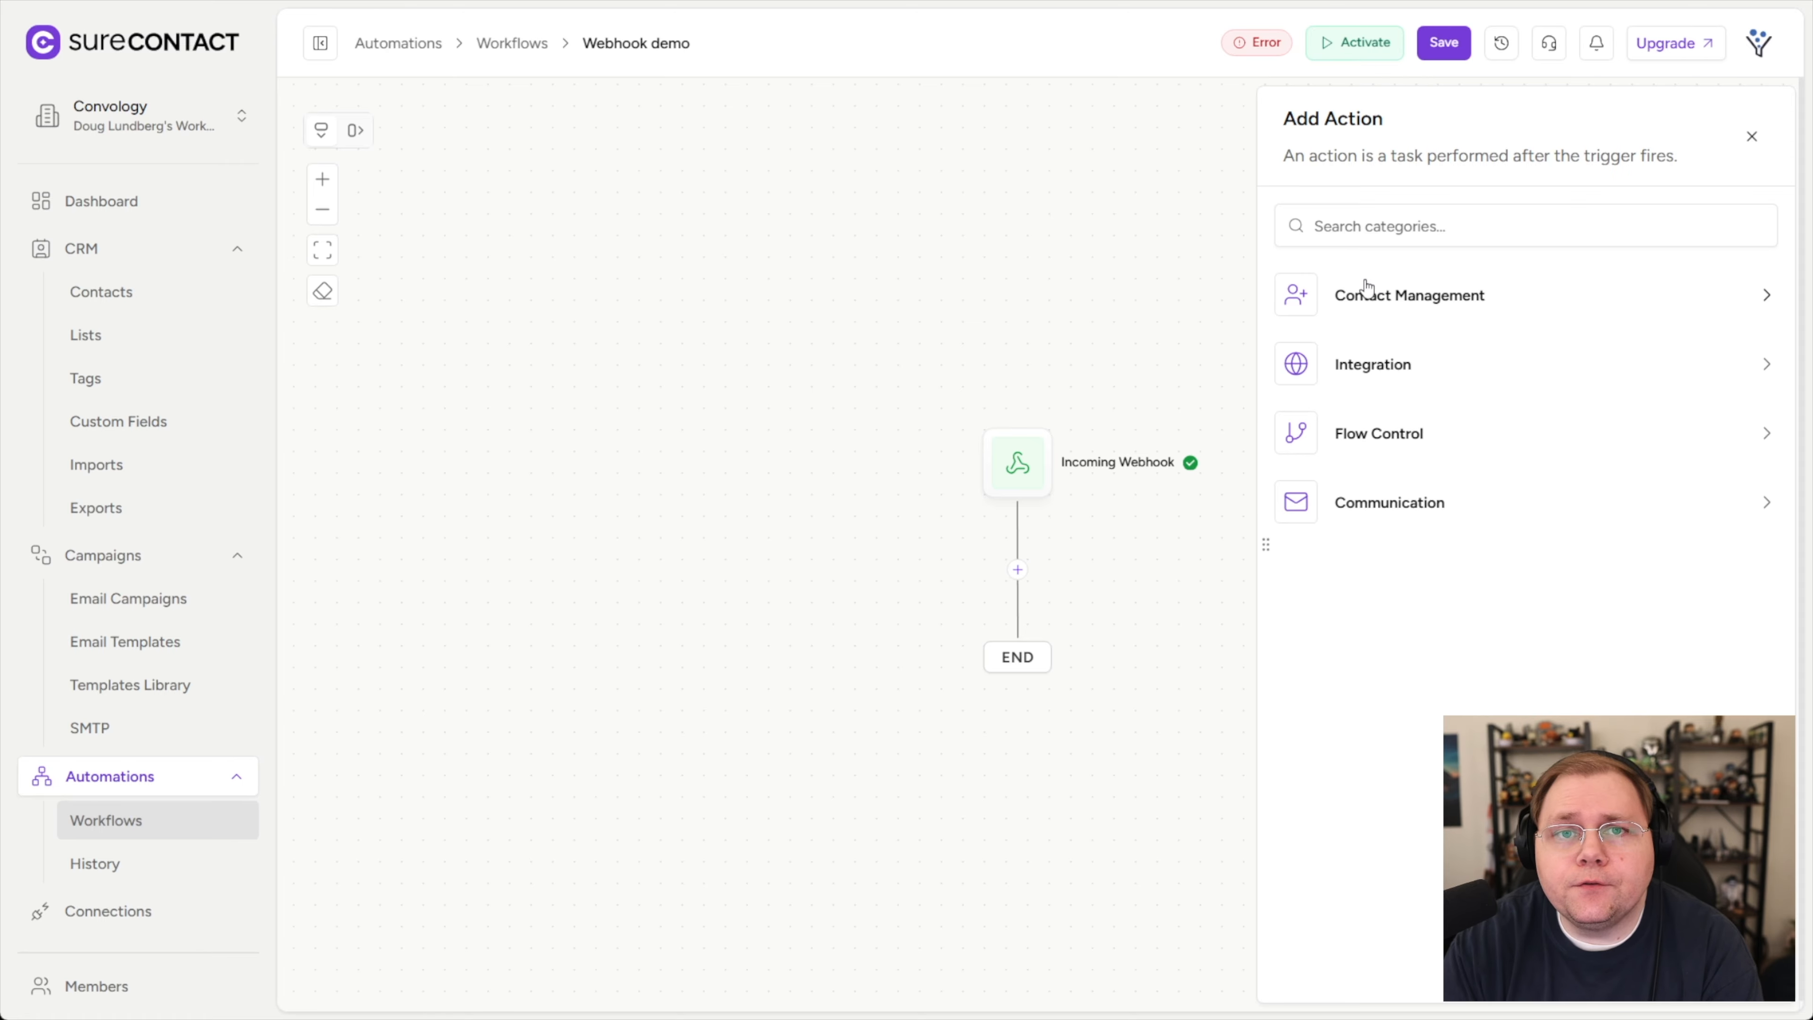
Add a contact management action after the incoming webhook that adds Tag A, and save the action.
click(1423, 306)
click(1371, 471)
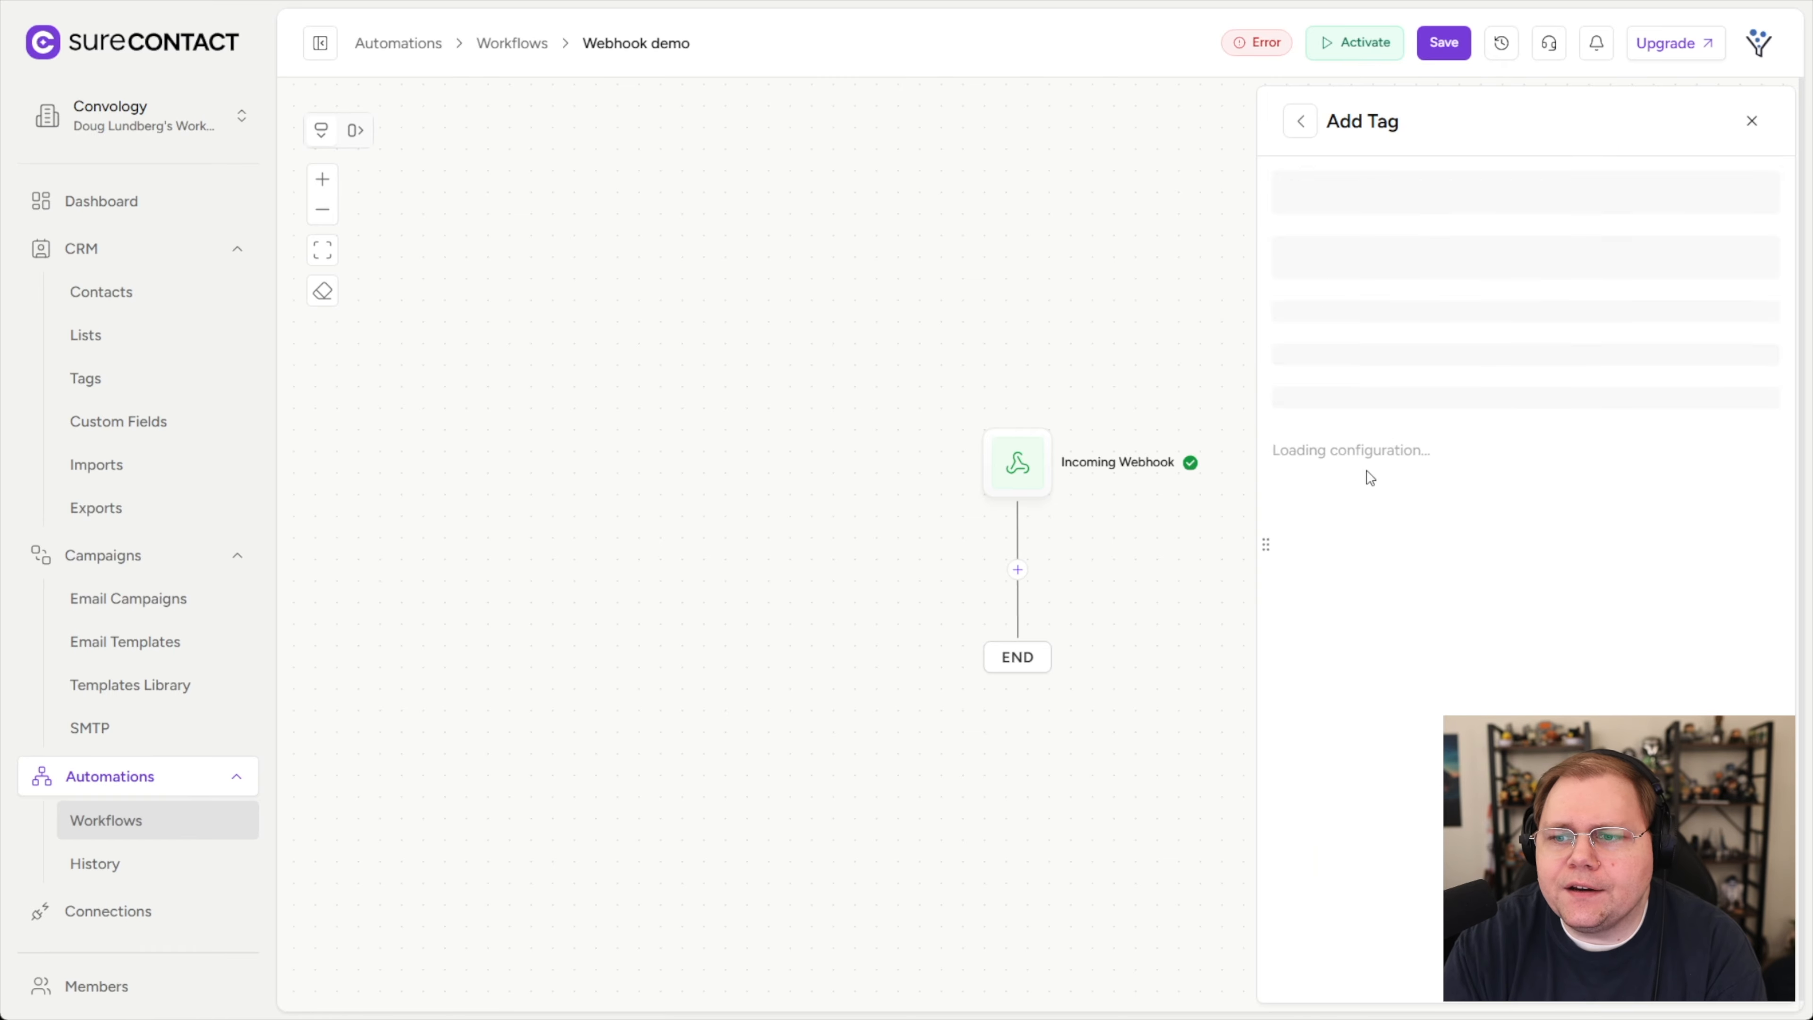
click(1364, 223)
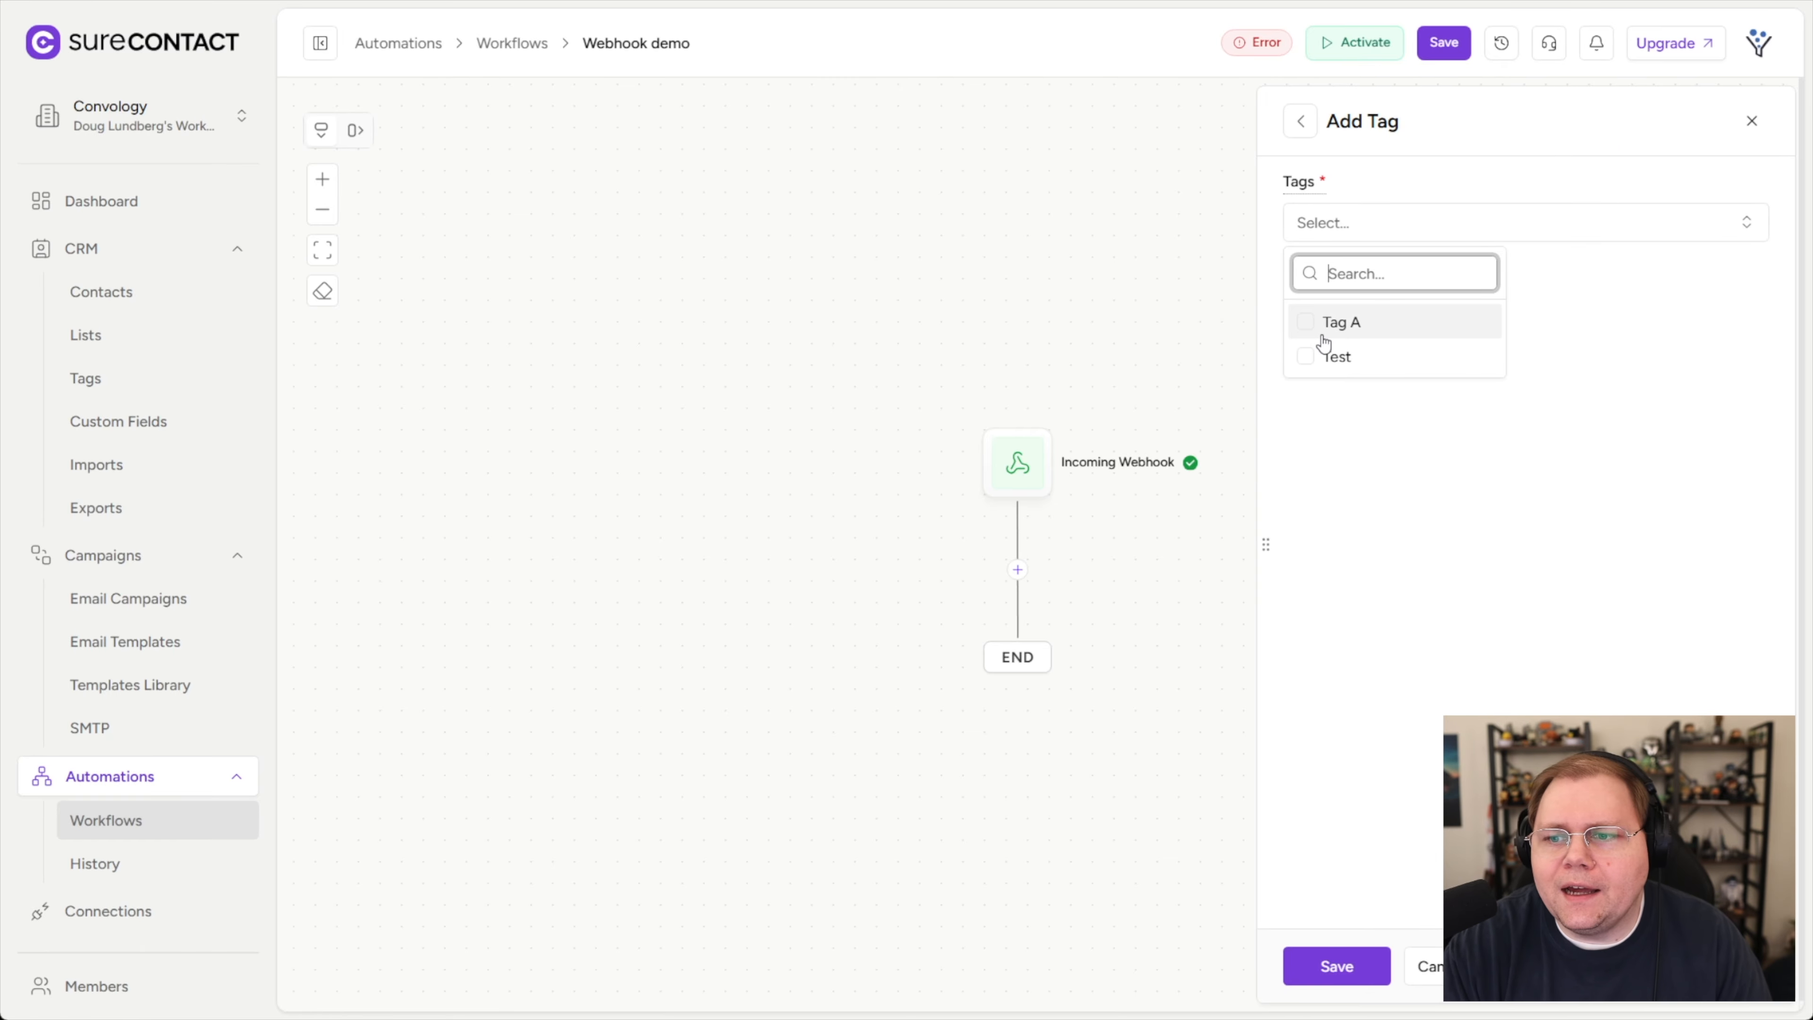
click(1307, 330)
click(1369, 471)
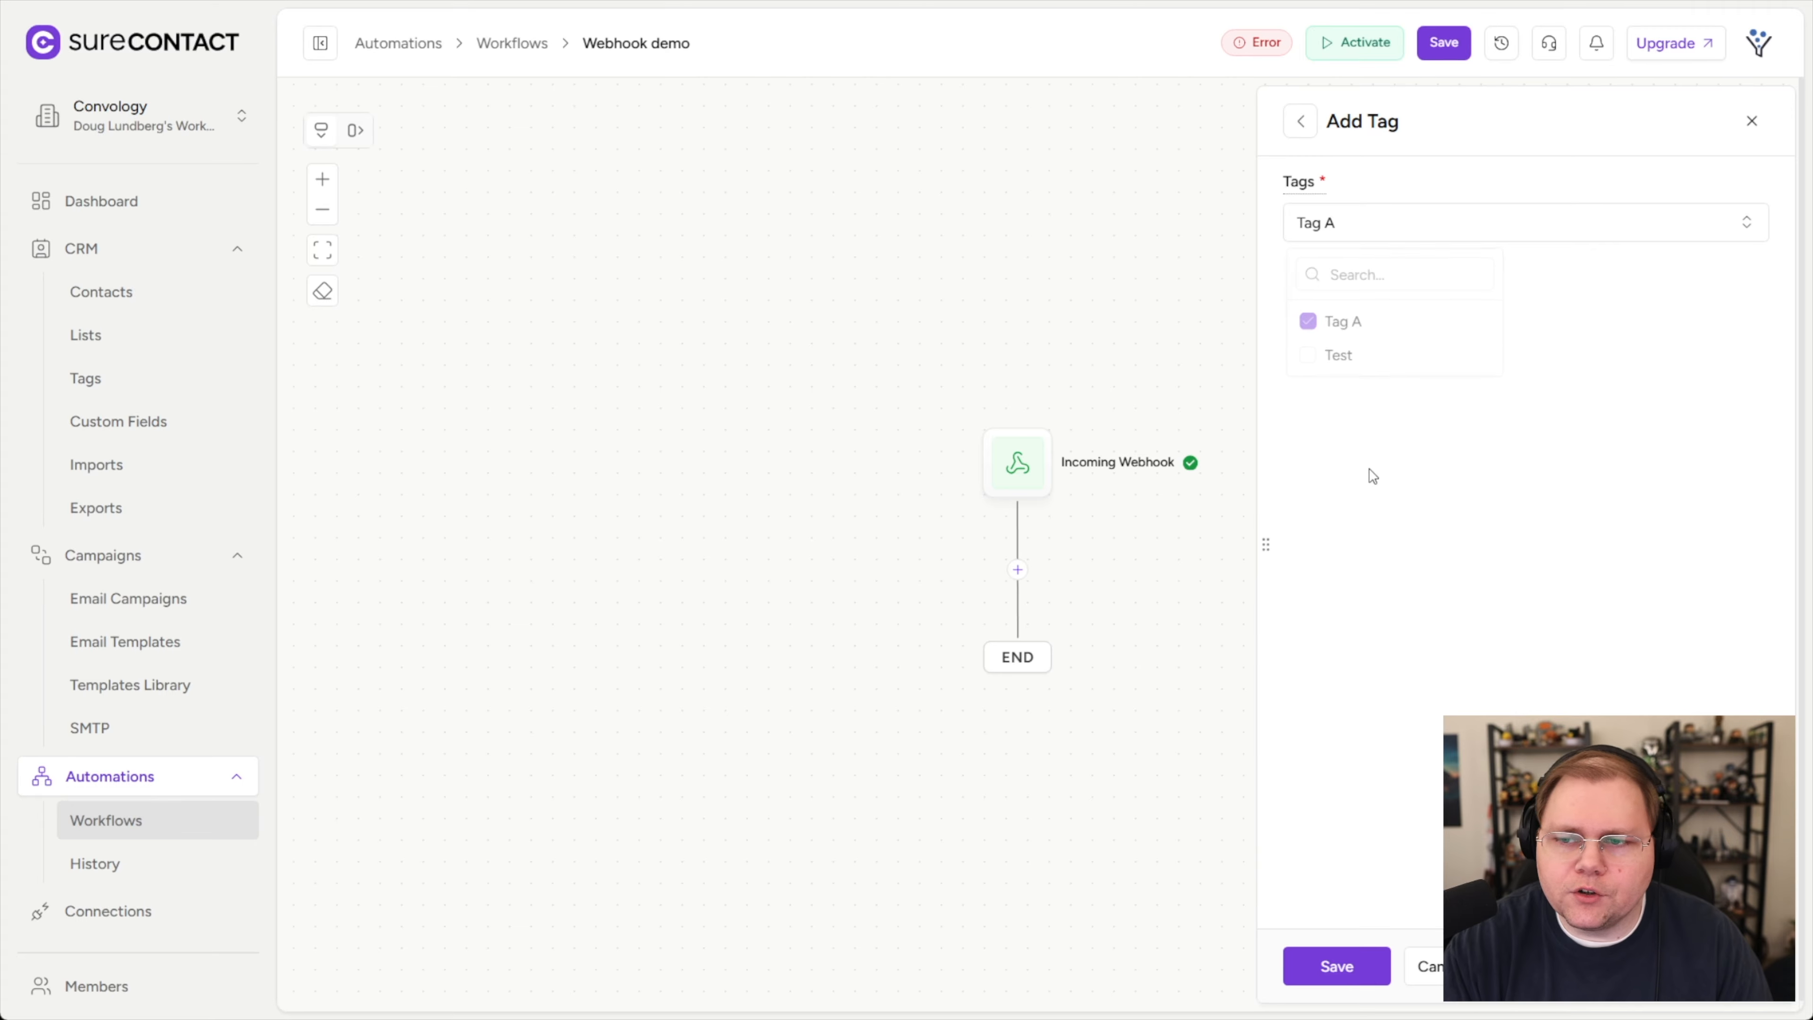
click(1336, 969)
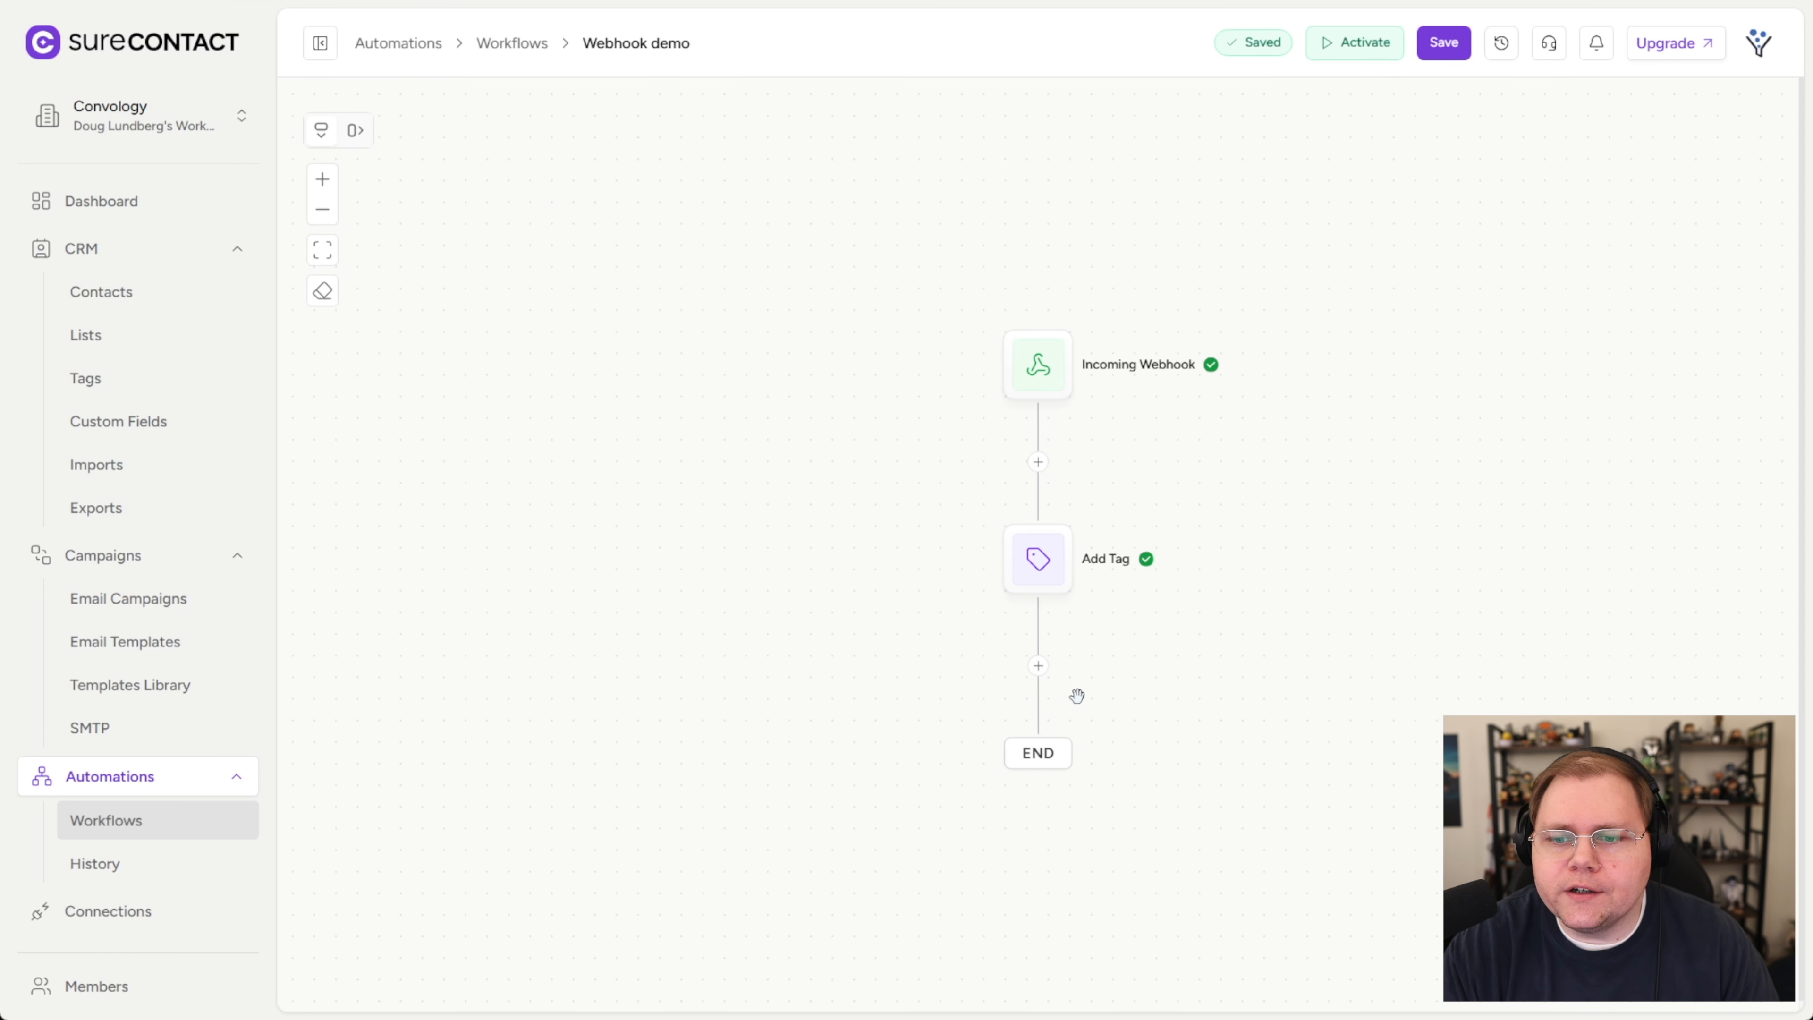
Save and activate the Webhook demo workflow, dismissing the activation notification.
click(1443, 43)
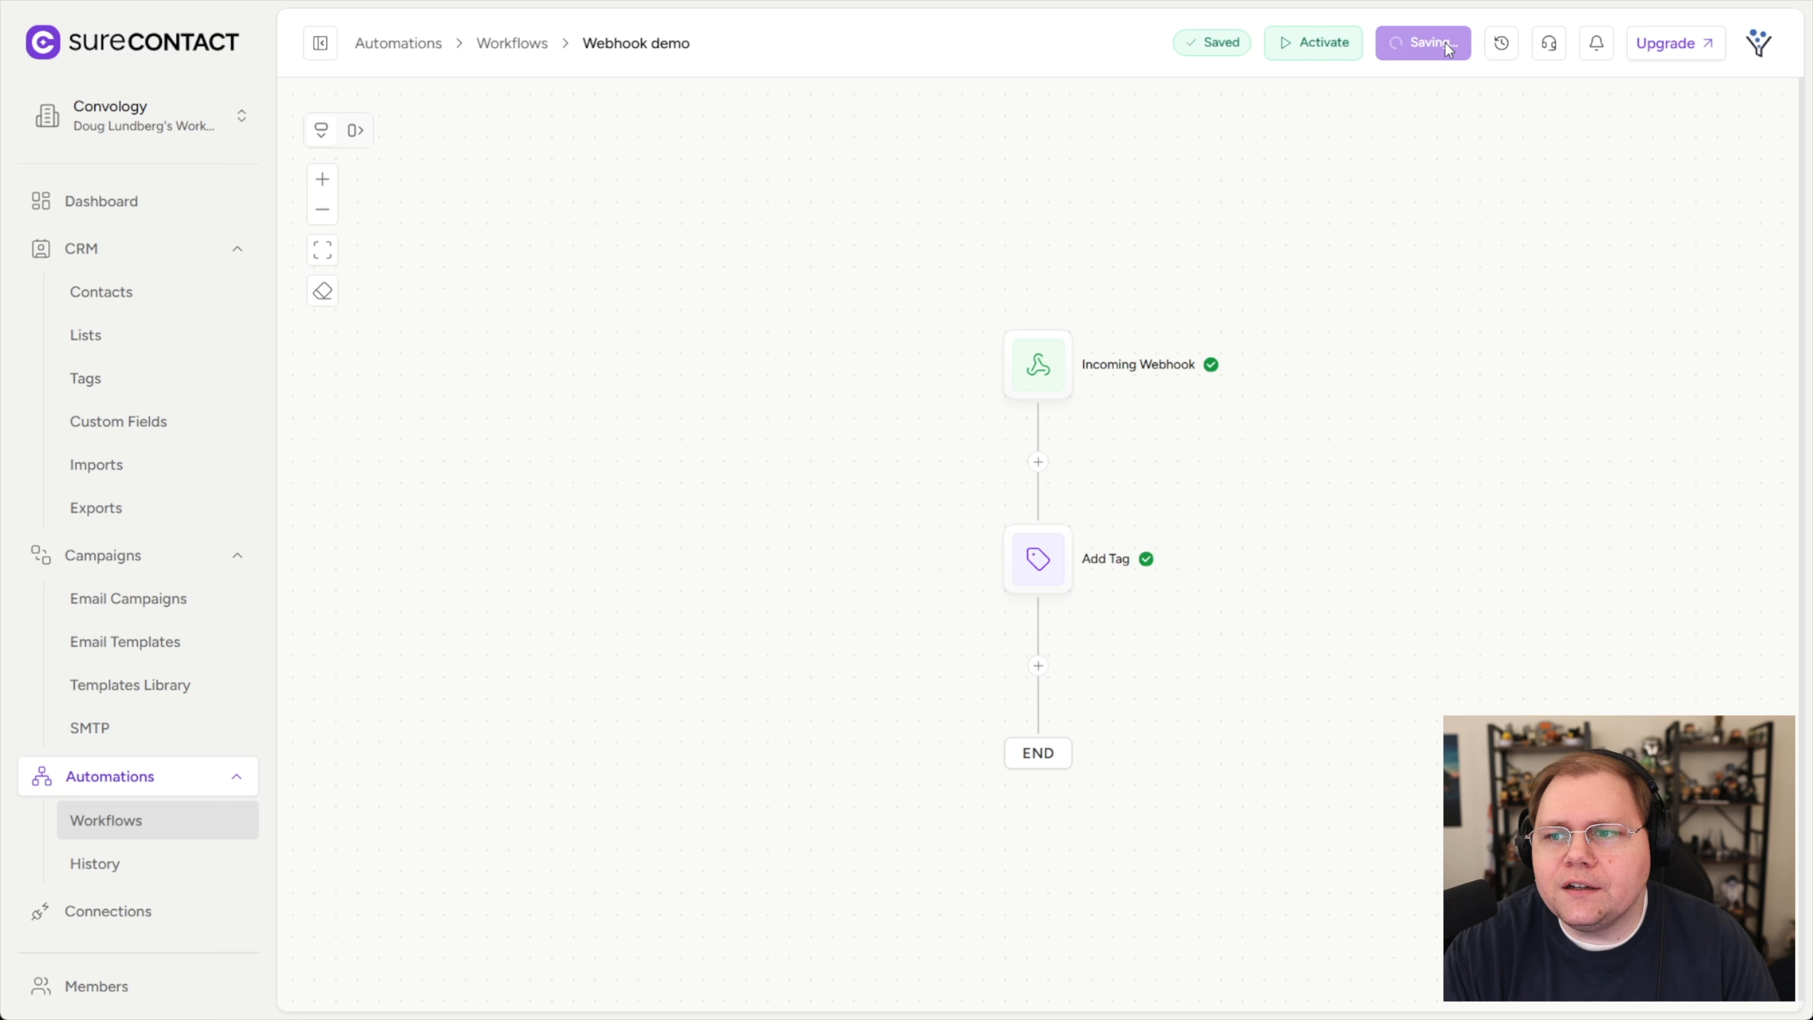
click(1376, 51)
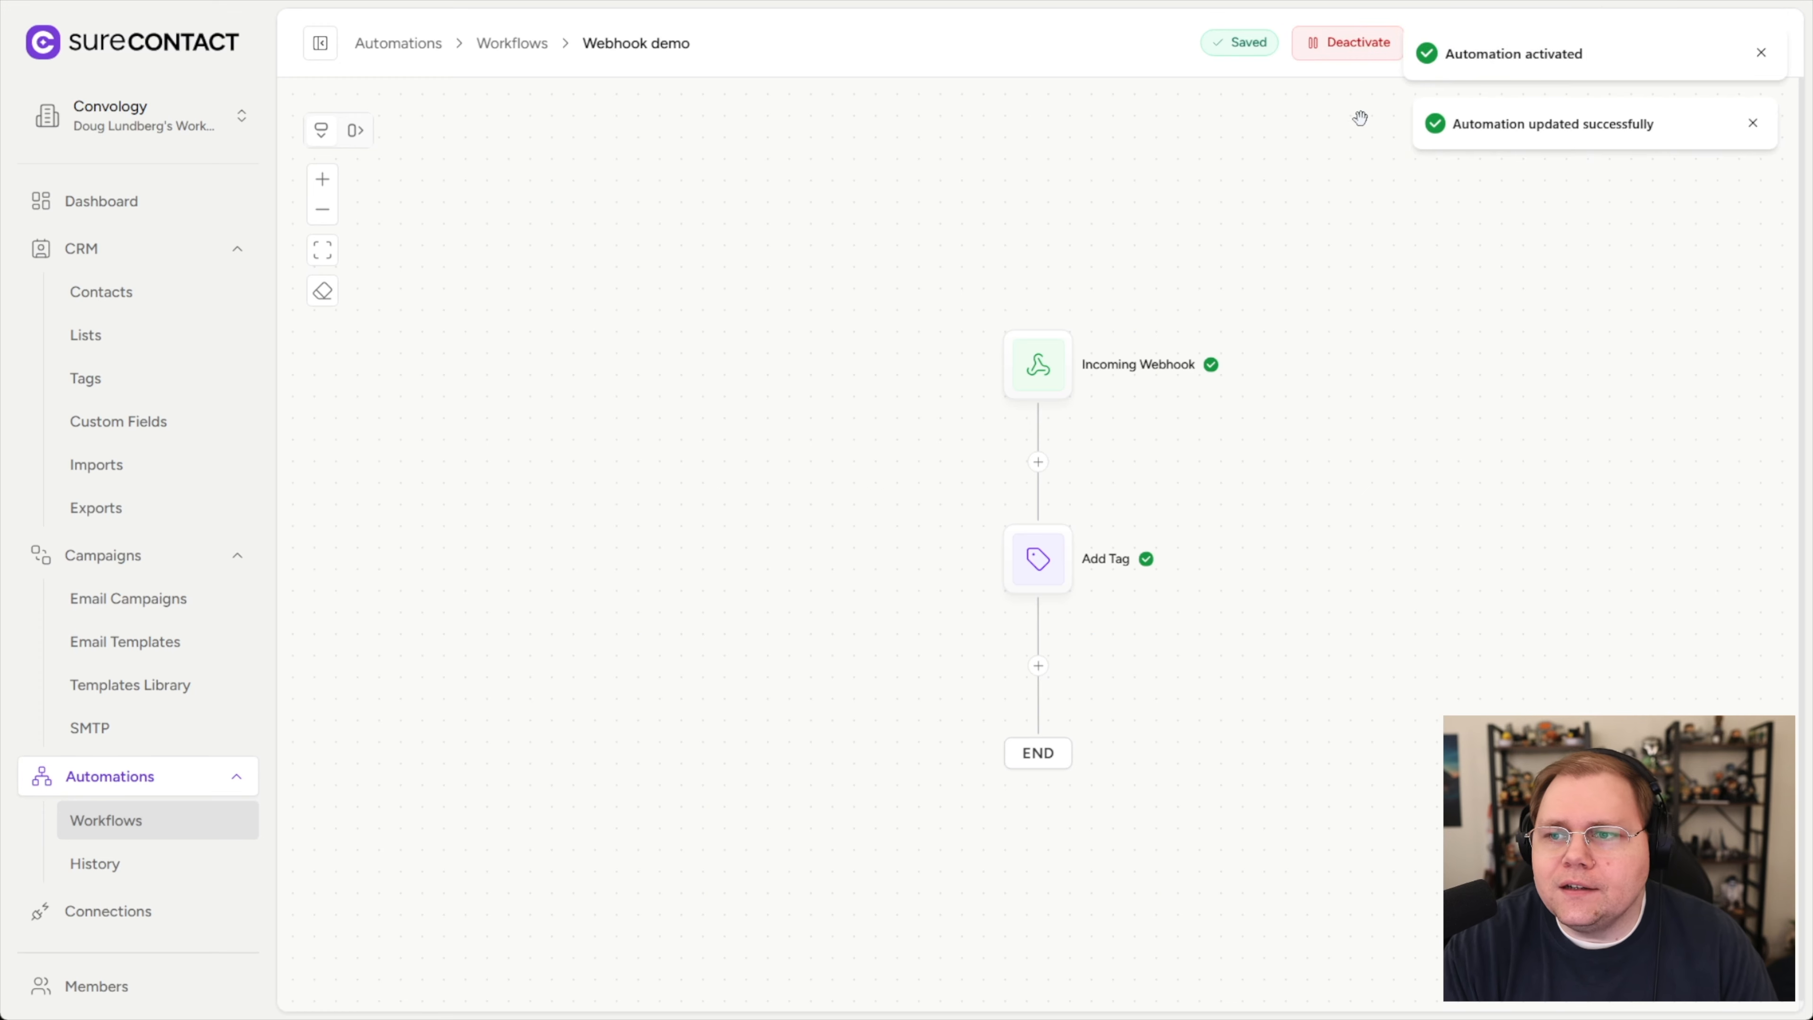
click(1760, 53)
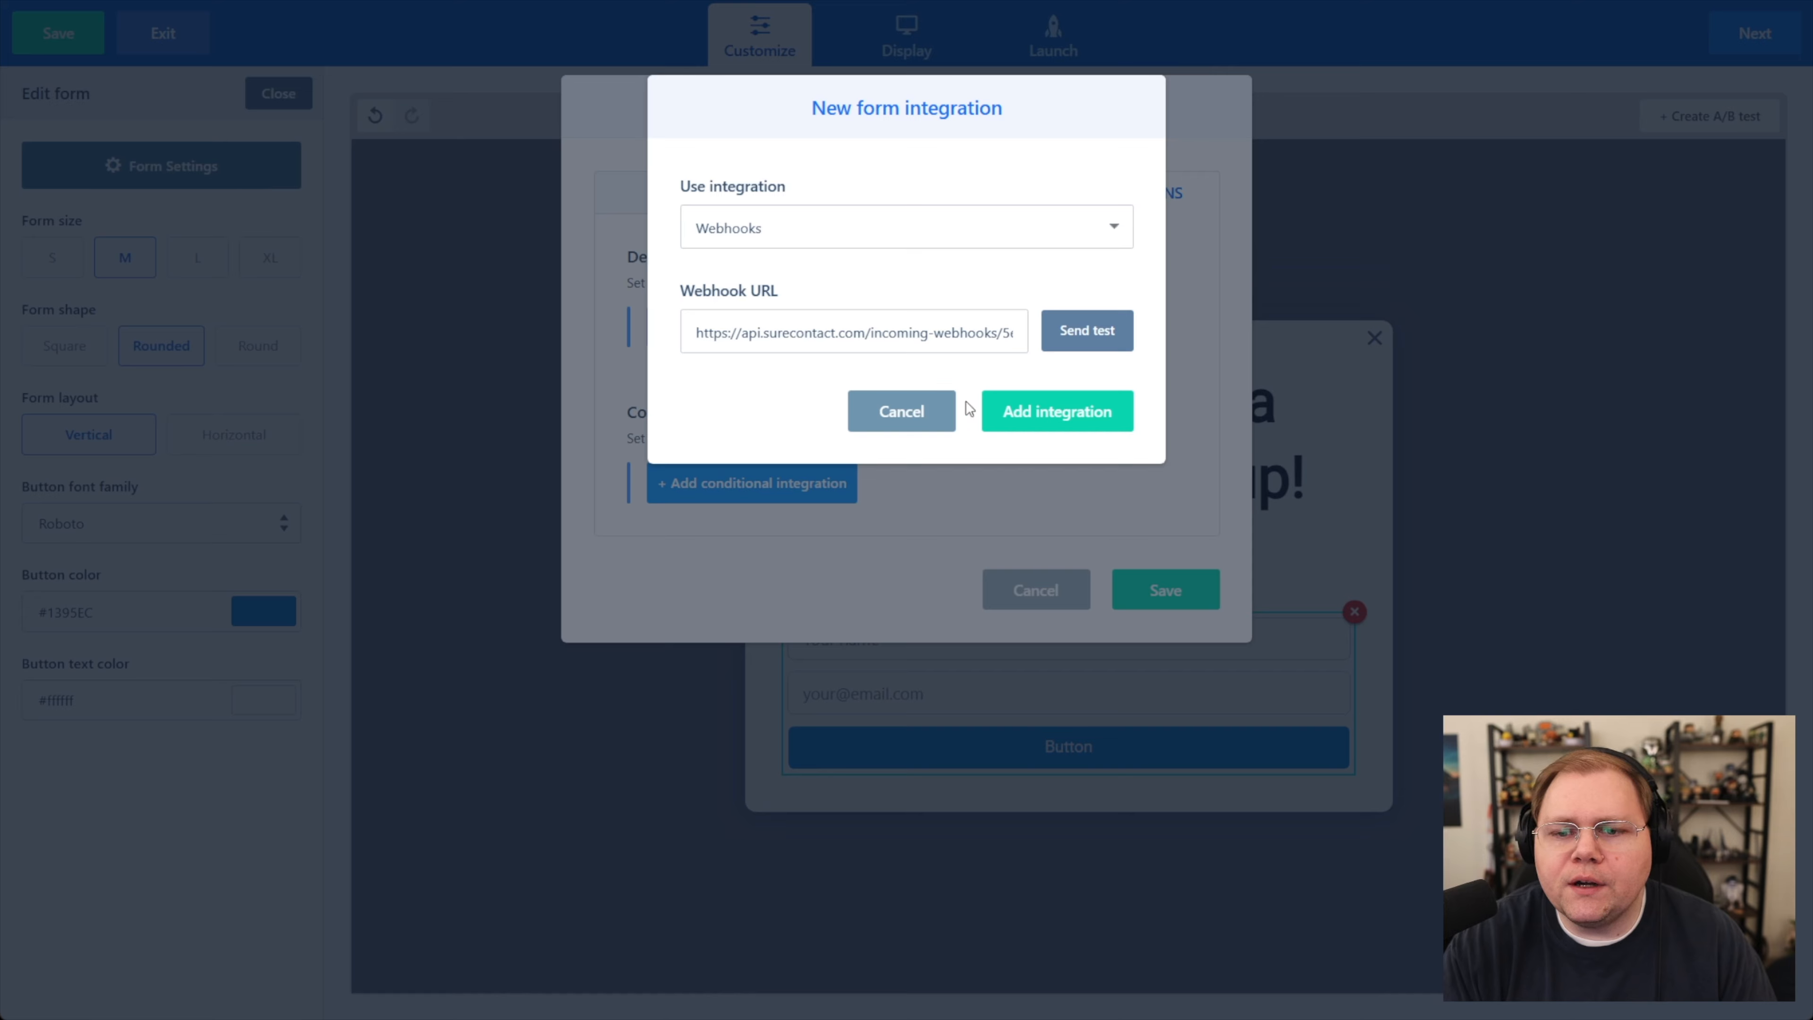
Send a webhook test from the ConvertBox form integration, switch back to SureContact and open the test contact's record to check its tags.
click(1085, 332)
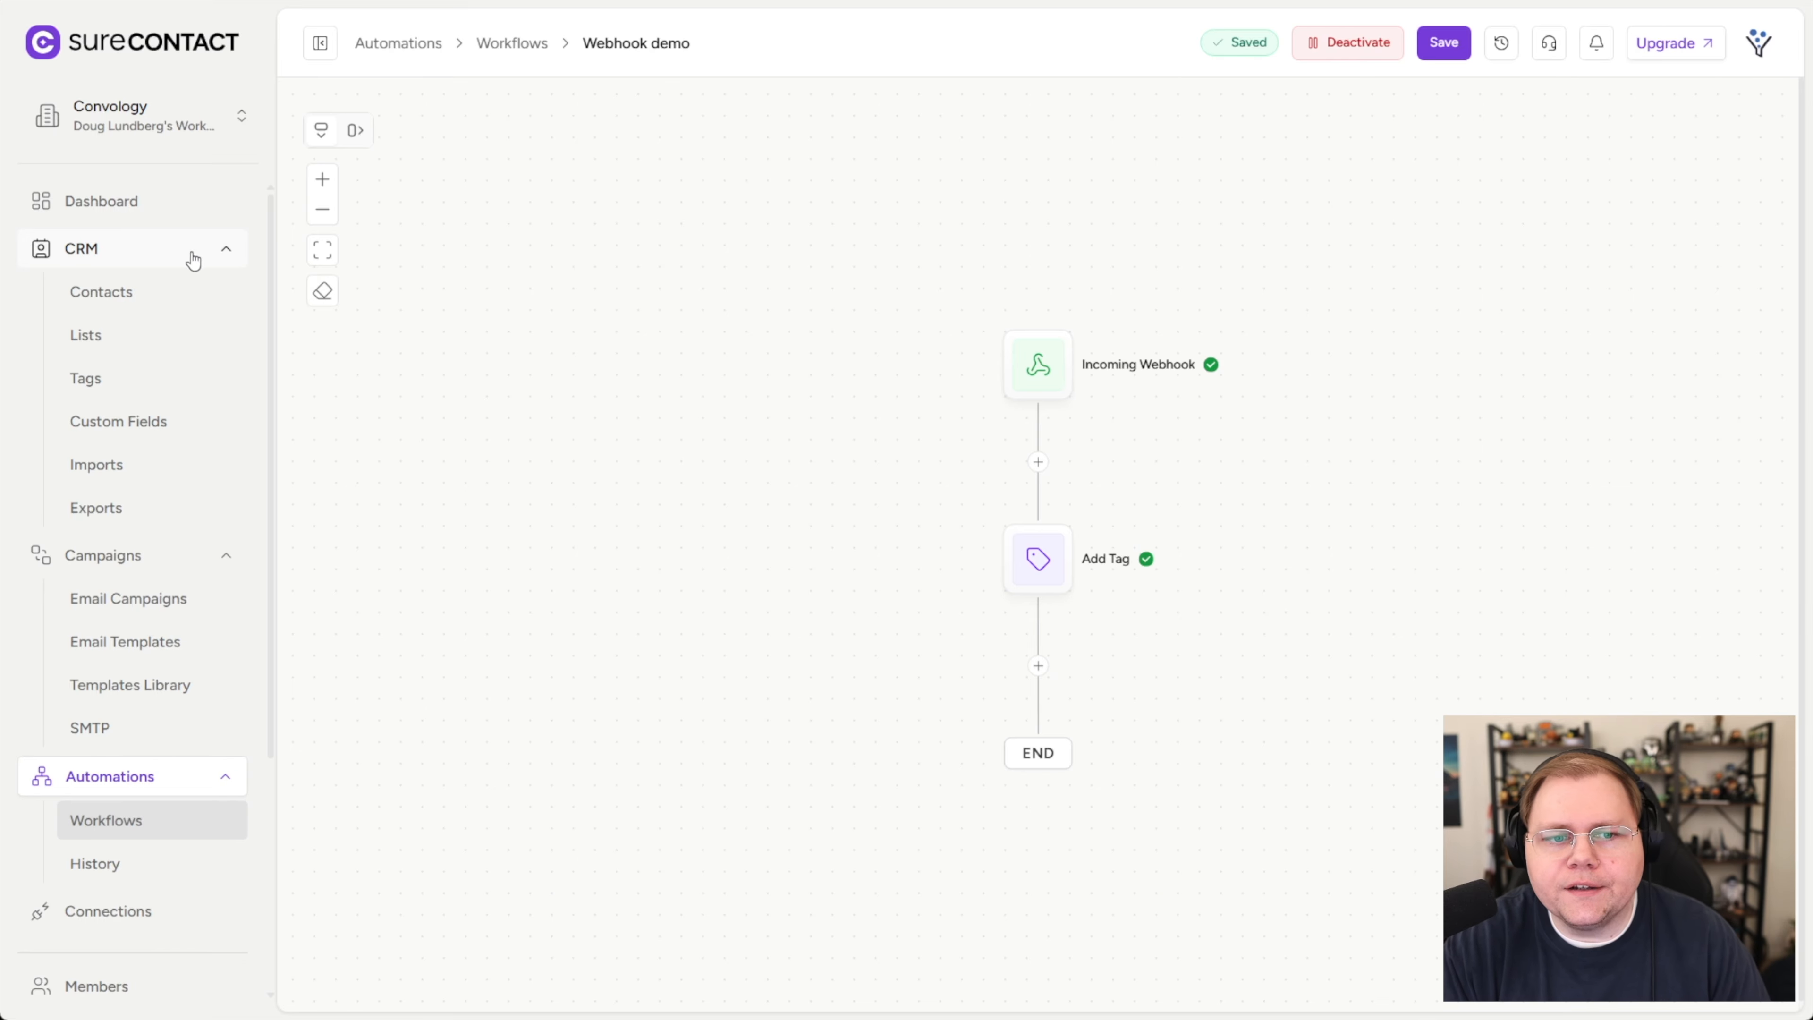
click(157, 306)
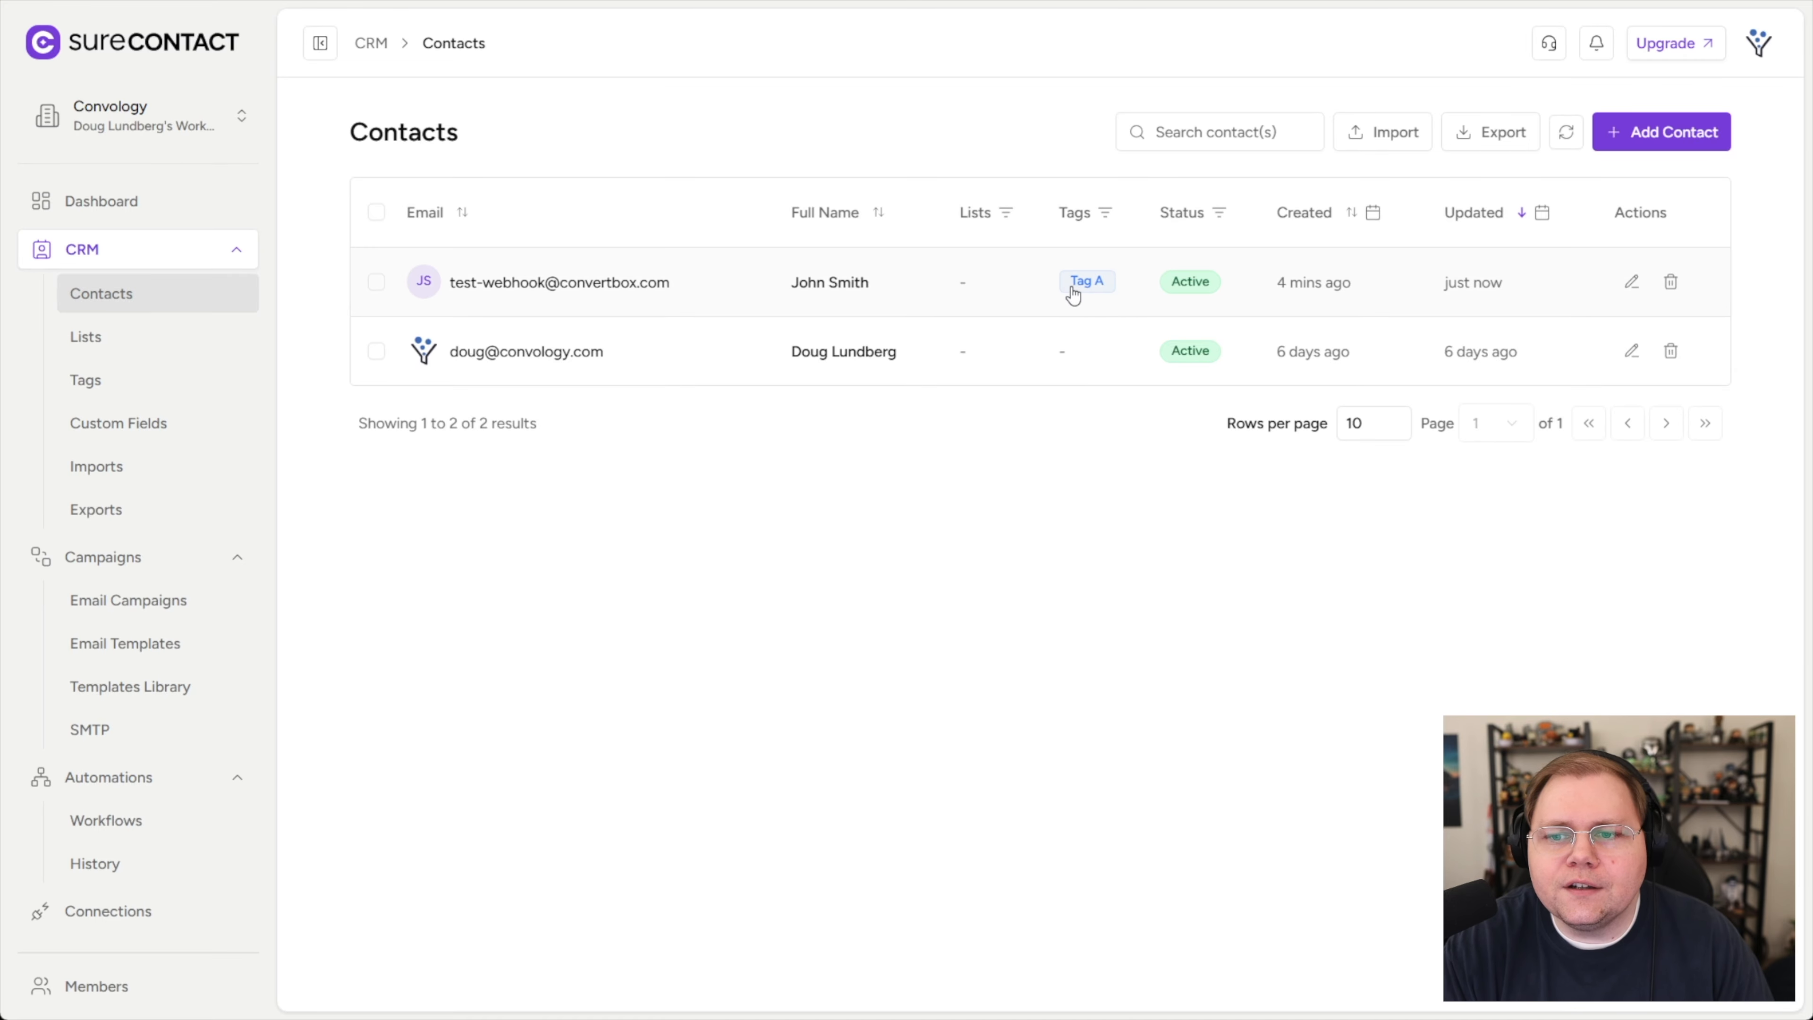
click(819, 273)
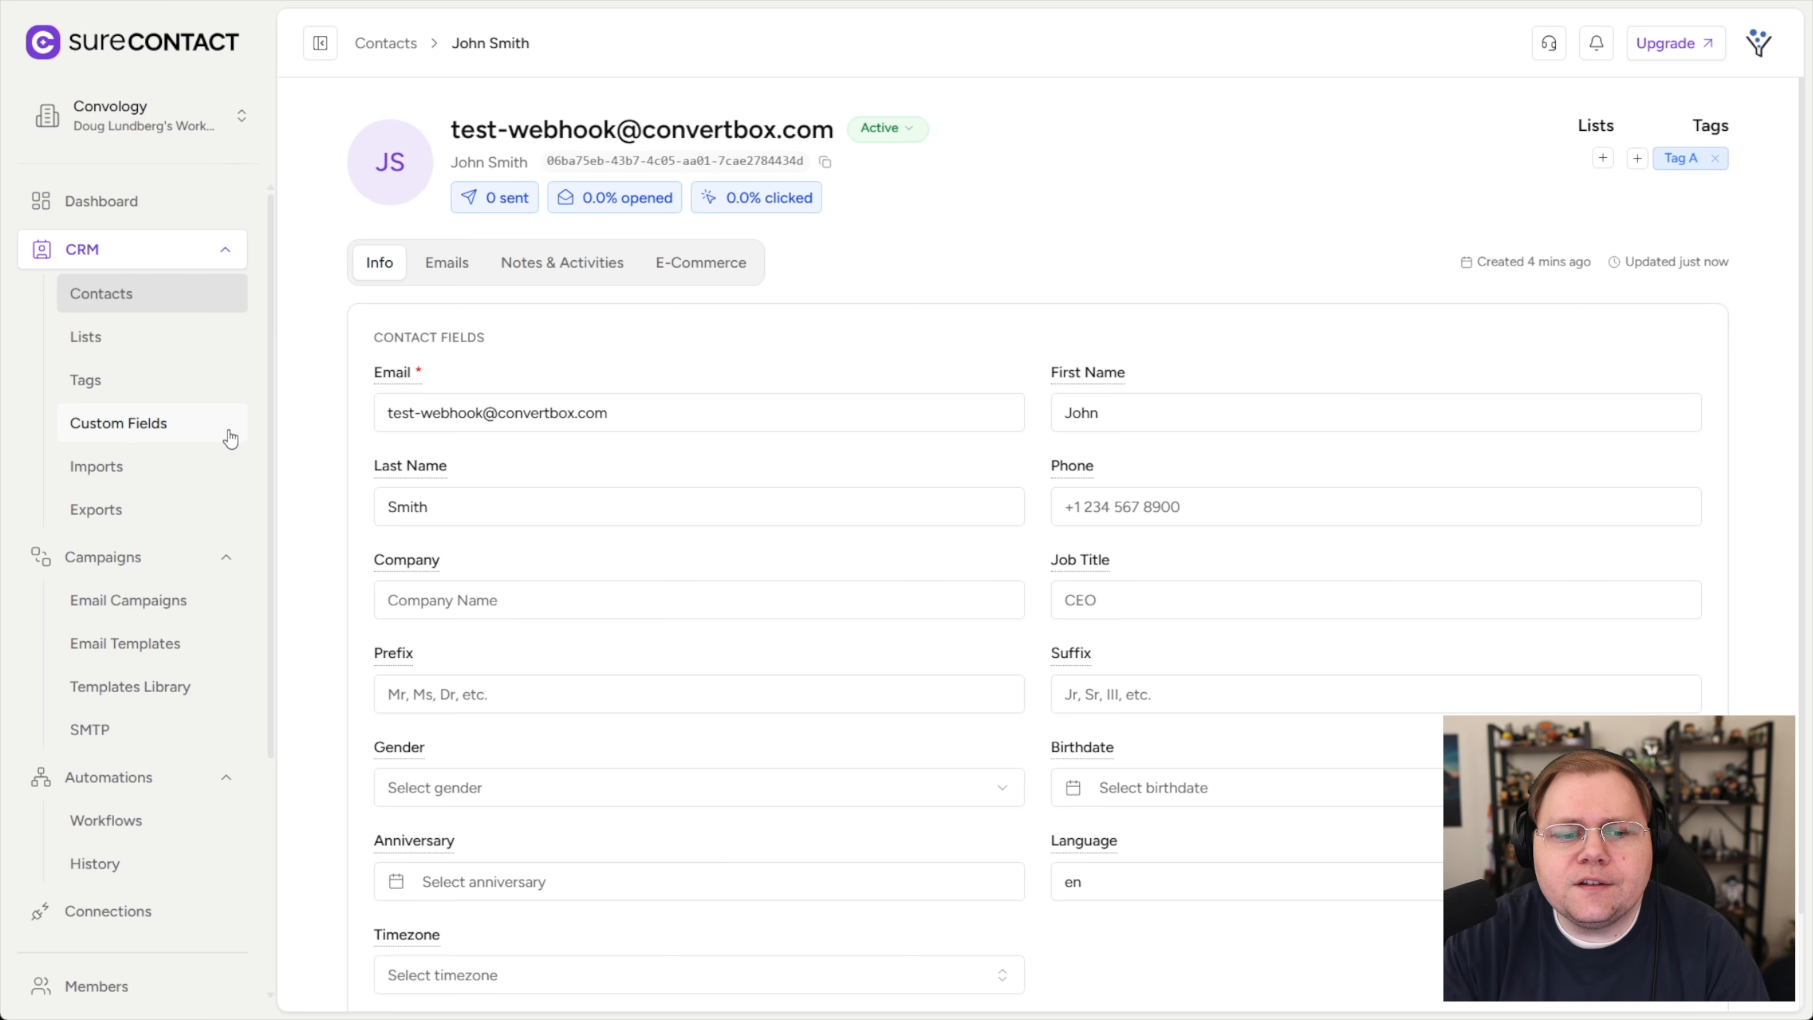
Deactivate the Webhook demo workflow and create a new workflow named "outgoing webhook demo".
click(143, 832)
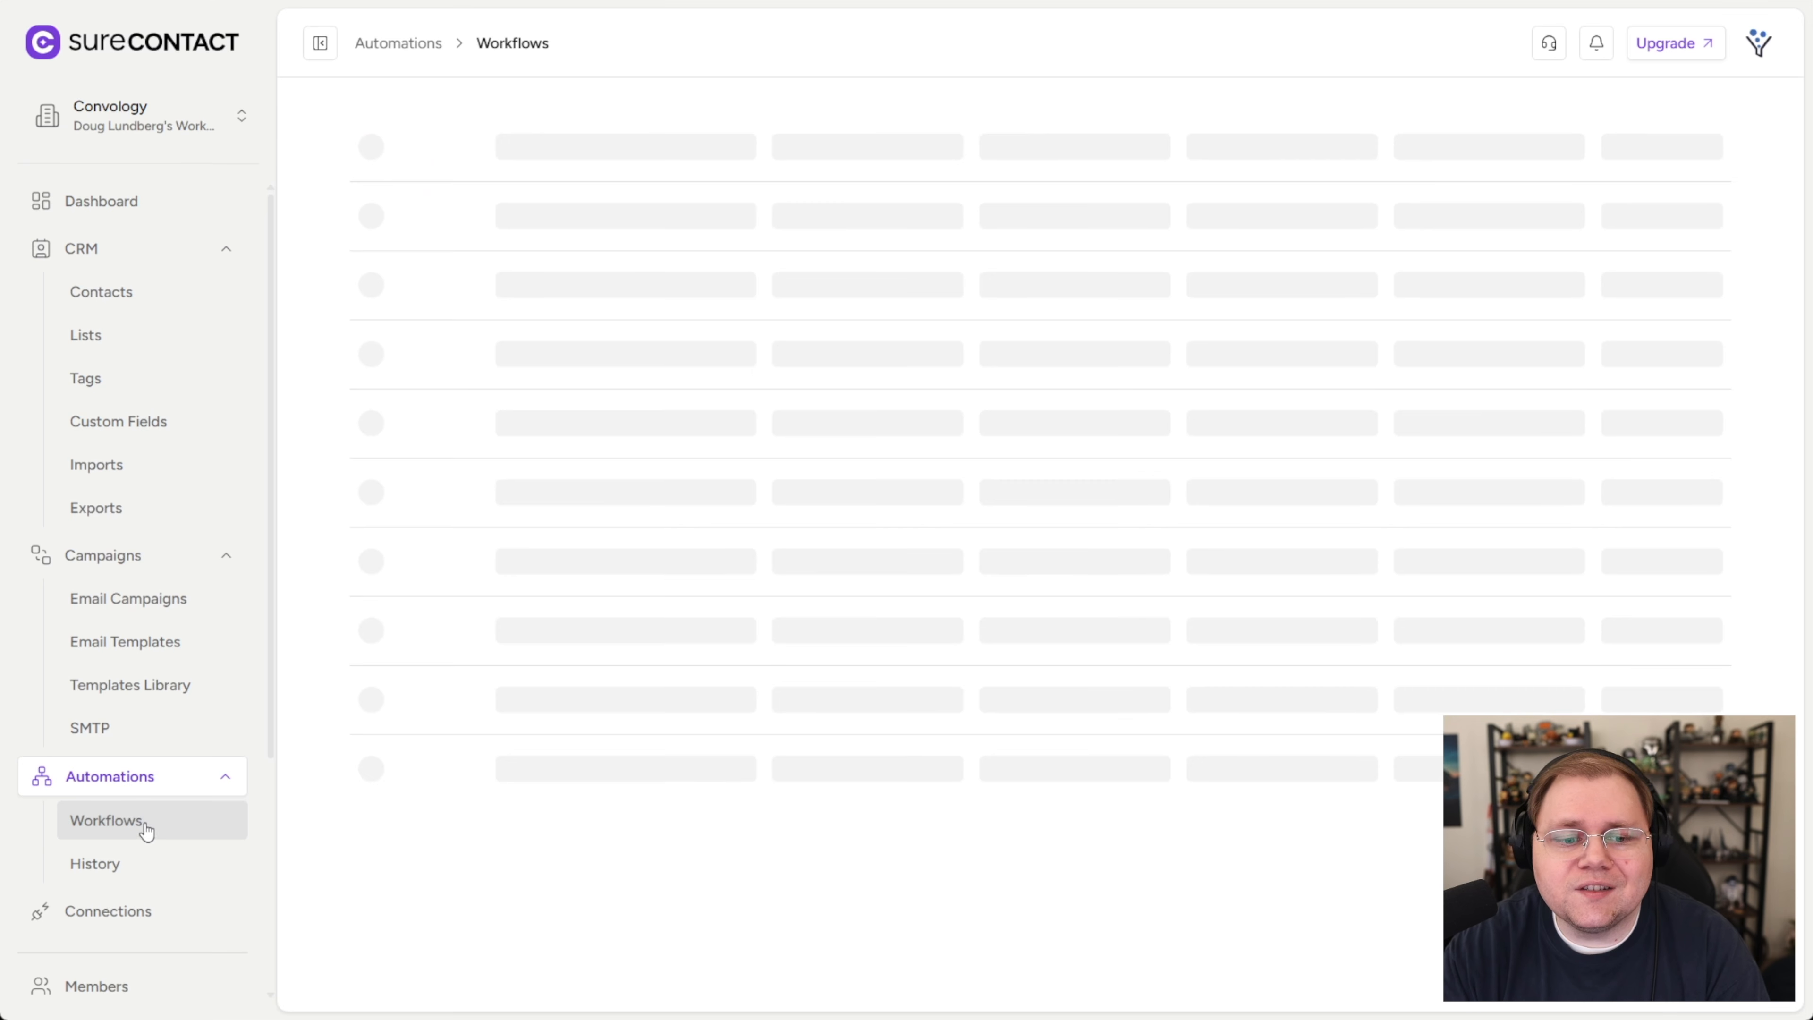
click(855, 281)
click(1654, 132)
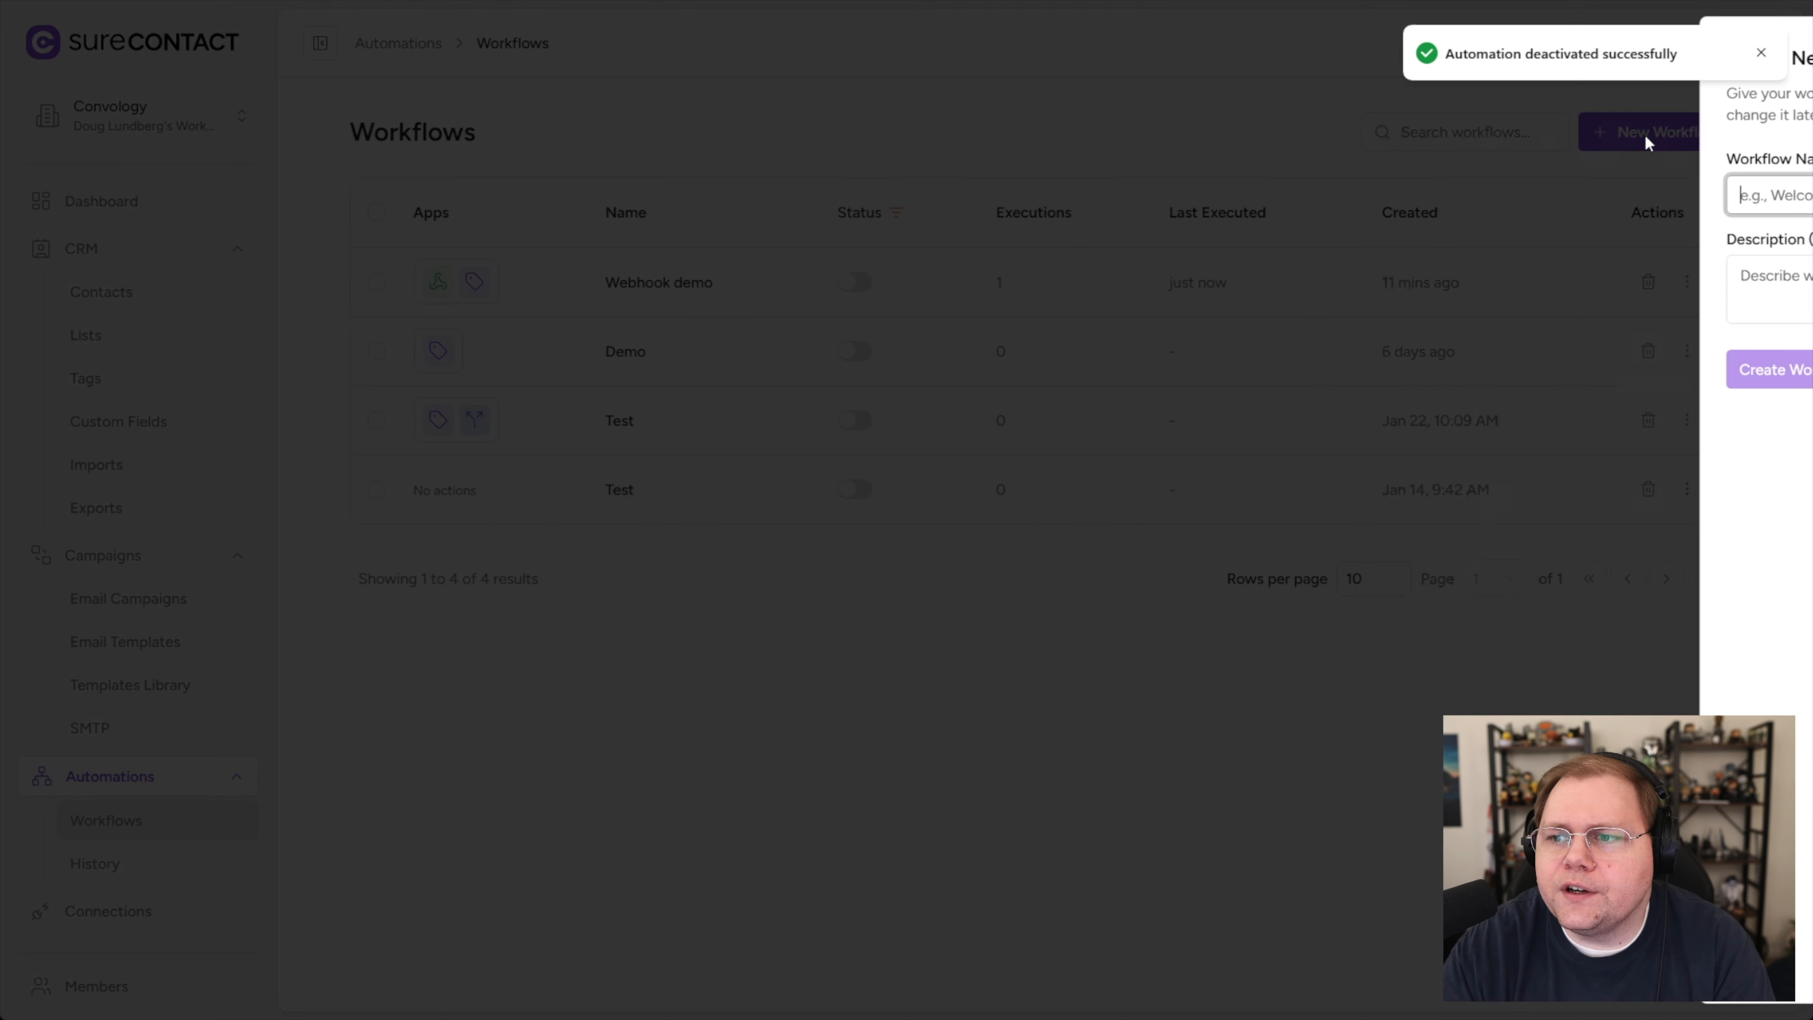
text(outgoing webhook demo)
click(1445, 368)
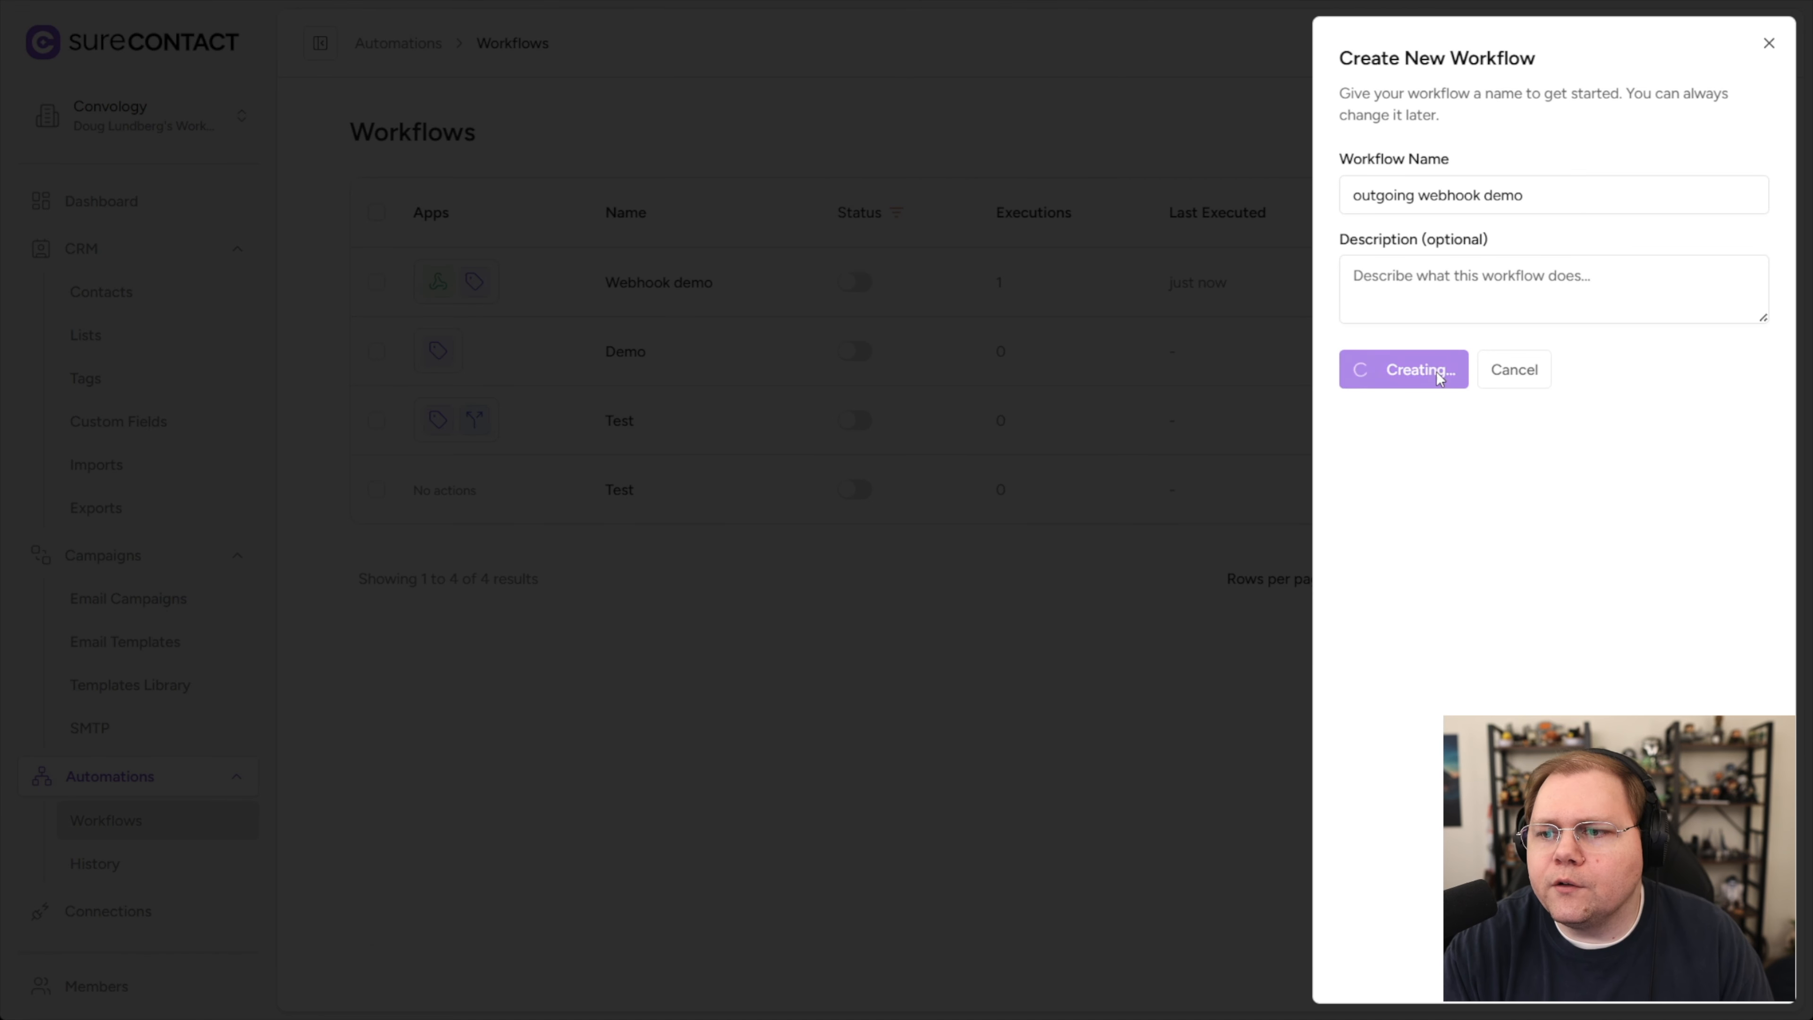
Add a Tag Added trigger for the specific tag Test to the outgoing webhook demo workflow and save it.
click(1046, 582)
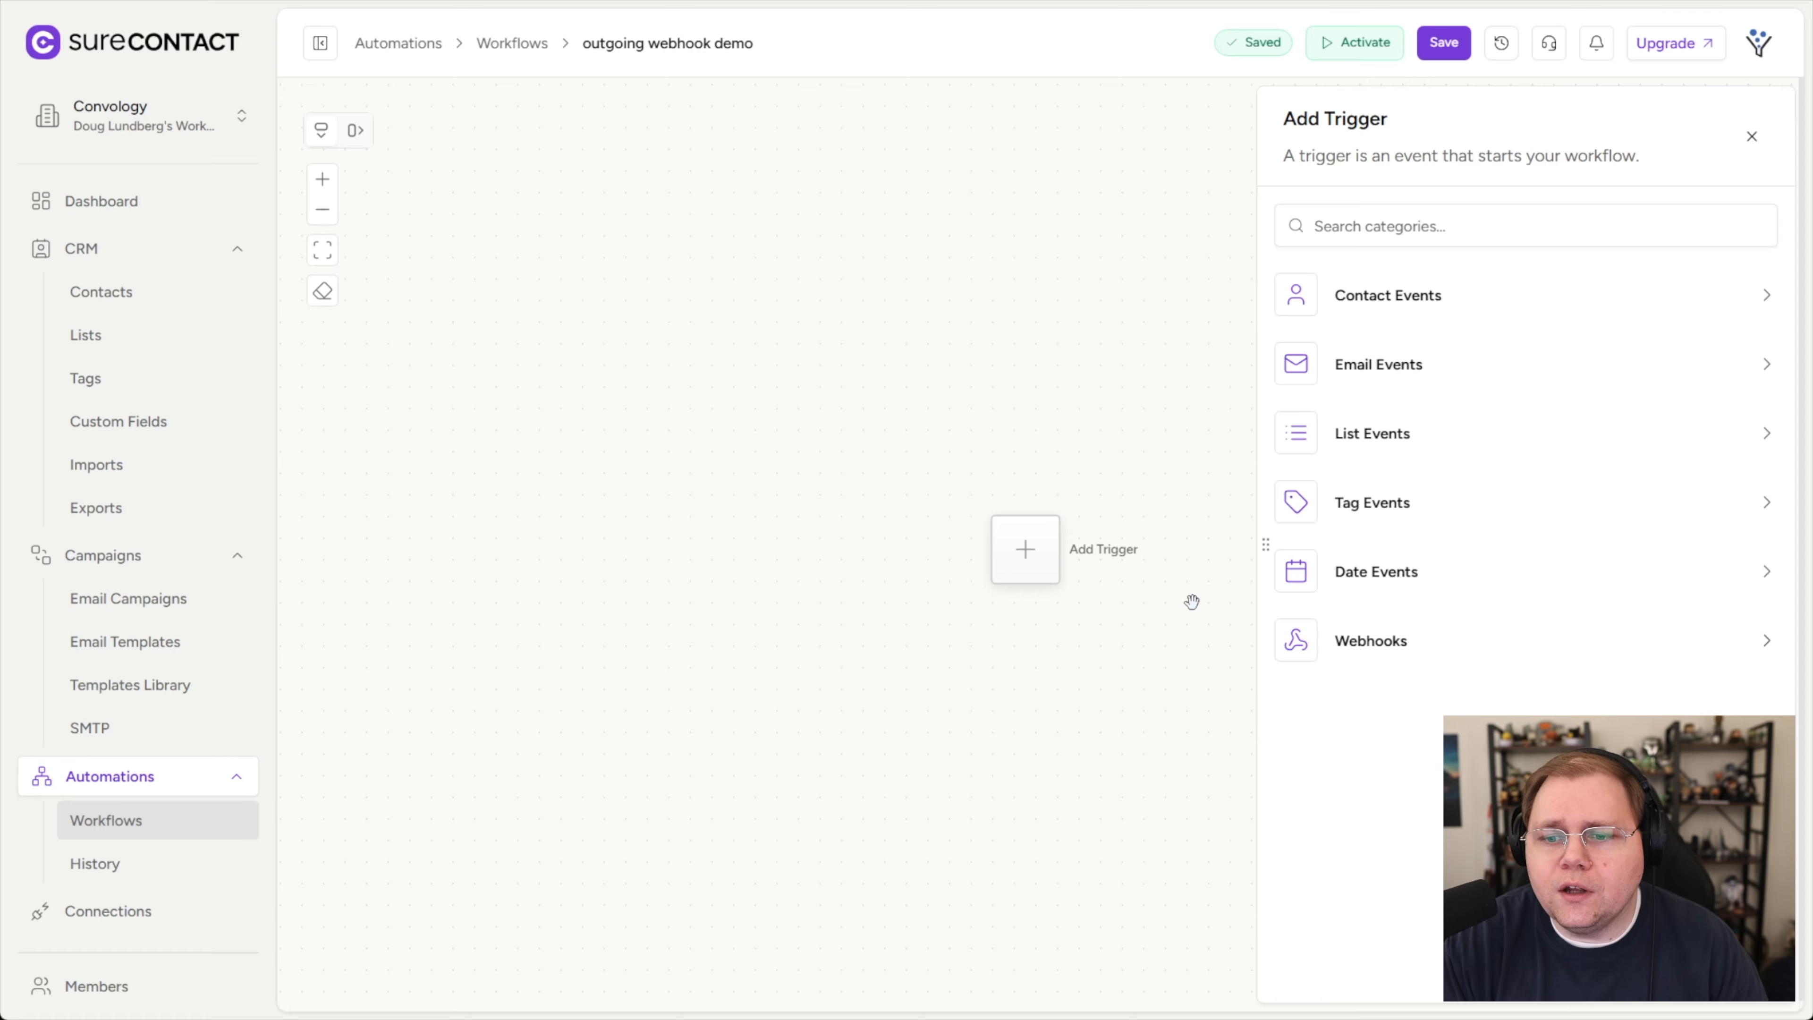
click(1362, 508)
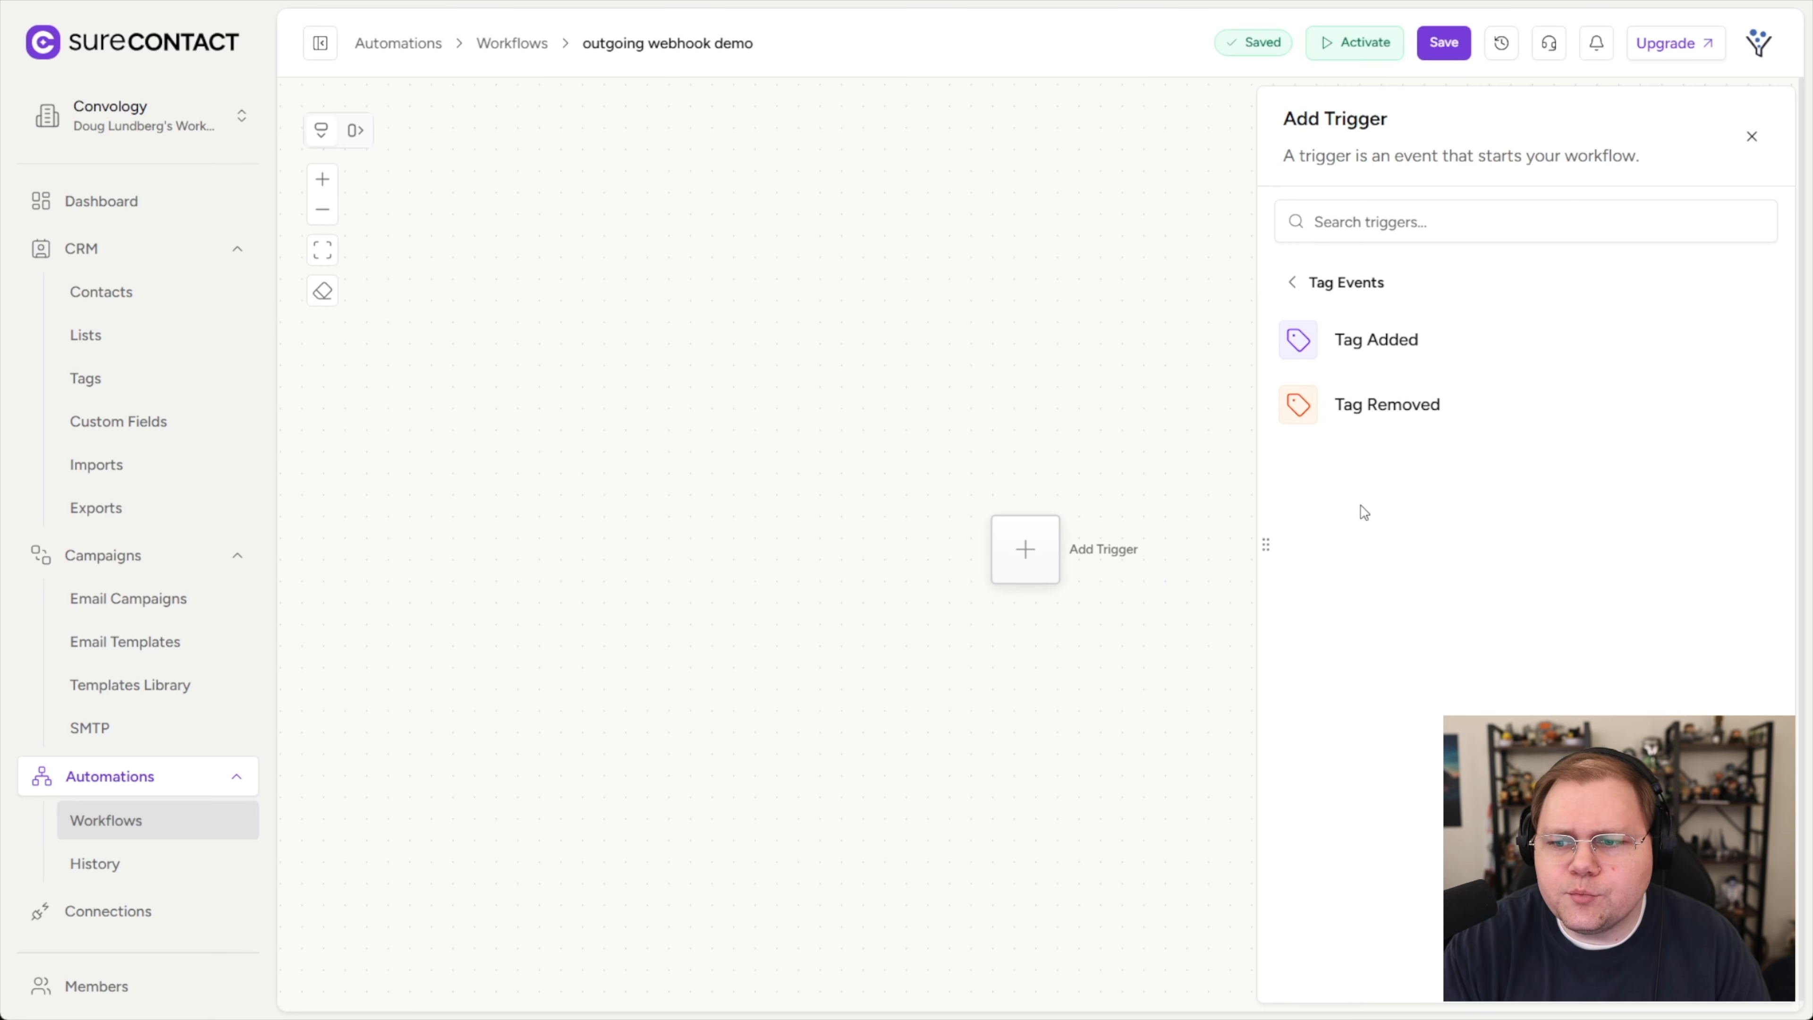
click(1371, 347)
click(1335, 228)
click(1344, 364)
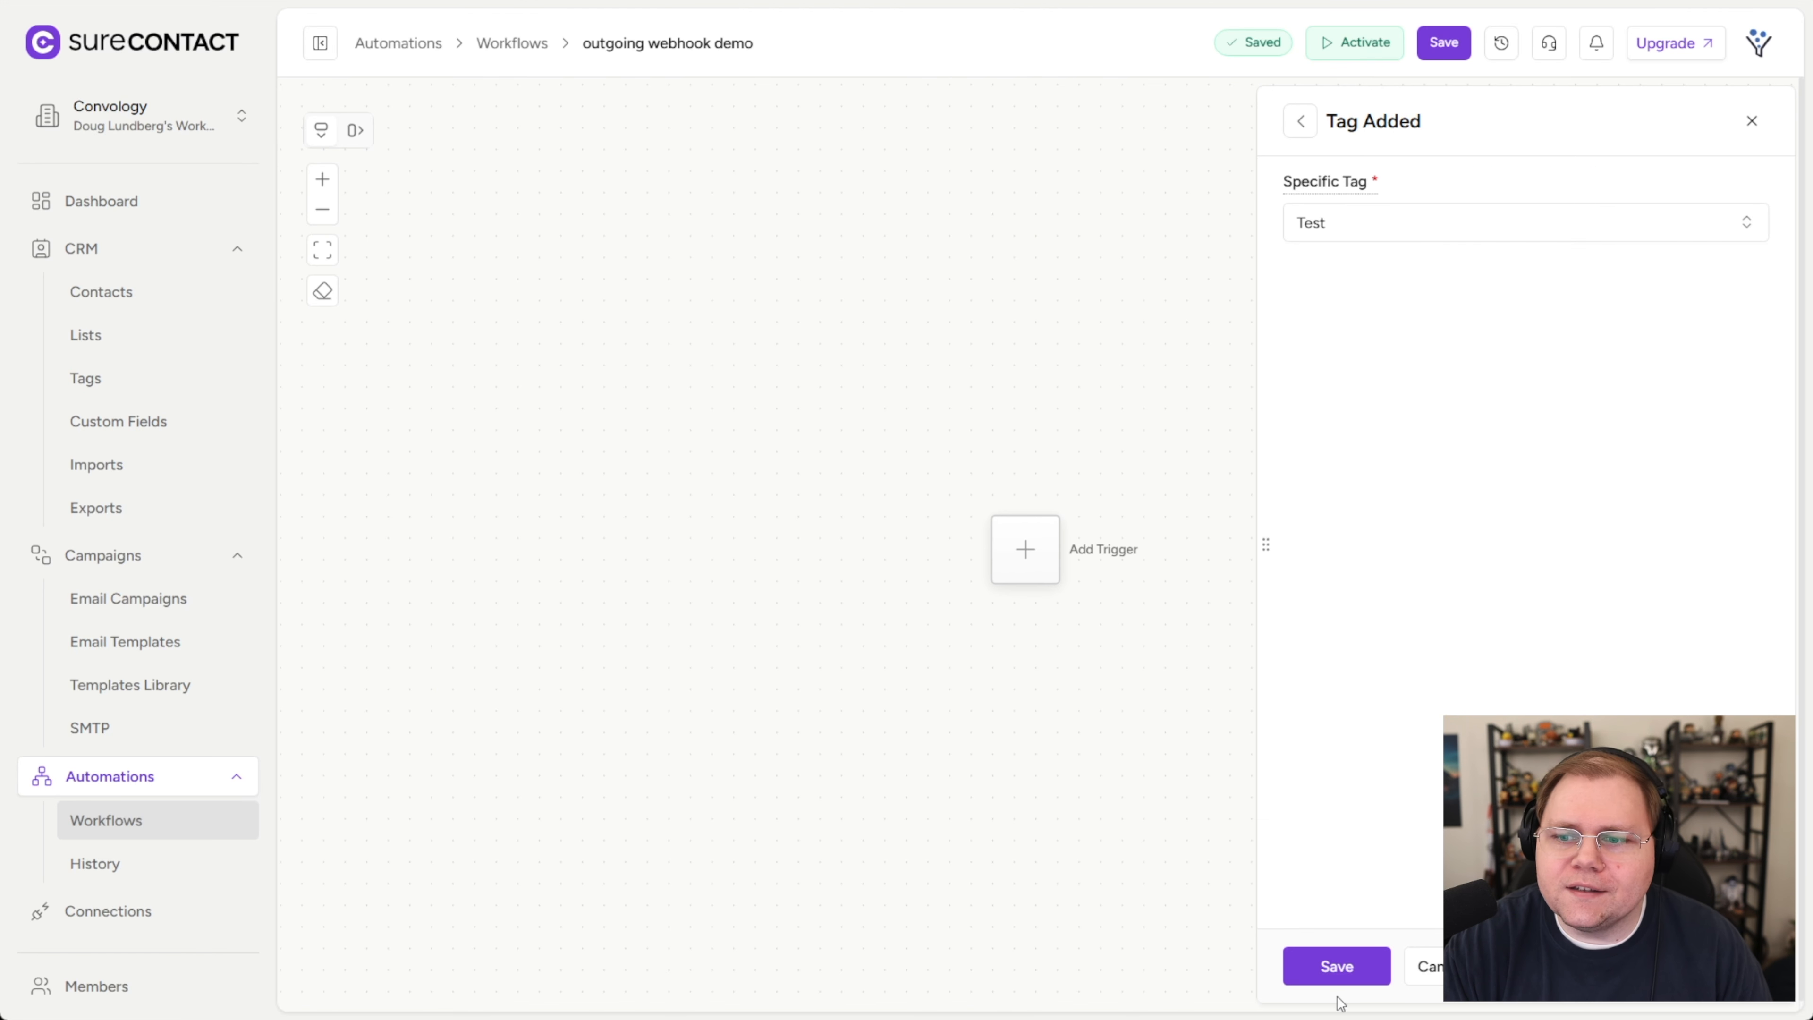
click(1335, 967)
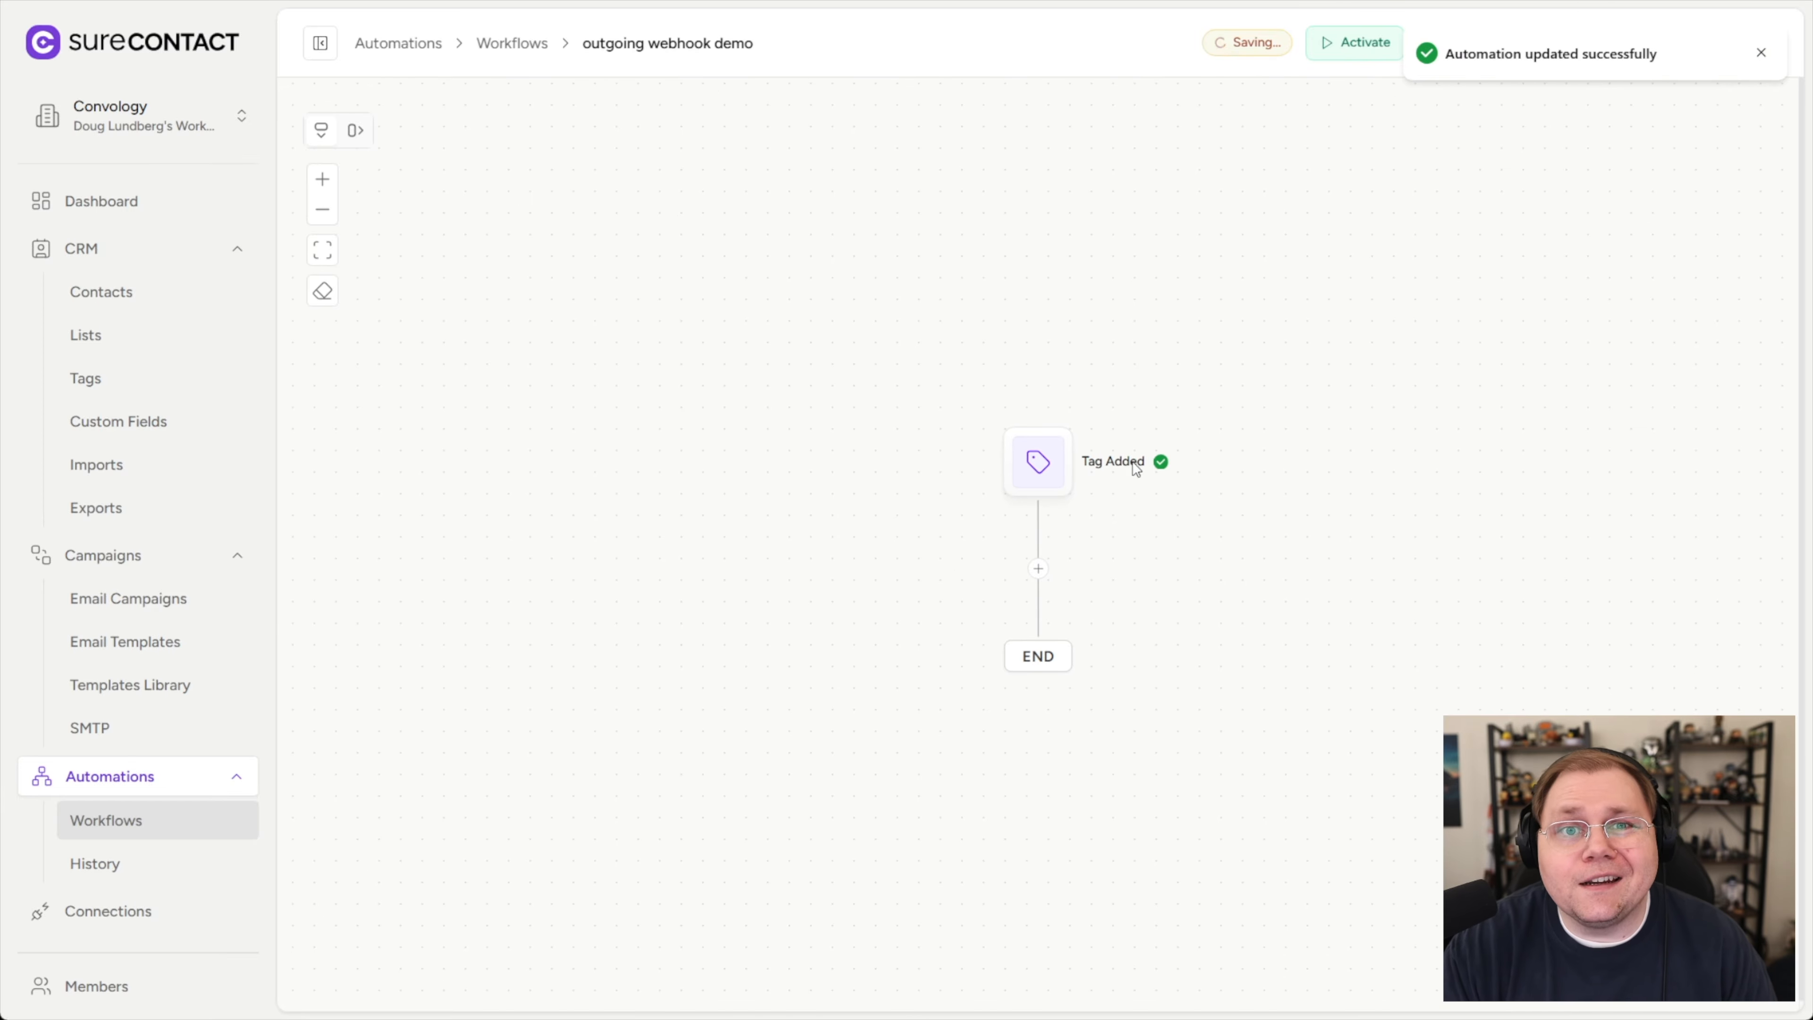
Add a Send Webhook integration action after the Tag Added trigger in the outgoing webhook demo workflow.
click(1038, 569)
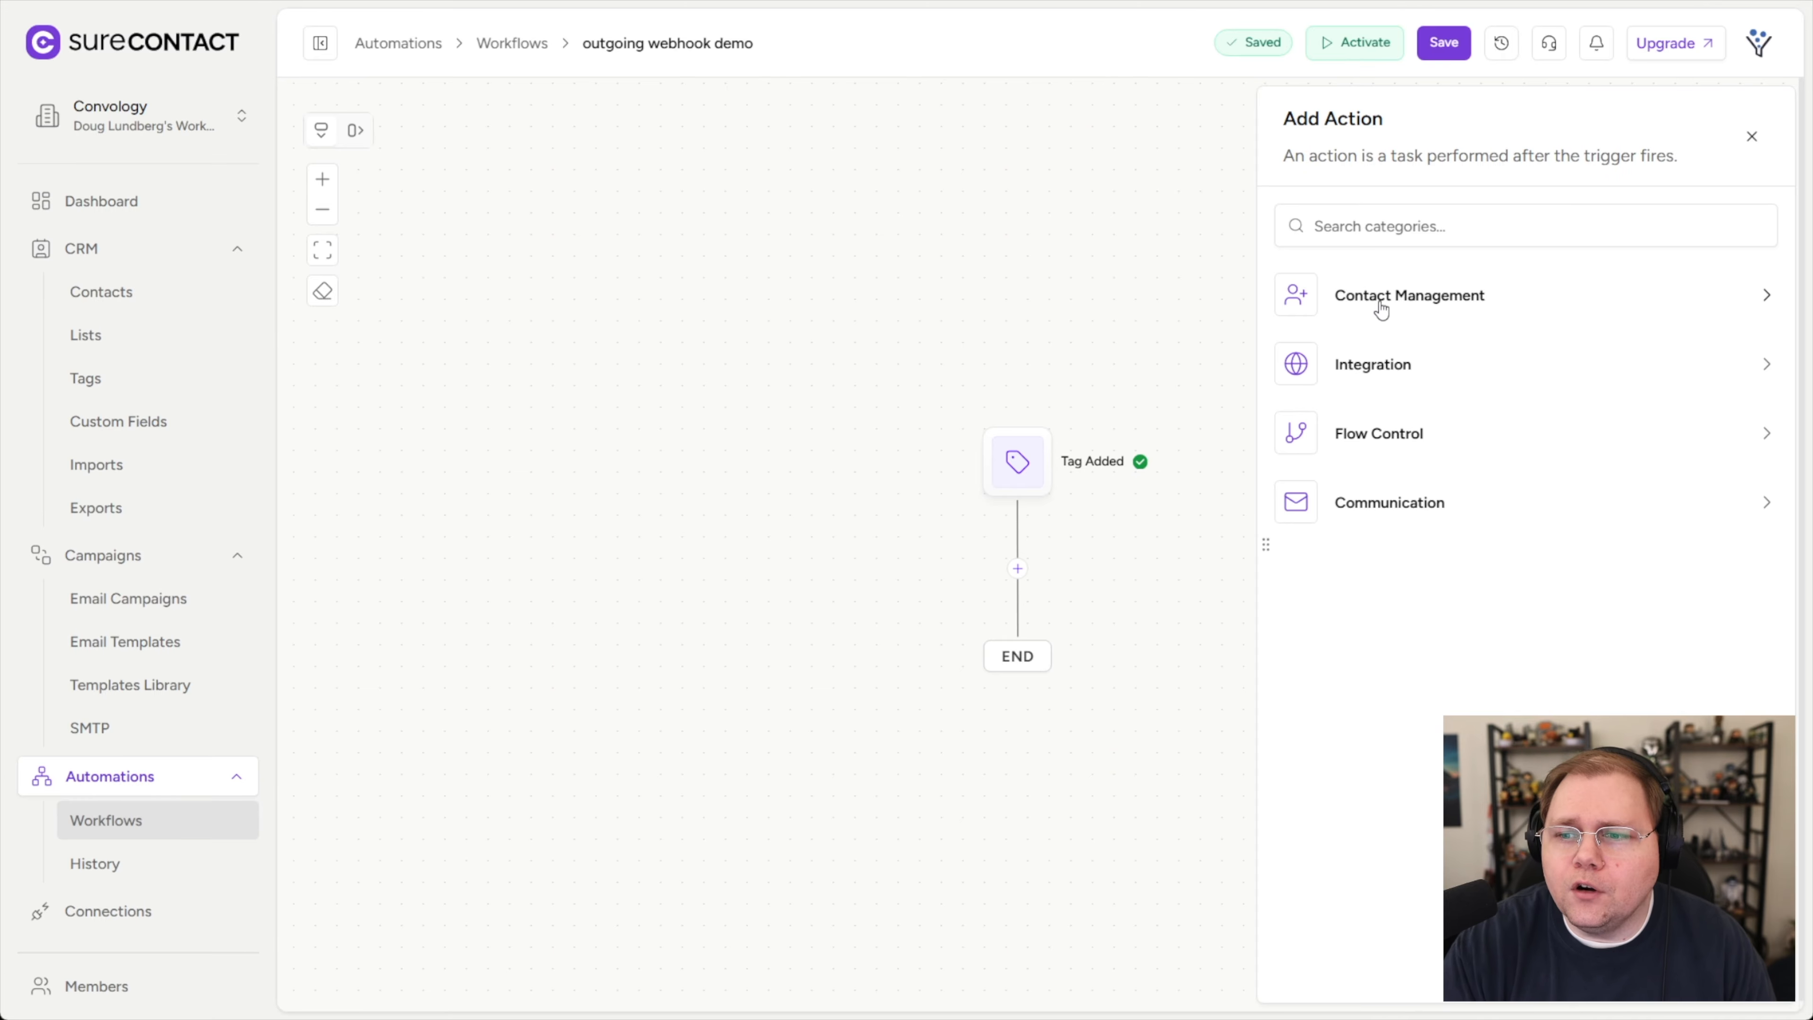
click(1340, 223)
text(we)
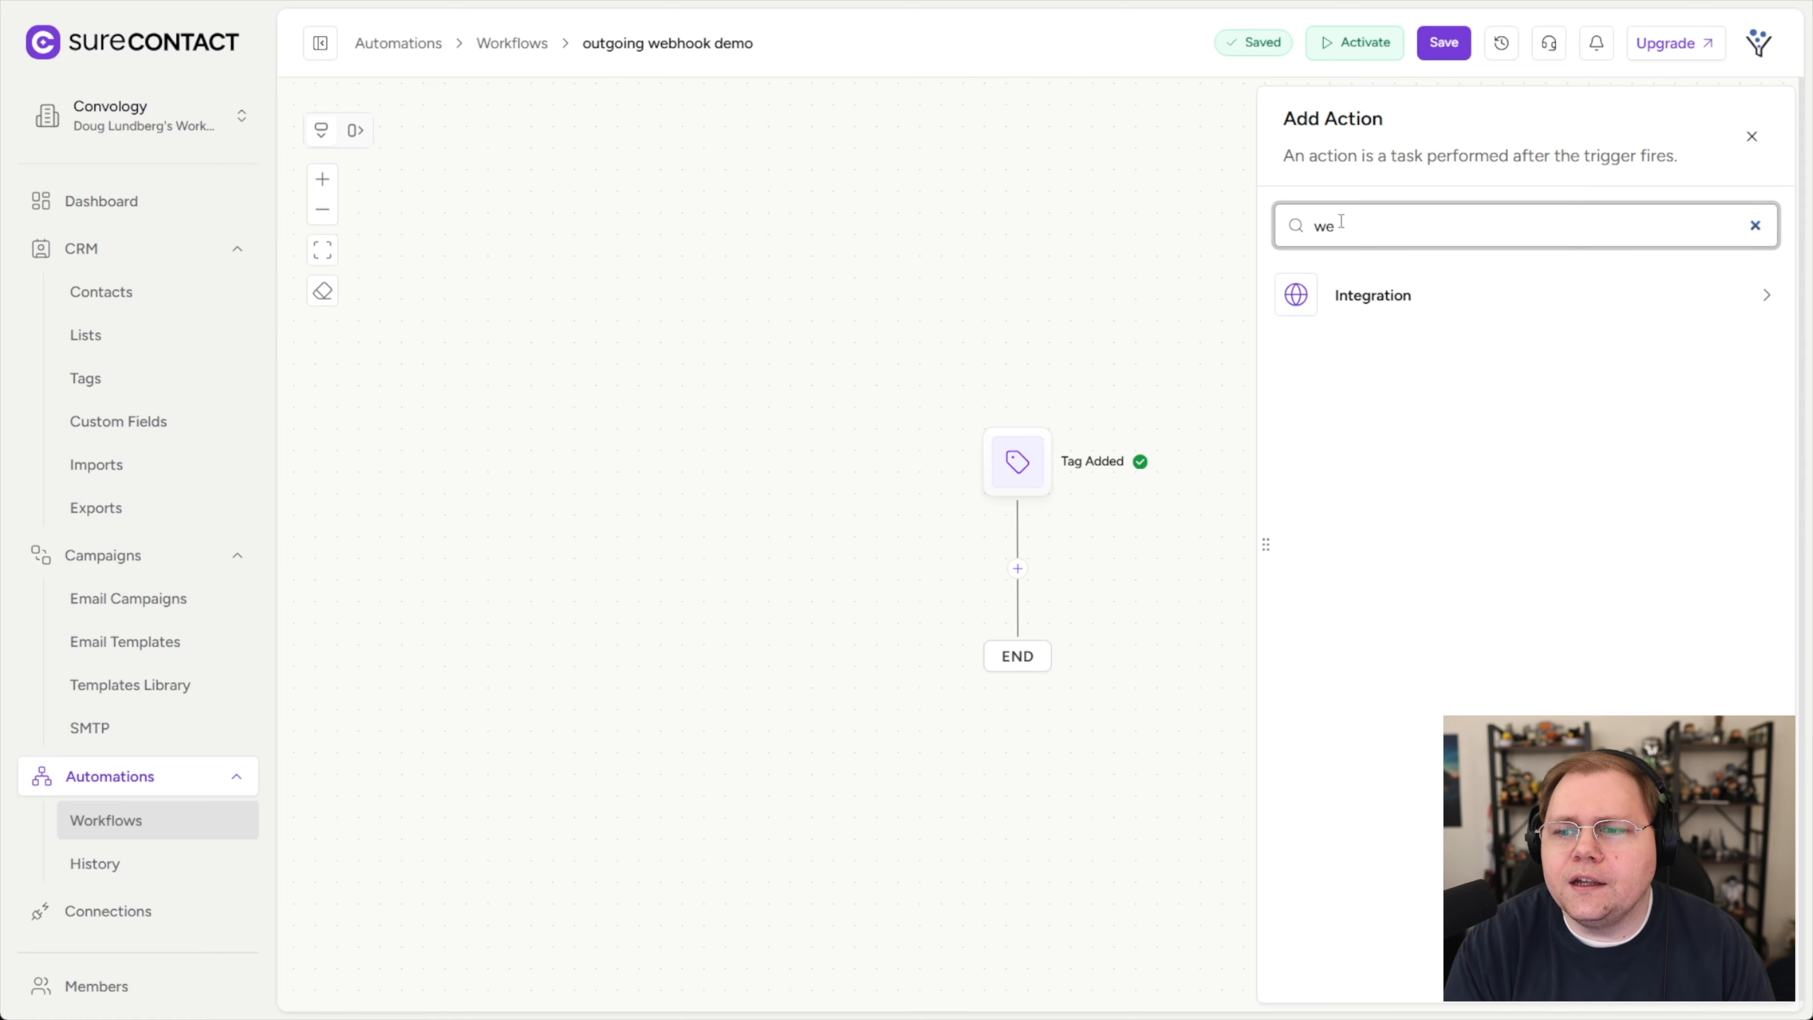
click(1365, 307)
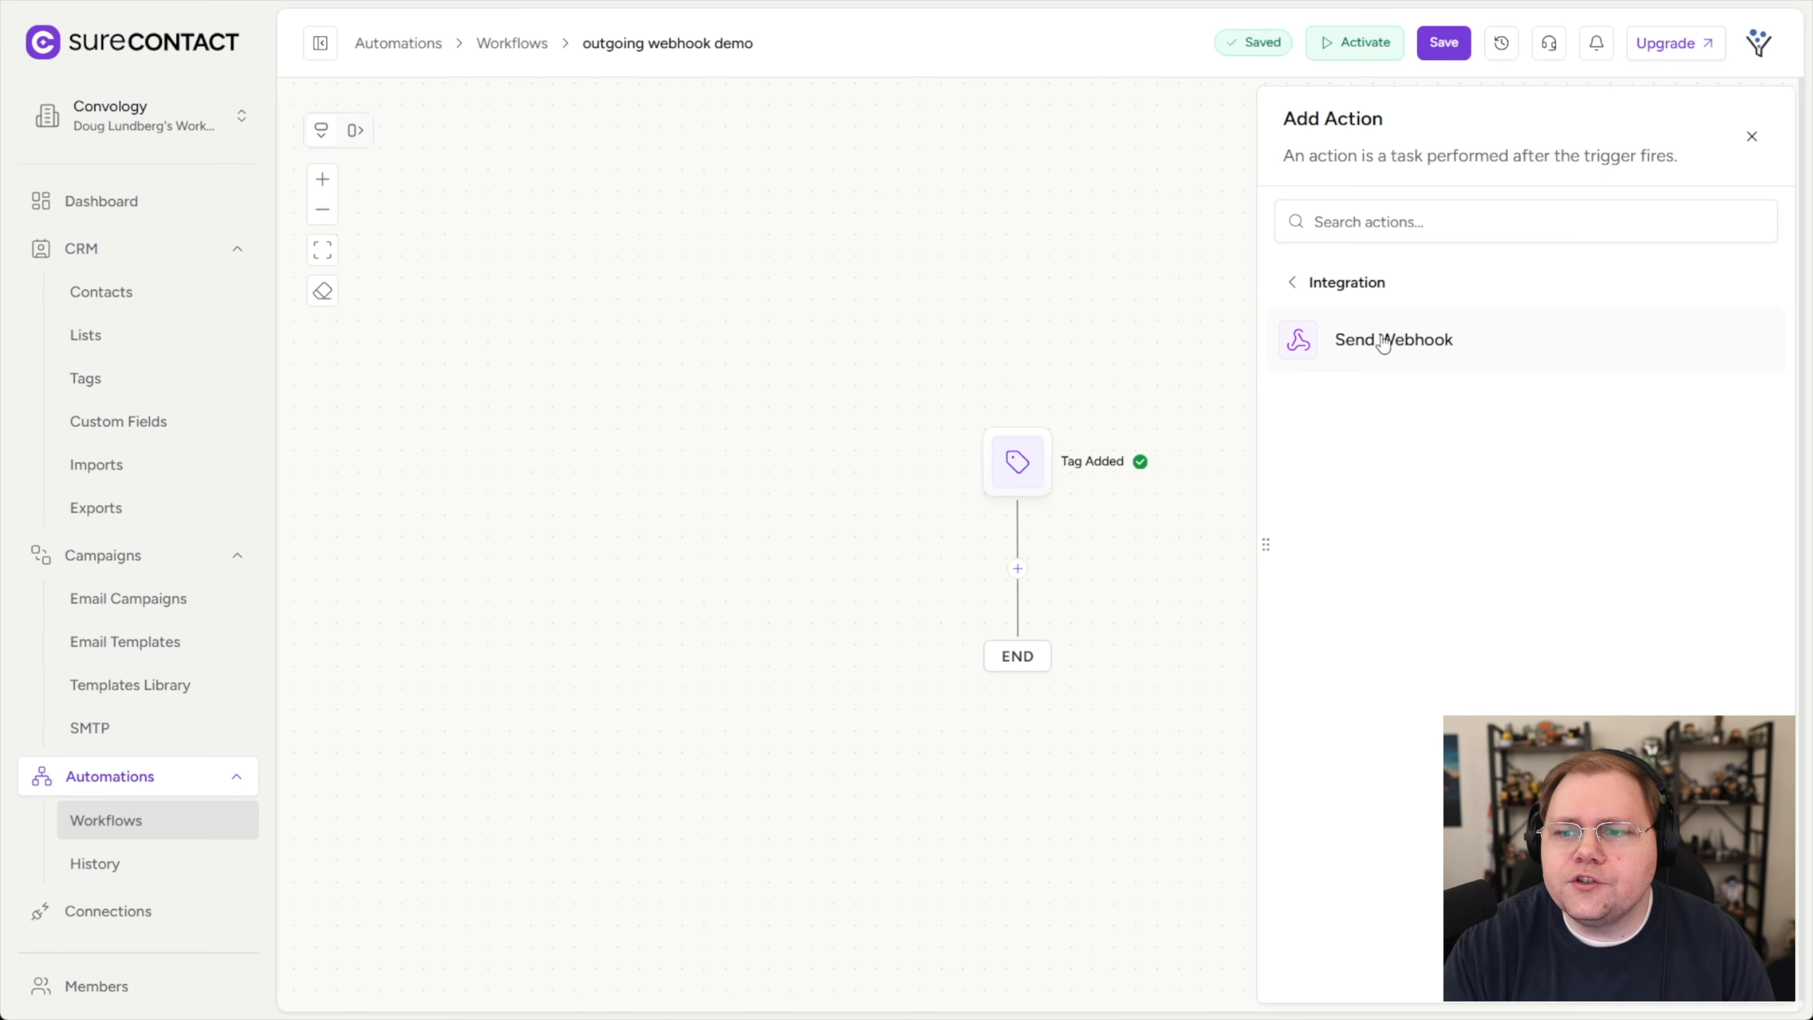
click(1361, 343)
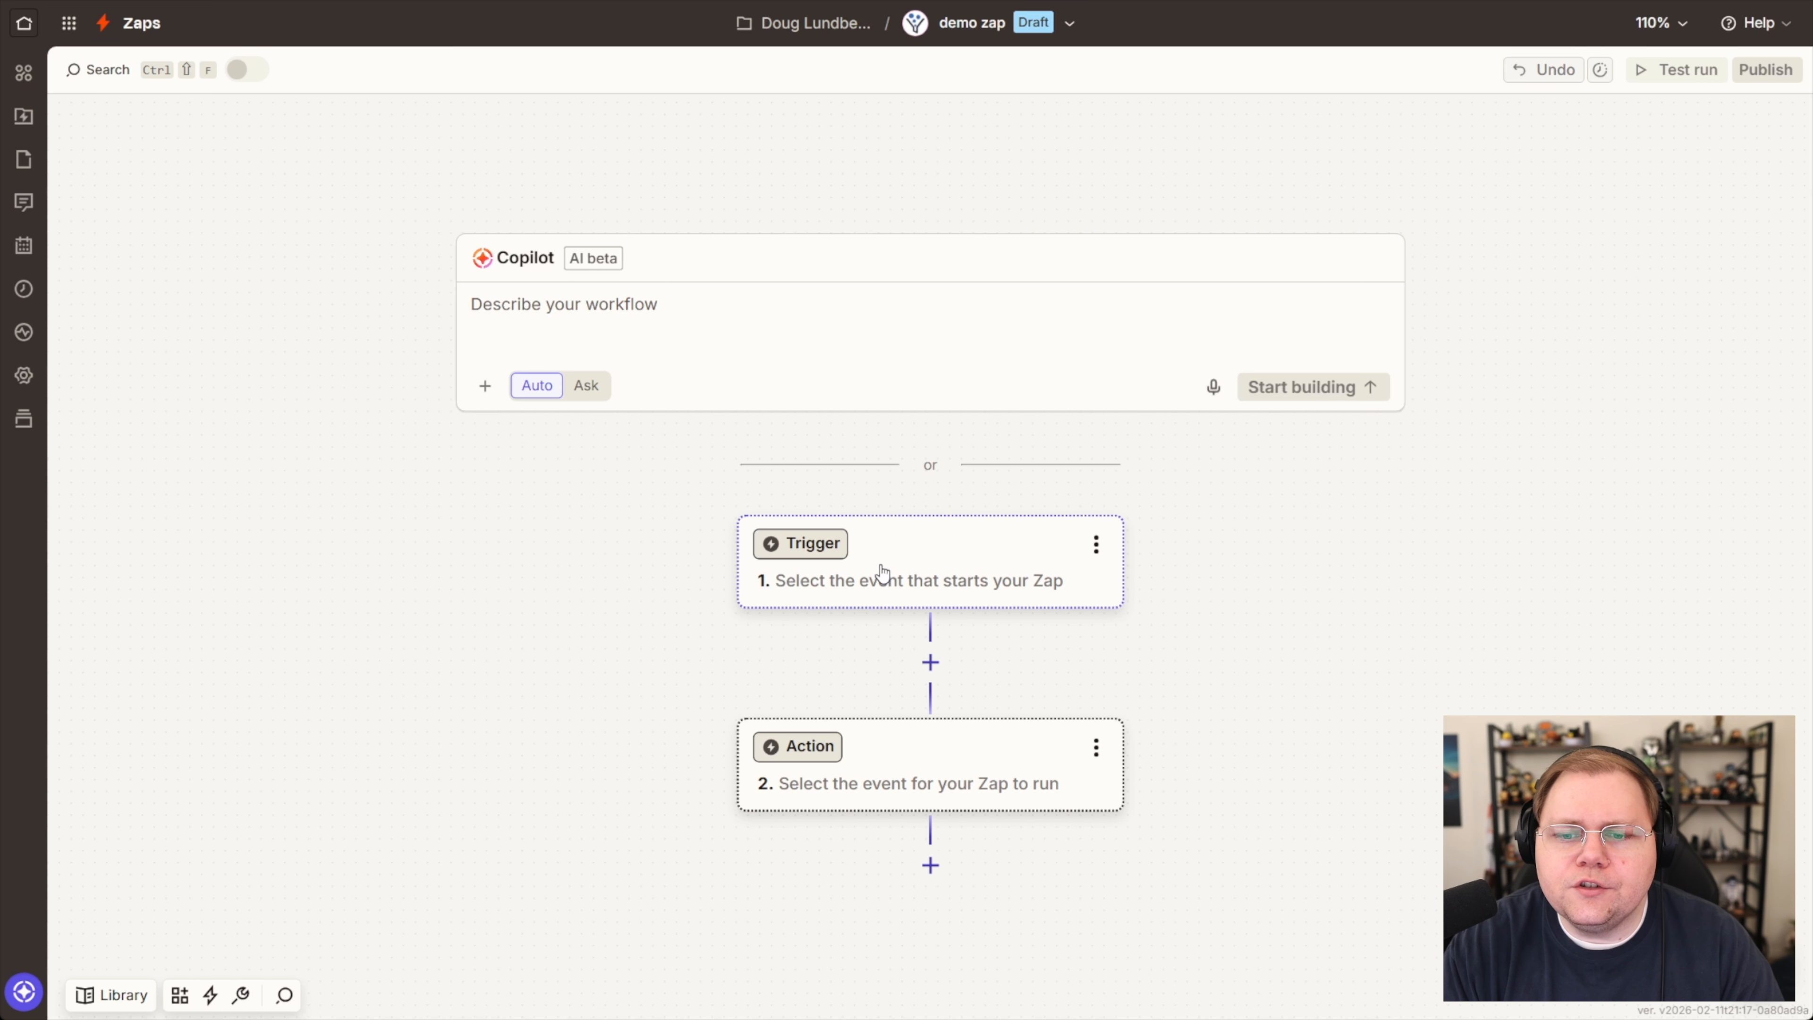
Switch to the demo zap in Zapier, set its trigger to the Webhooks Catch Hook event and copy the generated webhook URL.
click(882, 575)
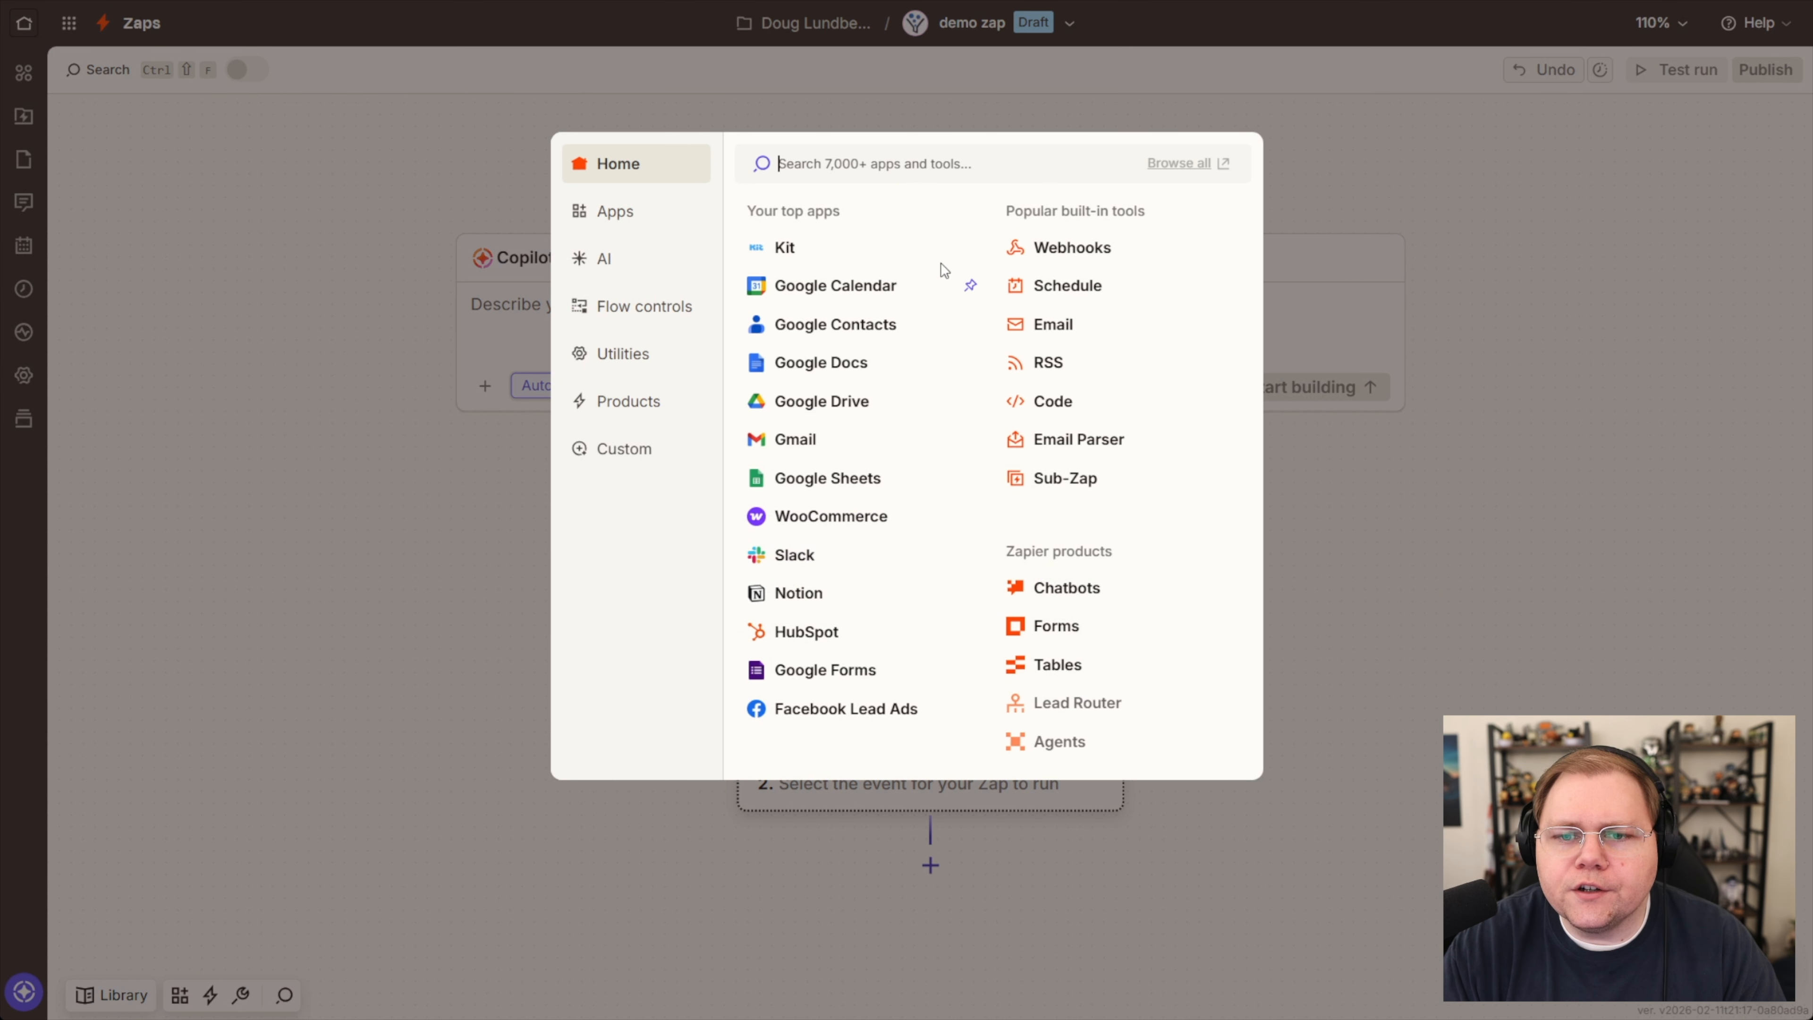
click(1056, 247)
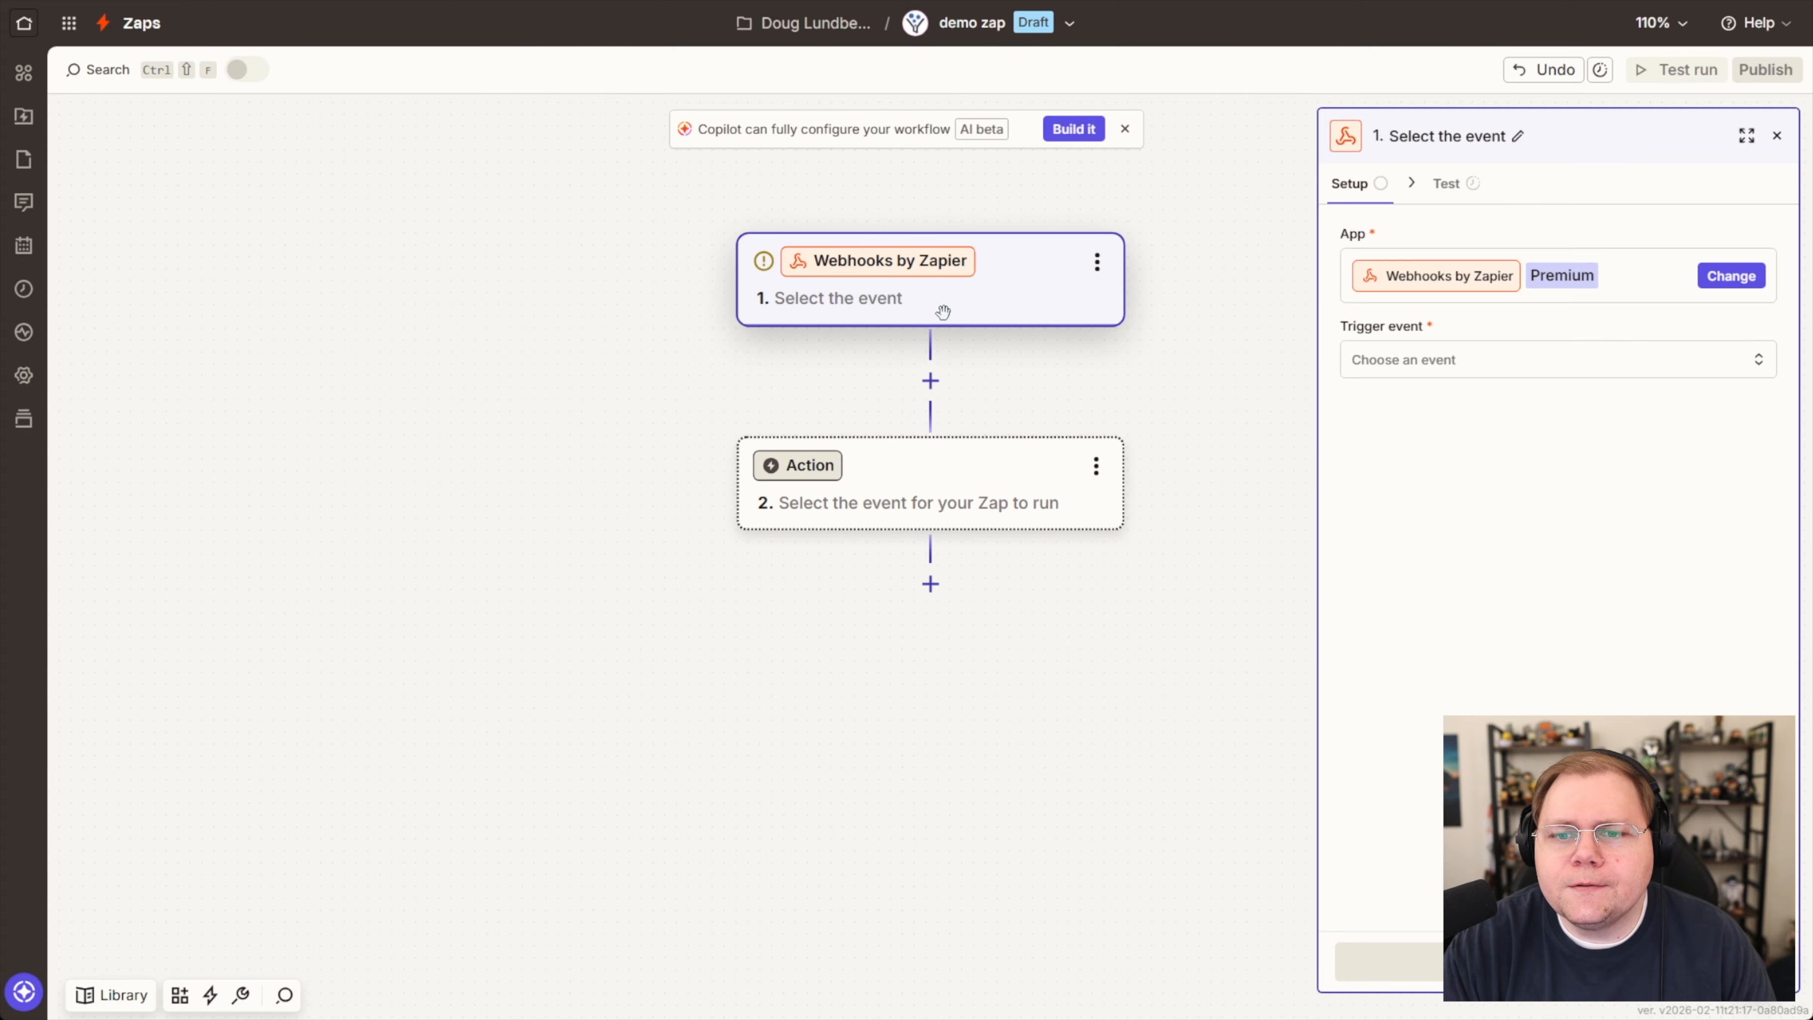
click(1436, 363)
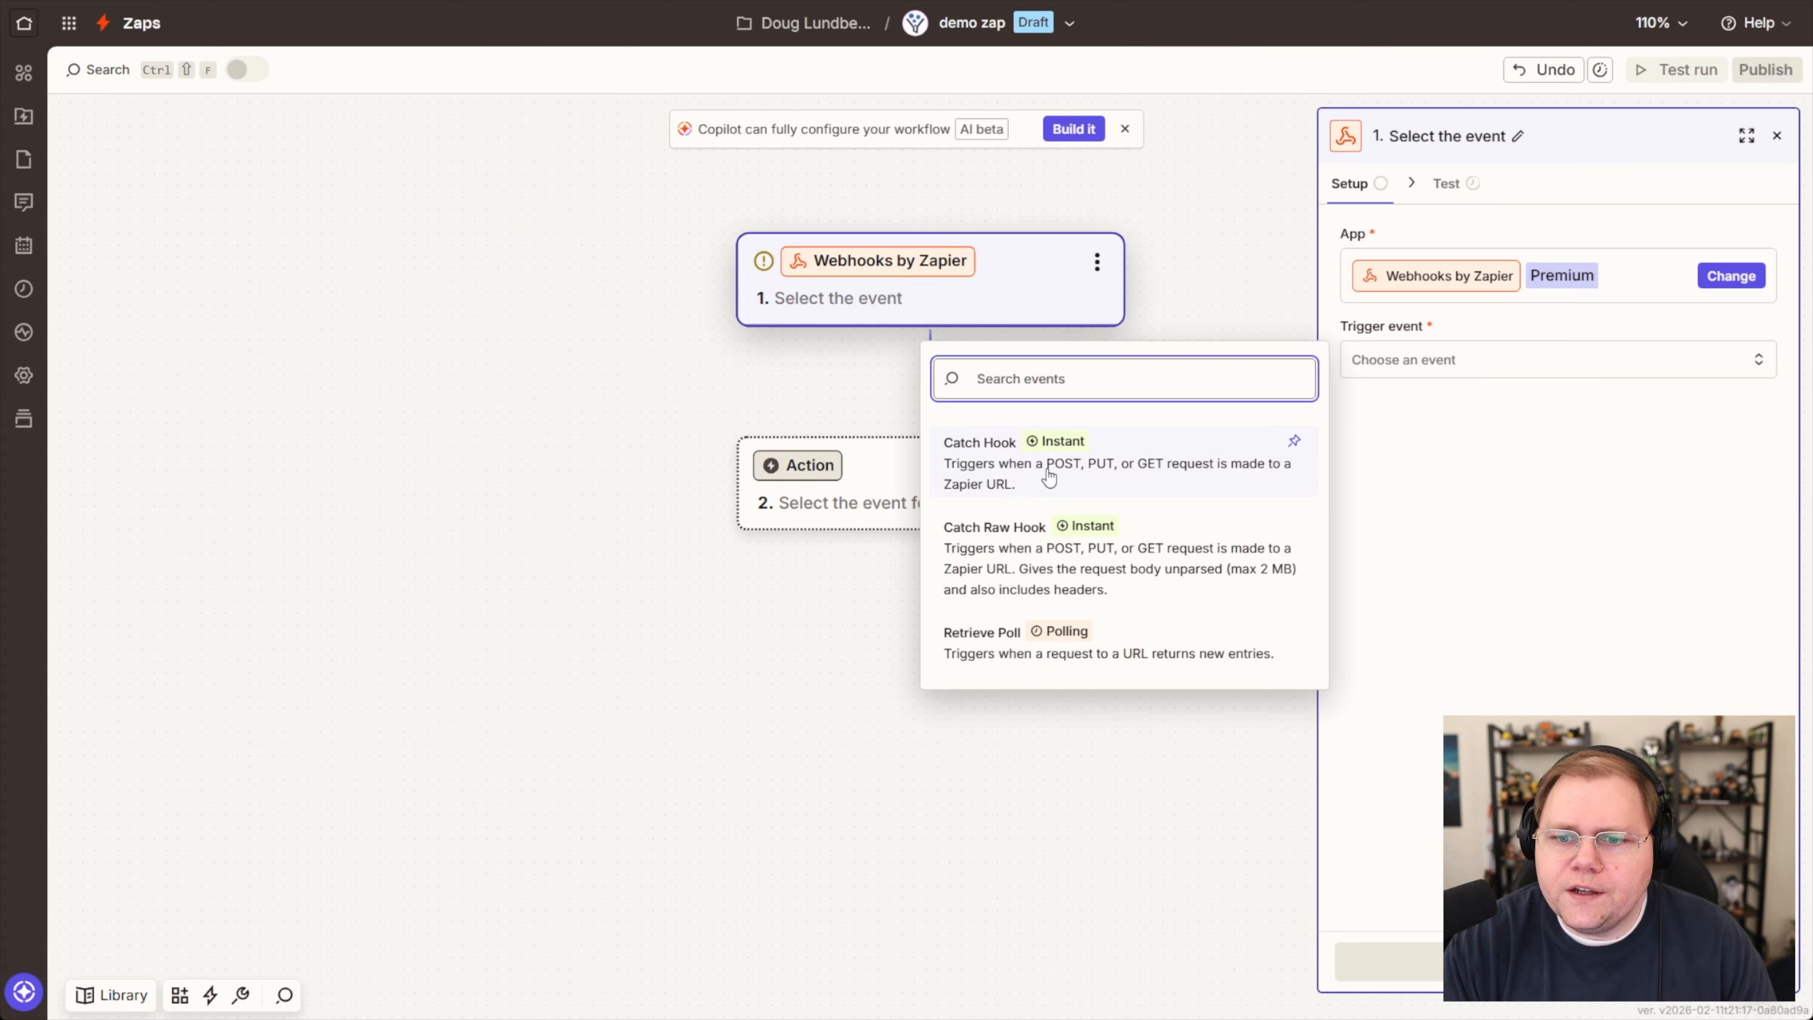
click(997, 464)
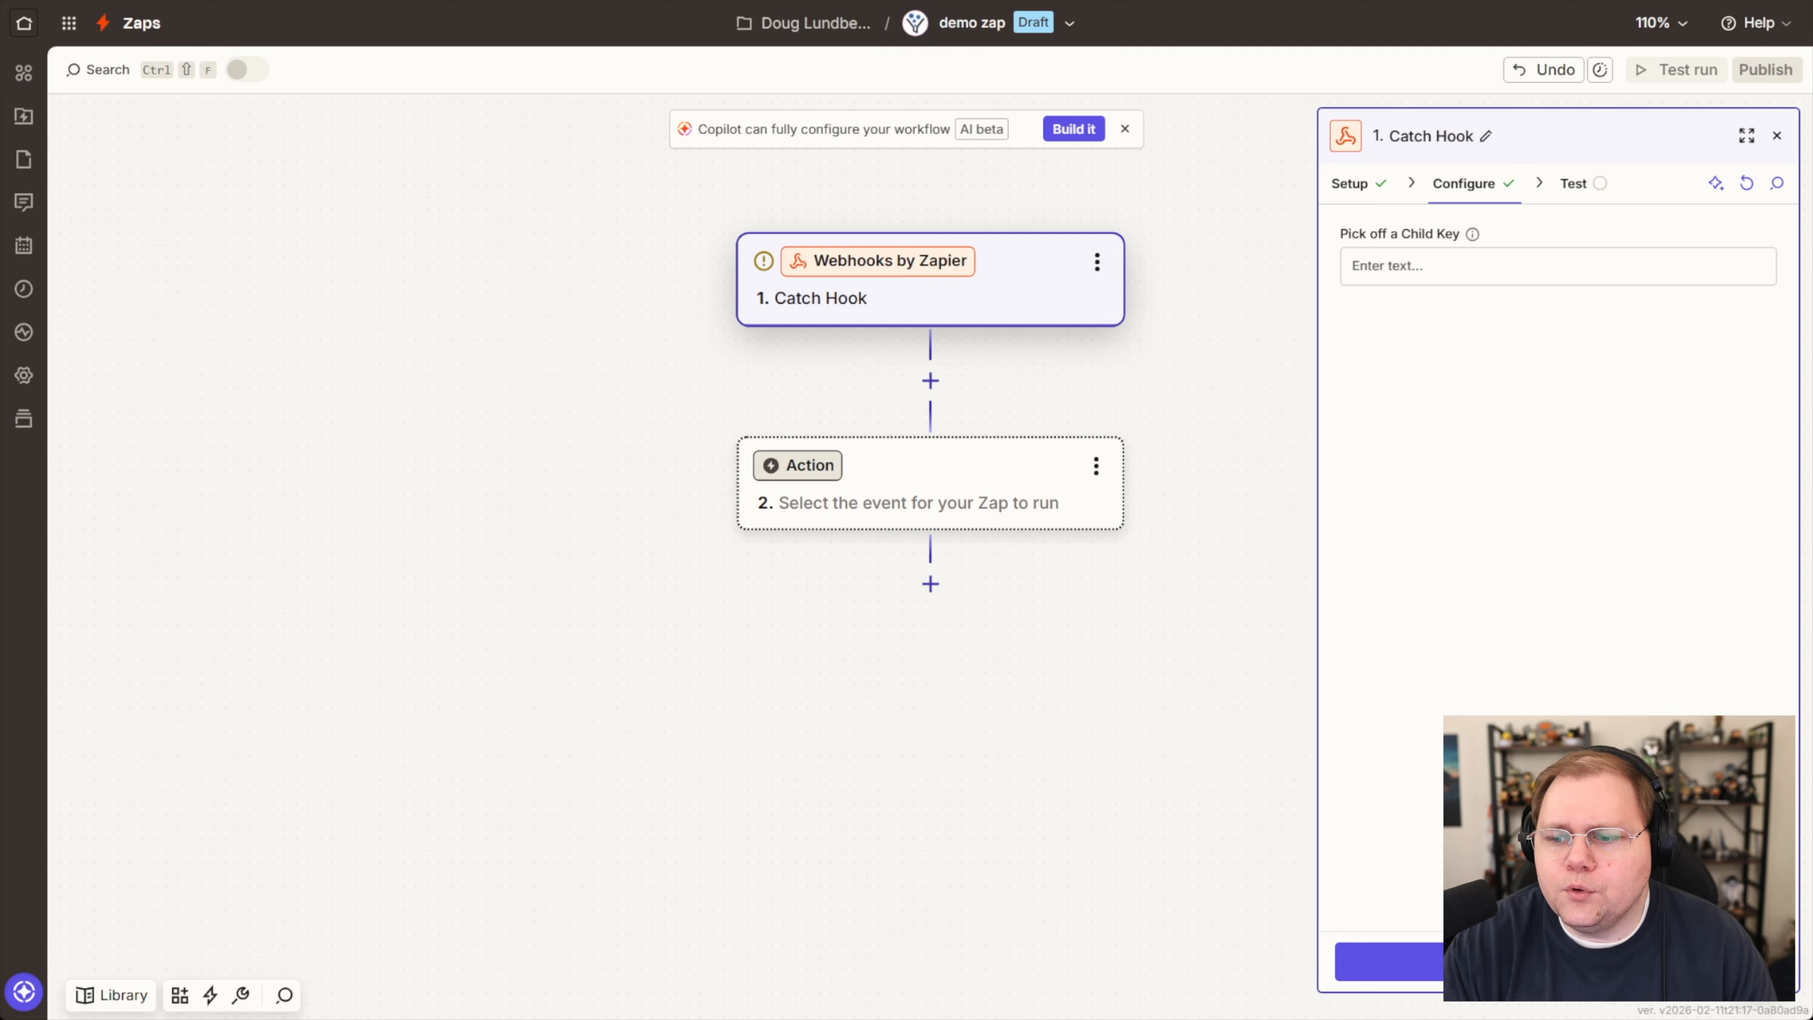
click(1576, 187)
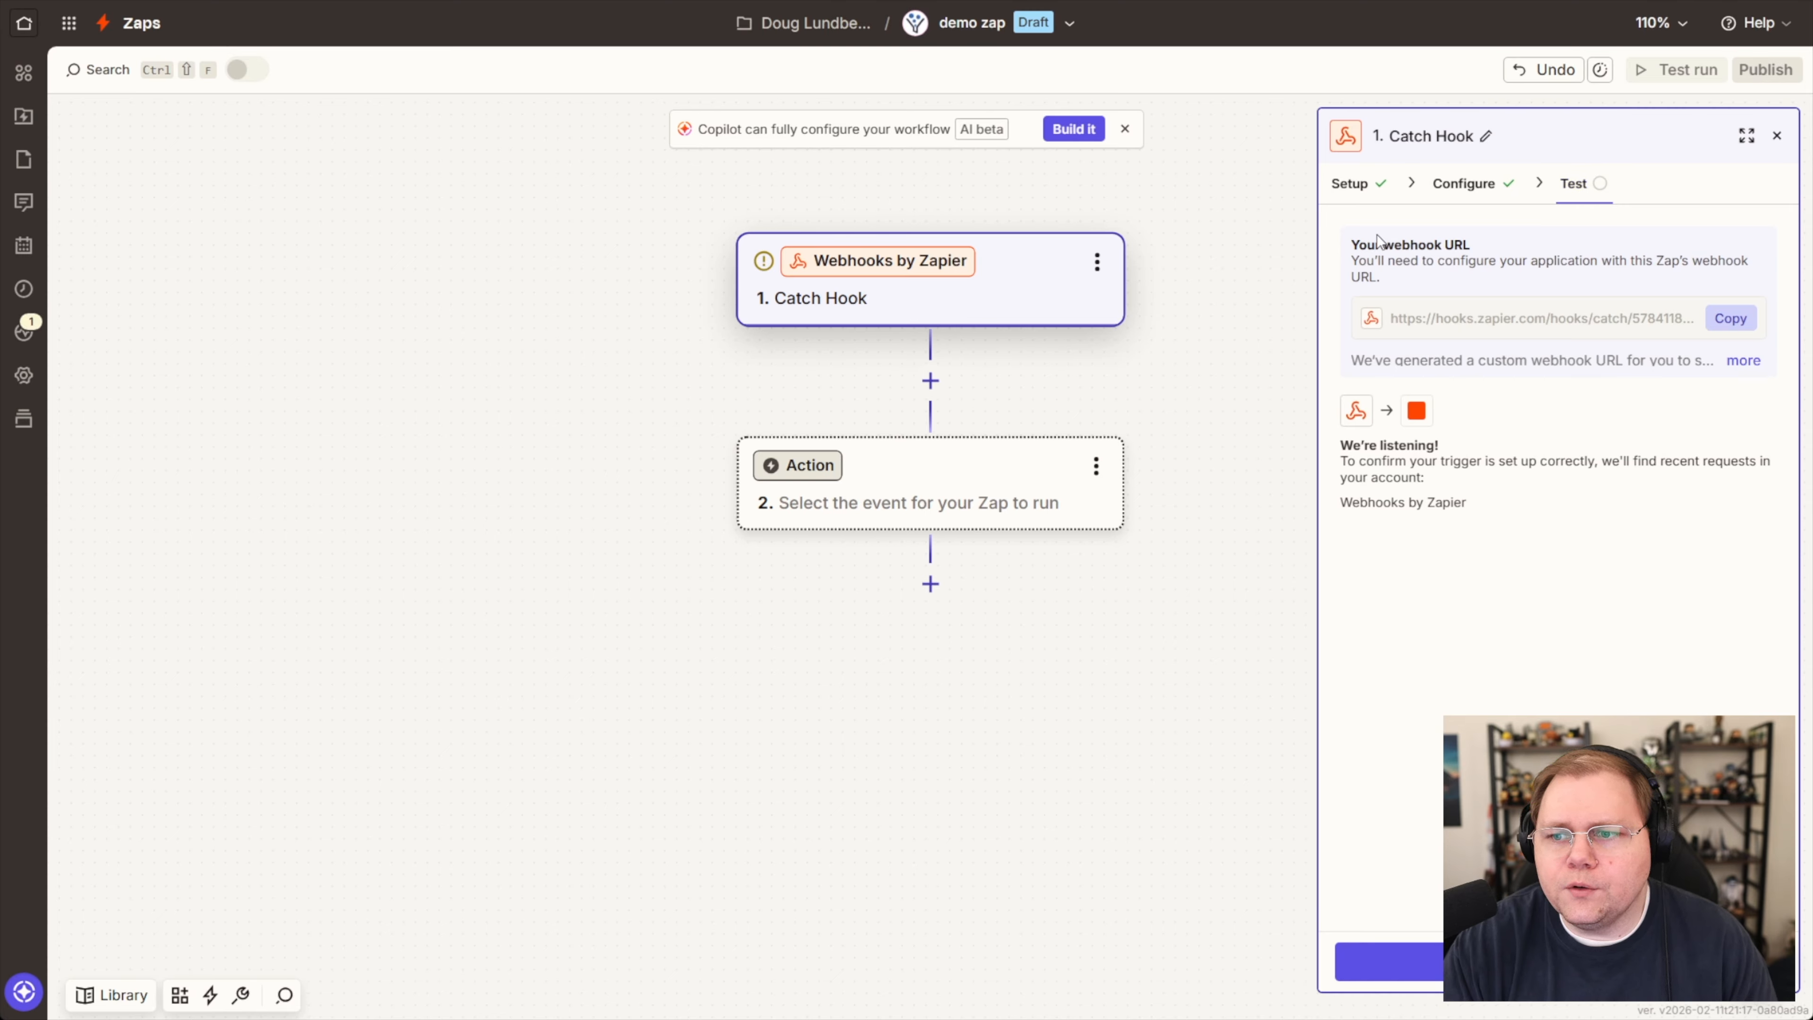
click(1731, 318)
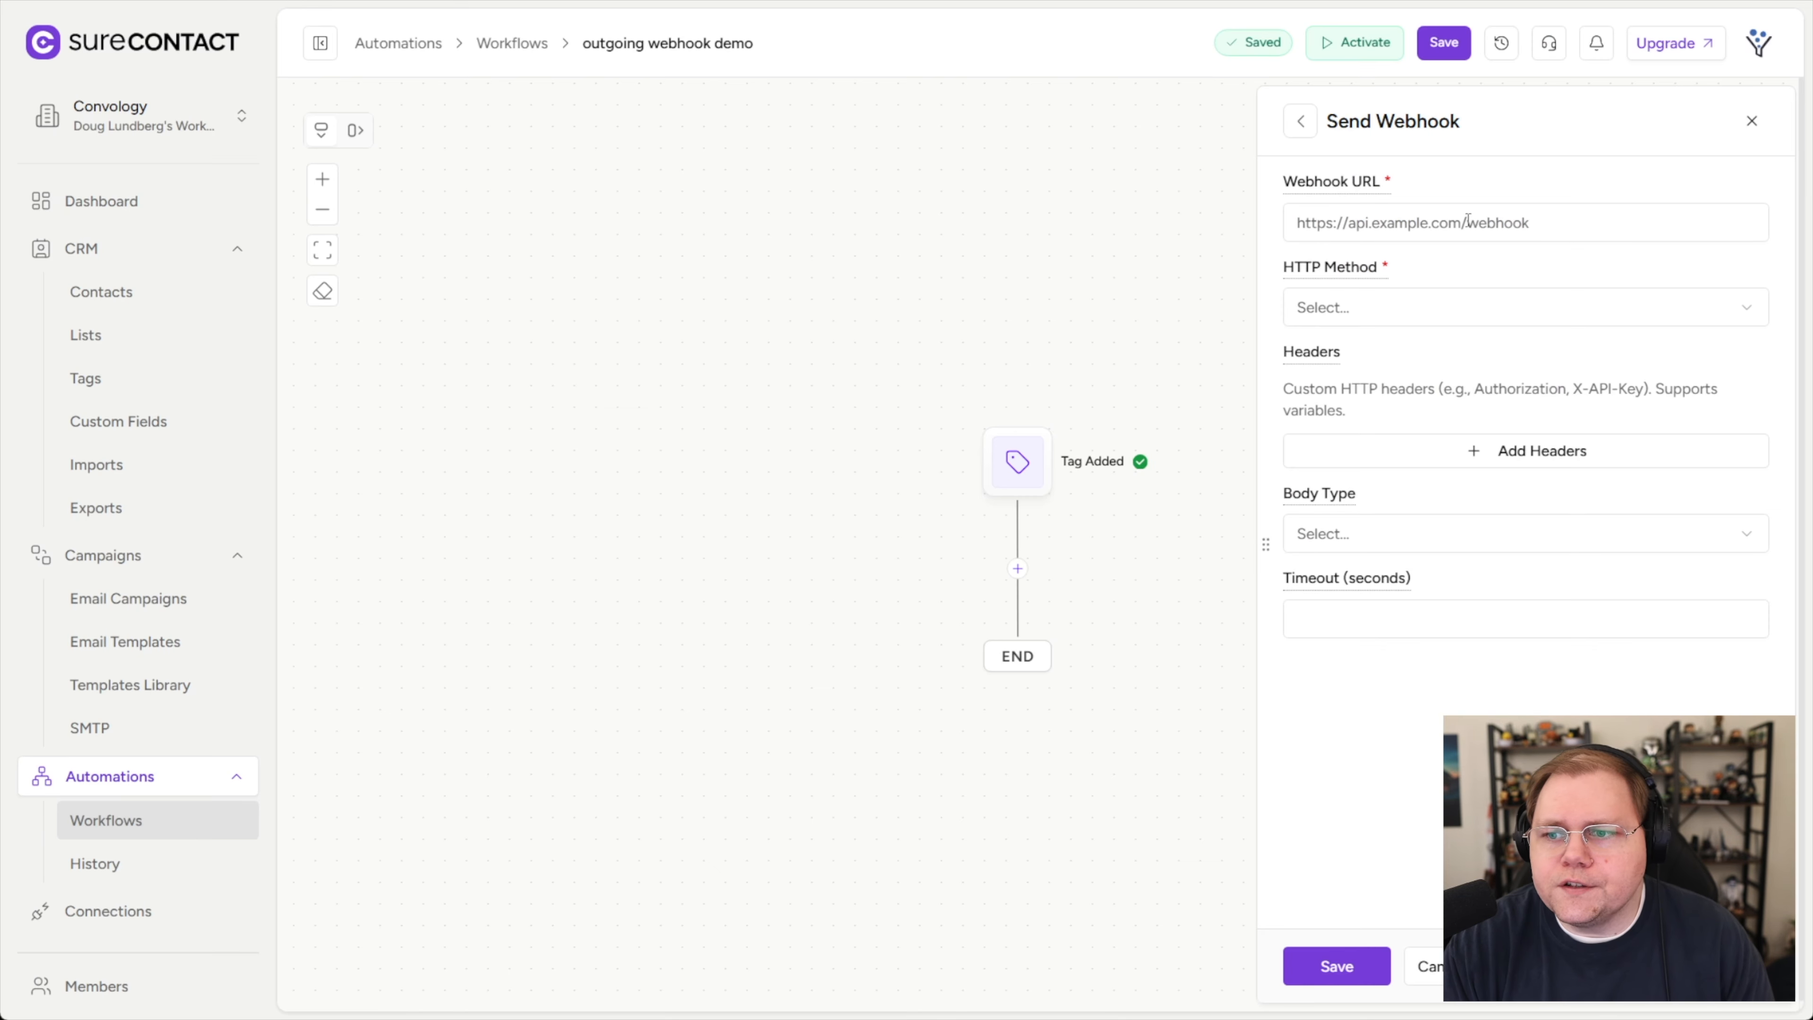
Back in SureContact, paste the Zapier webhook URL into the Send Webhook action, with HTTP method POST and body type JSON (Key-Value Pairs).
click(1469, 220)
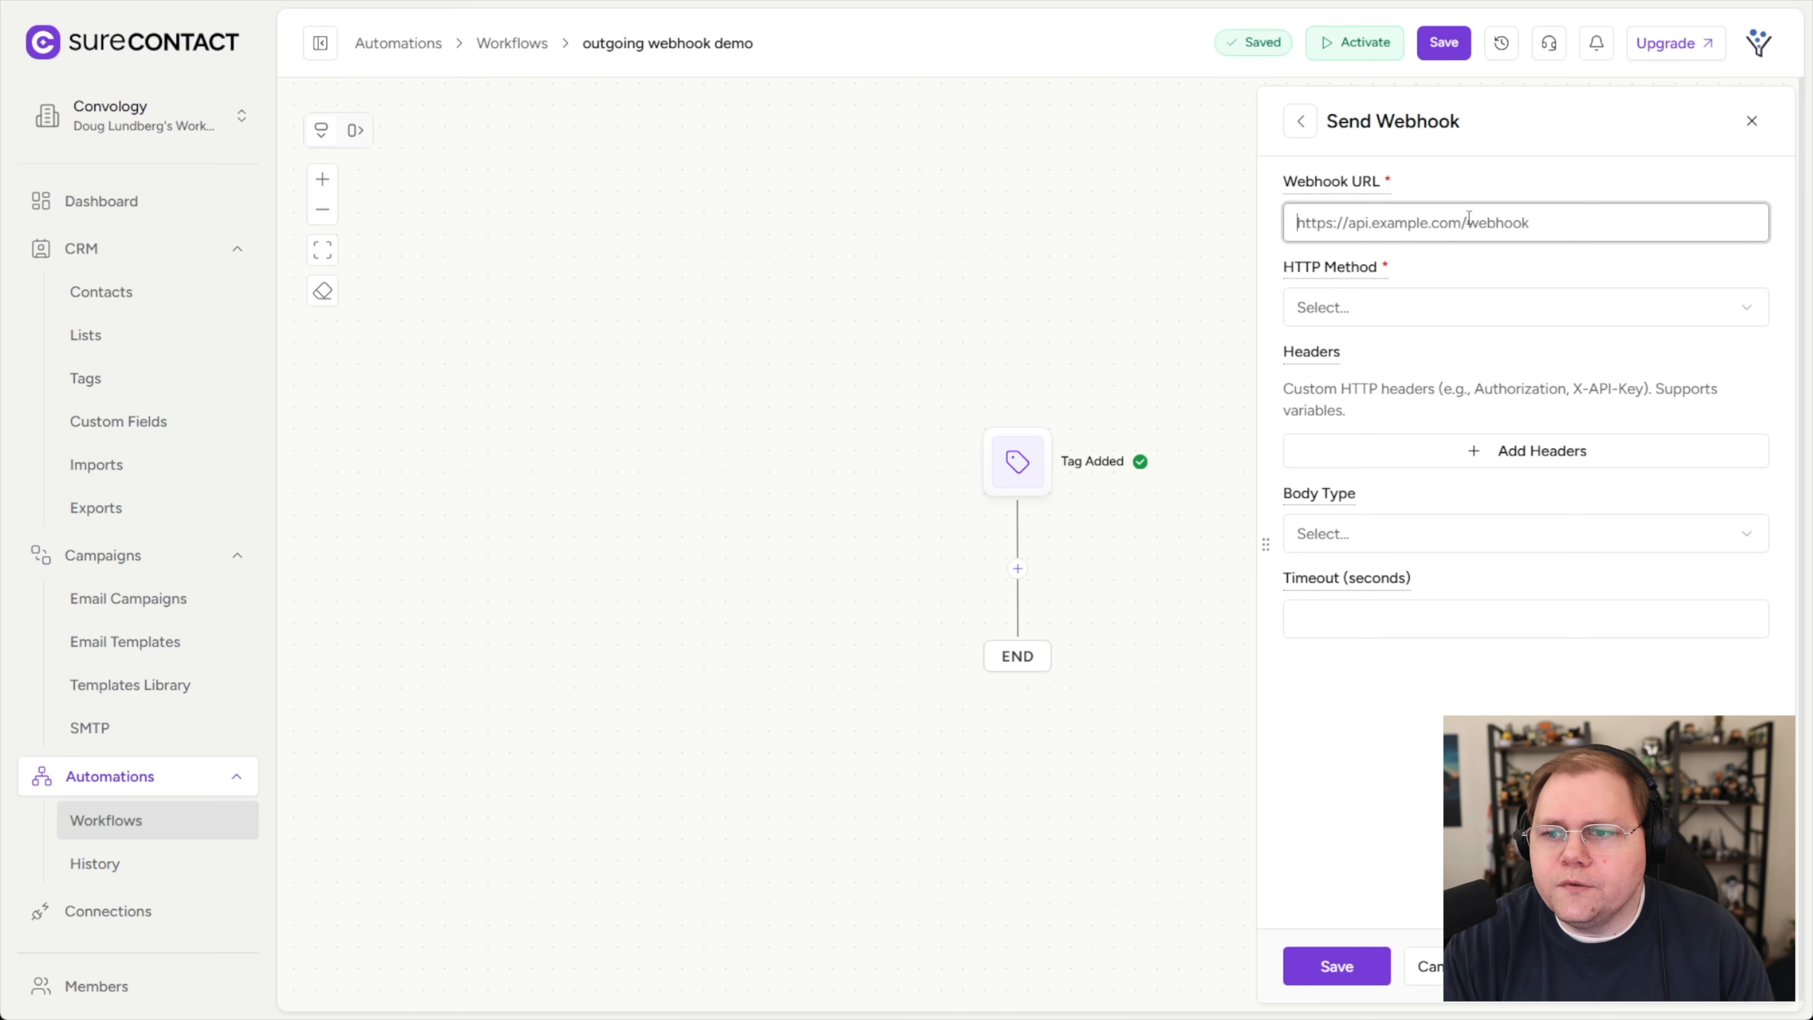
key(ctrl+v)
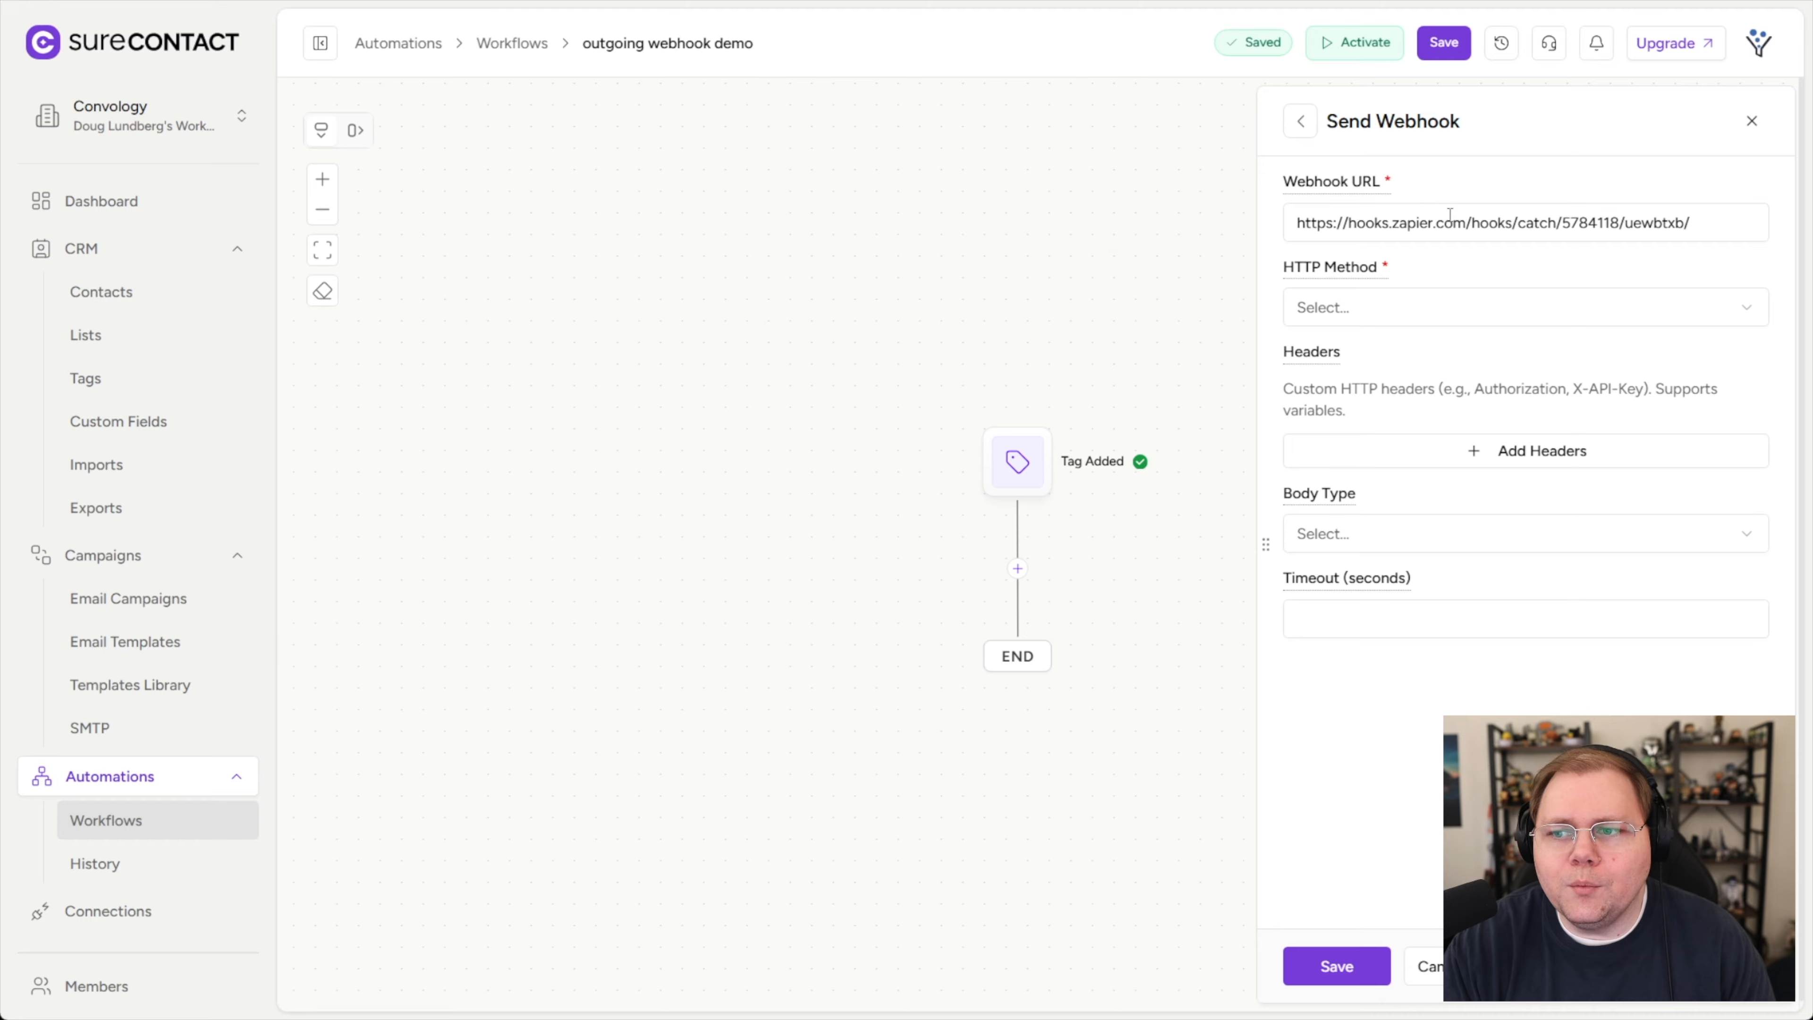
click(1316, 313)
click(1328, 395)
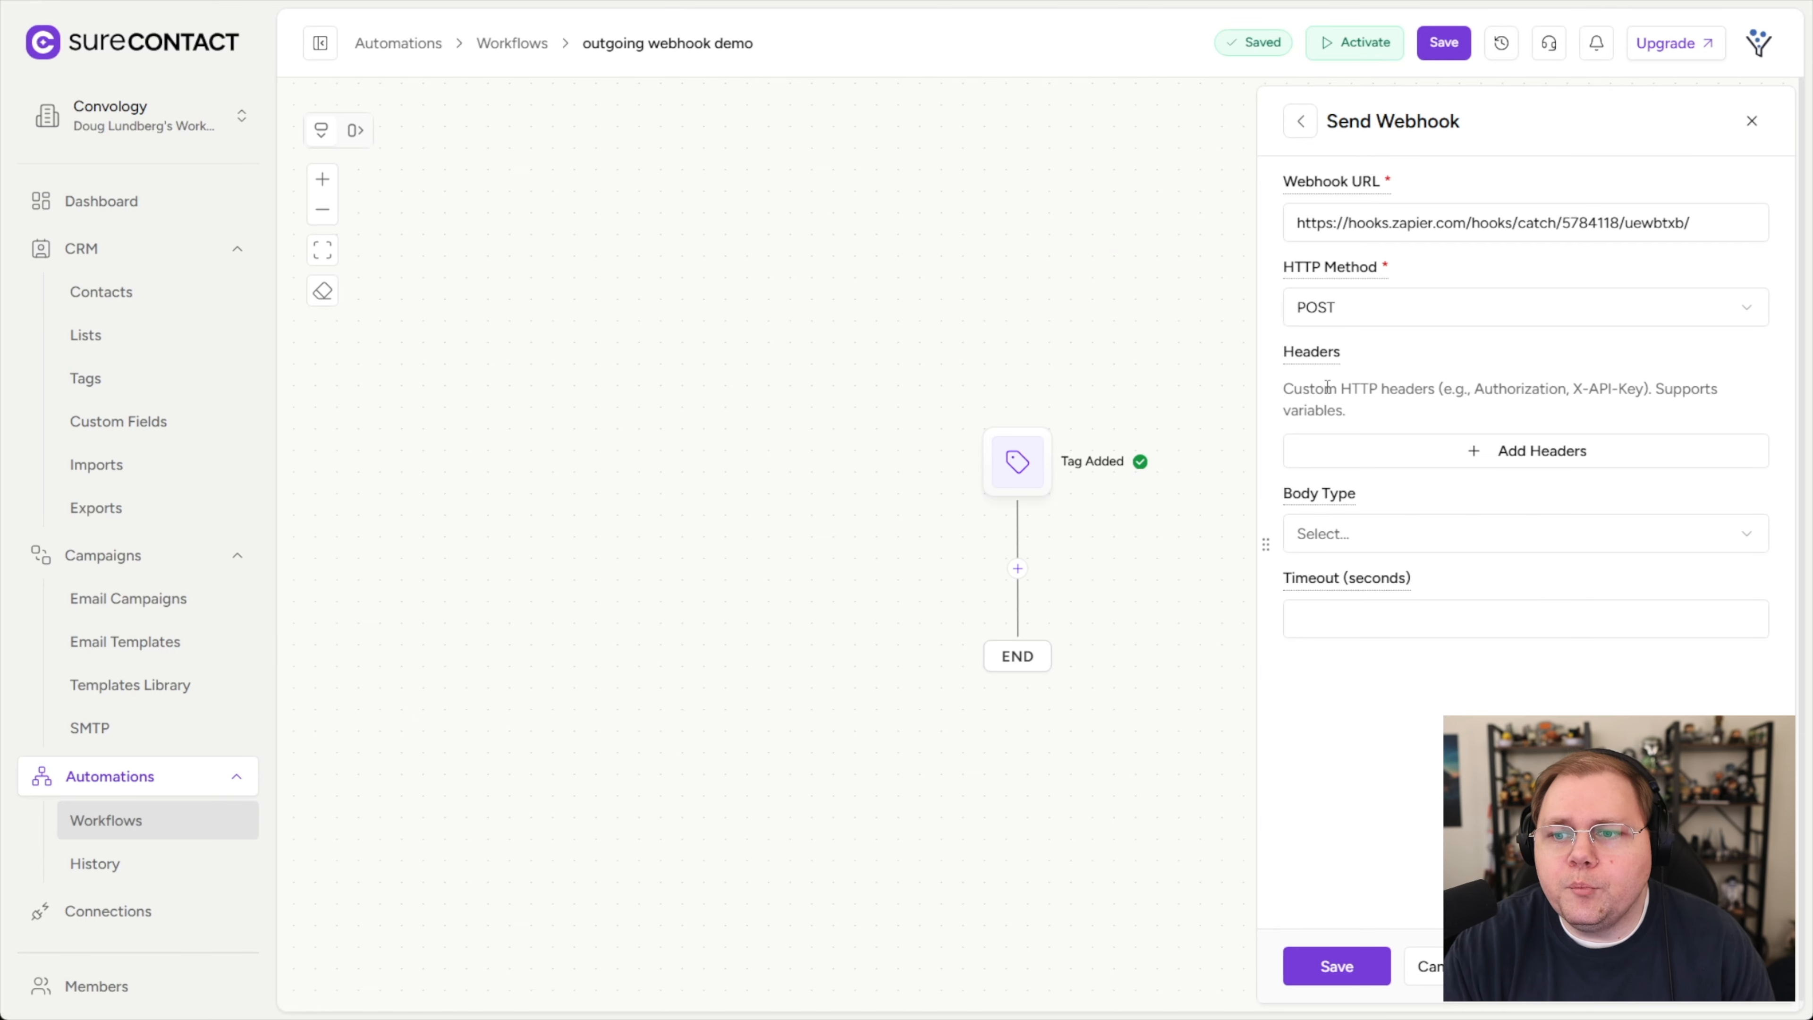
click(1495, 534)
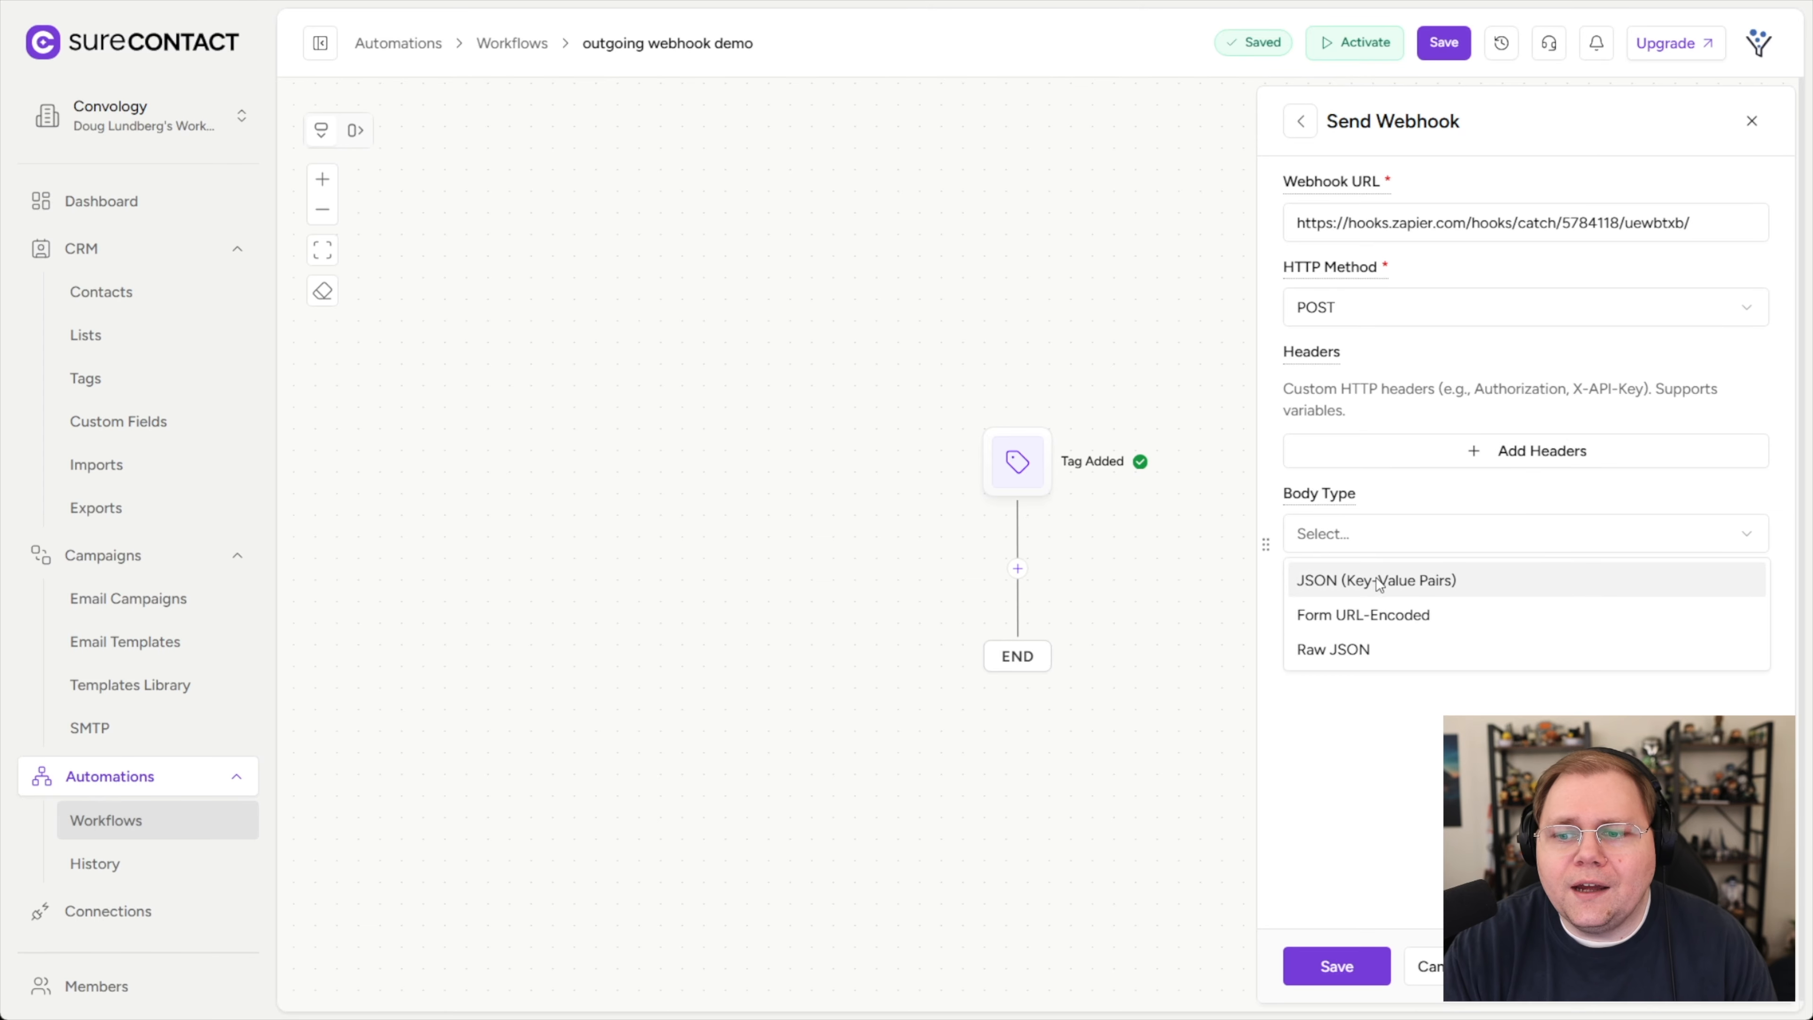
click(1381, 580)
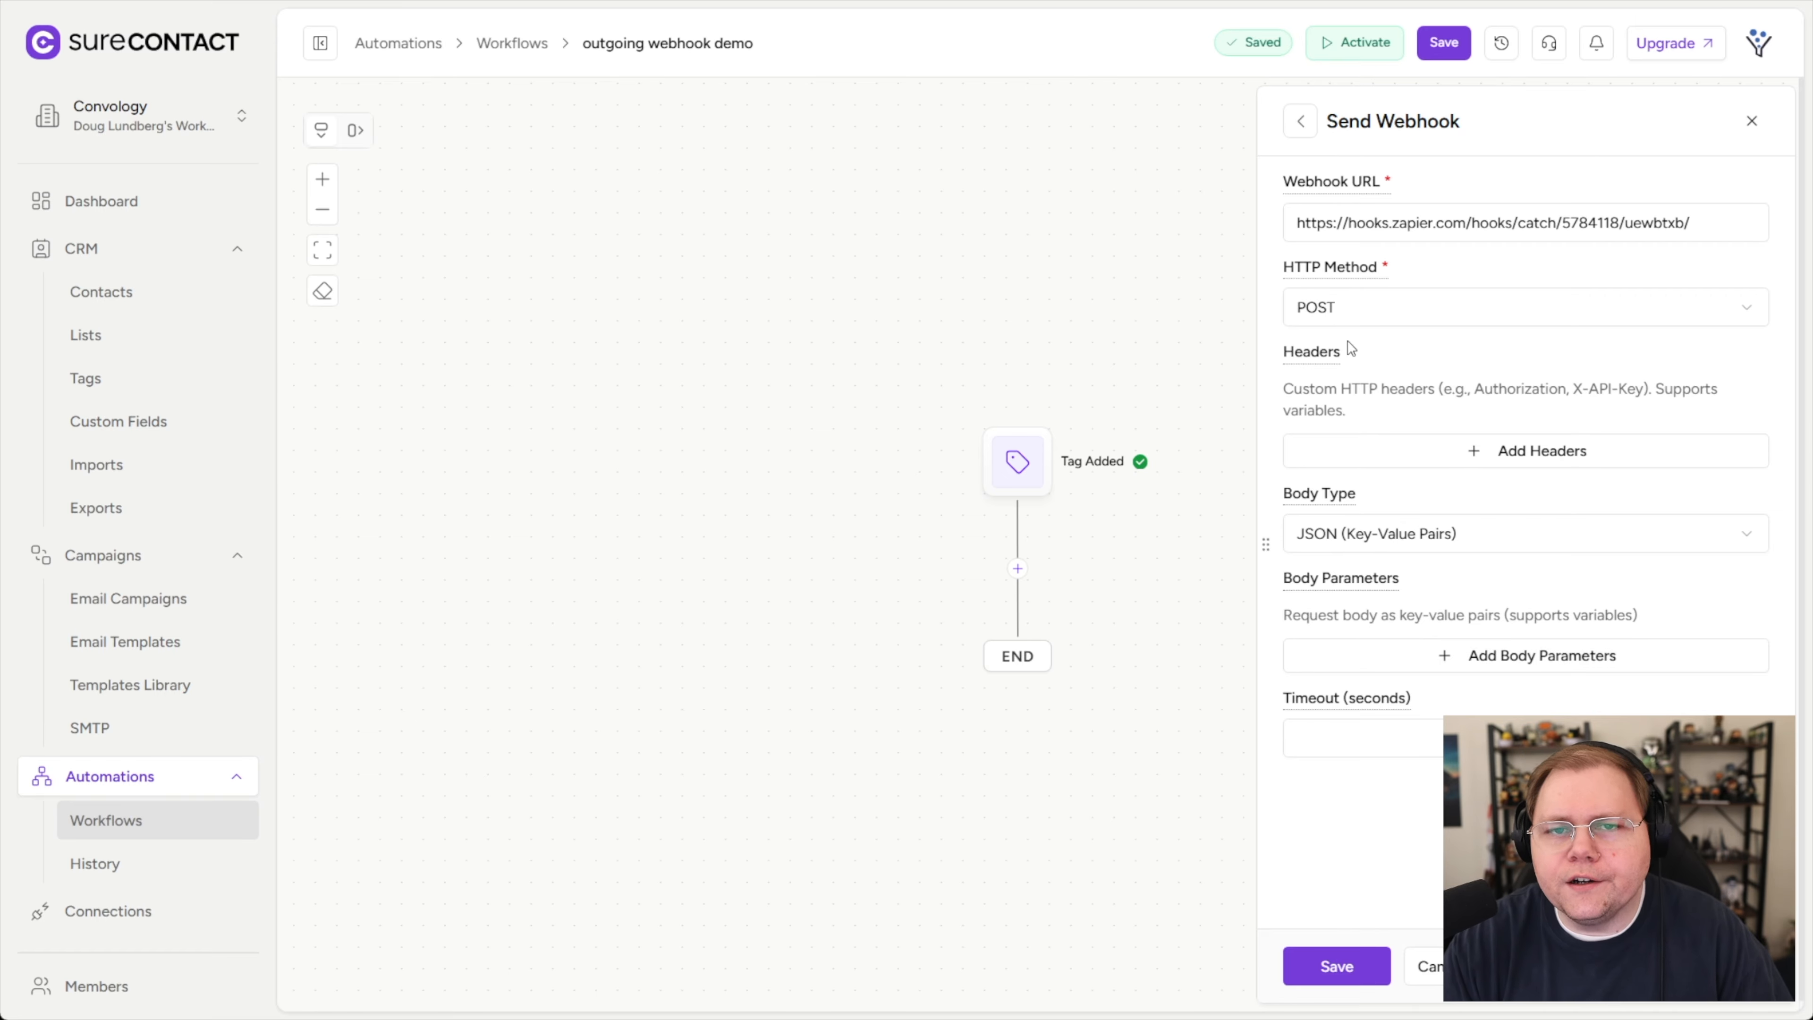
Add a body parameter with the key email and the contact's email address variable {{contact.email}} as its value.
click(1453, 657)
click(1324, 656)
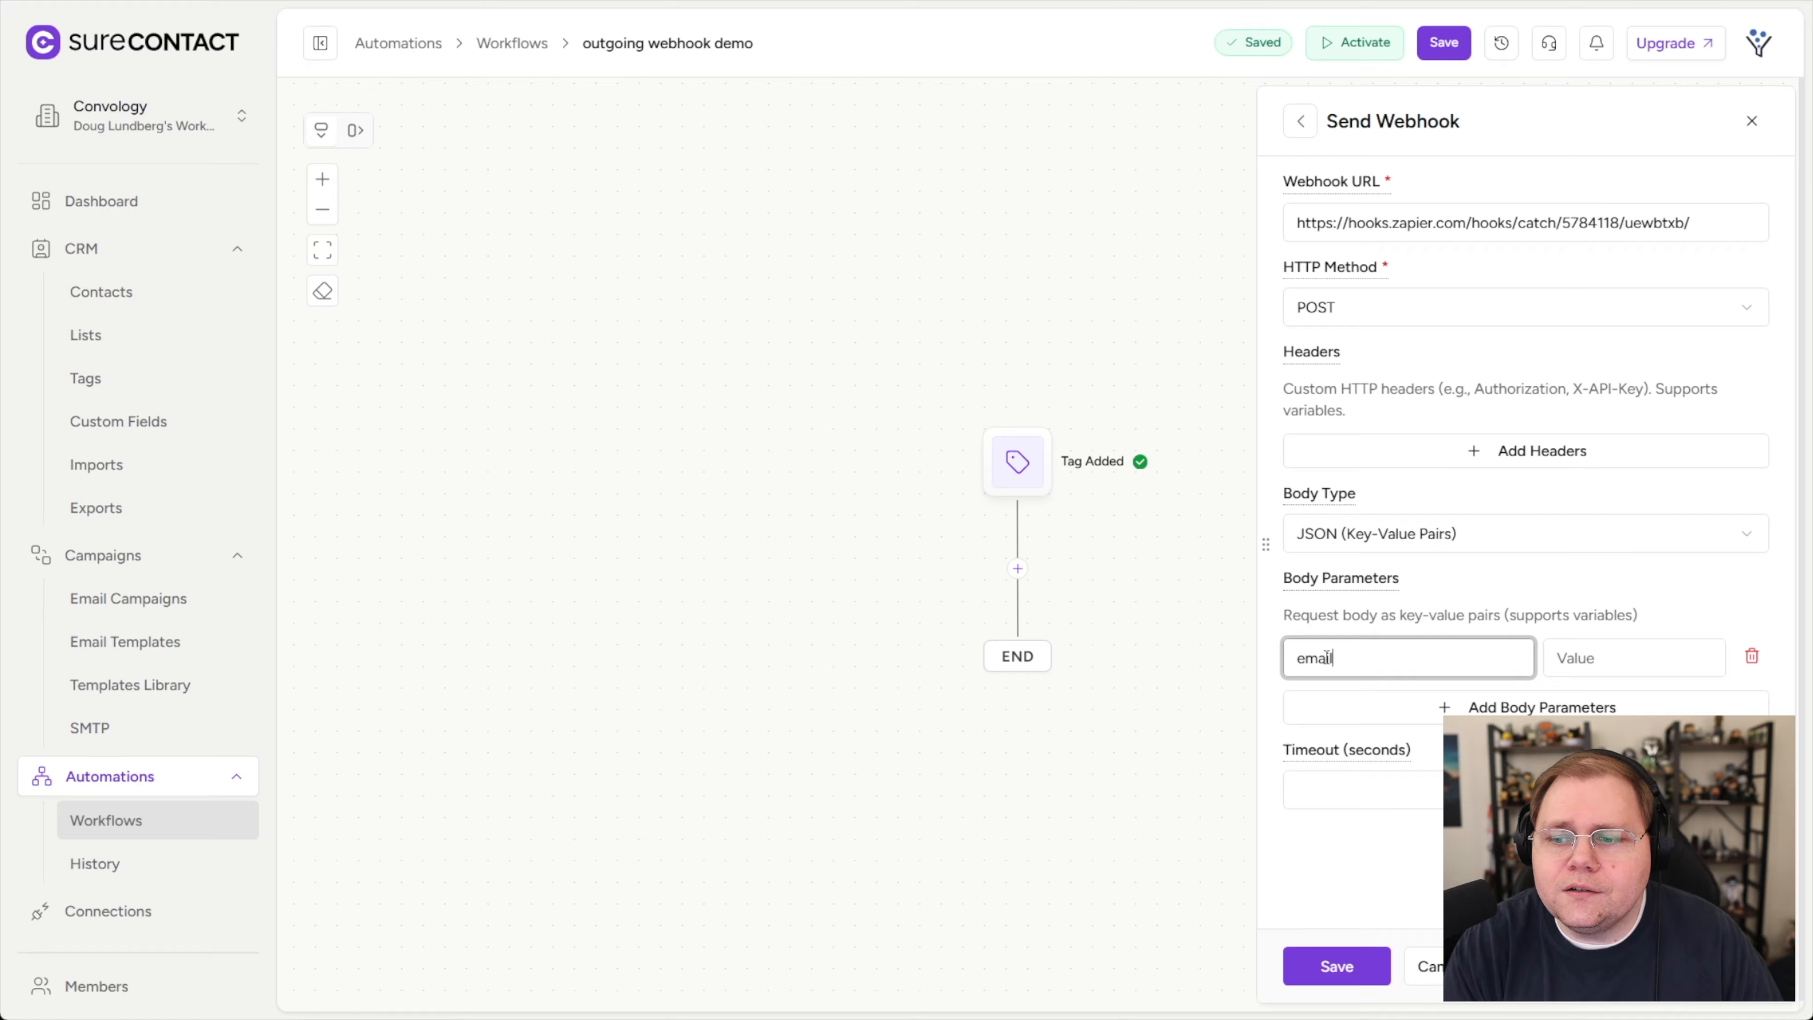
click(1600, 657)
text(@)
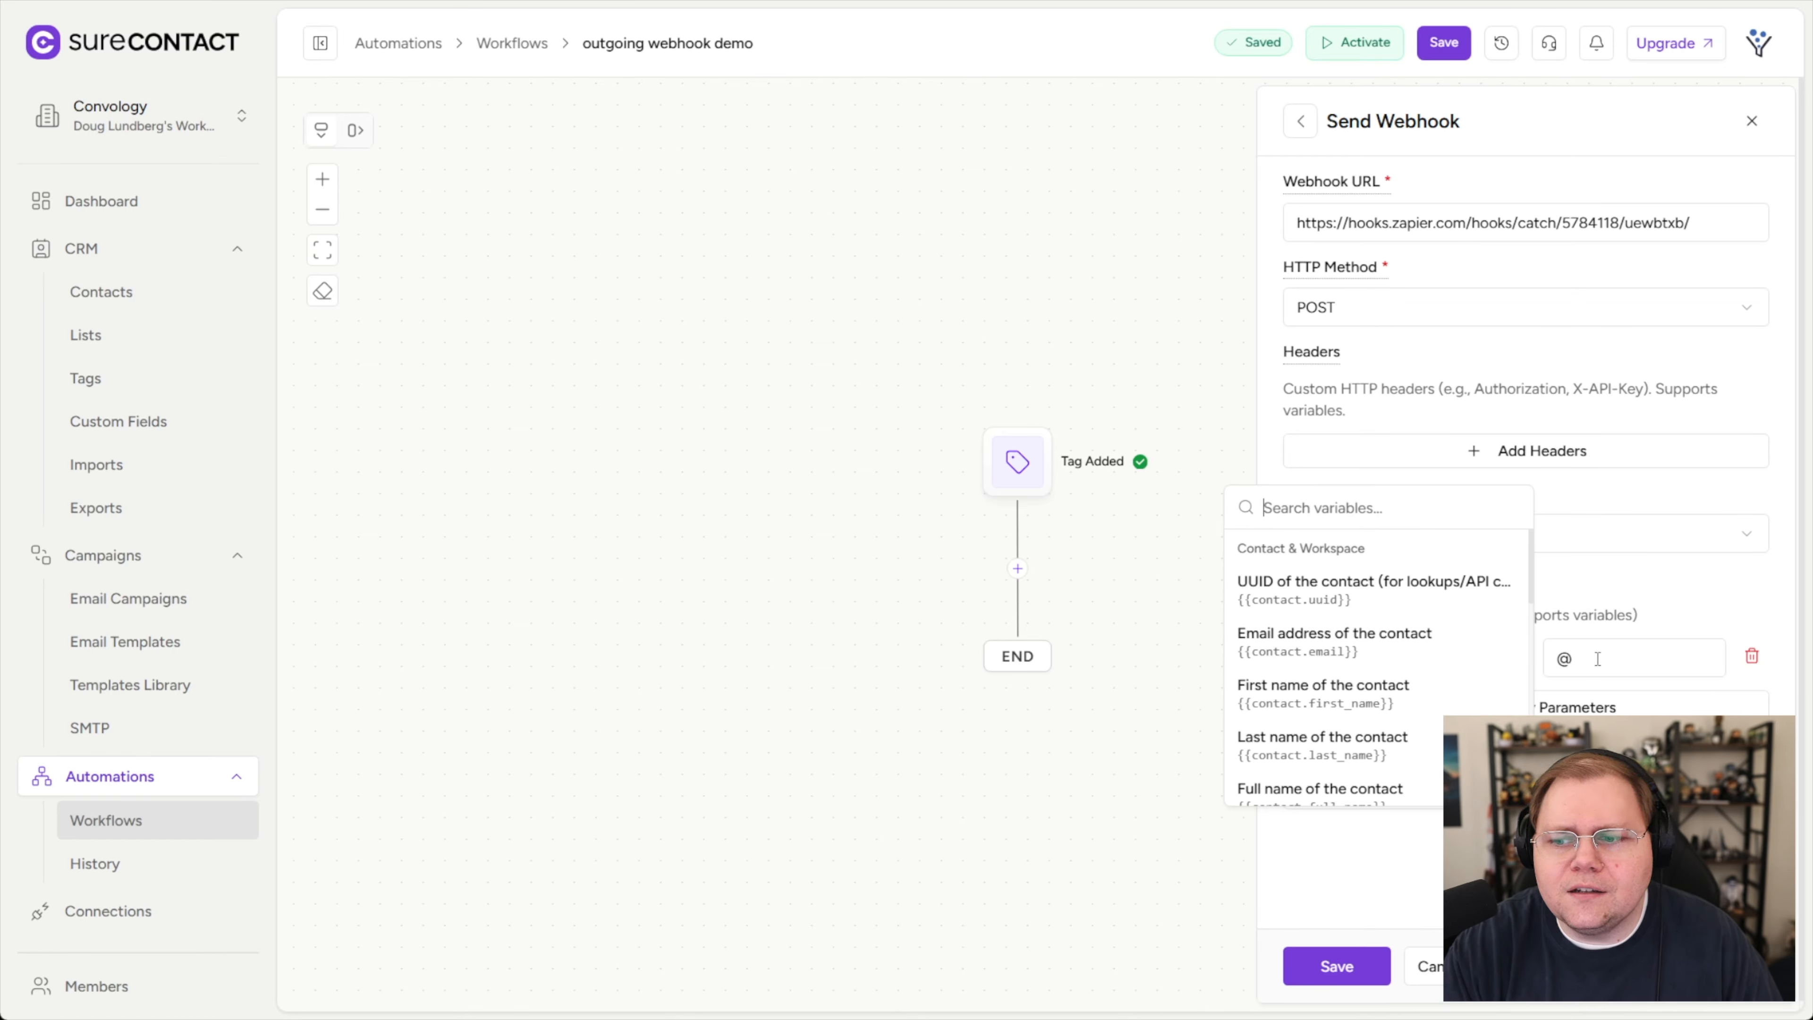
key(Escape)
key(BackSpace)
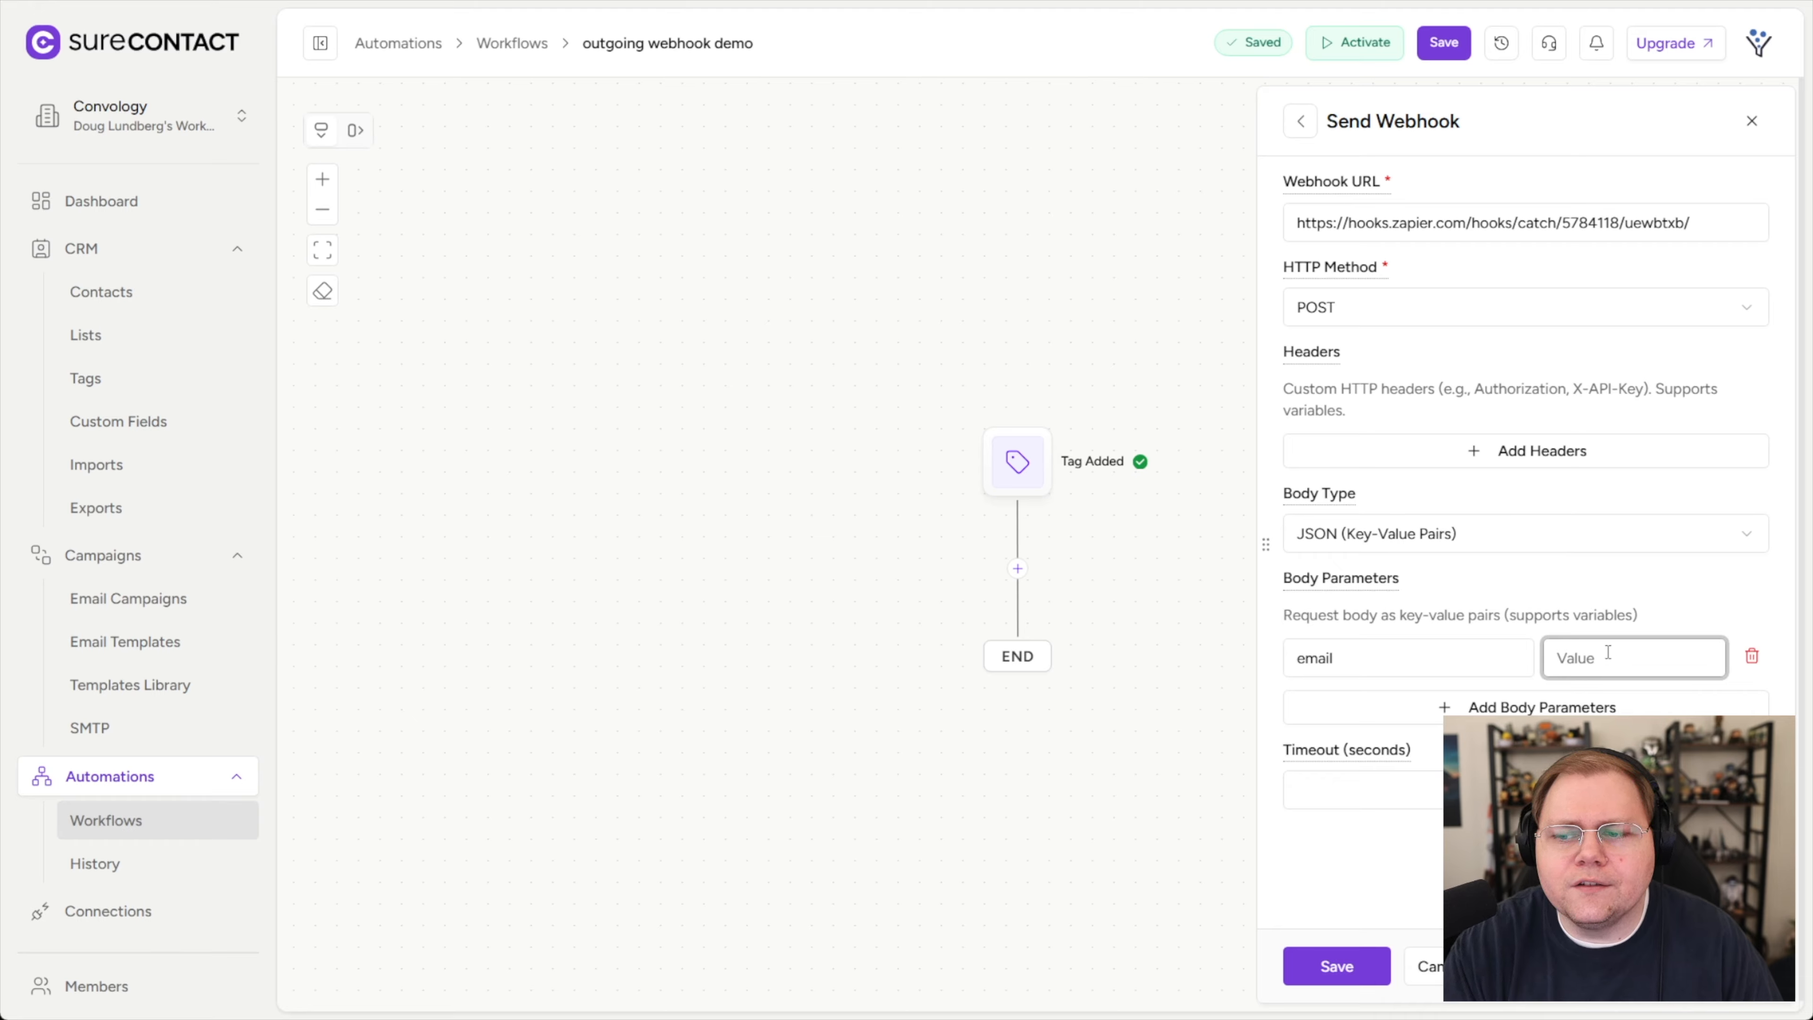
text(@)
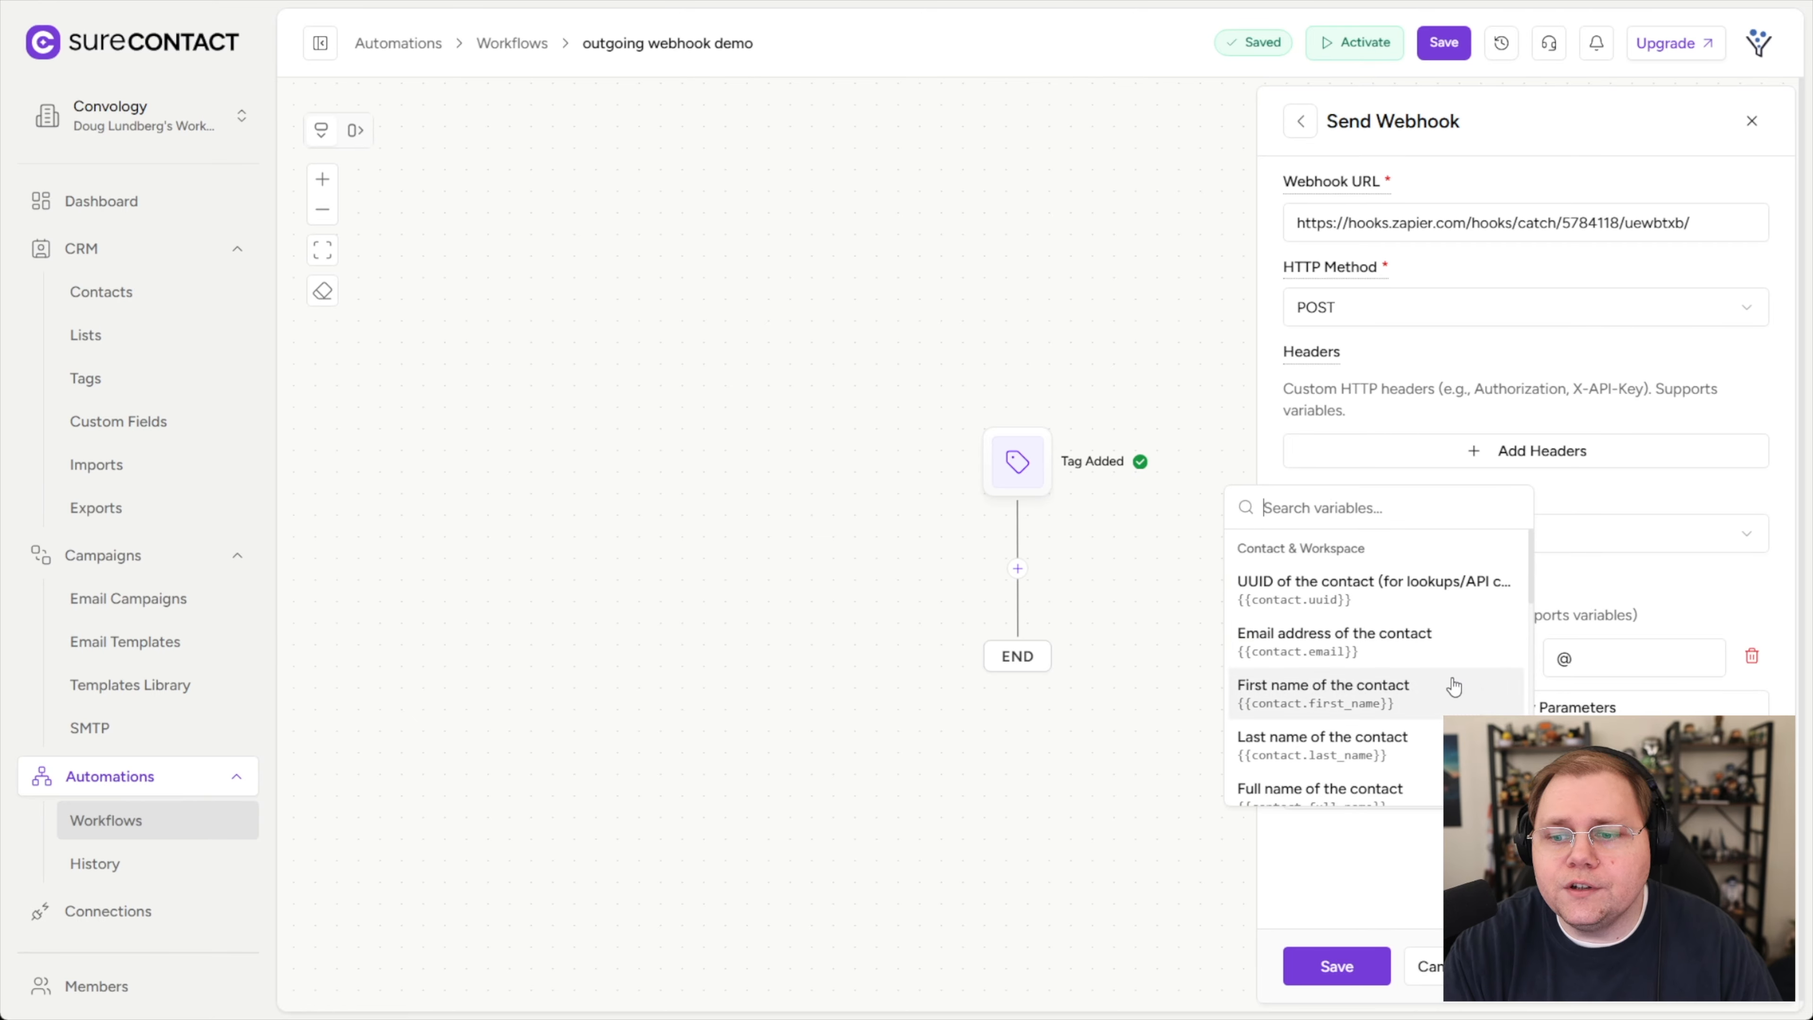
click(1300, 650)
click(1370, 664)
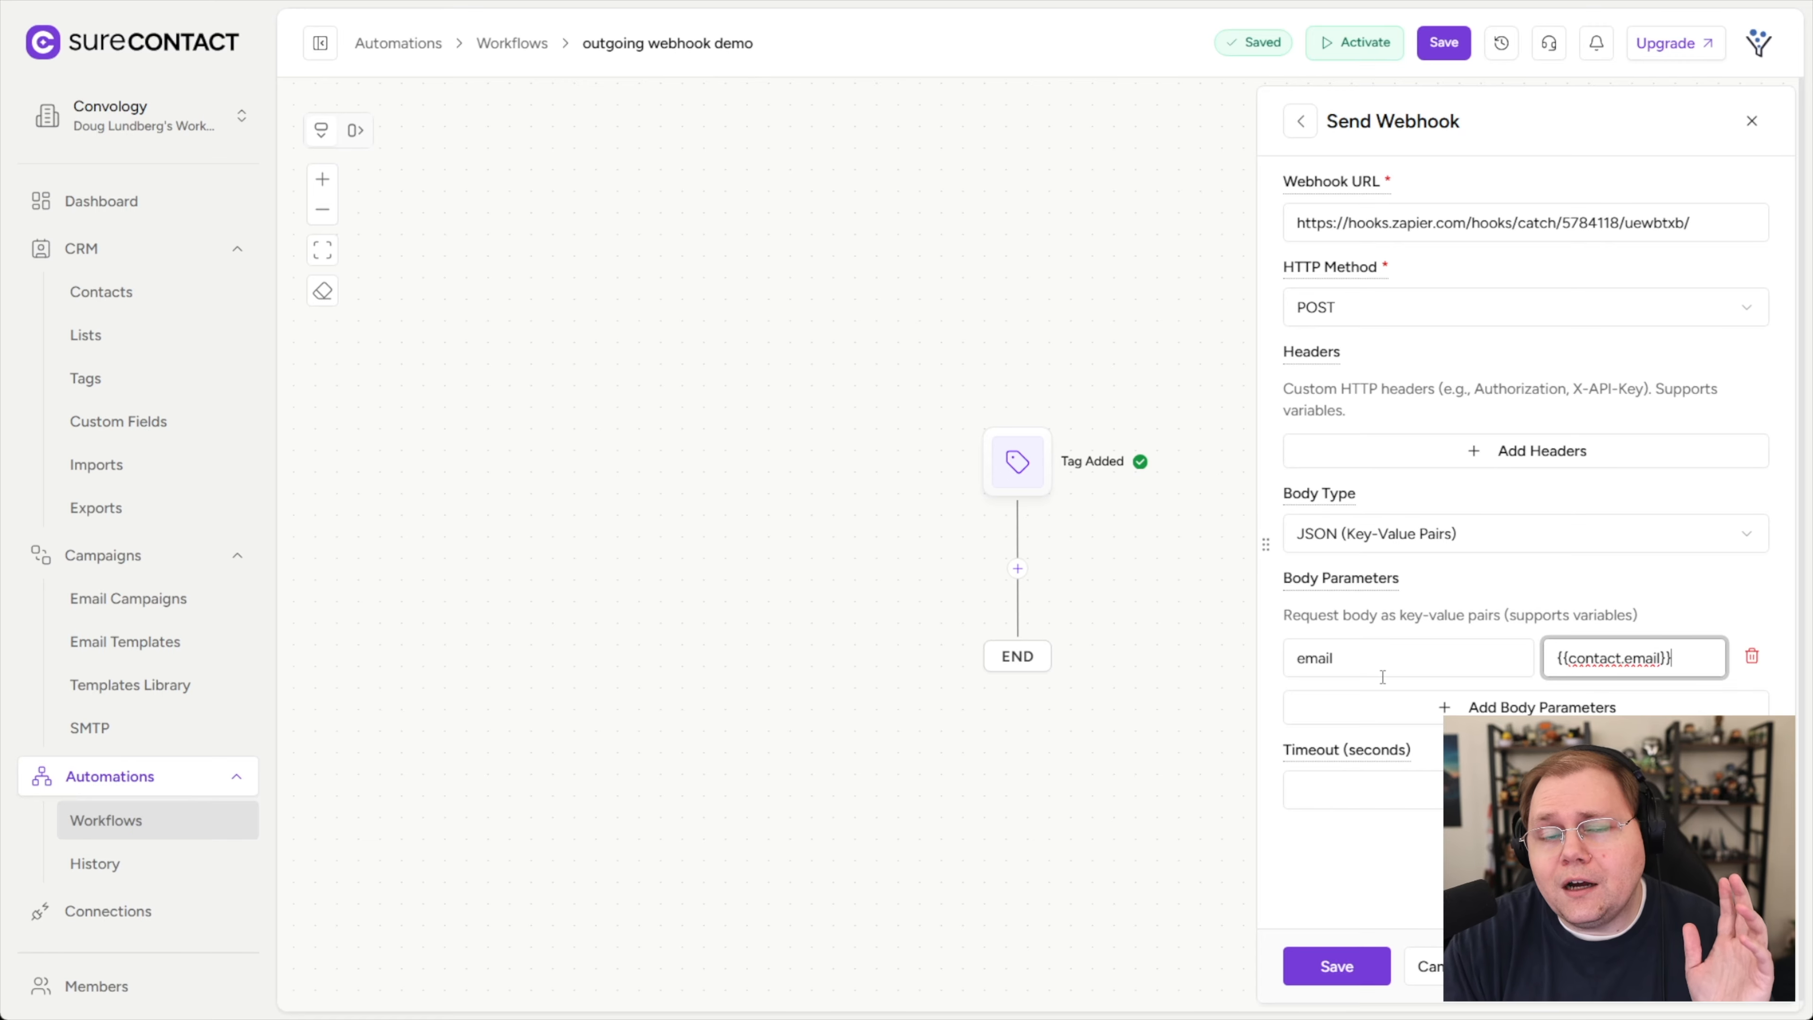
Add body parameters with the keys first_name and last_name, and set the first_name value to the variable {{contact.first_name}} without a fallback.
click(1423, 711)
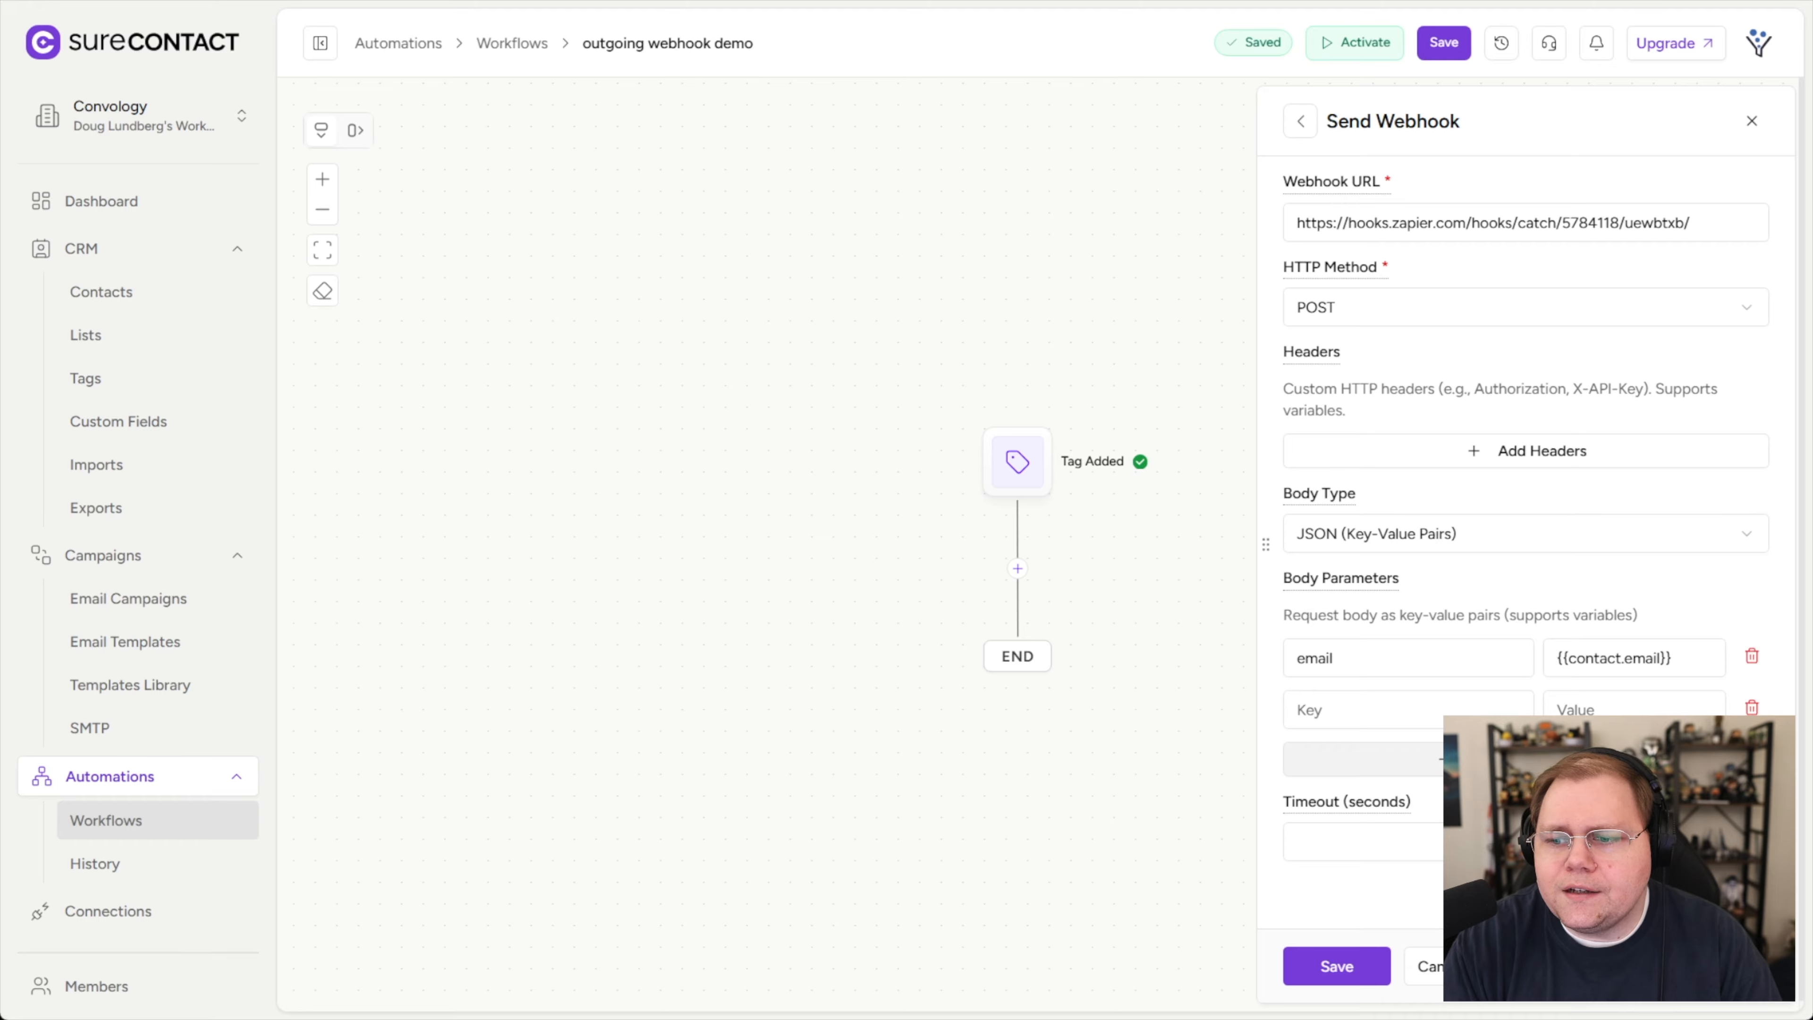
click(1335, 758)
click(1334, 725)
text(first_name)
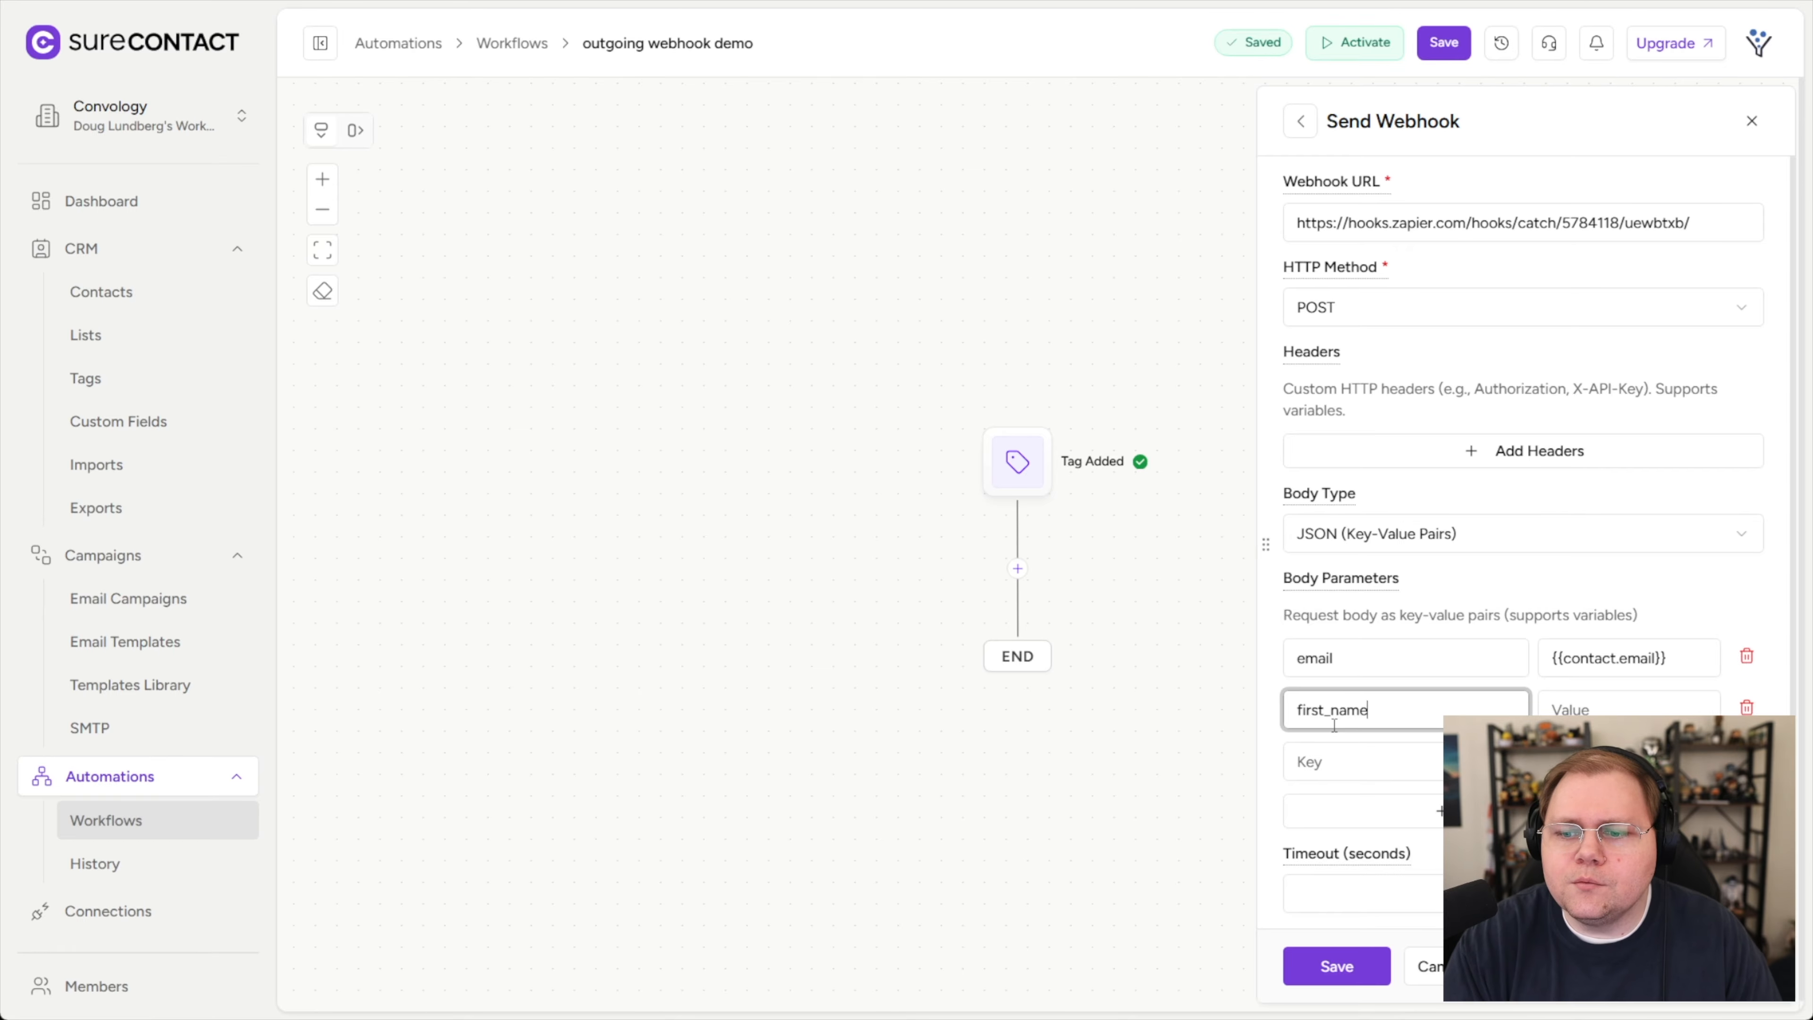
click(1340, 759)
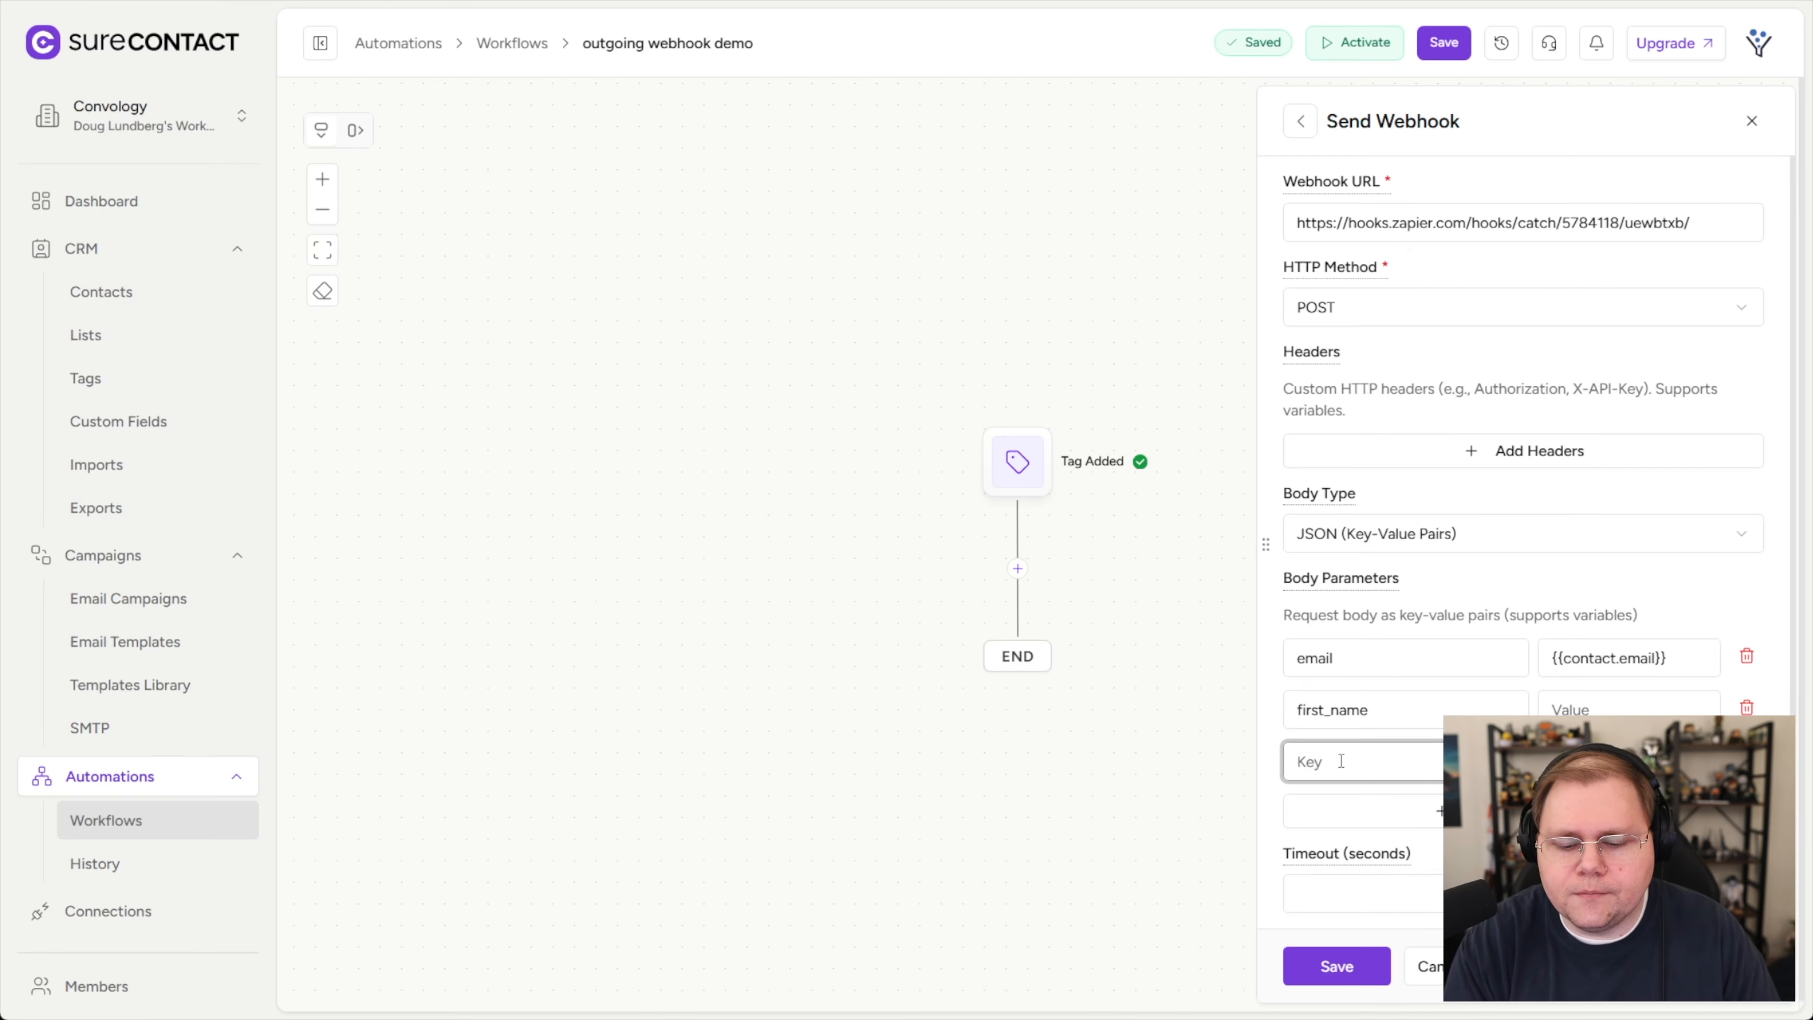
click(1596, 714)
text(@)
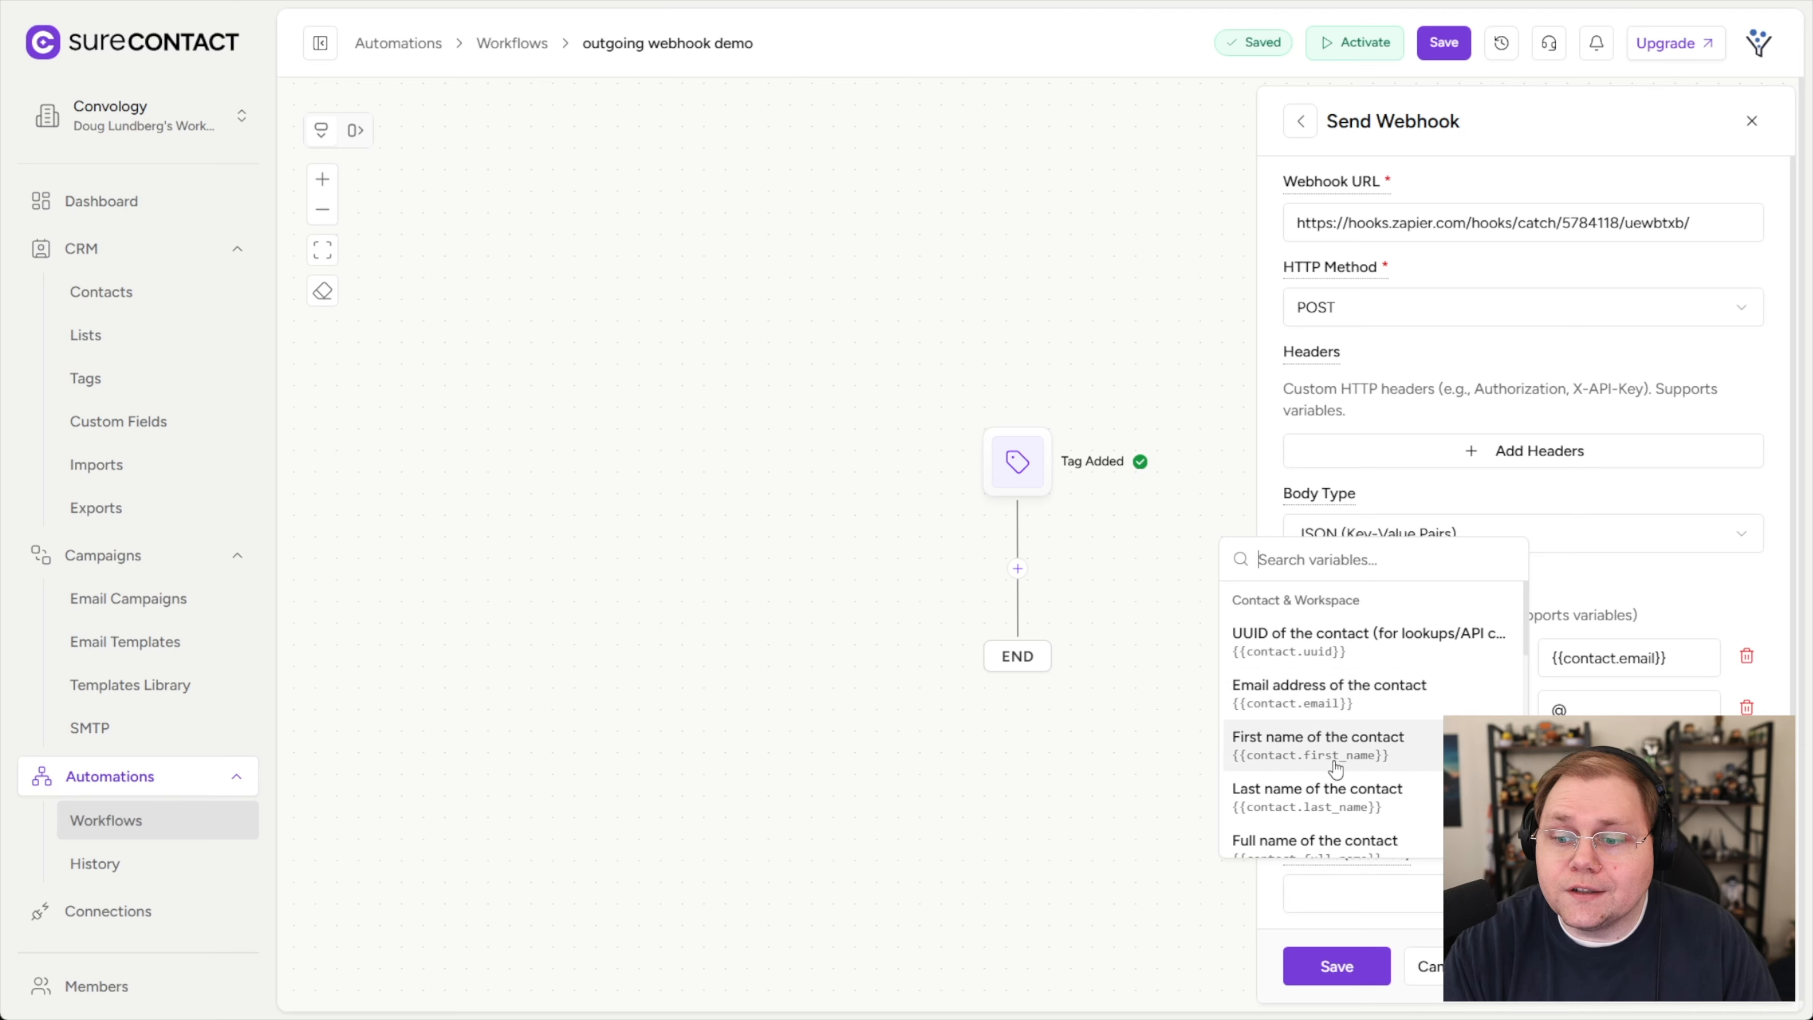
scroll(1344, 790, down, 1)
click(1341, 639)
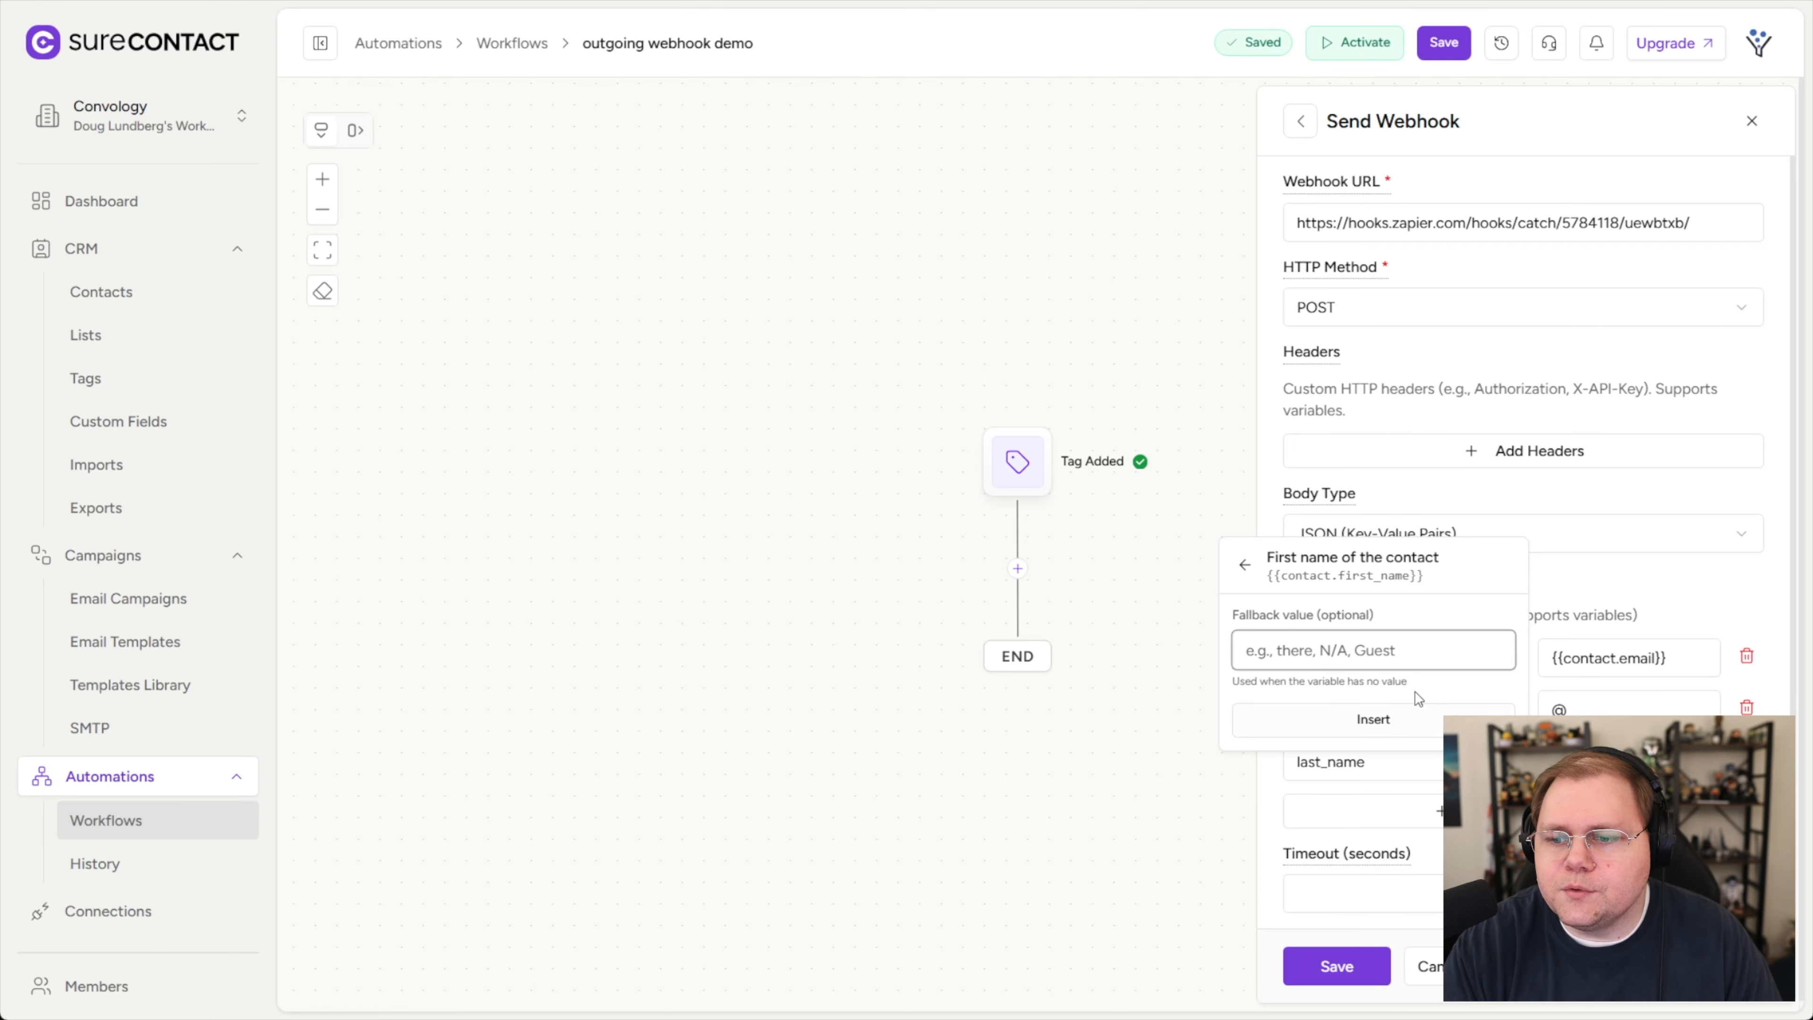
click(1391, 720)
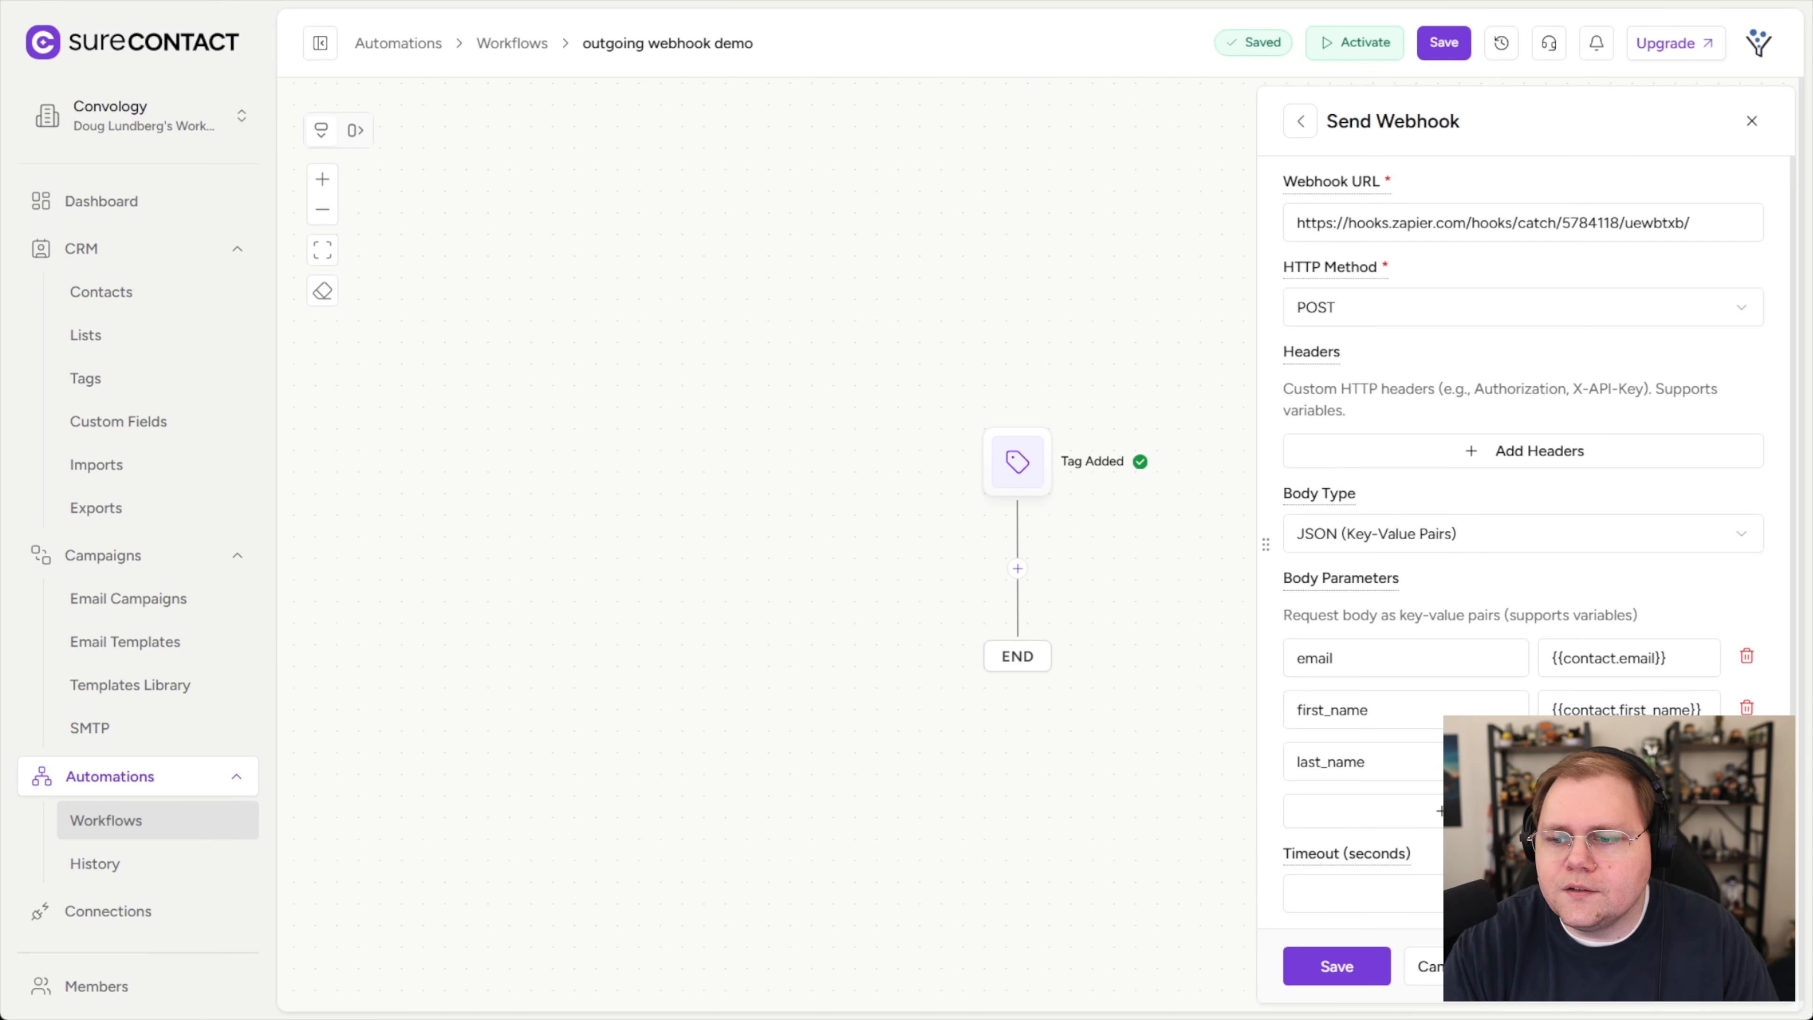
Set the last_name body parameter's value to the variable {{contact.last_name}} without a fallback.
text(@)
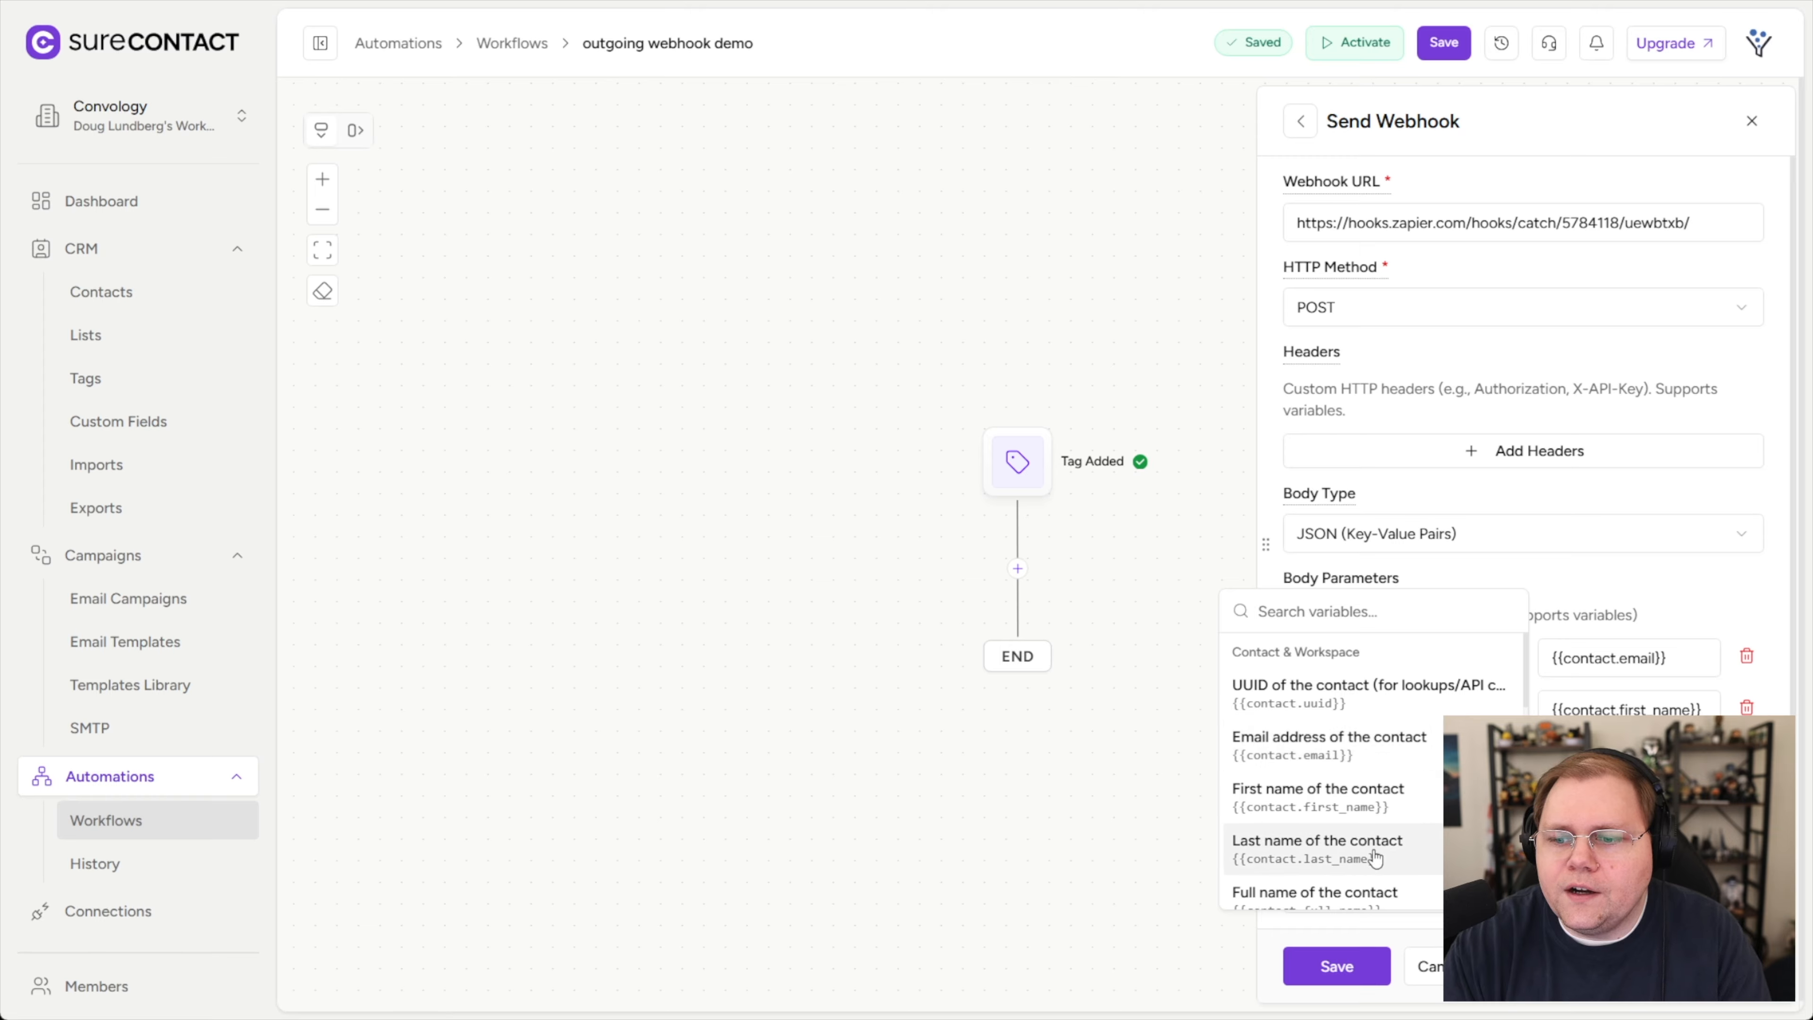
click(1375, 857)
click(1370, 777)
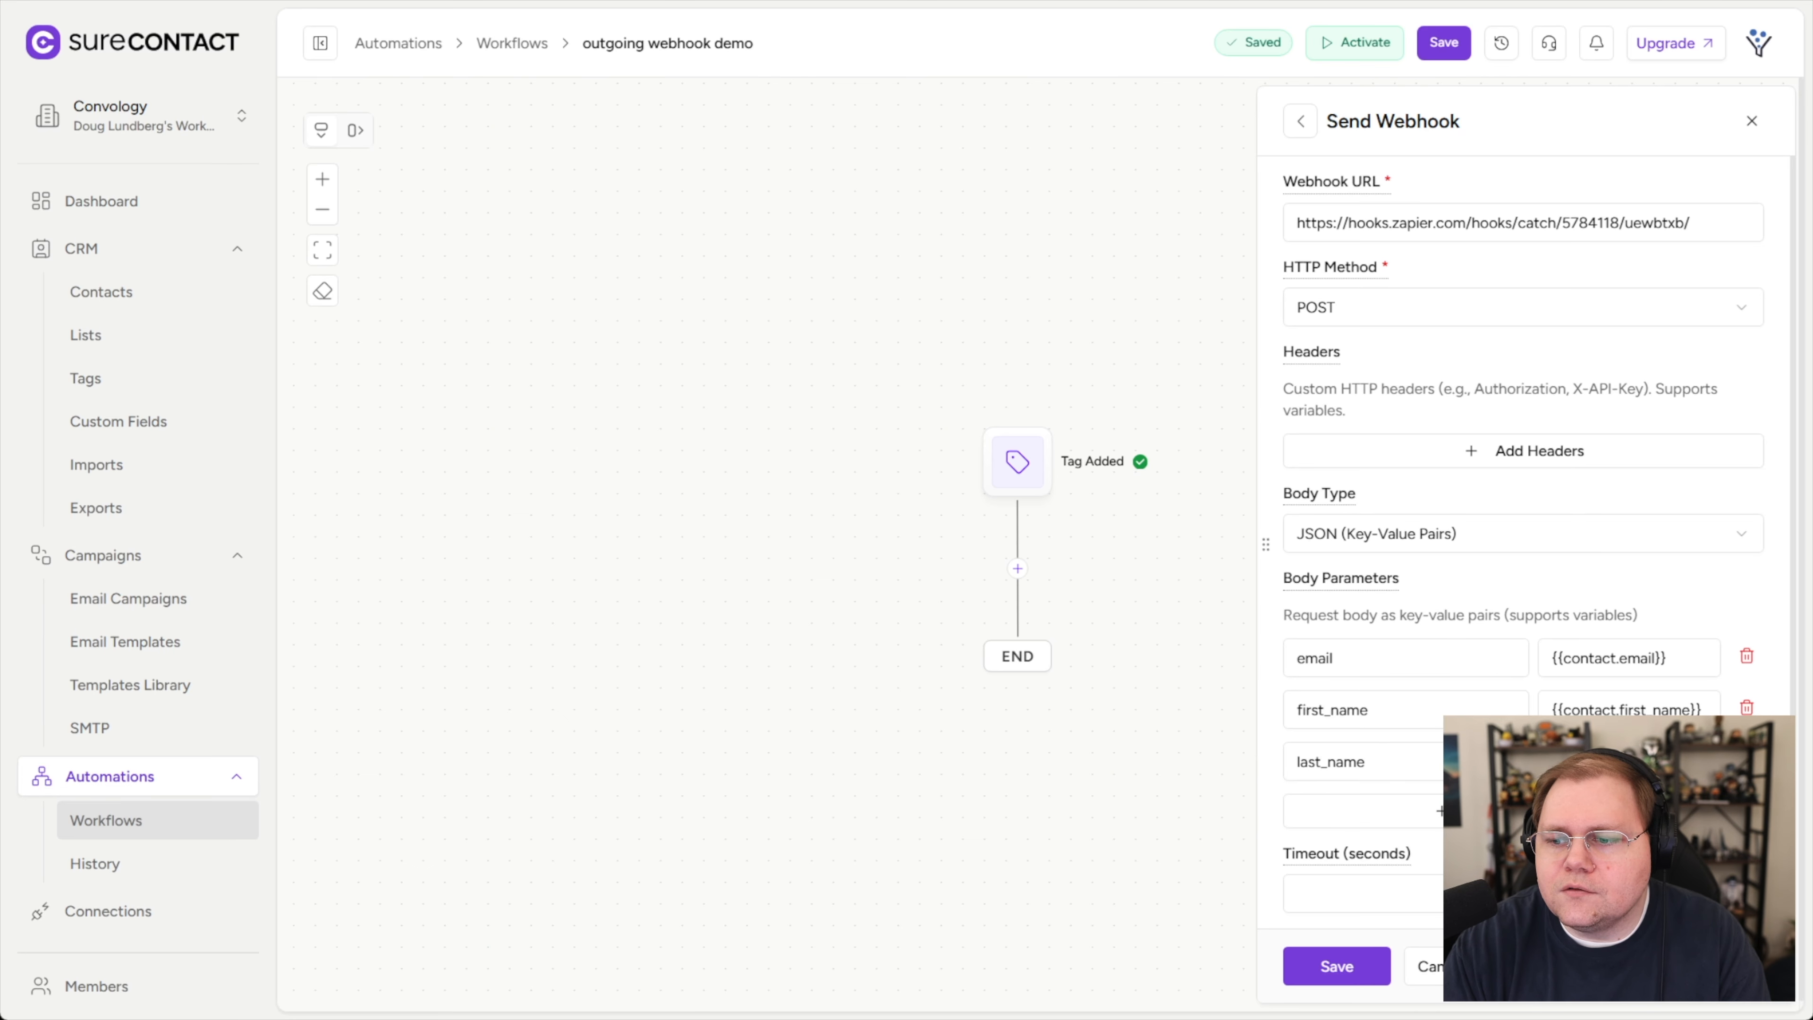
Save the Send Webhook action and activate the outgoing webhook demo workflow.
click(1337, 966)
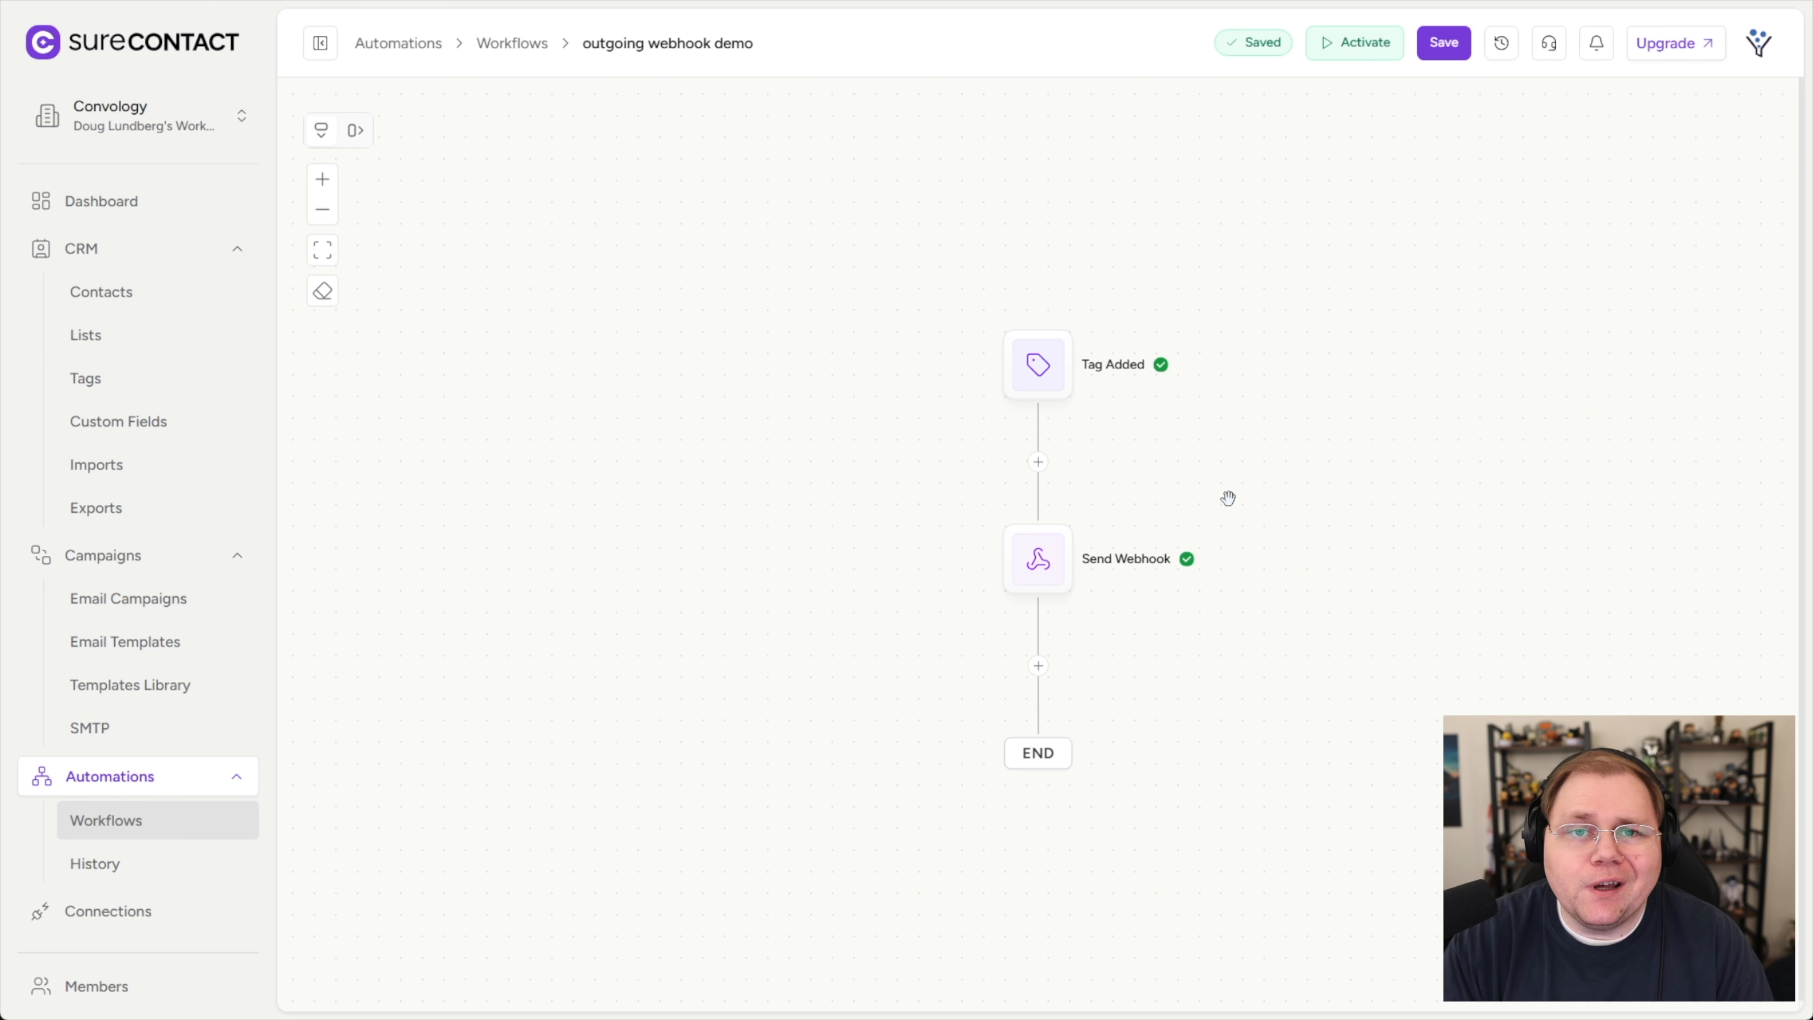
click(1038, 559)
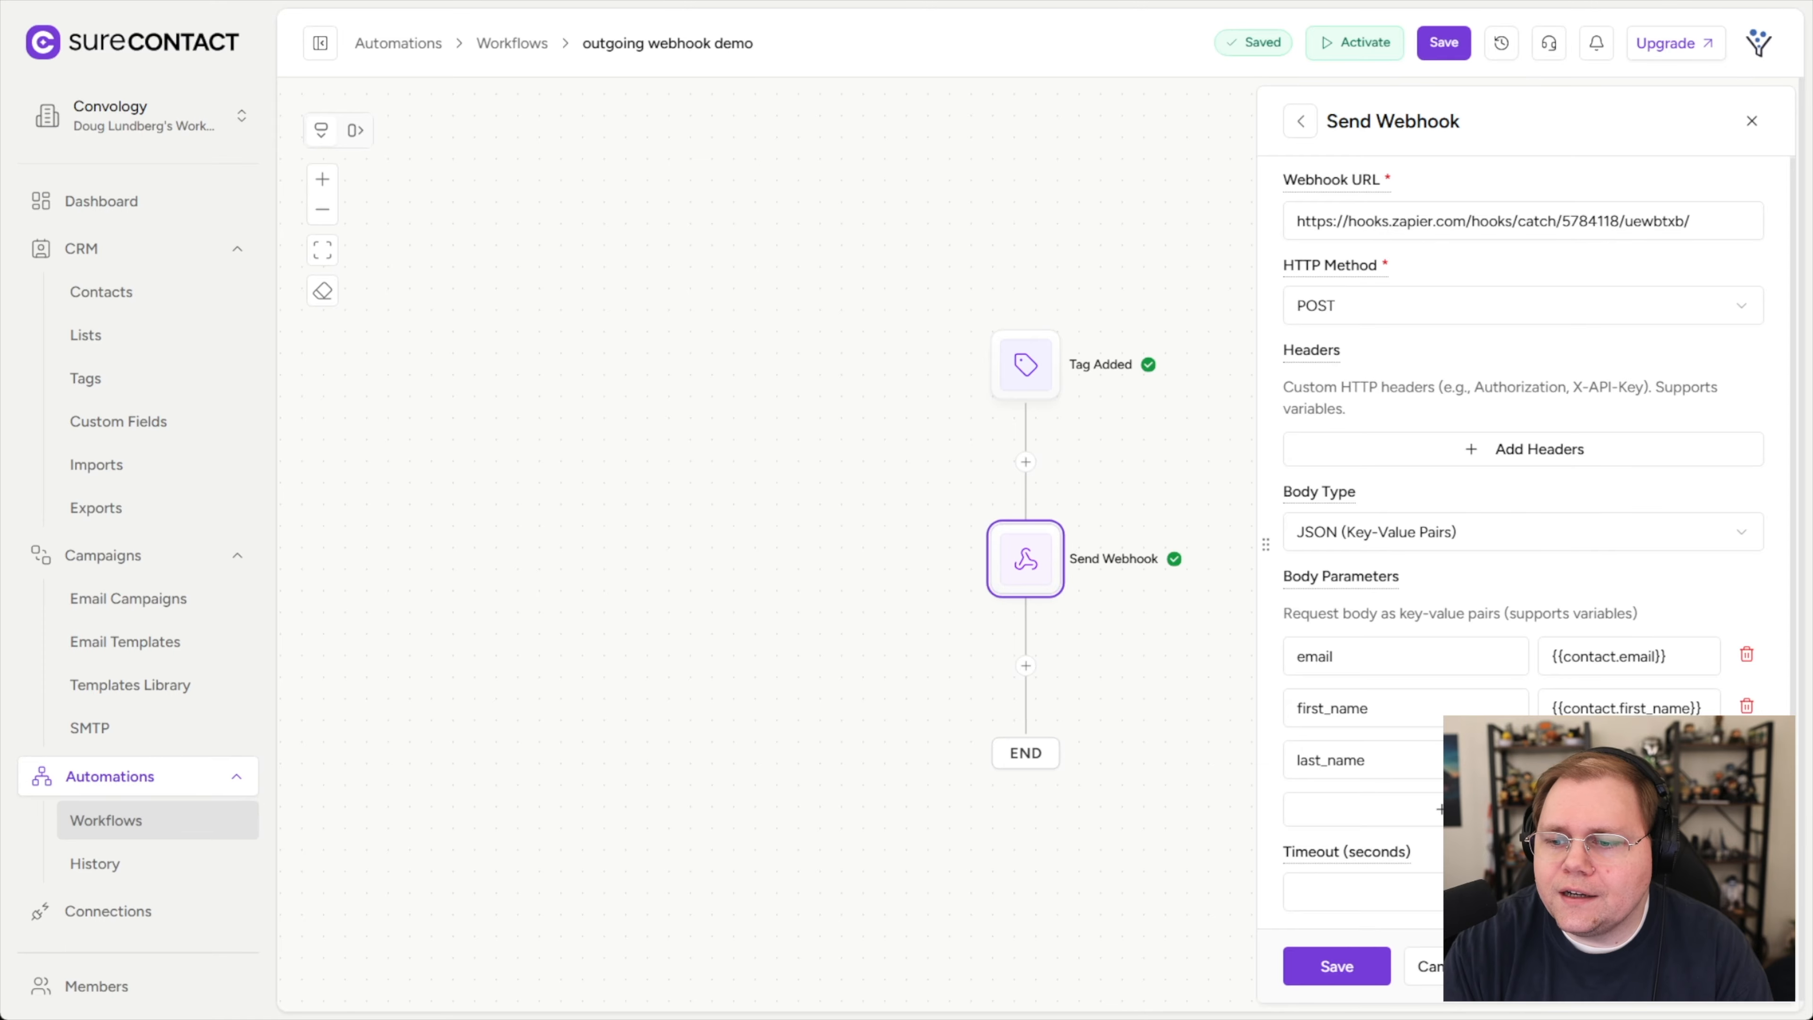
click(1360, 50)
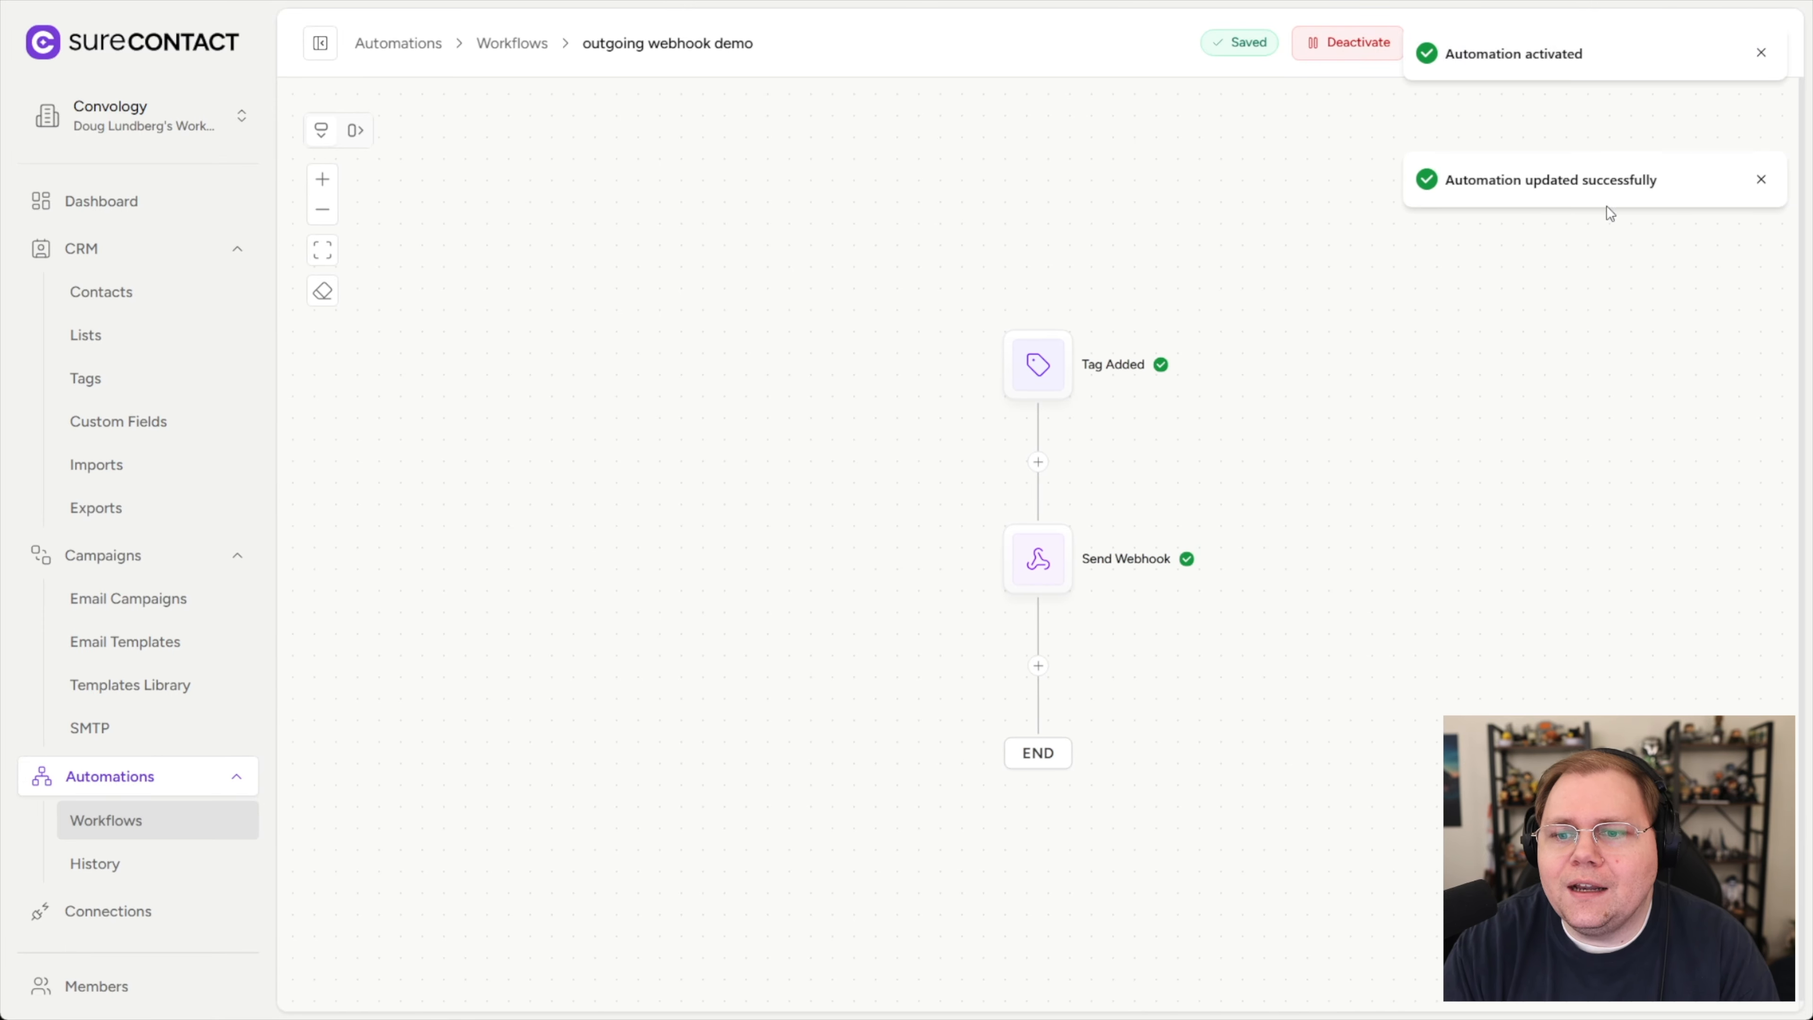
Add the Test tag to the ConvertBox test webhook contact and save the tag selection.
mouse_move(1024, 381)
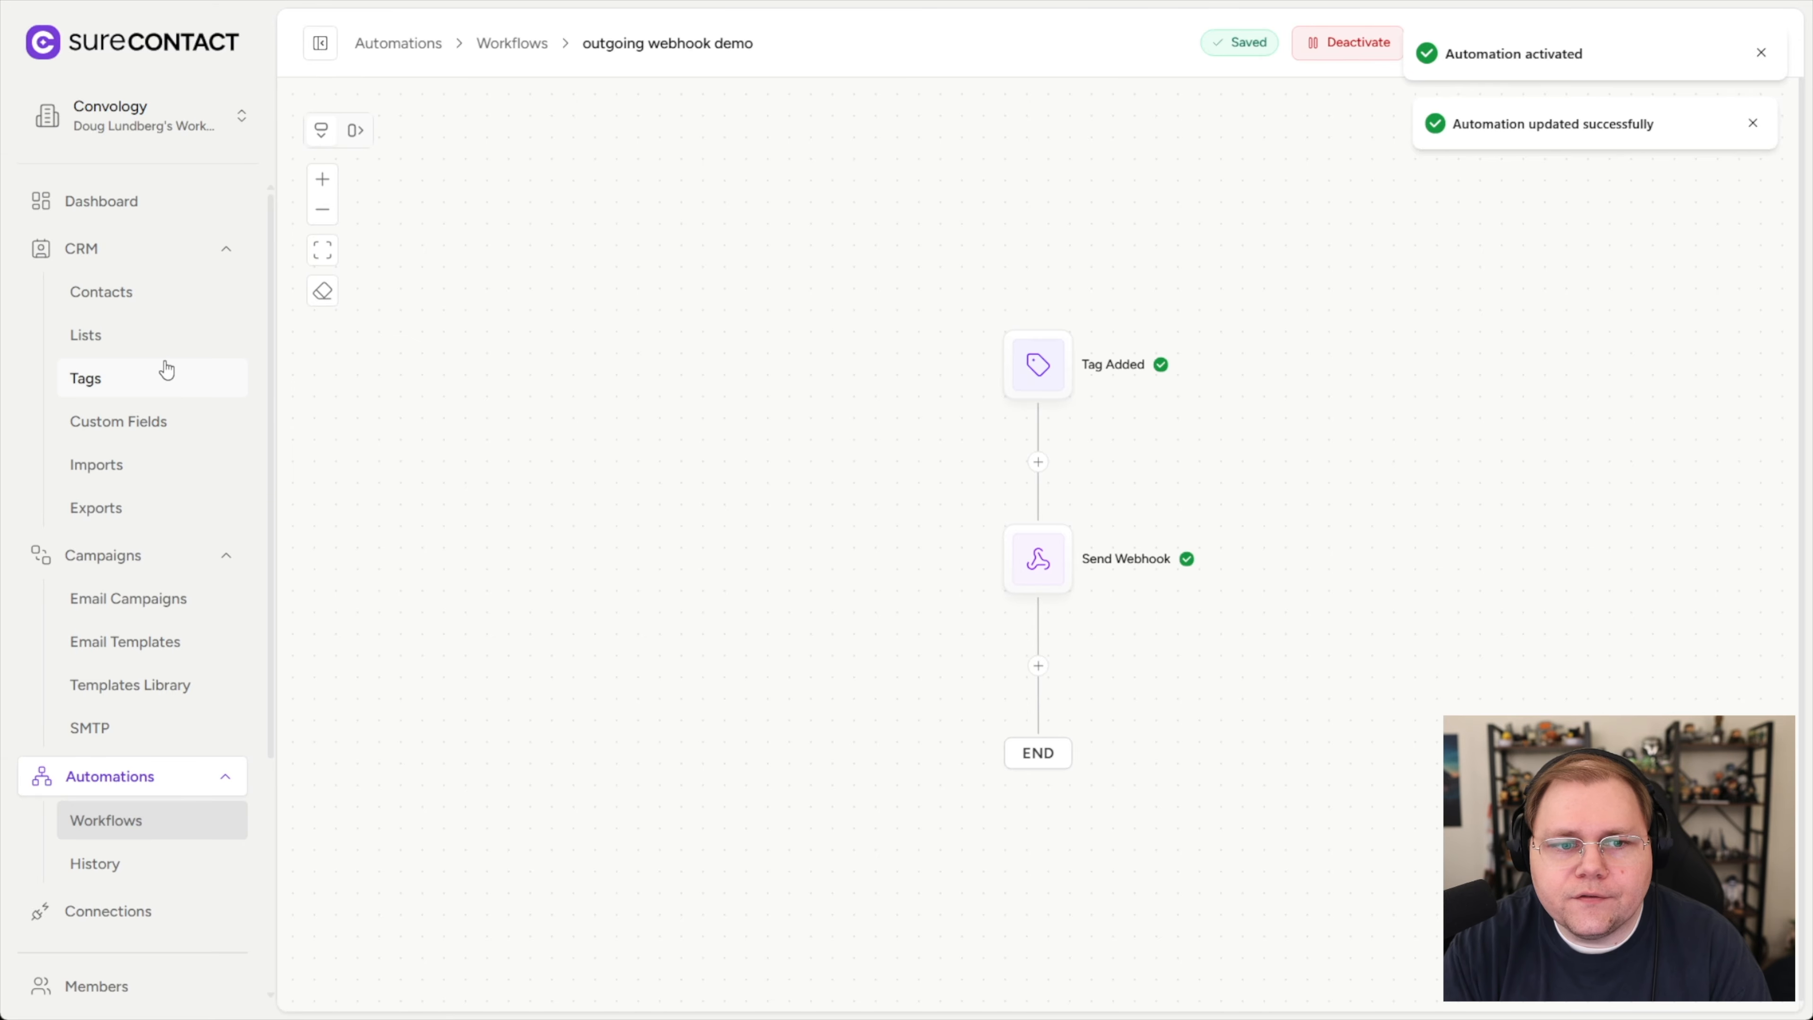
click(123, 299)
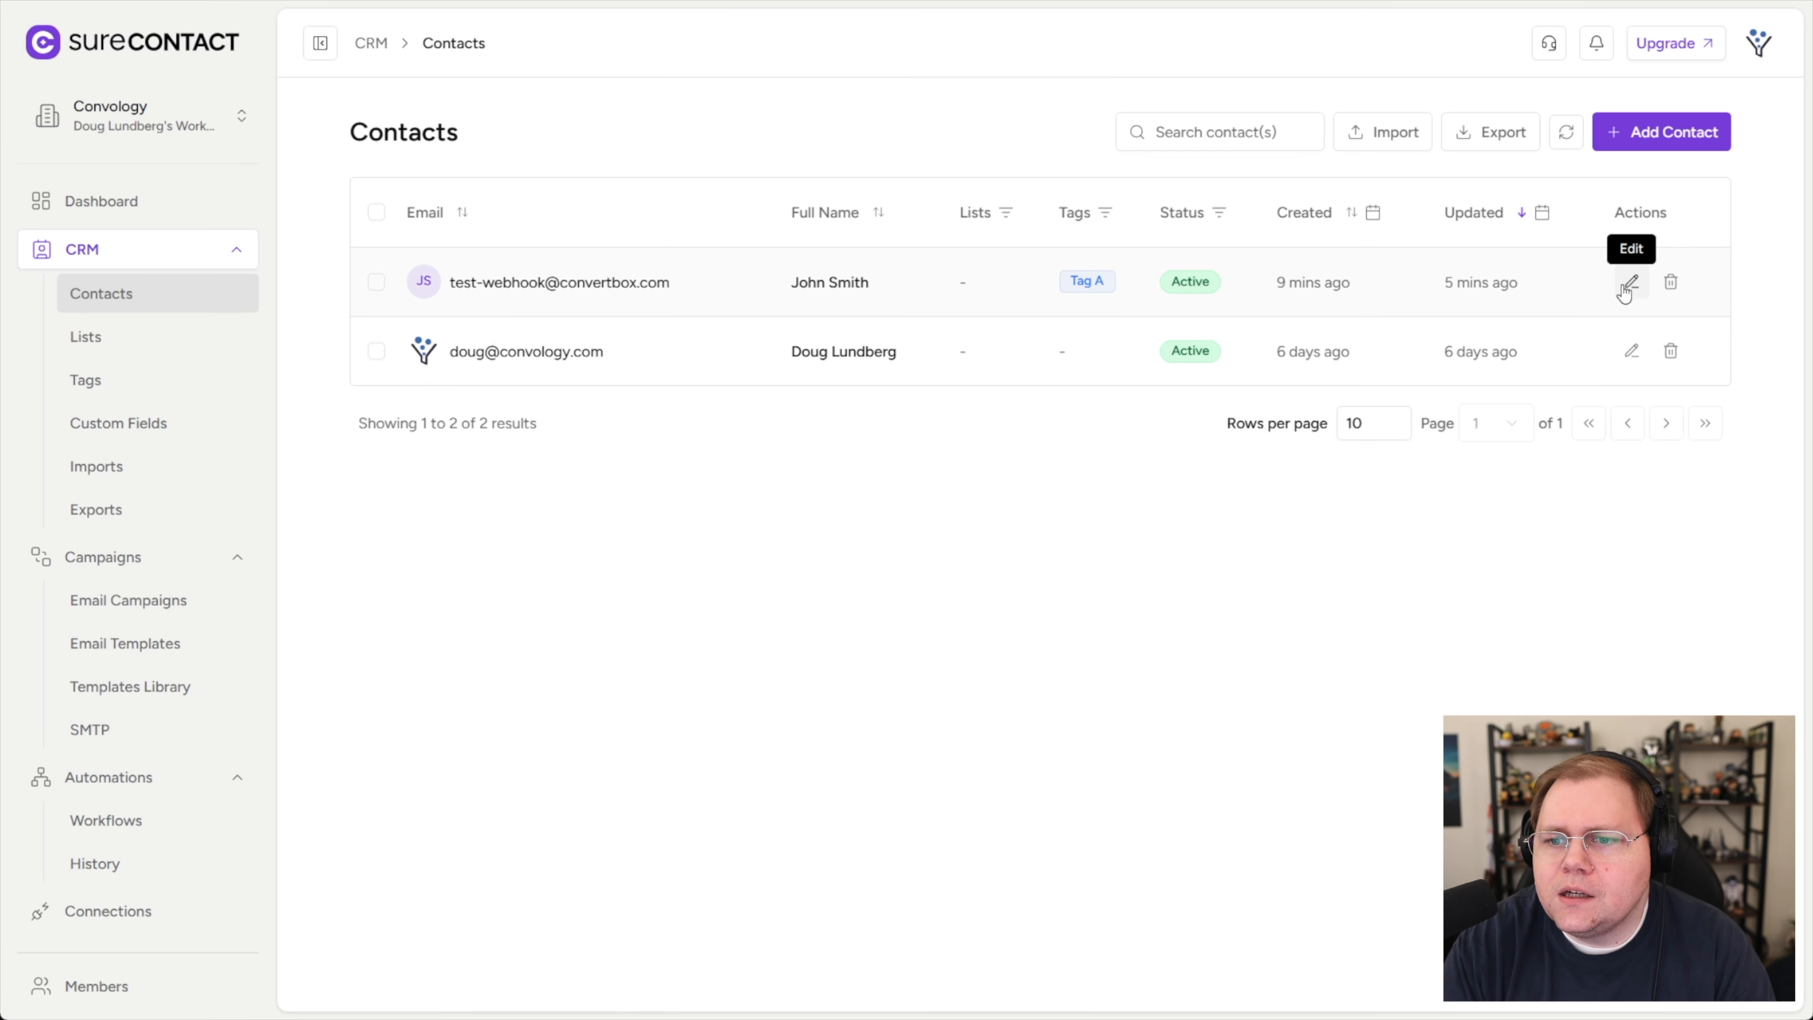
click(583, 292)
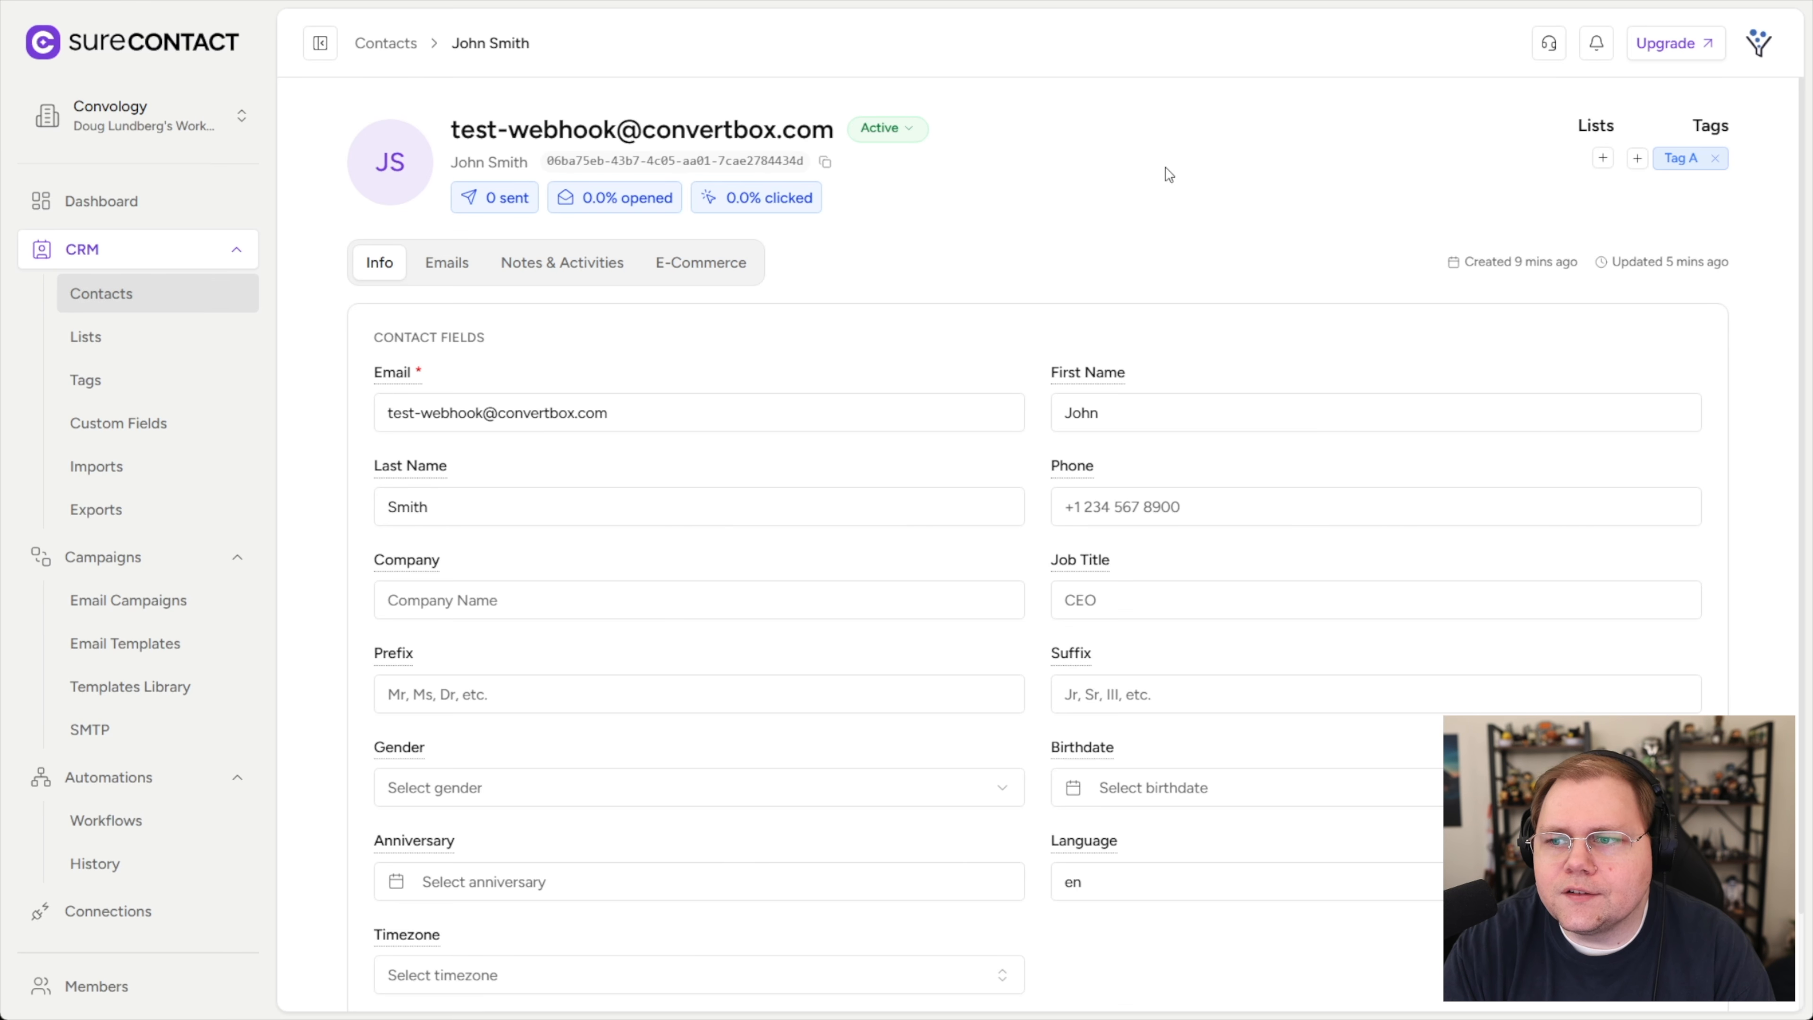
click(1639, 160)
click(1349, 303)
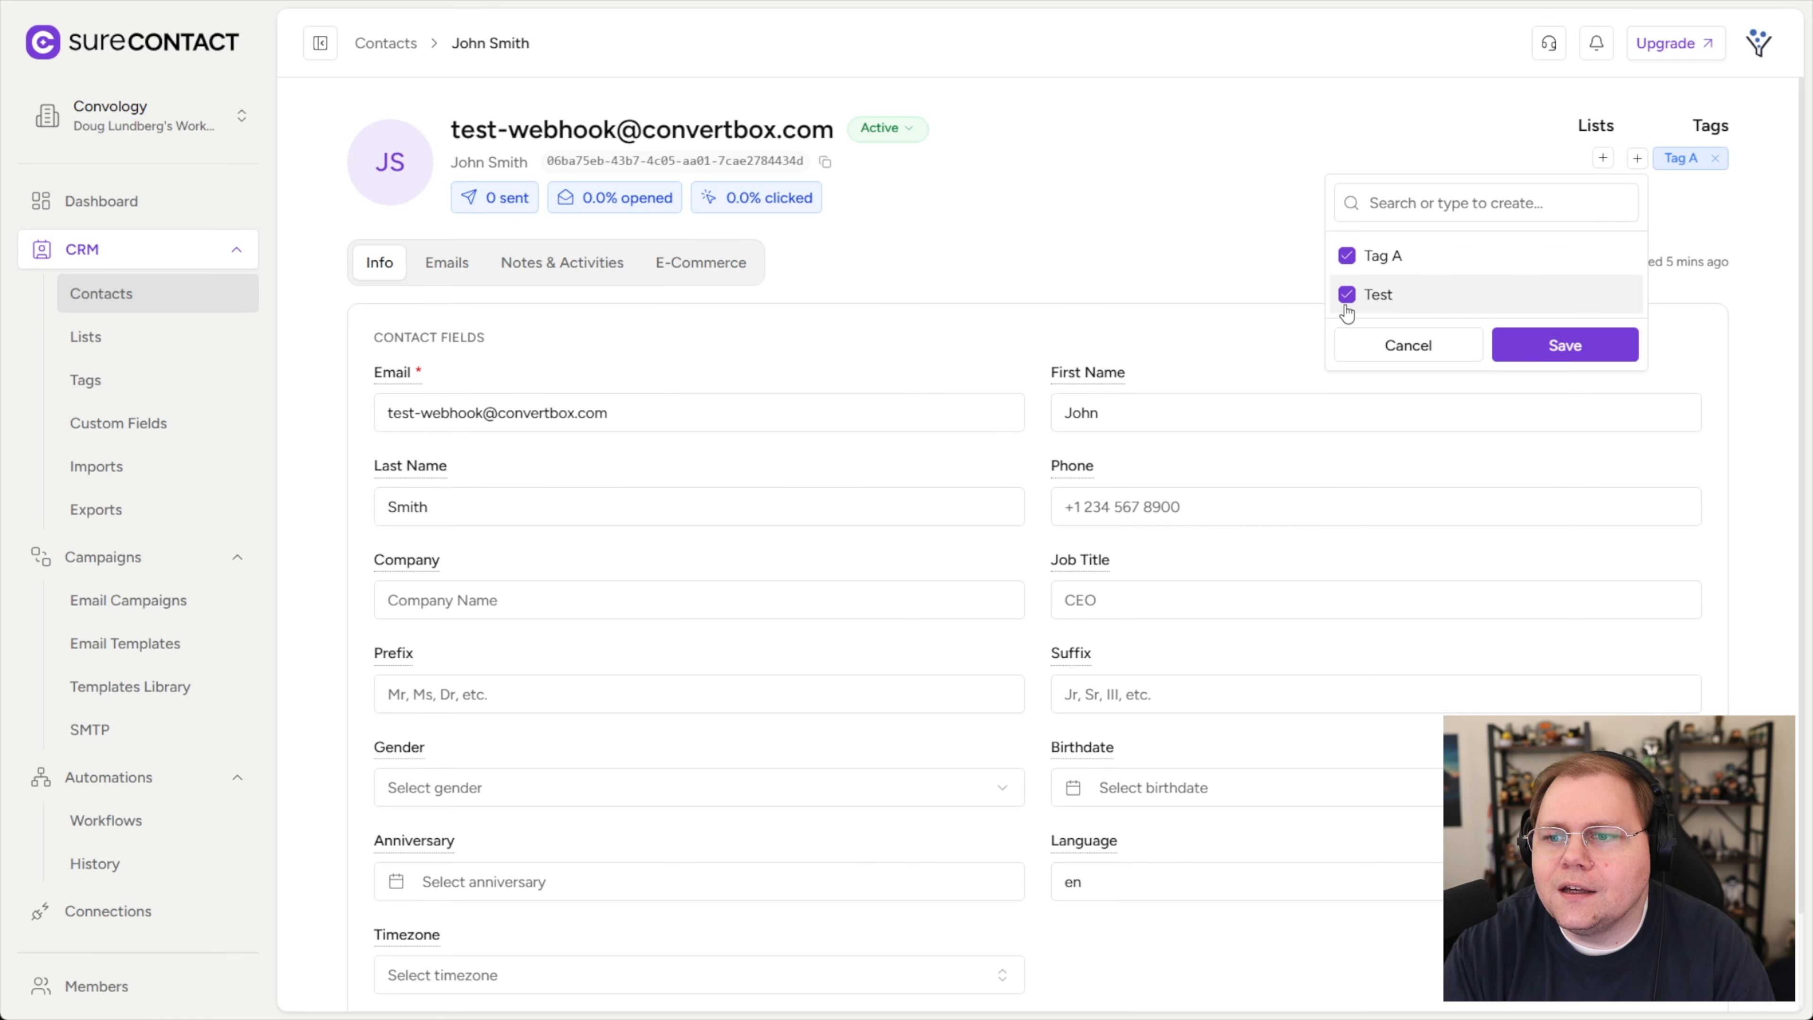
click(1565, 346)
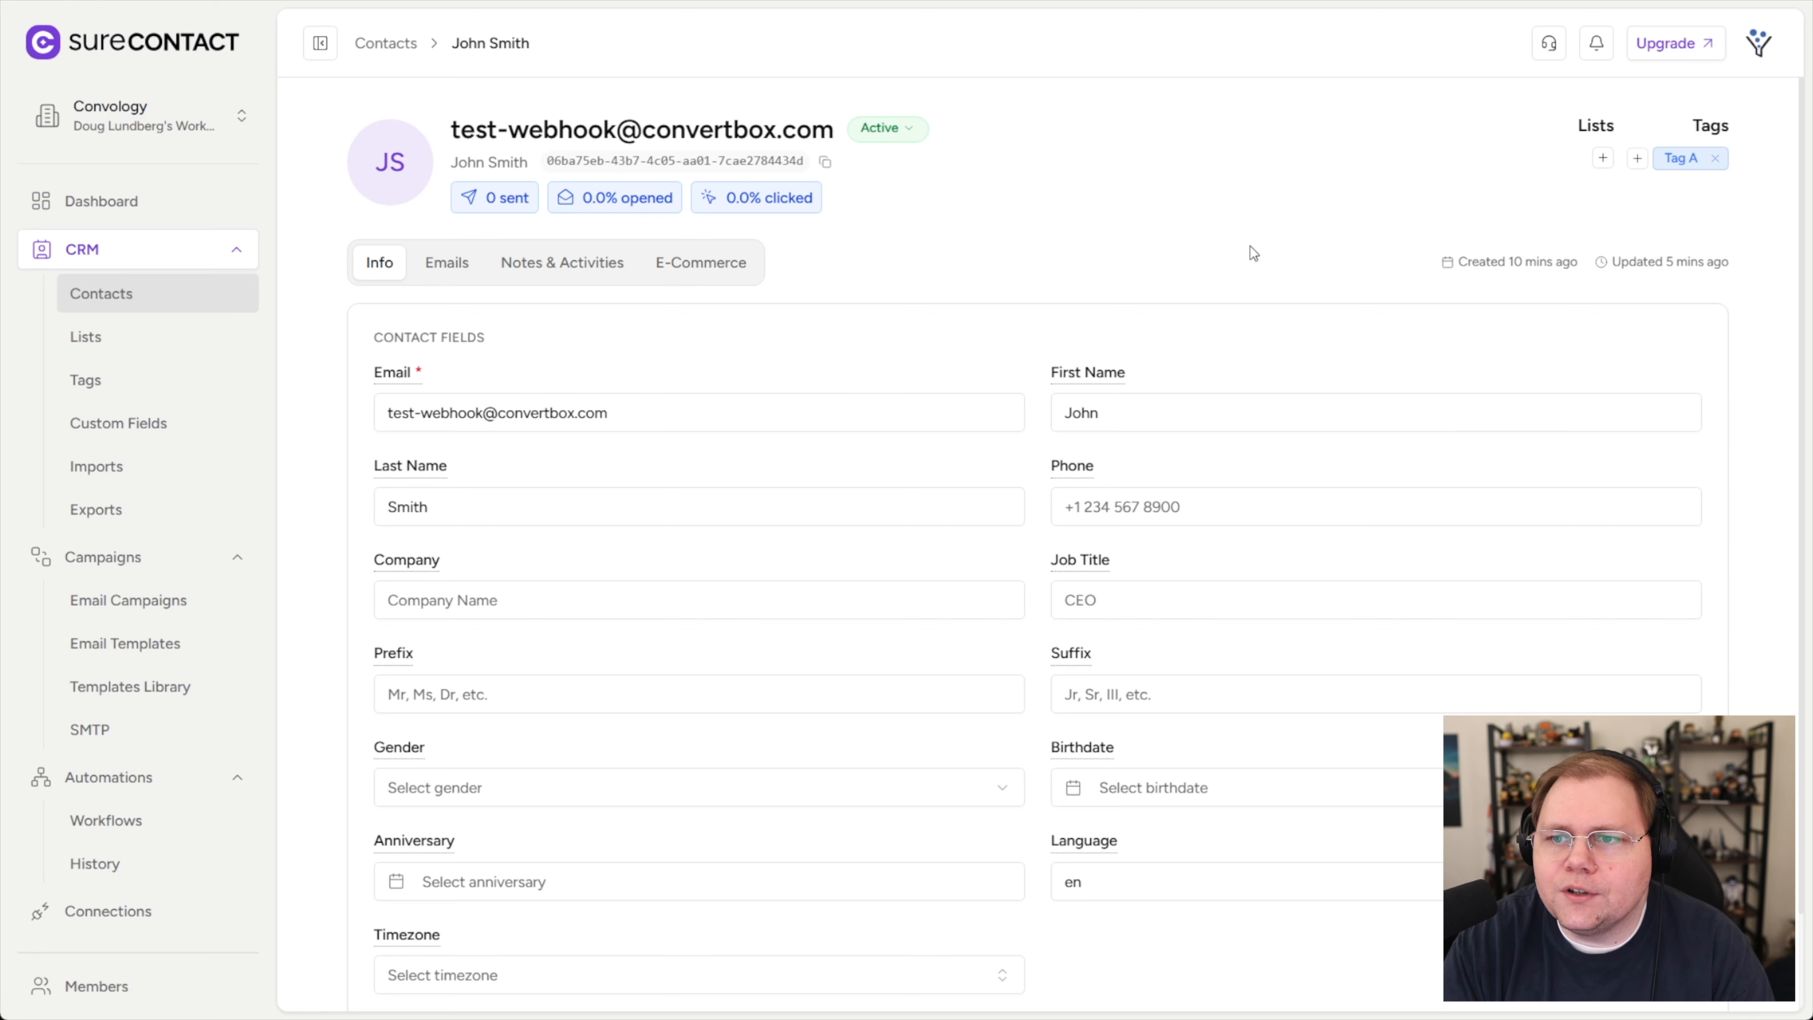
Switch to Zapier, examine the received record request A, and continue with it as the Catch Hook sample data.
key(ctrl+Tab)
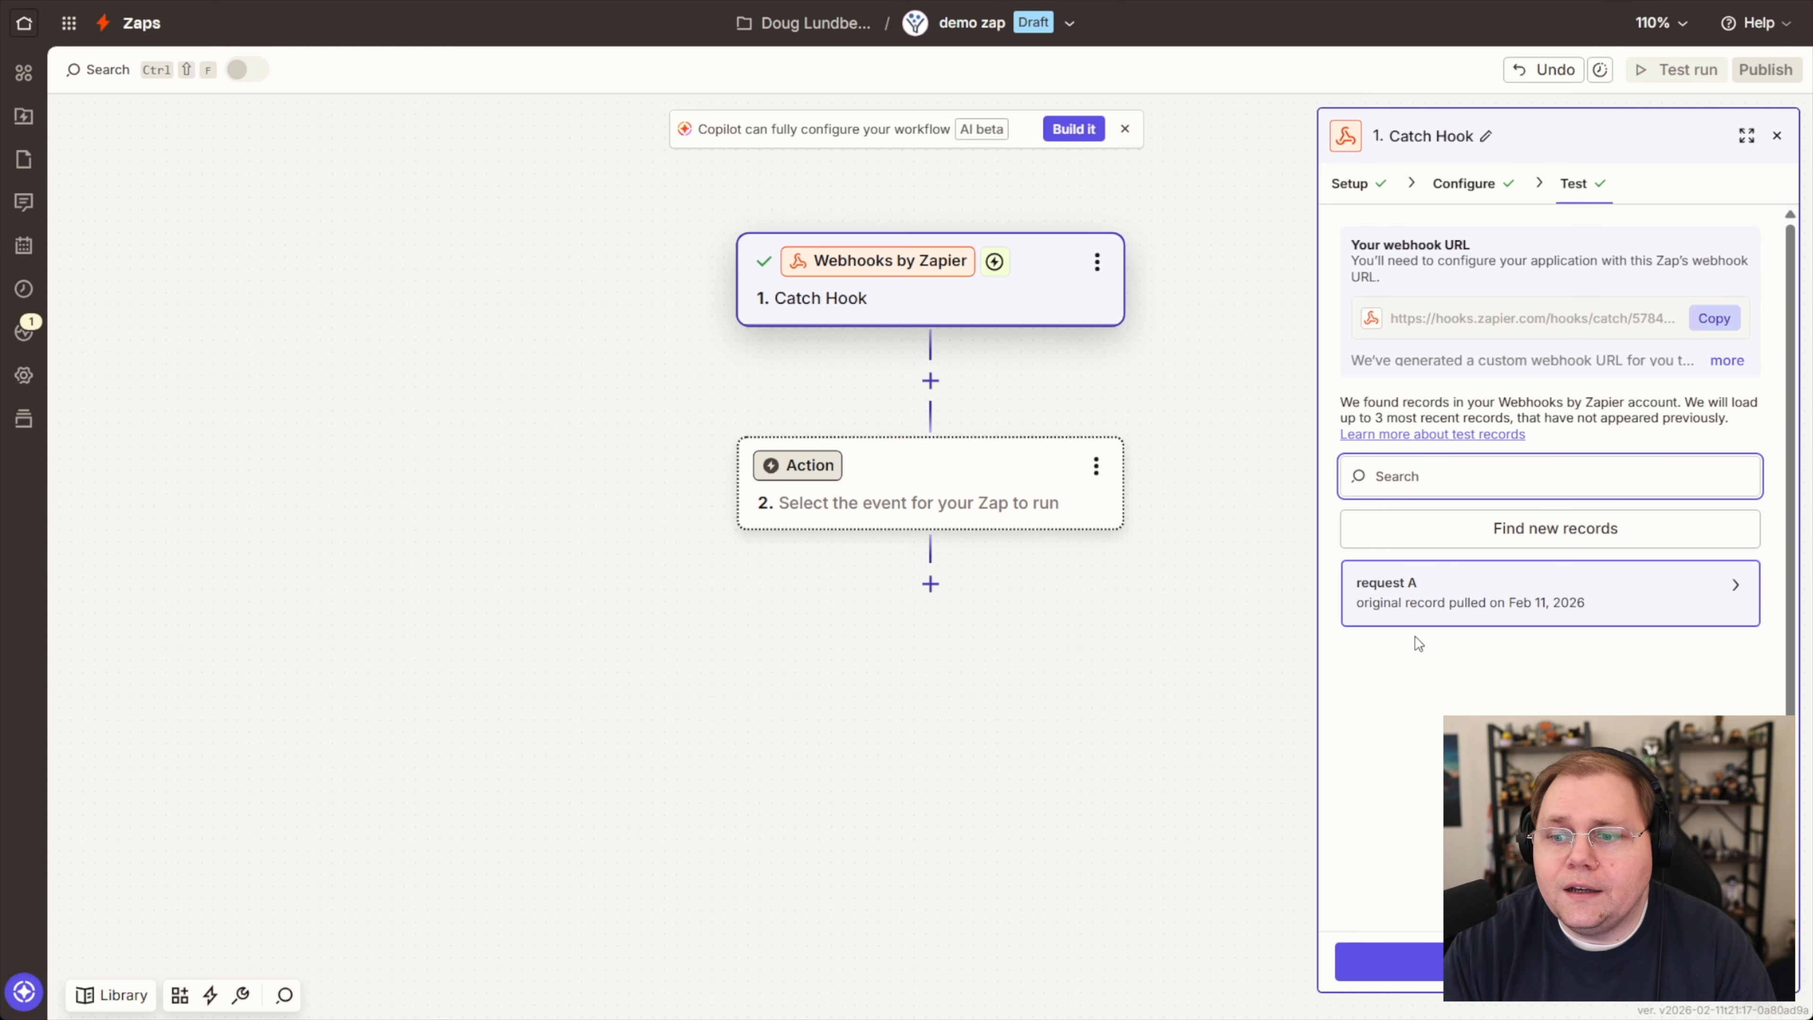
click(1410, 609)
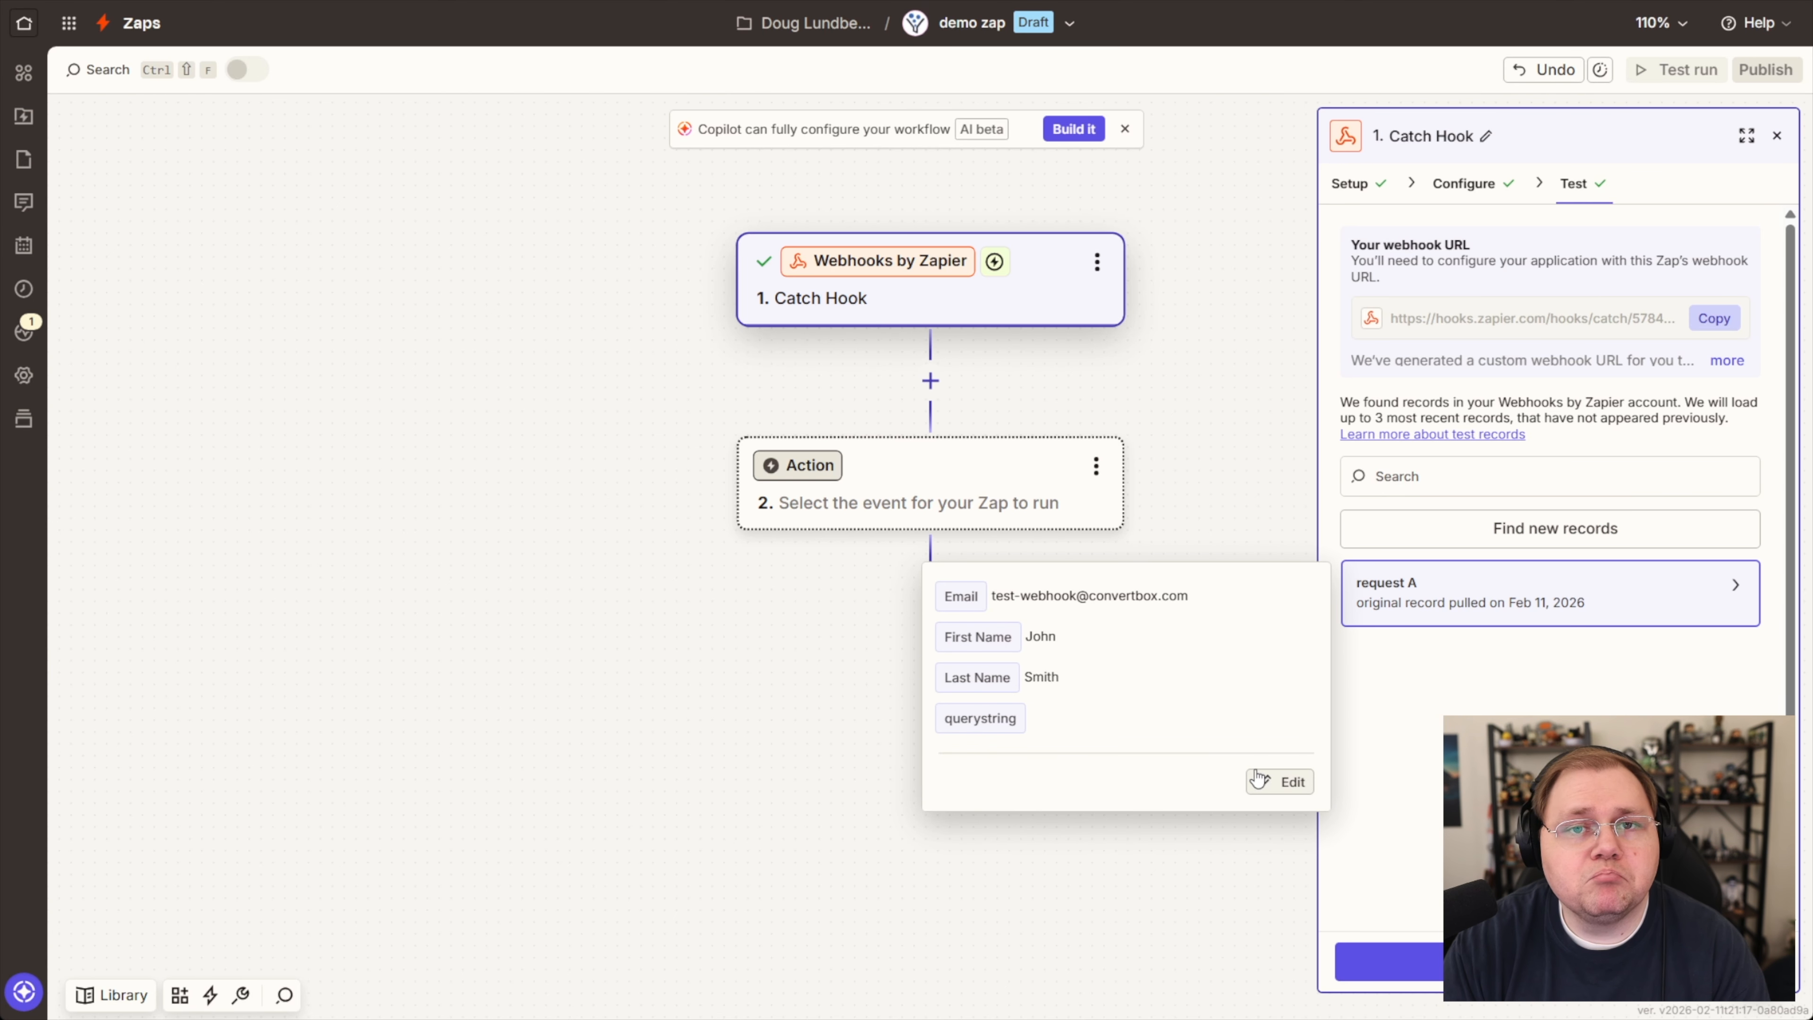
click(1535, 962)
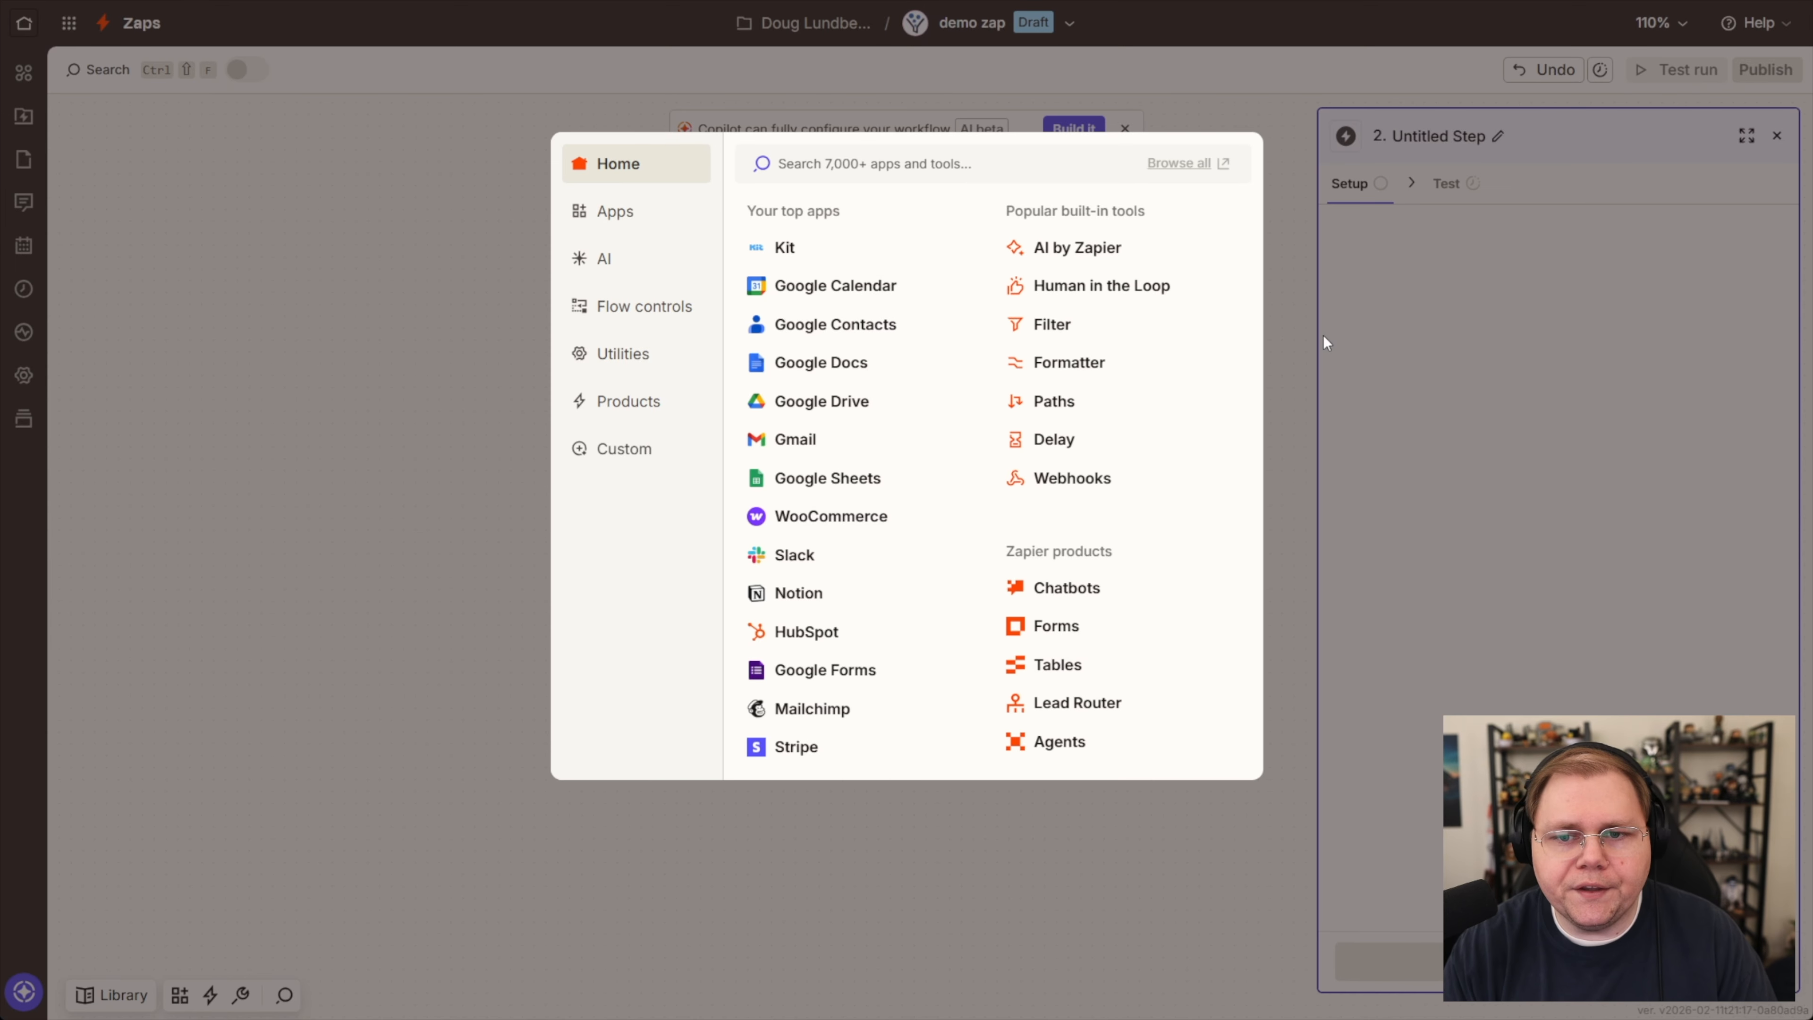
Set the zap's second step to the Circle app with the Invite Member action event.
text(d)
key(BackSpace)
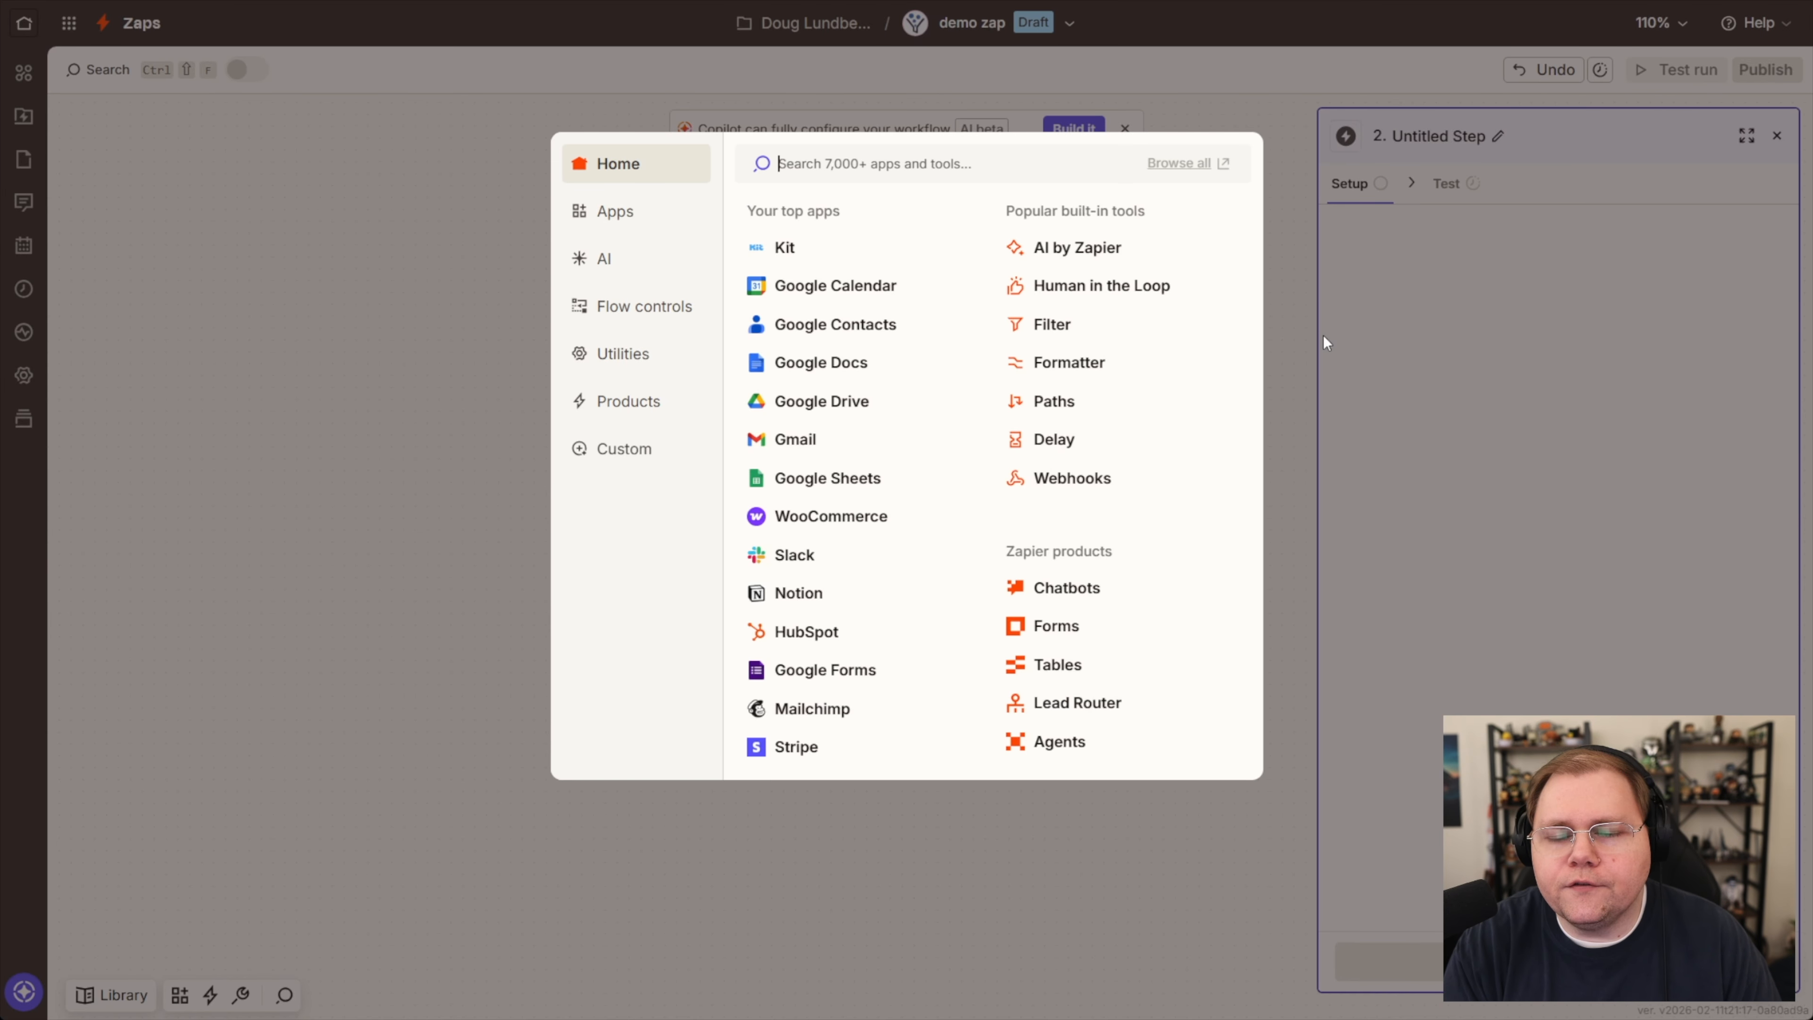
text(circle)
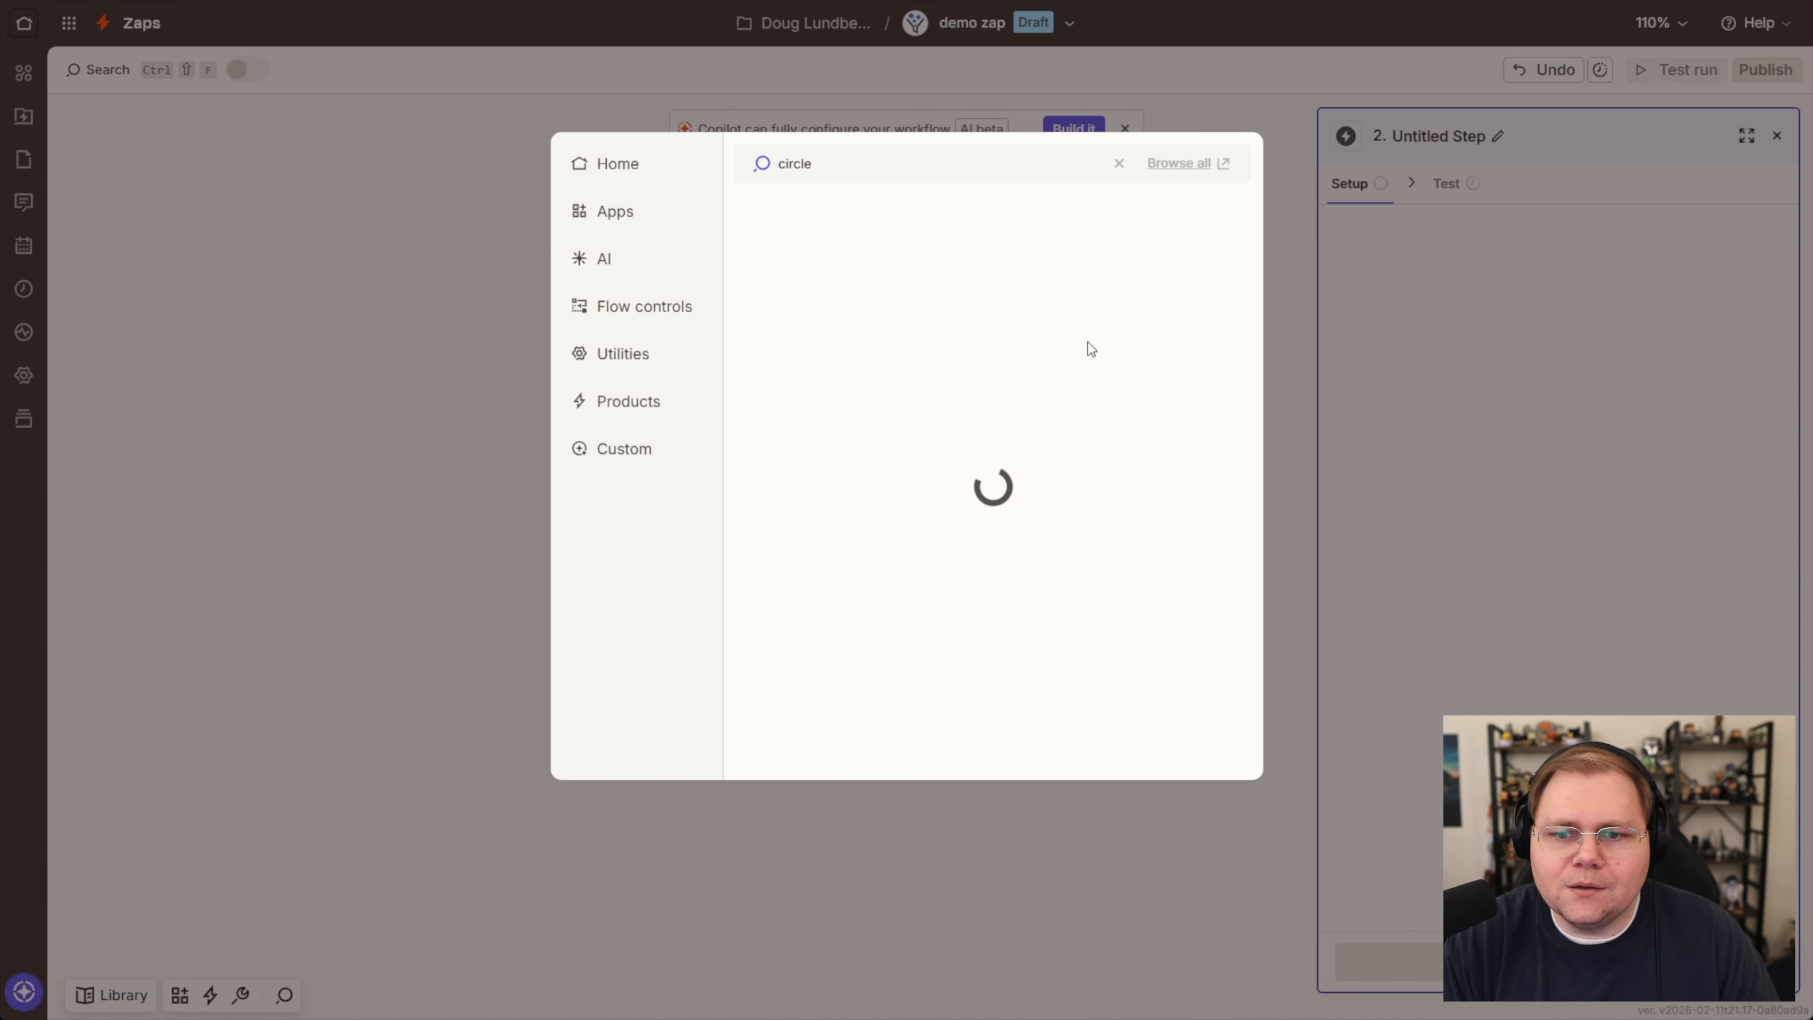
click(803, 222)
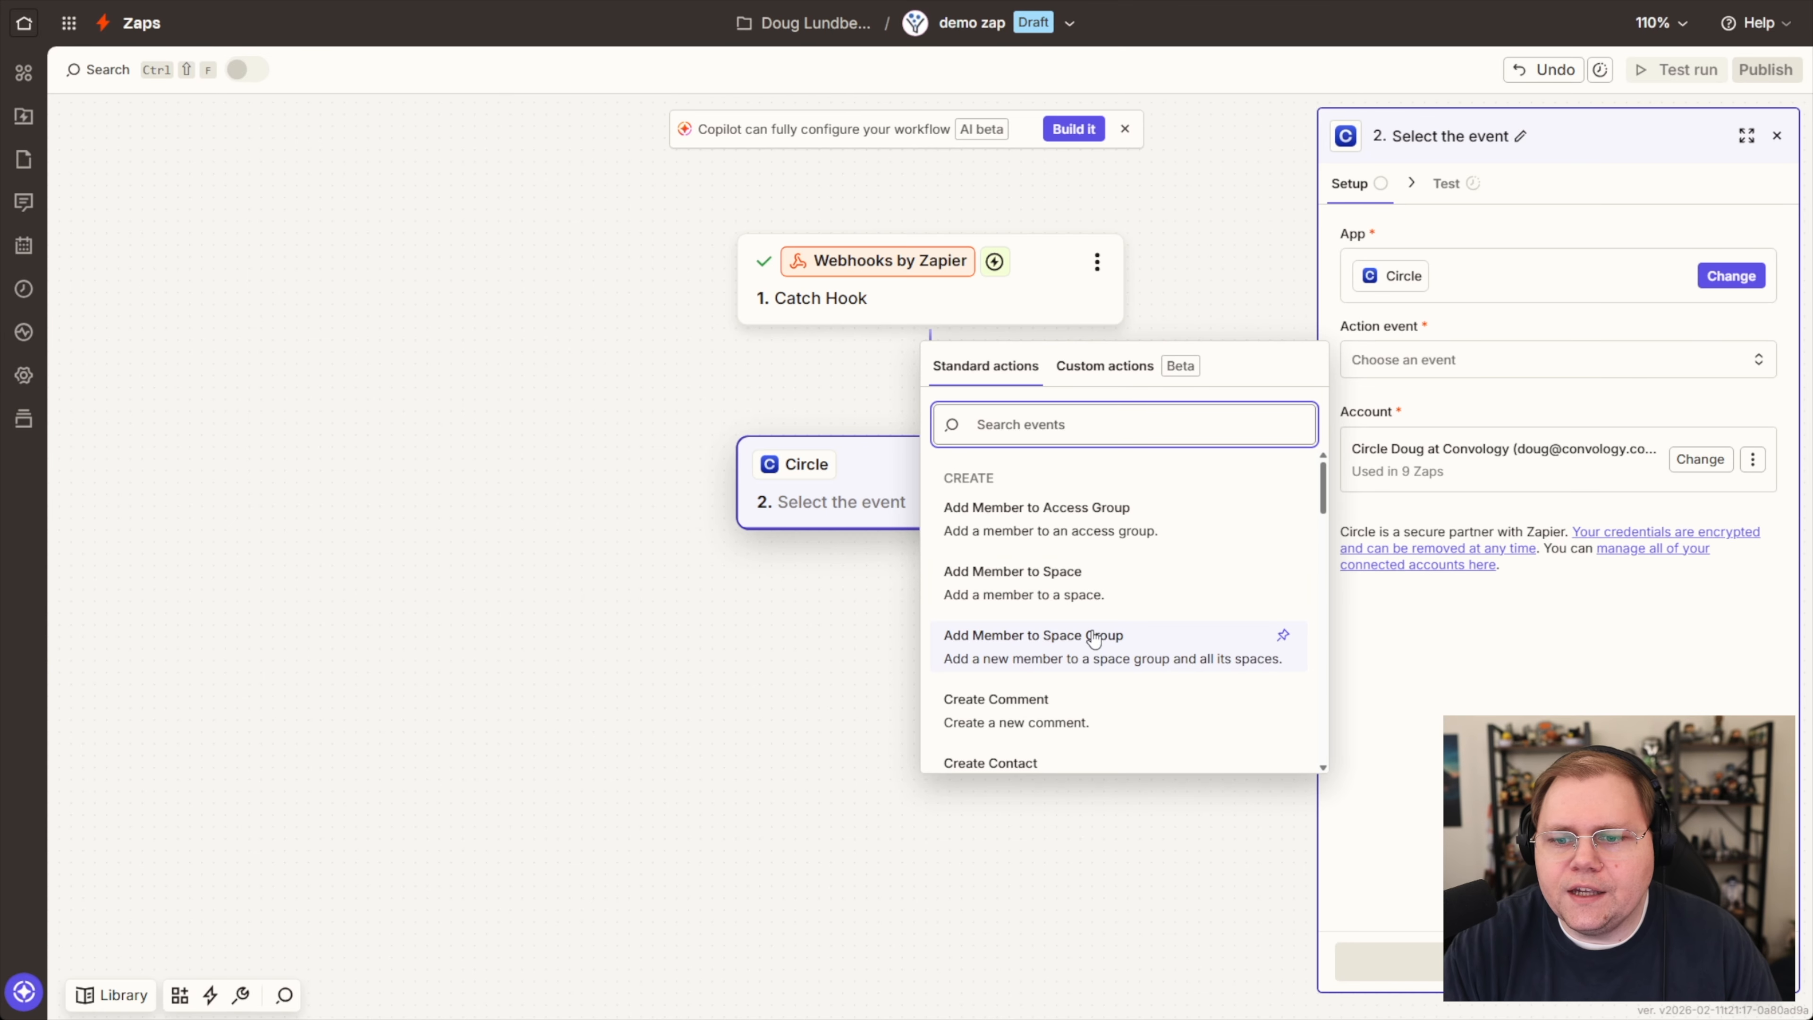
text(inv)
key(Return)
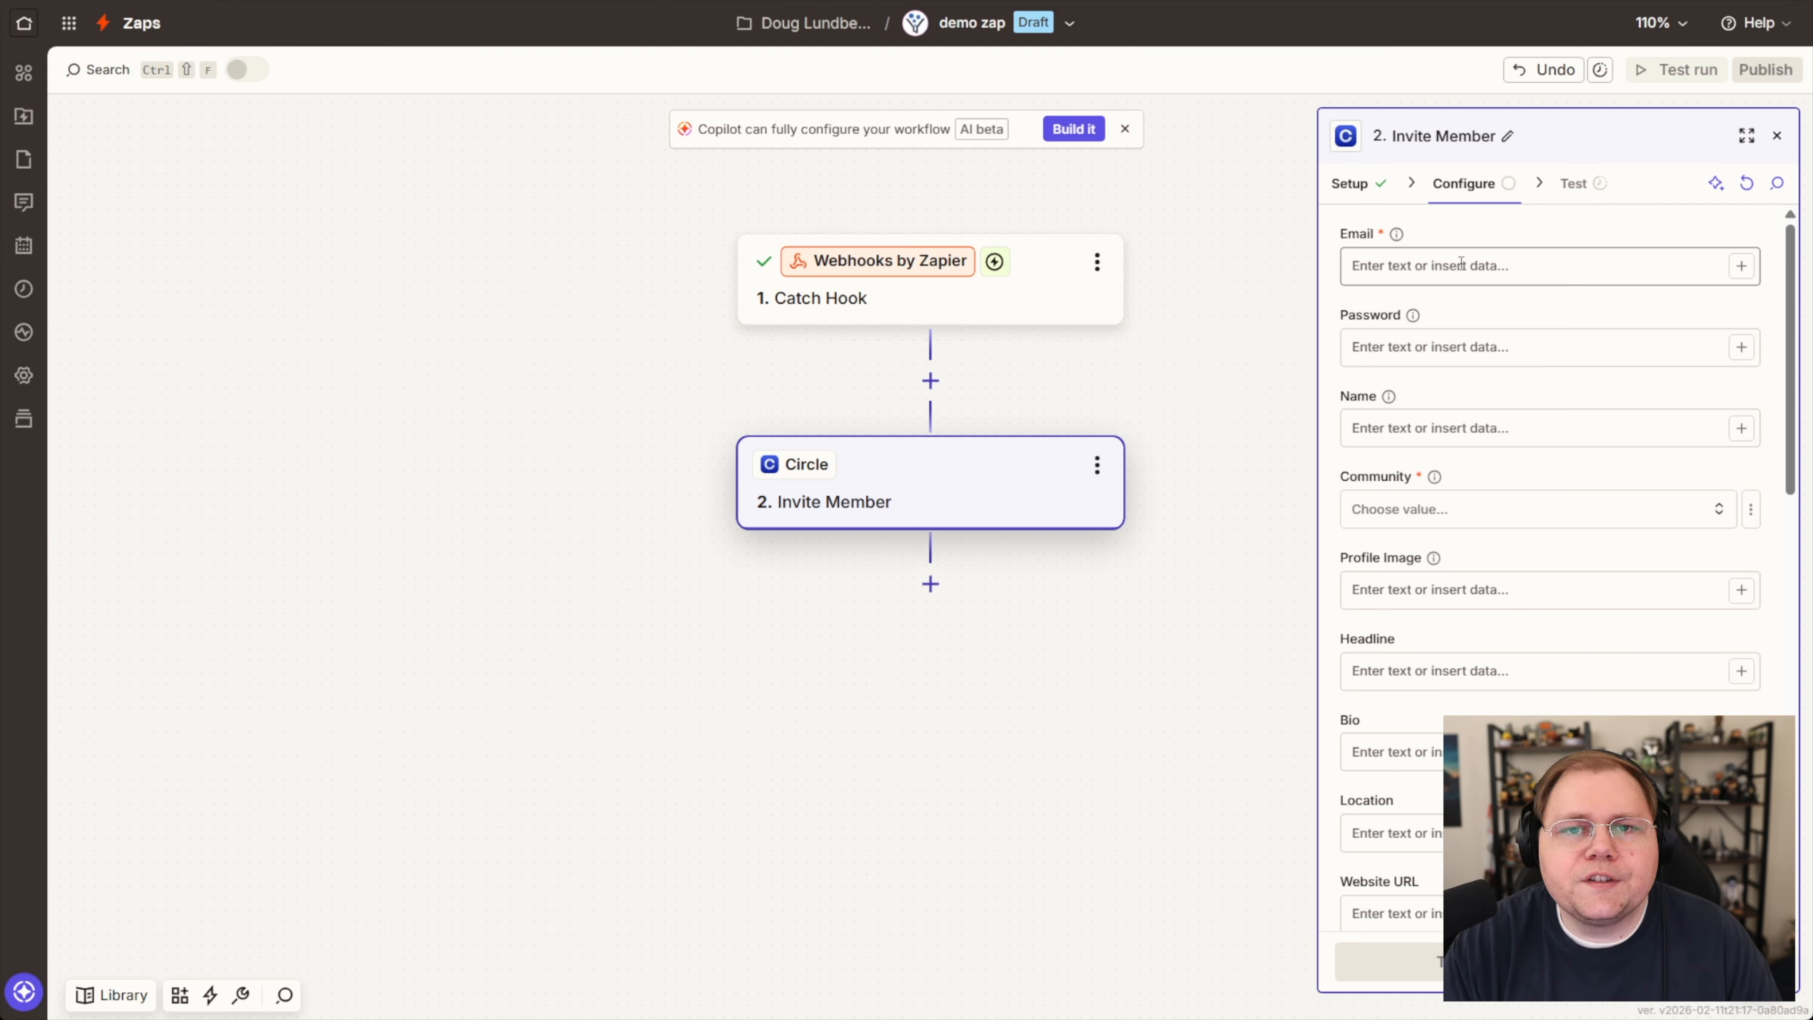
Map the Catch Hook Email to the invitation's Email field, and its First Name and Last Name to the Name field.
click(1741, 269)
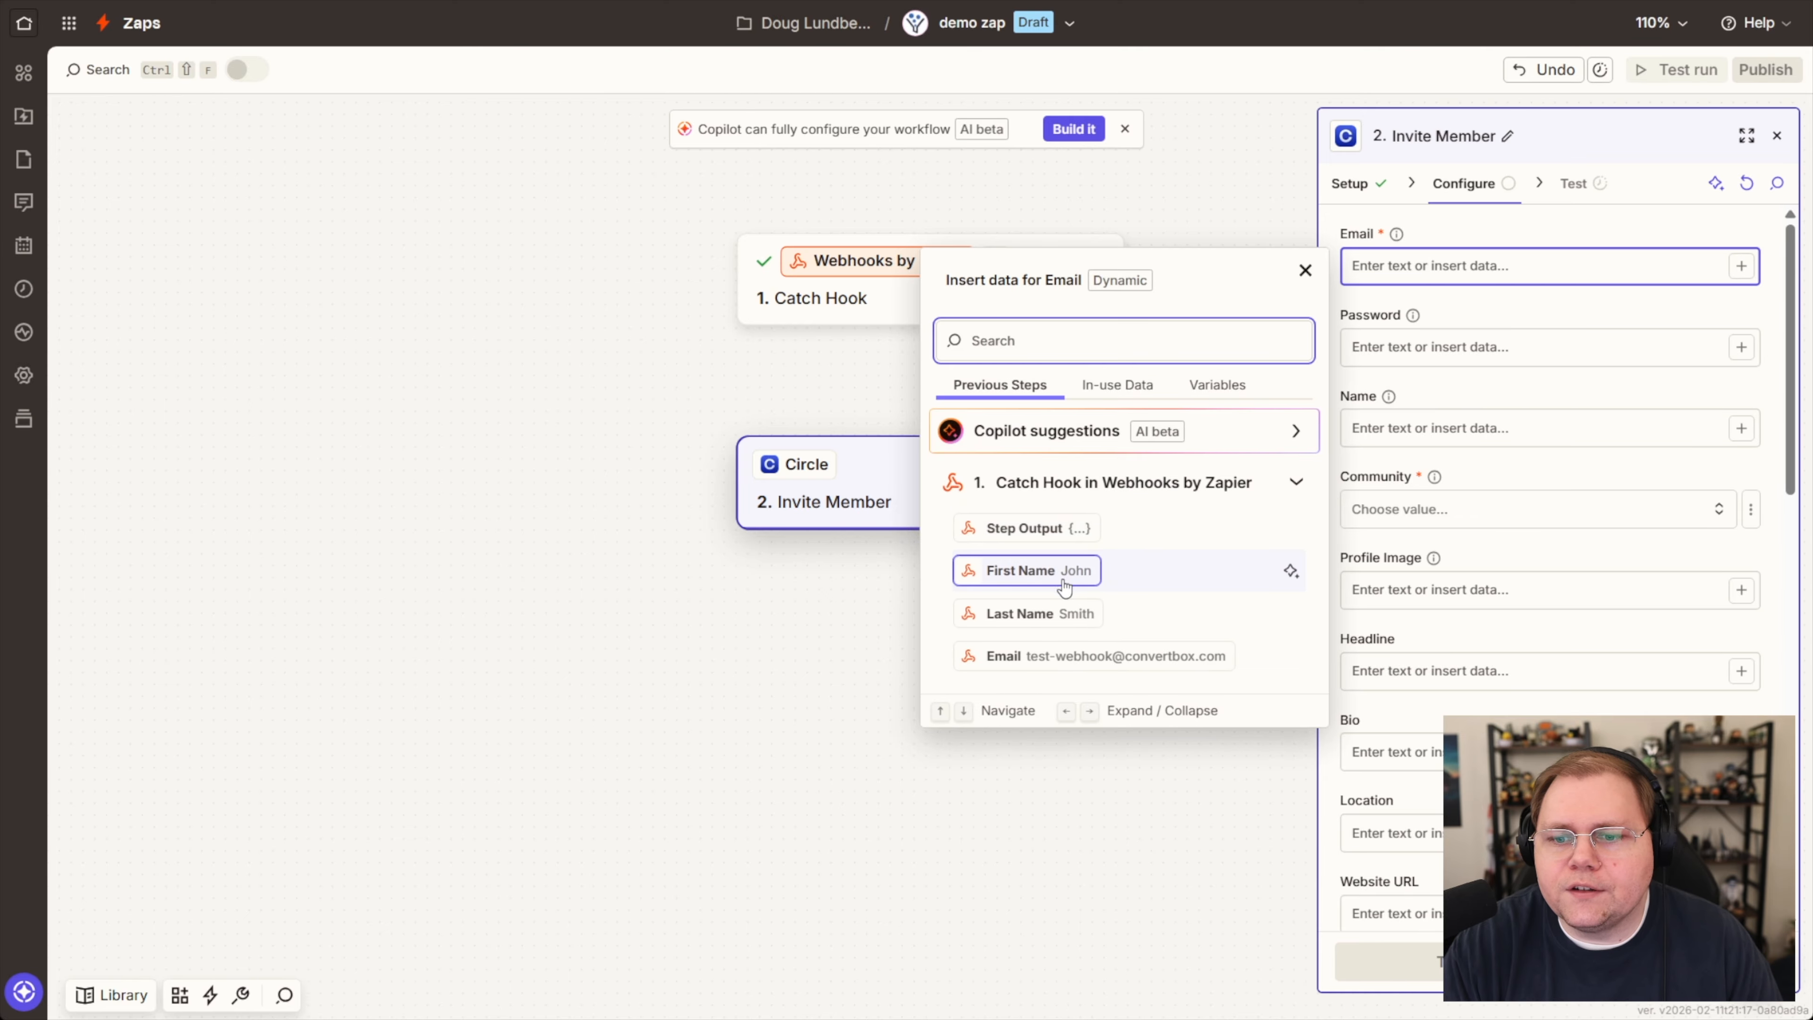
click(1049, 656)
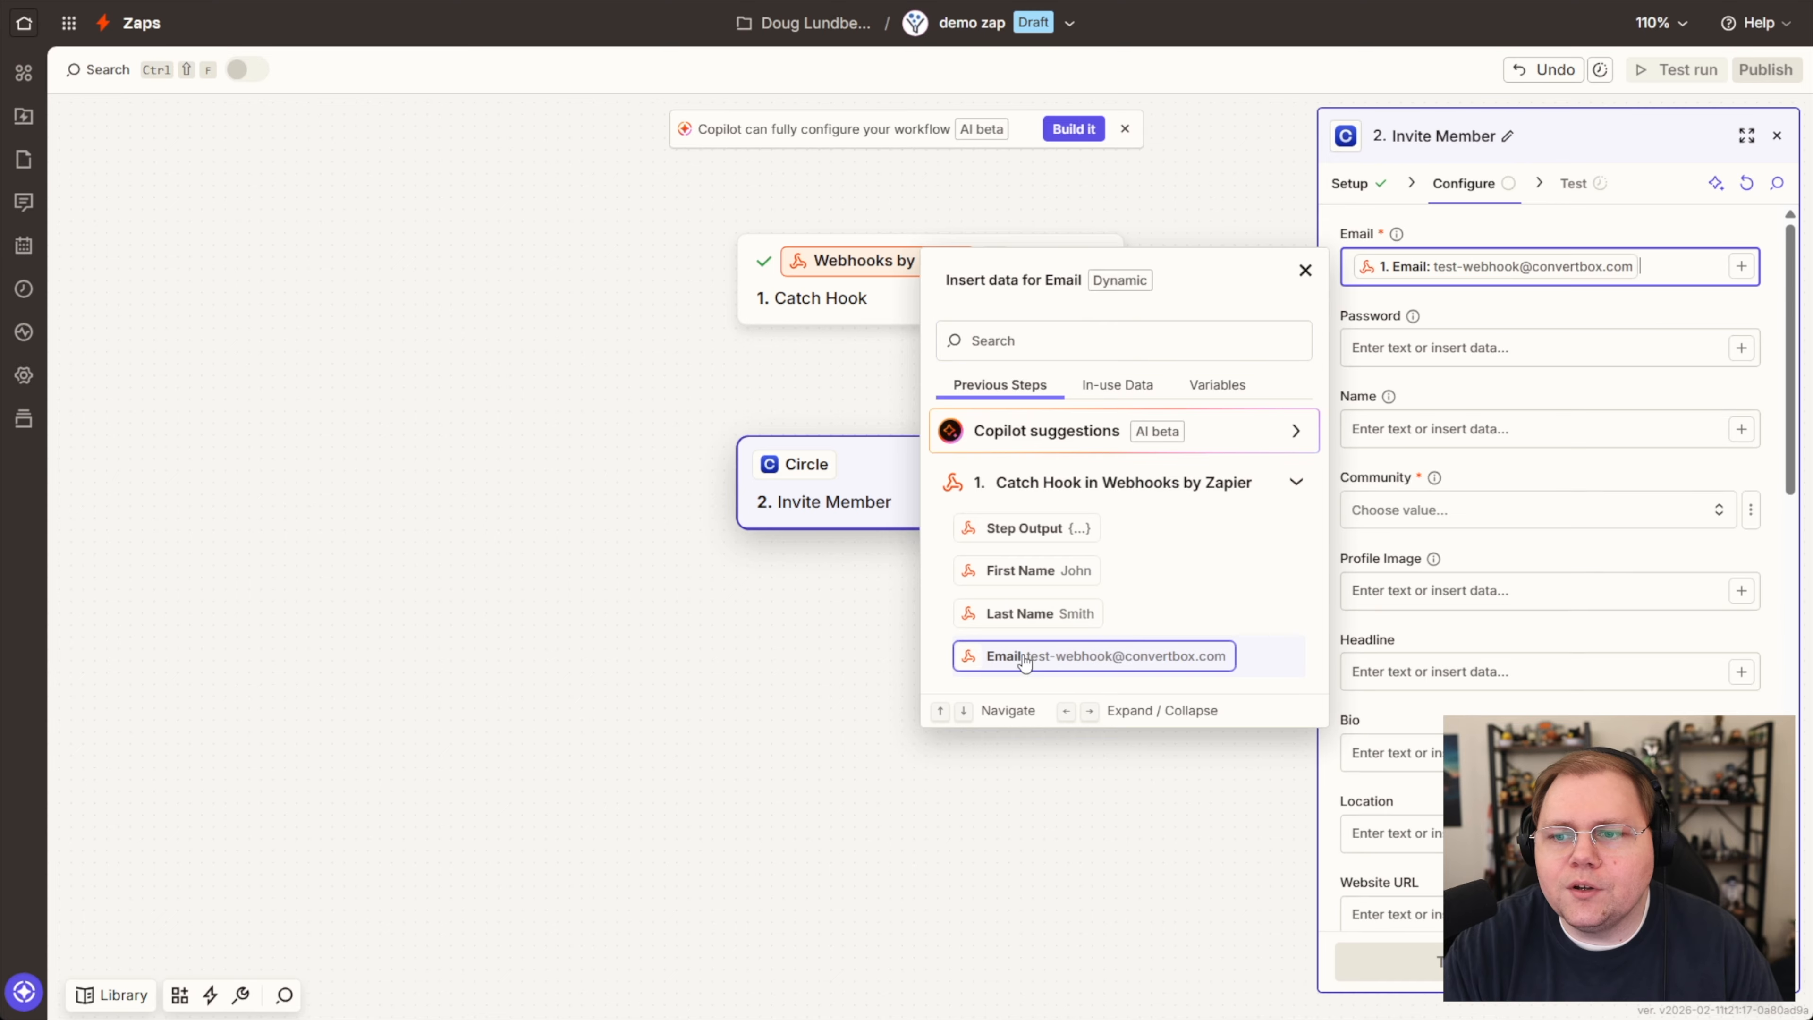
click(1711, 353)
click(1740, 429)
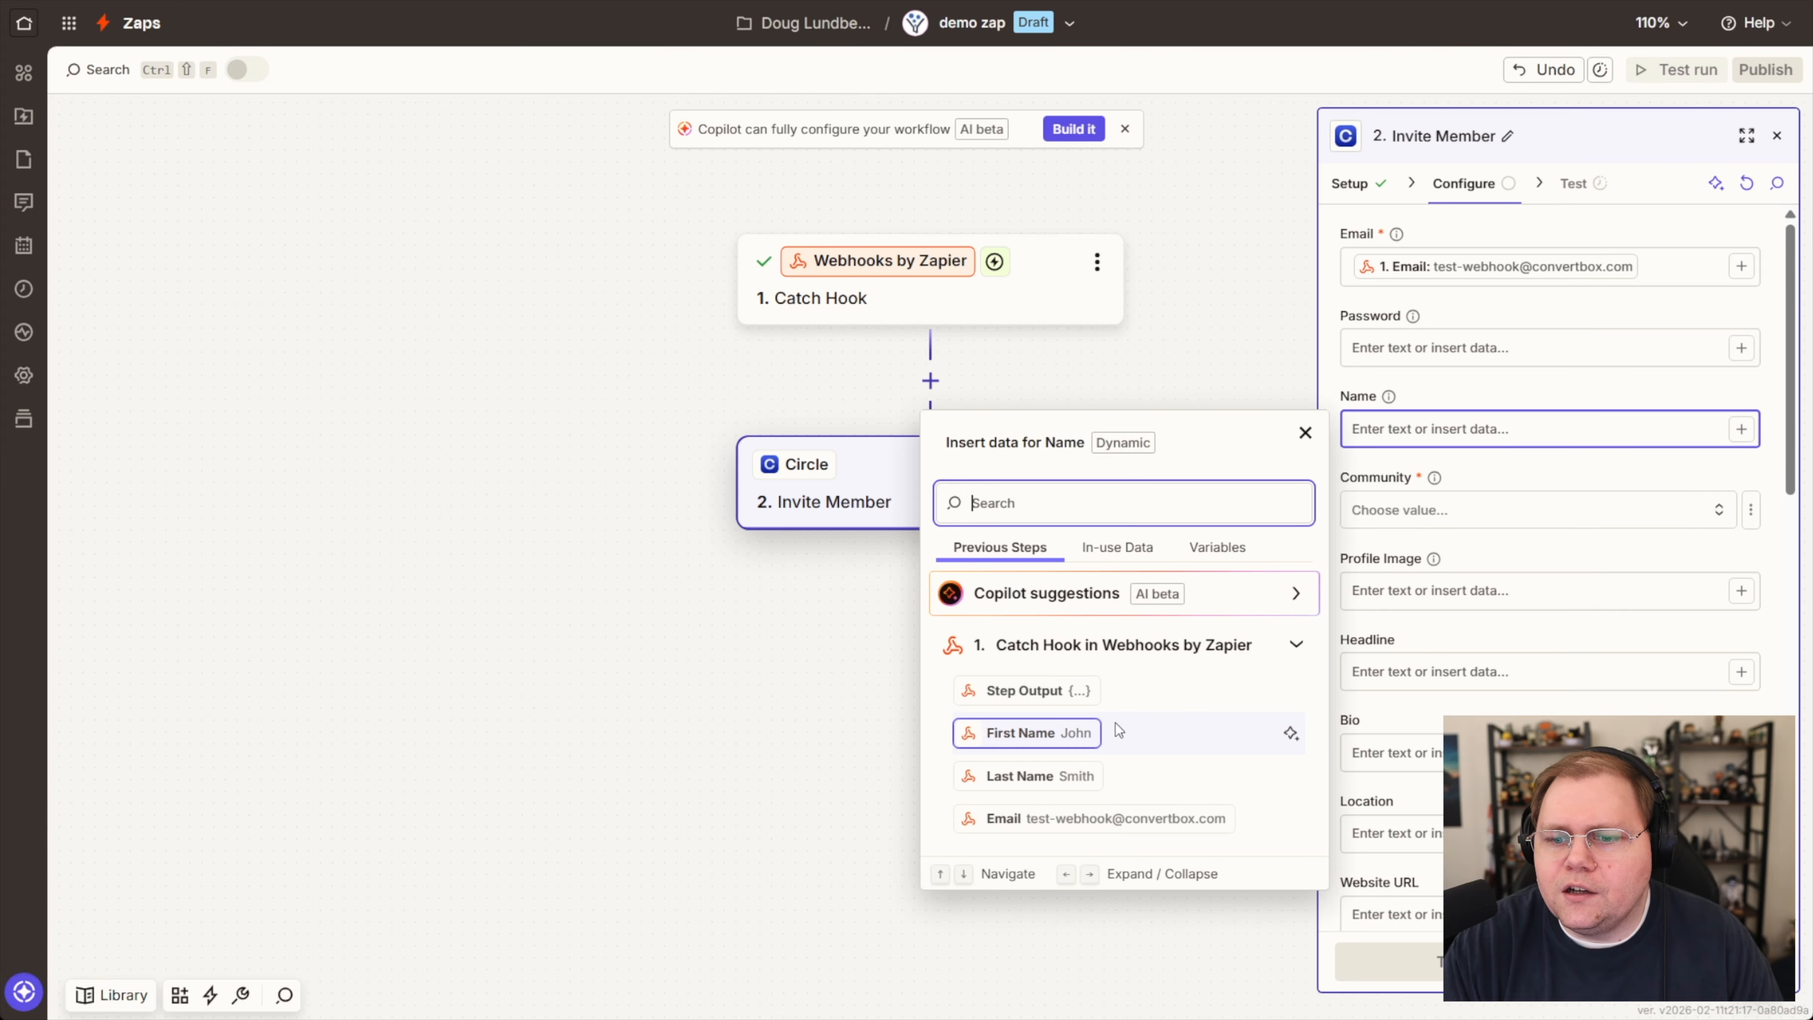
click(1058, 735)
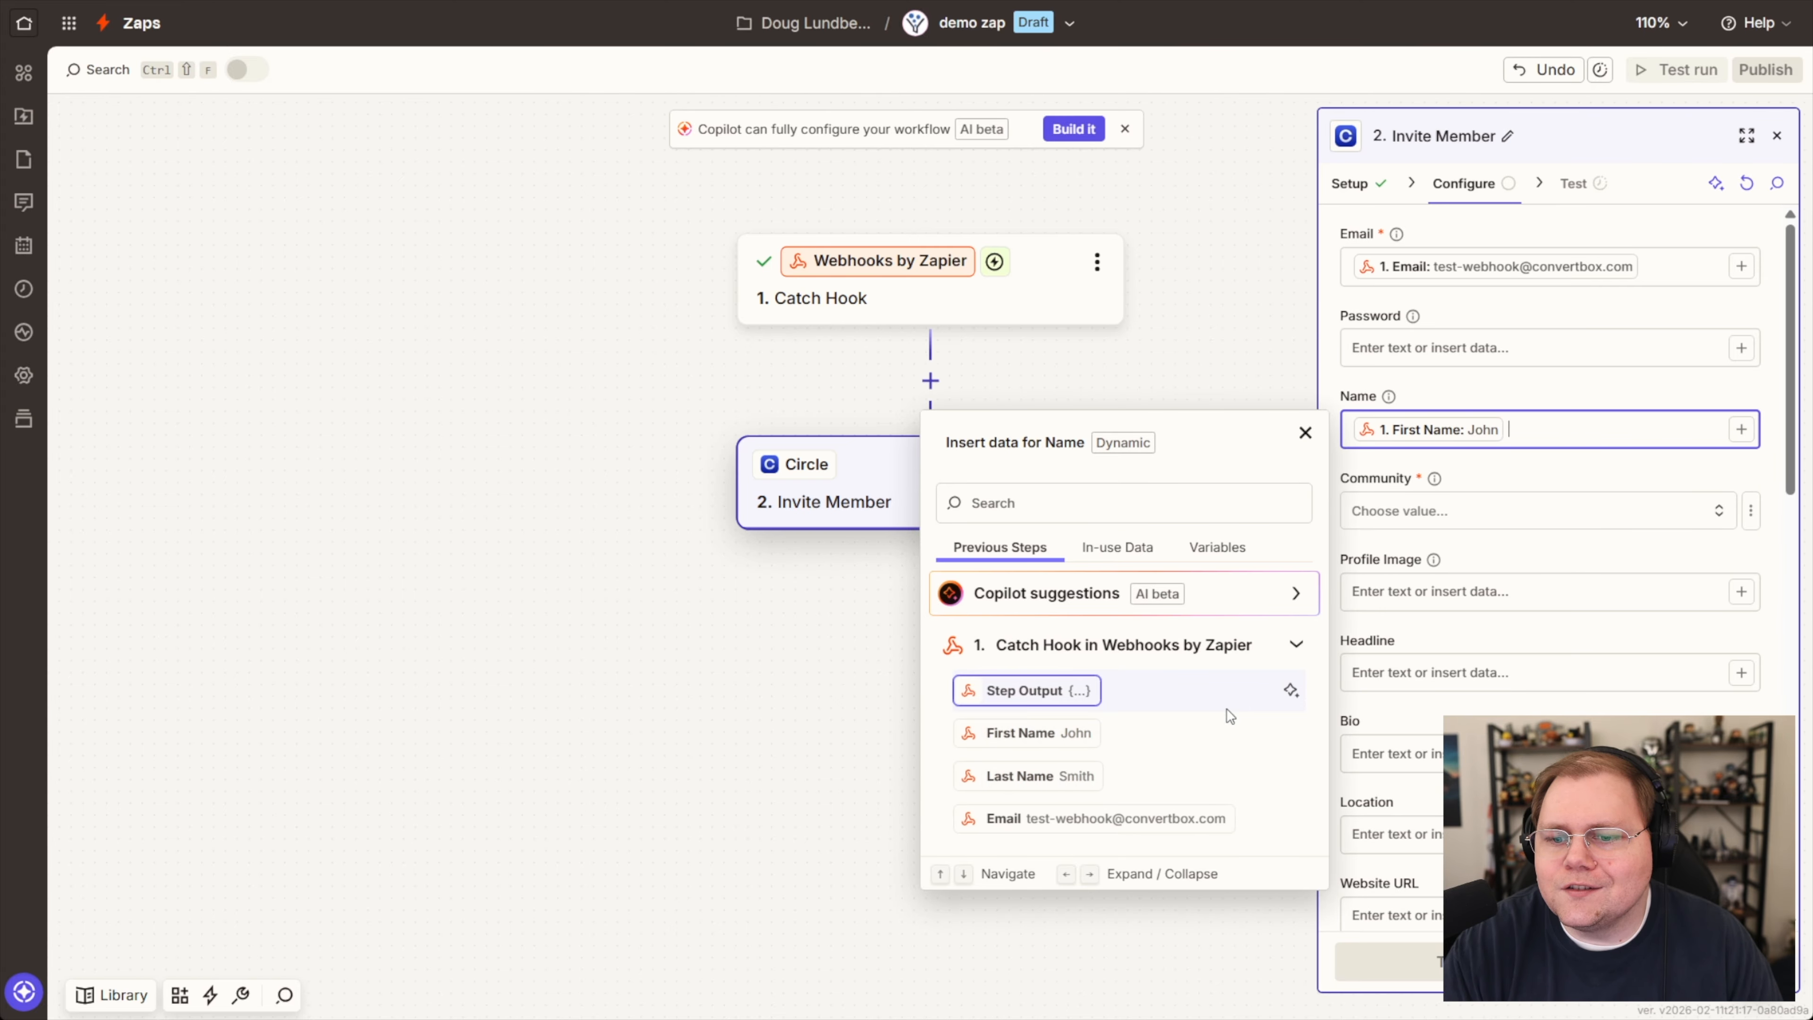
click(1042, 777)
click(606, 808)
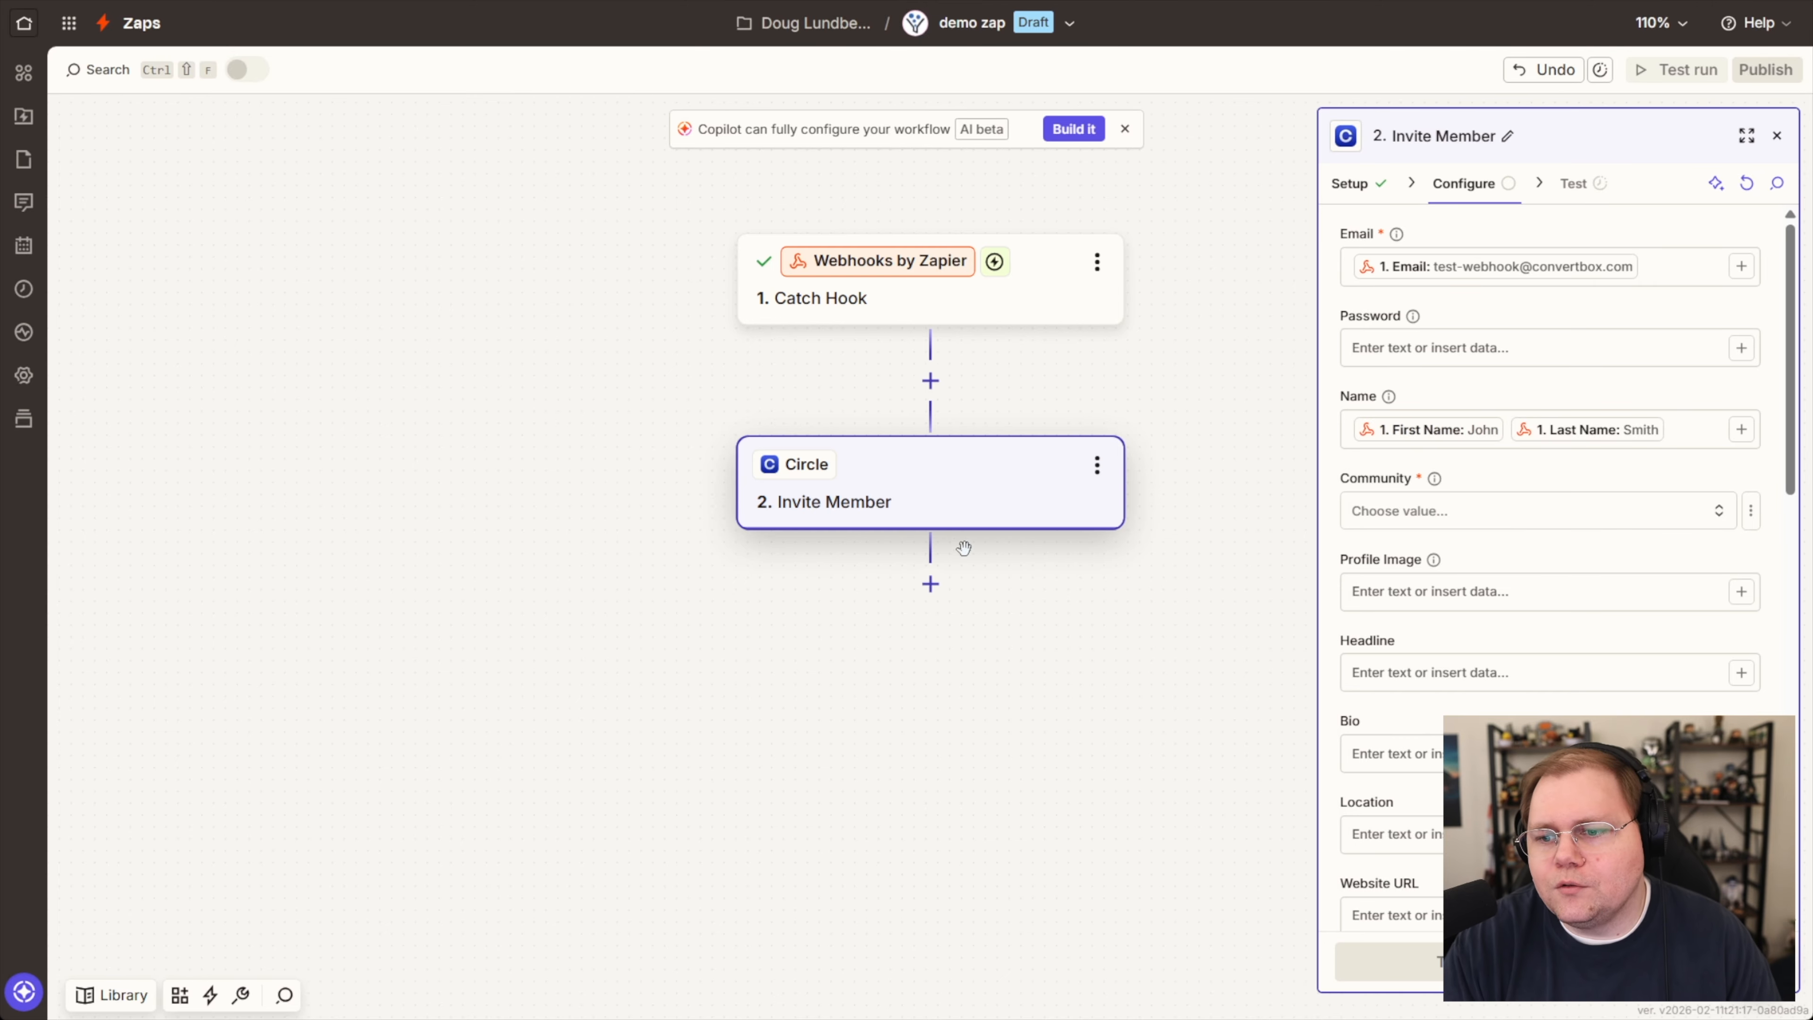
Choose the Circle community for the invitation and skip testing the Invite Member step.
click(1506, 962)
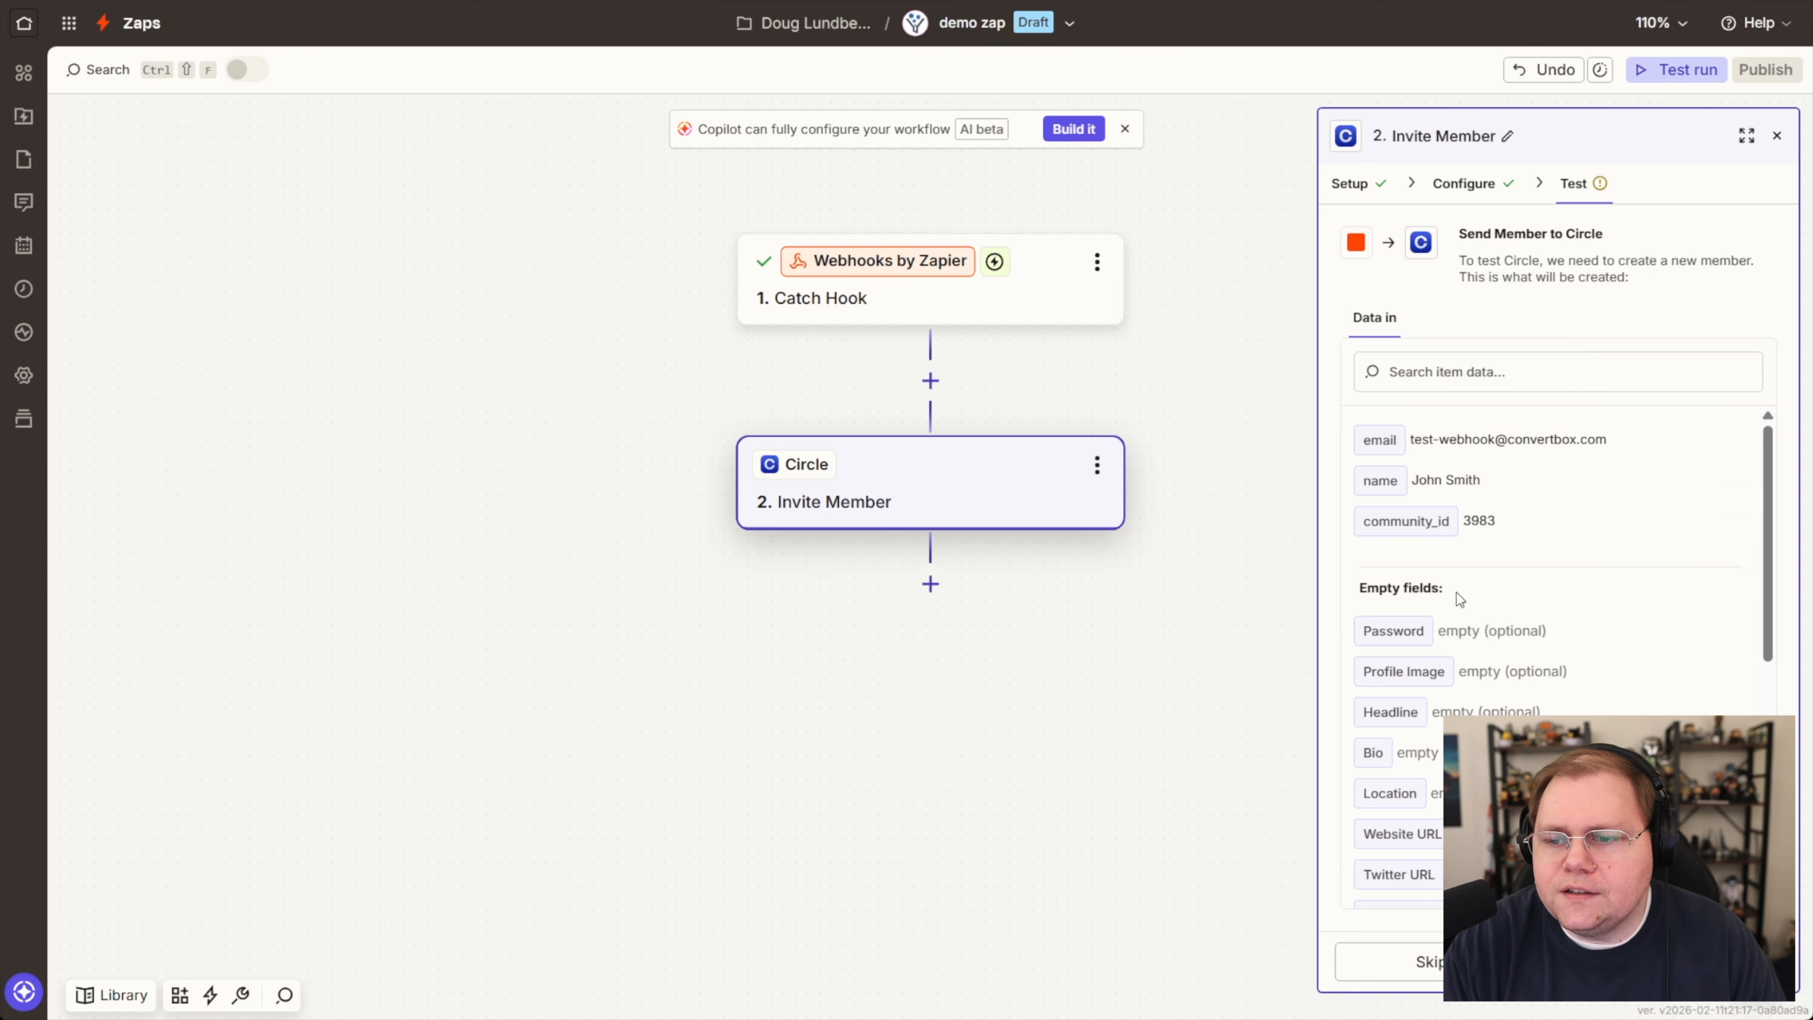
click(1436, 959)
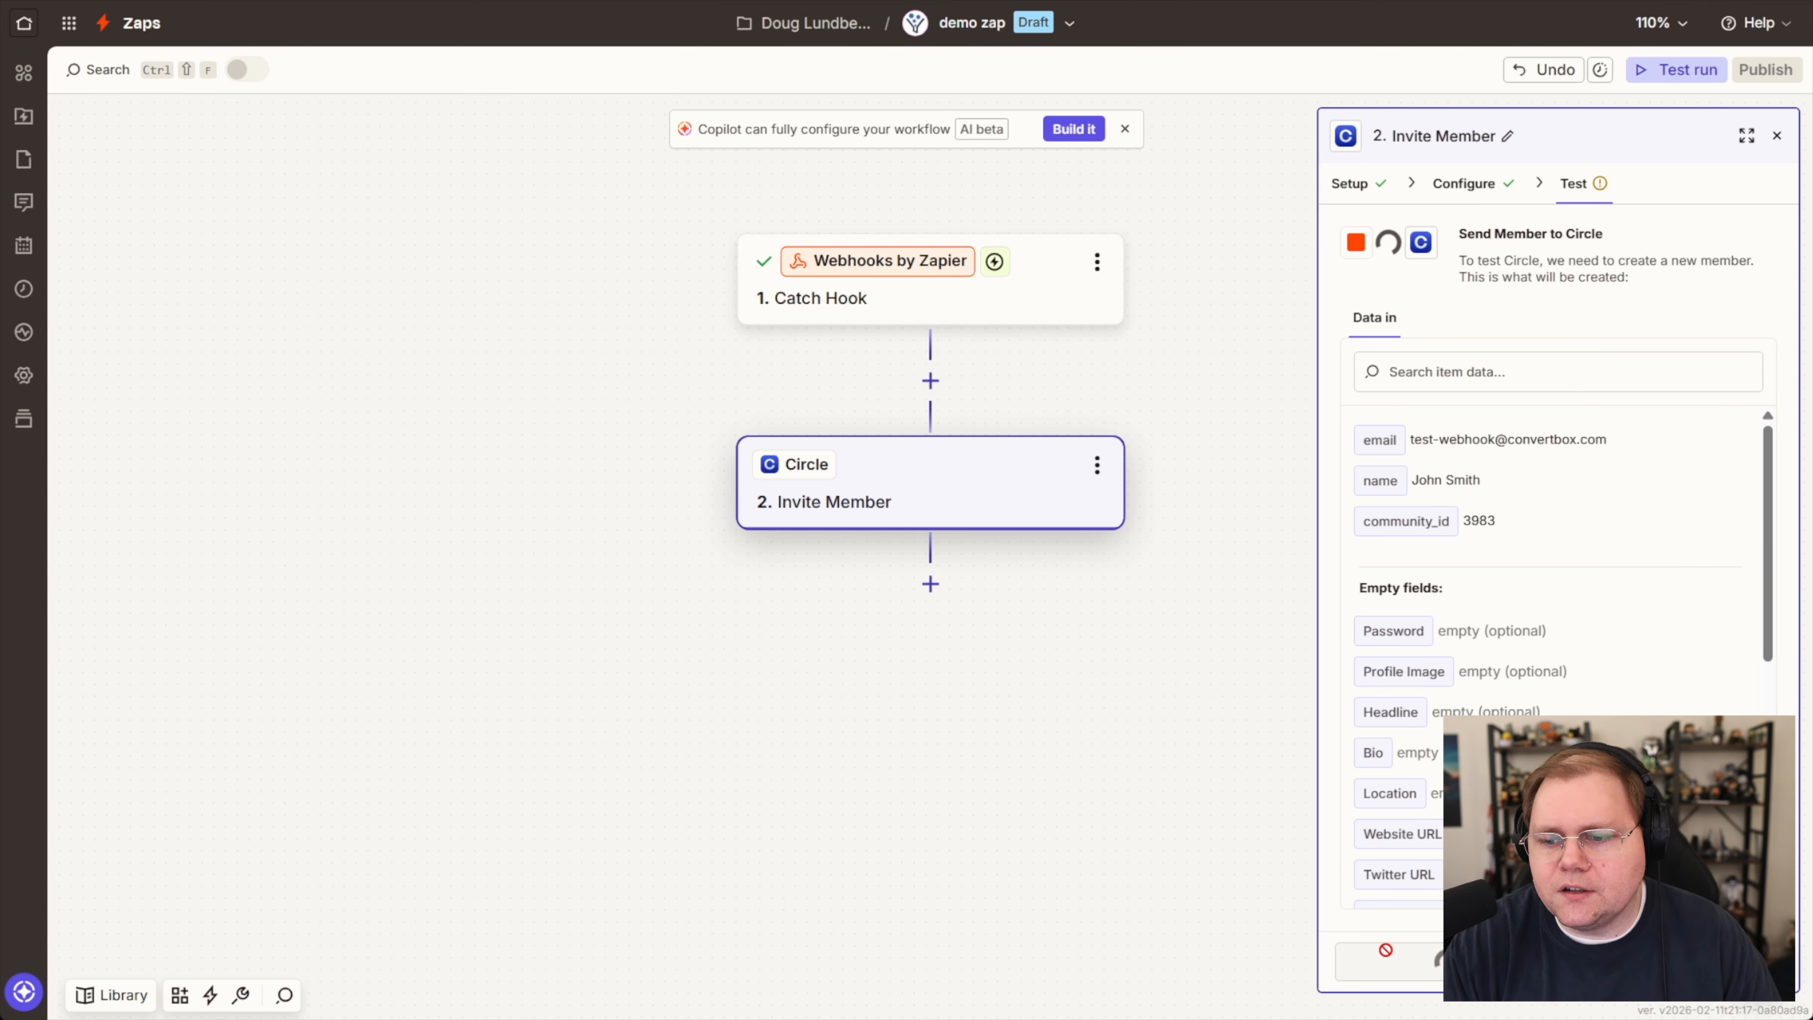